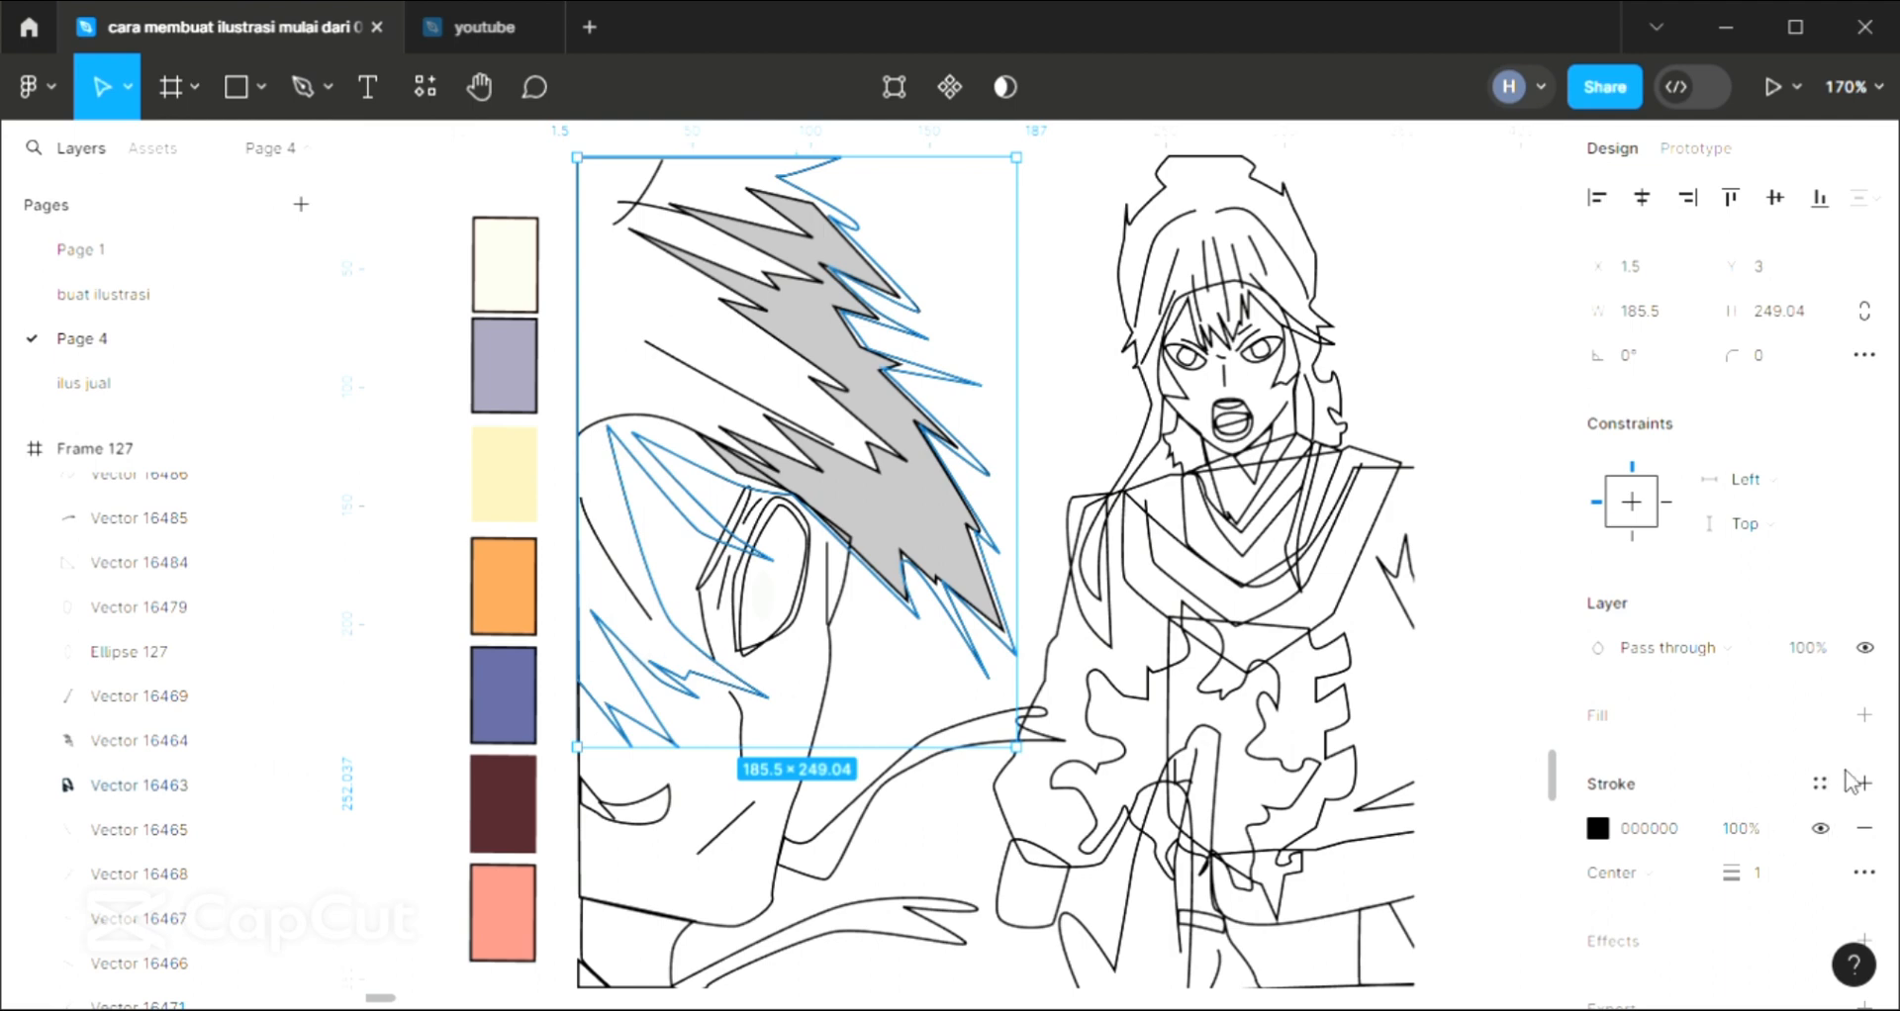
Add a D9D9D9 fill to the large spiky hair outline of the close-up character
{"action": "left_click", "coordinate": [1865, 715]}
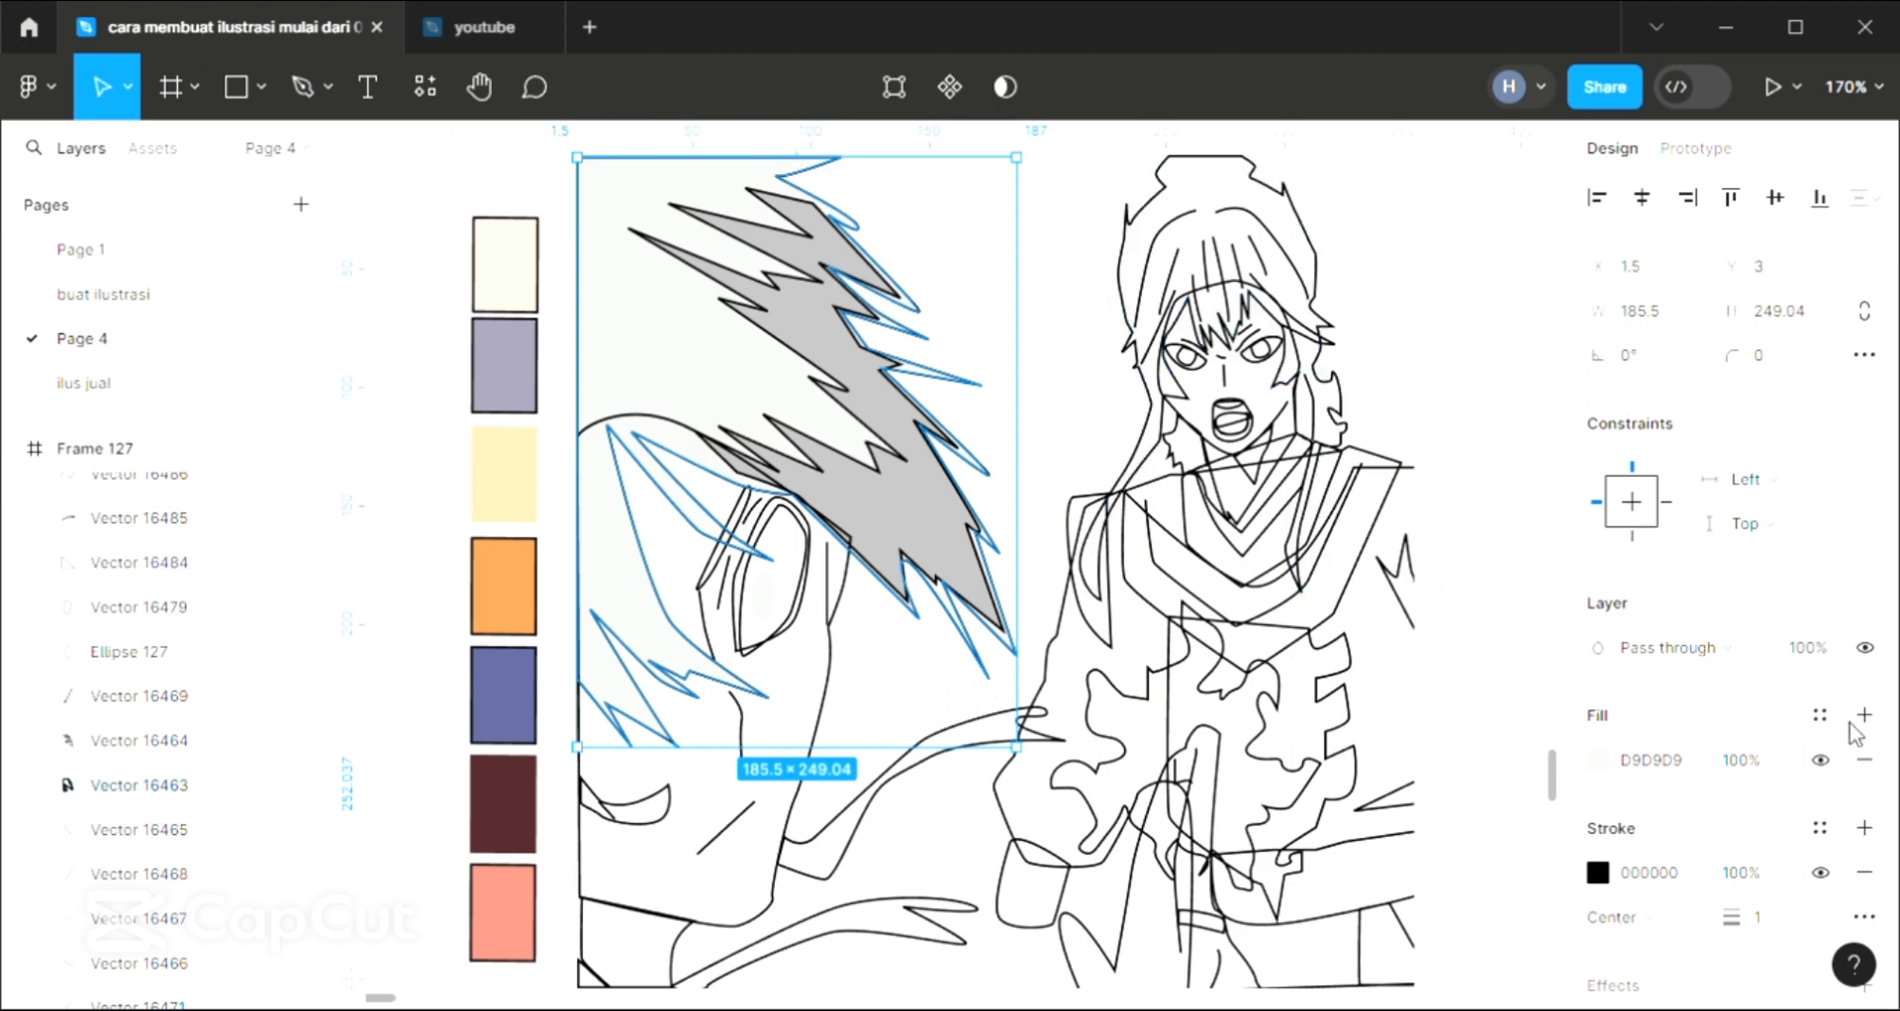
{"action": "left_click", "coordinate": [1086, 366]}
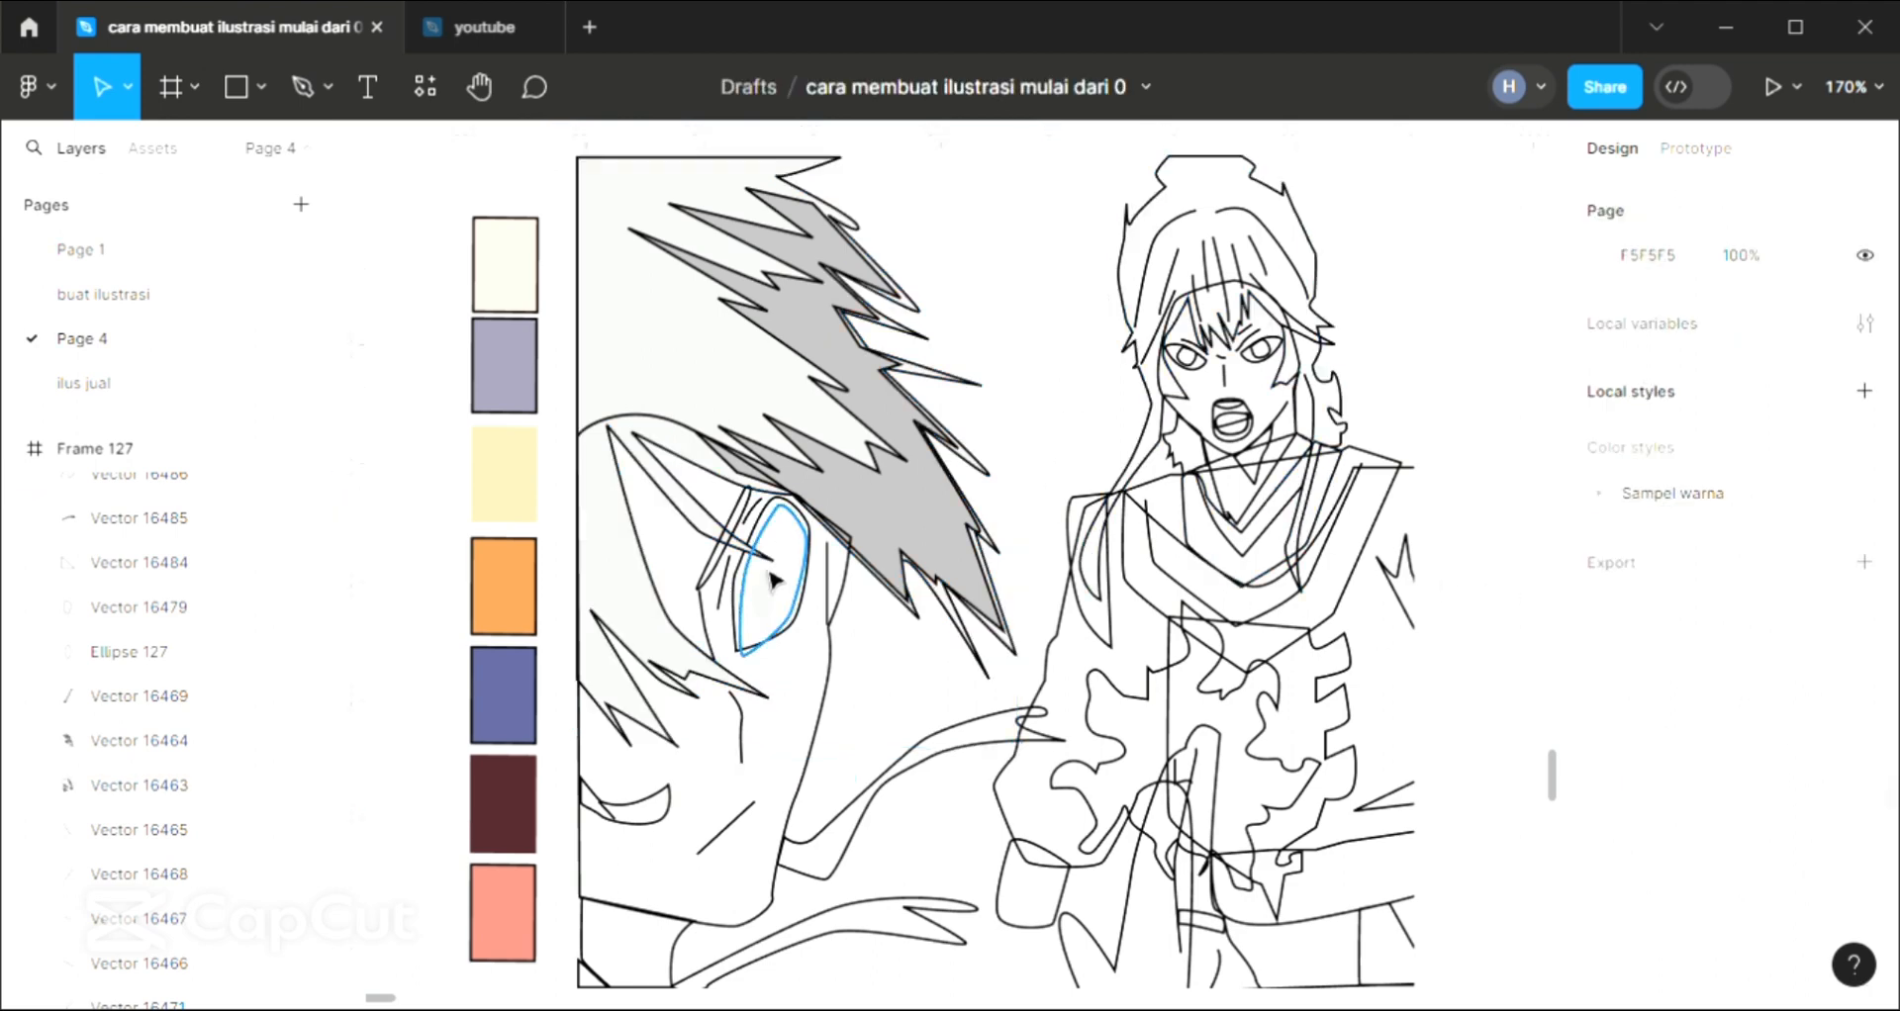
Recolour the small pupil ellipse in the close-up eye to dark red, B70808
{"action": "left_click", "coordinate": [775, 608]}
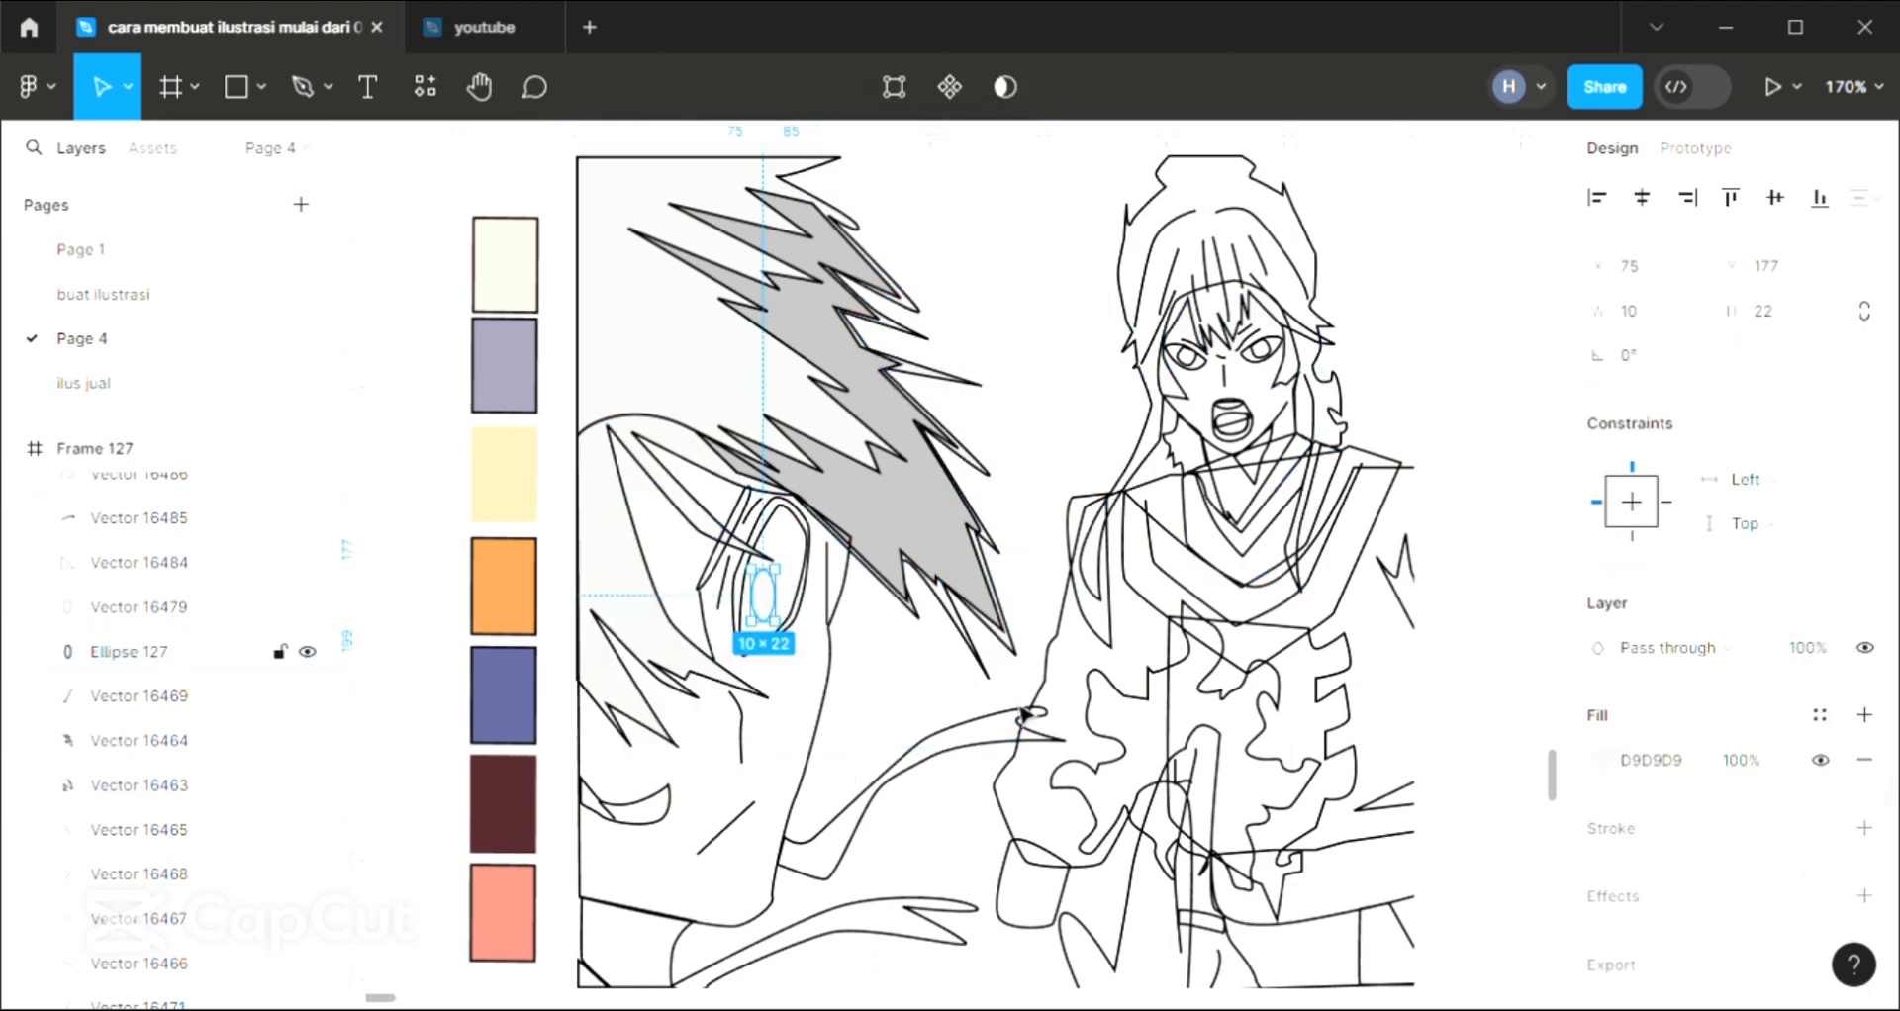
{"action": "left_click", "coordinate": [1601, 761]}
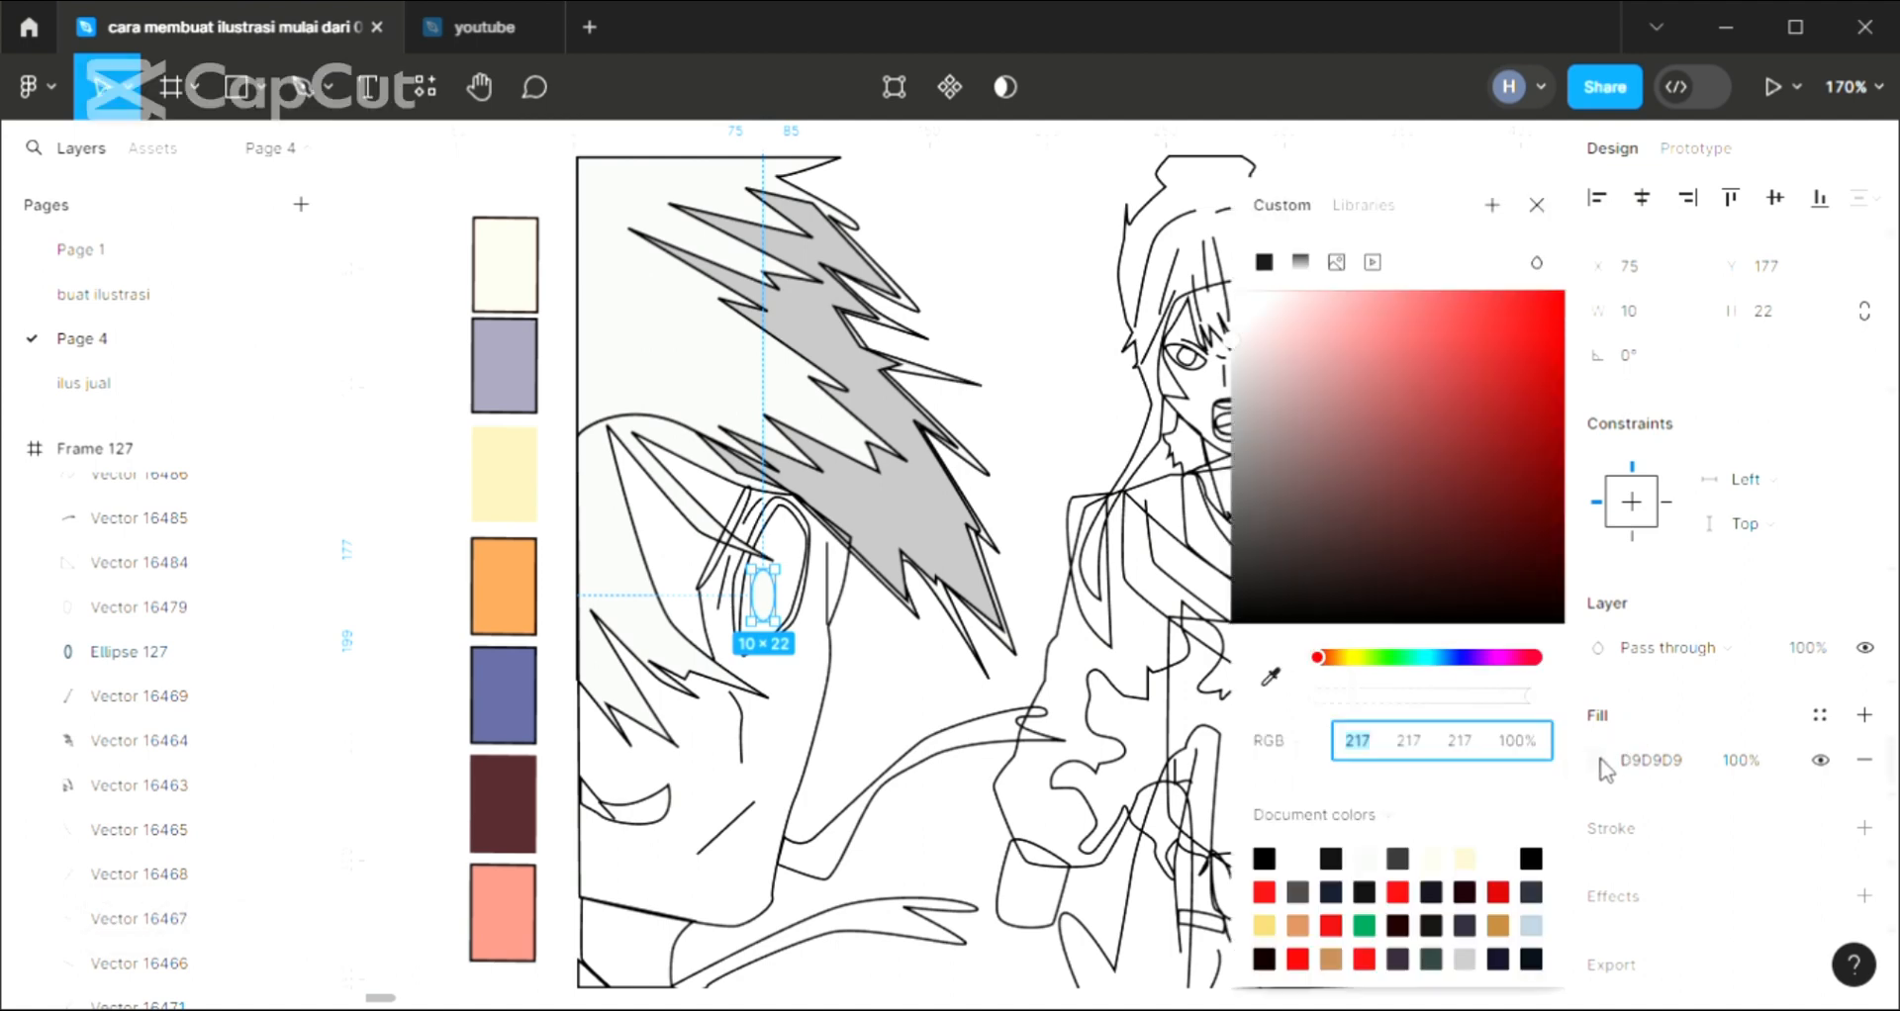
{"action": "left_click", "coordinate": [1500, 295]}
{"action": "left_click_drag", "start_coordinate": [1514, 357], "coordinate": [1551, 384]}
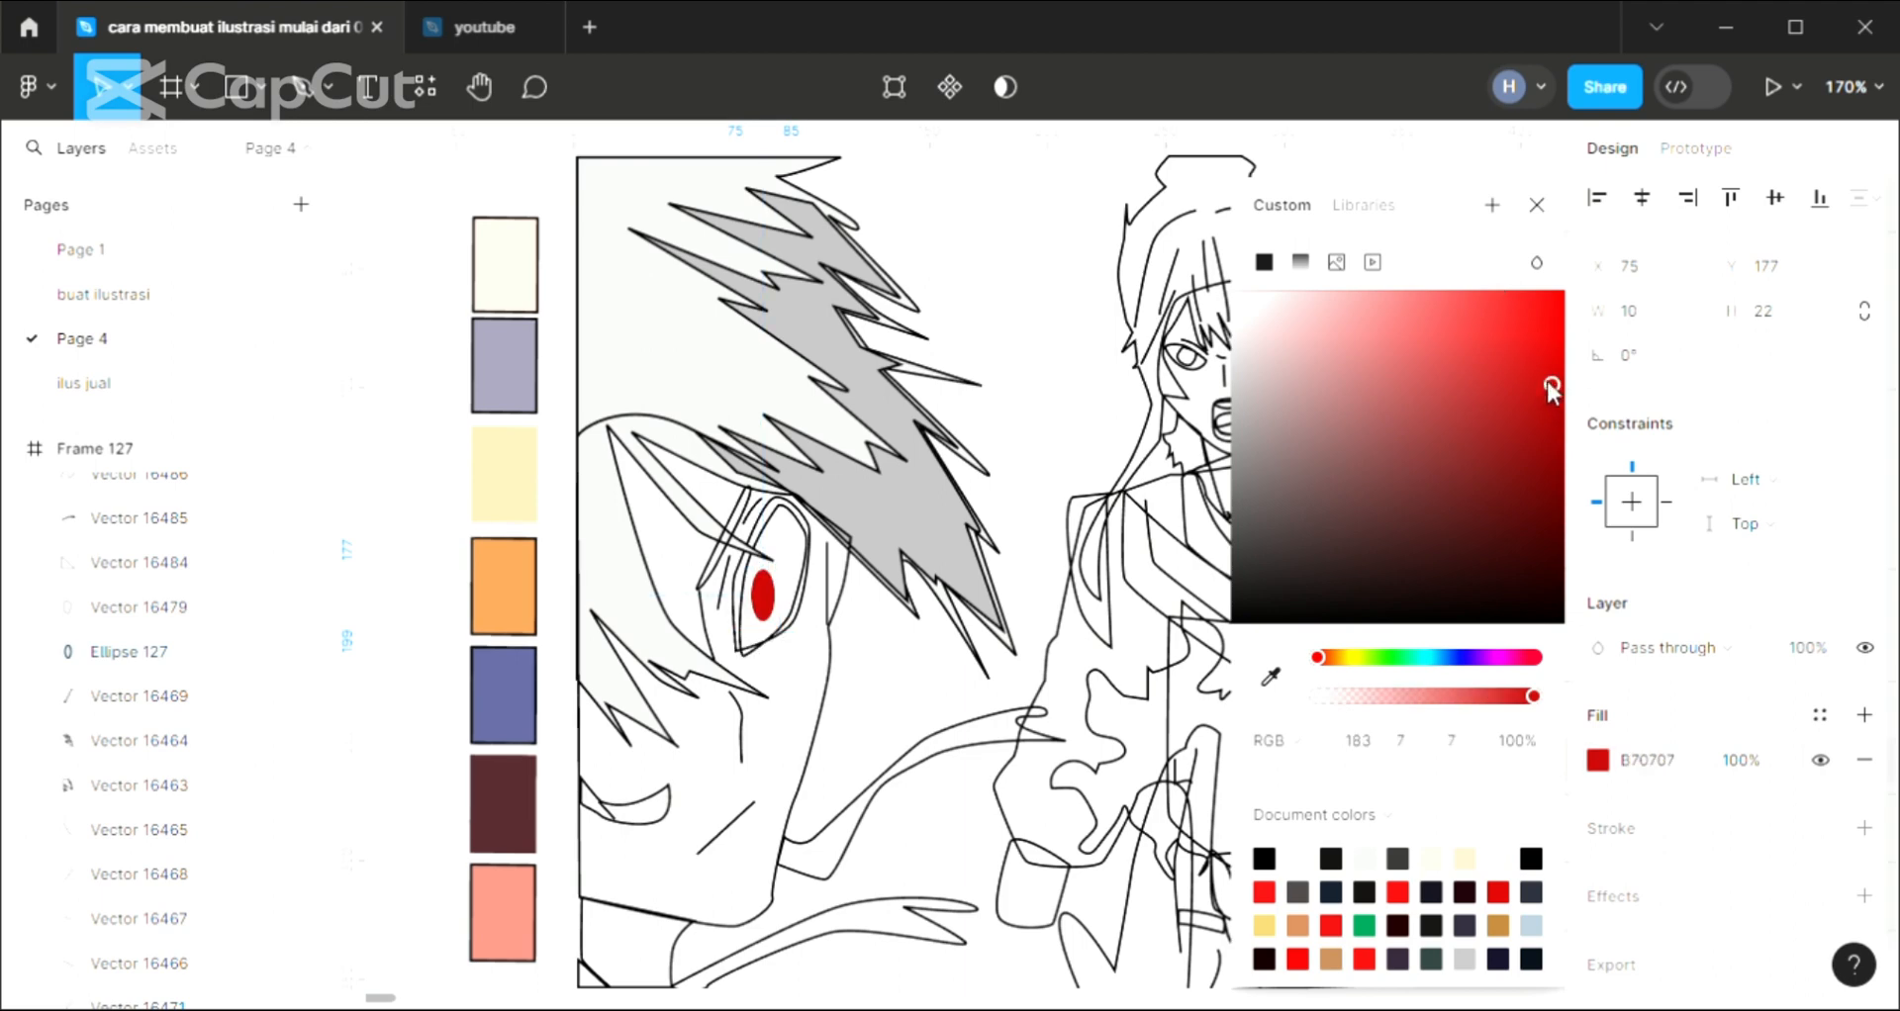
{"action": "left_click", "coordinate": [1539, 204]}
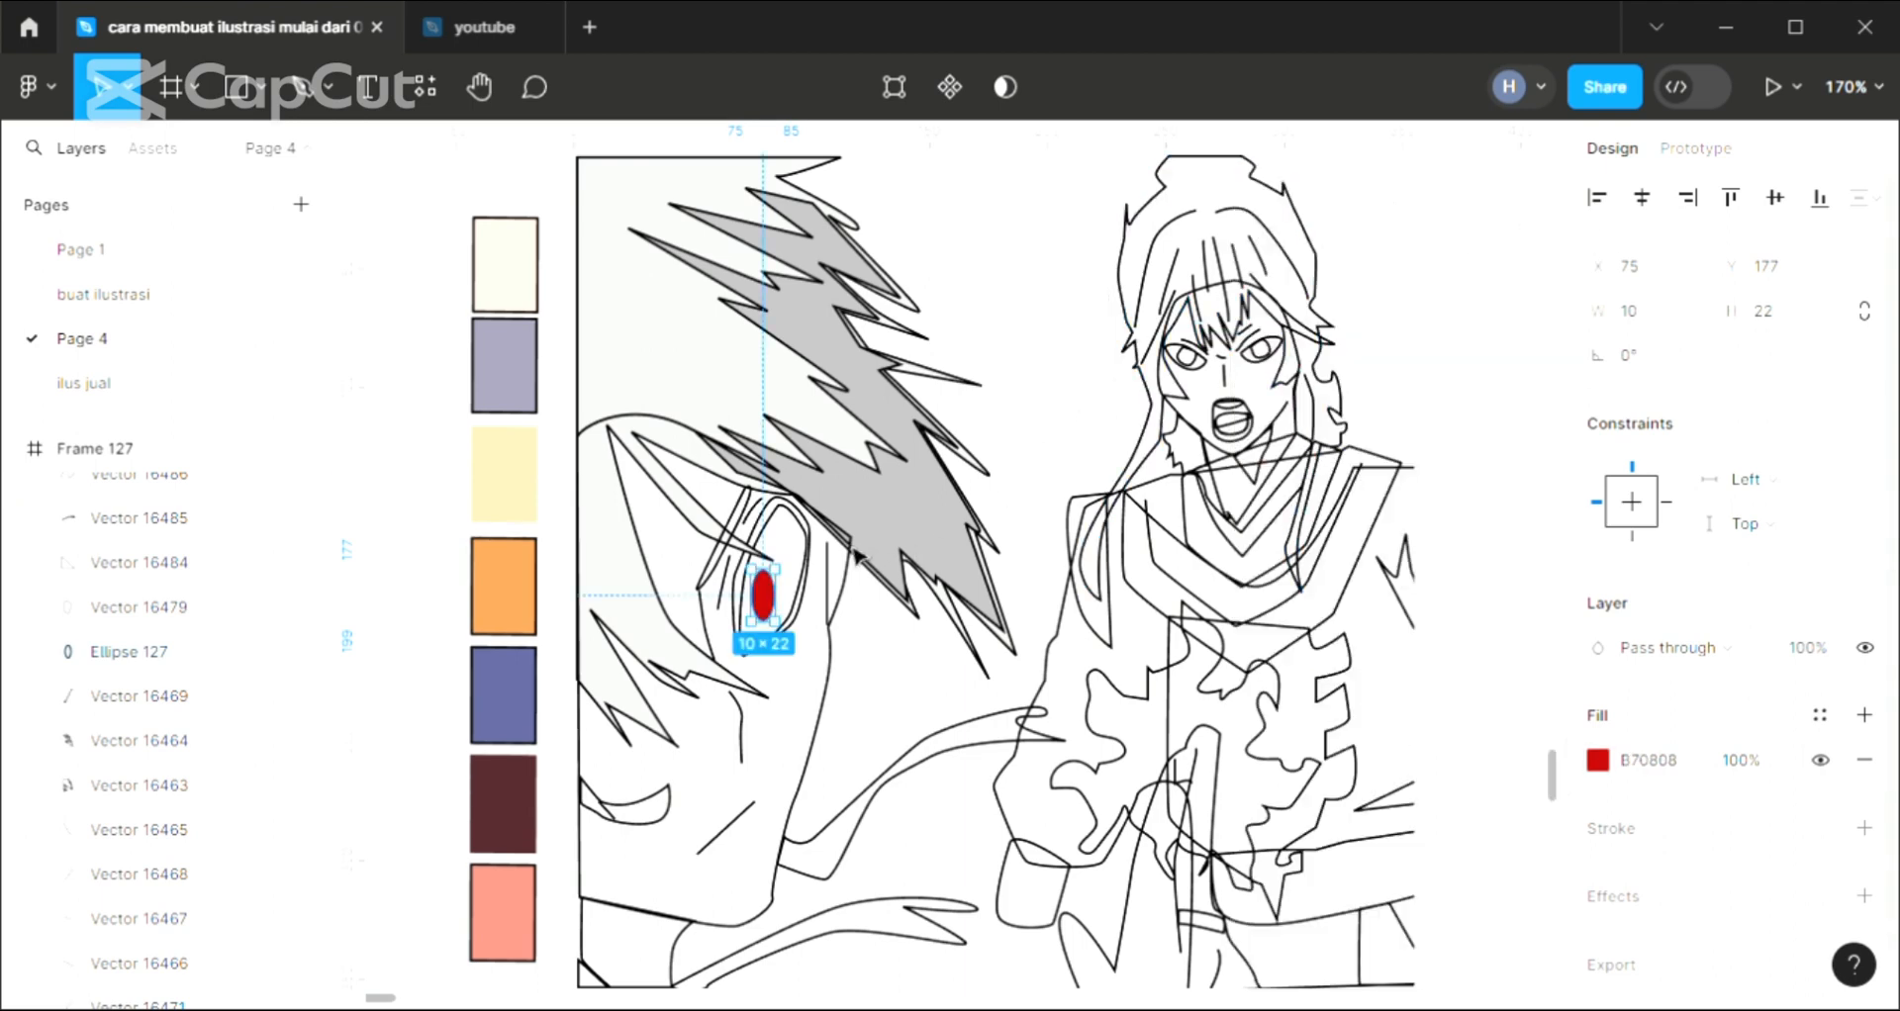
Fill the inner eye shape around the red pupil with white, FFFFFF, sampled from the canvas
{"action": "left_click", "coordinate": [809, 538]}
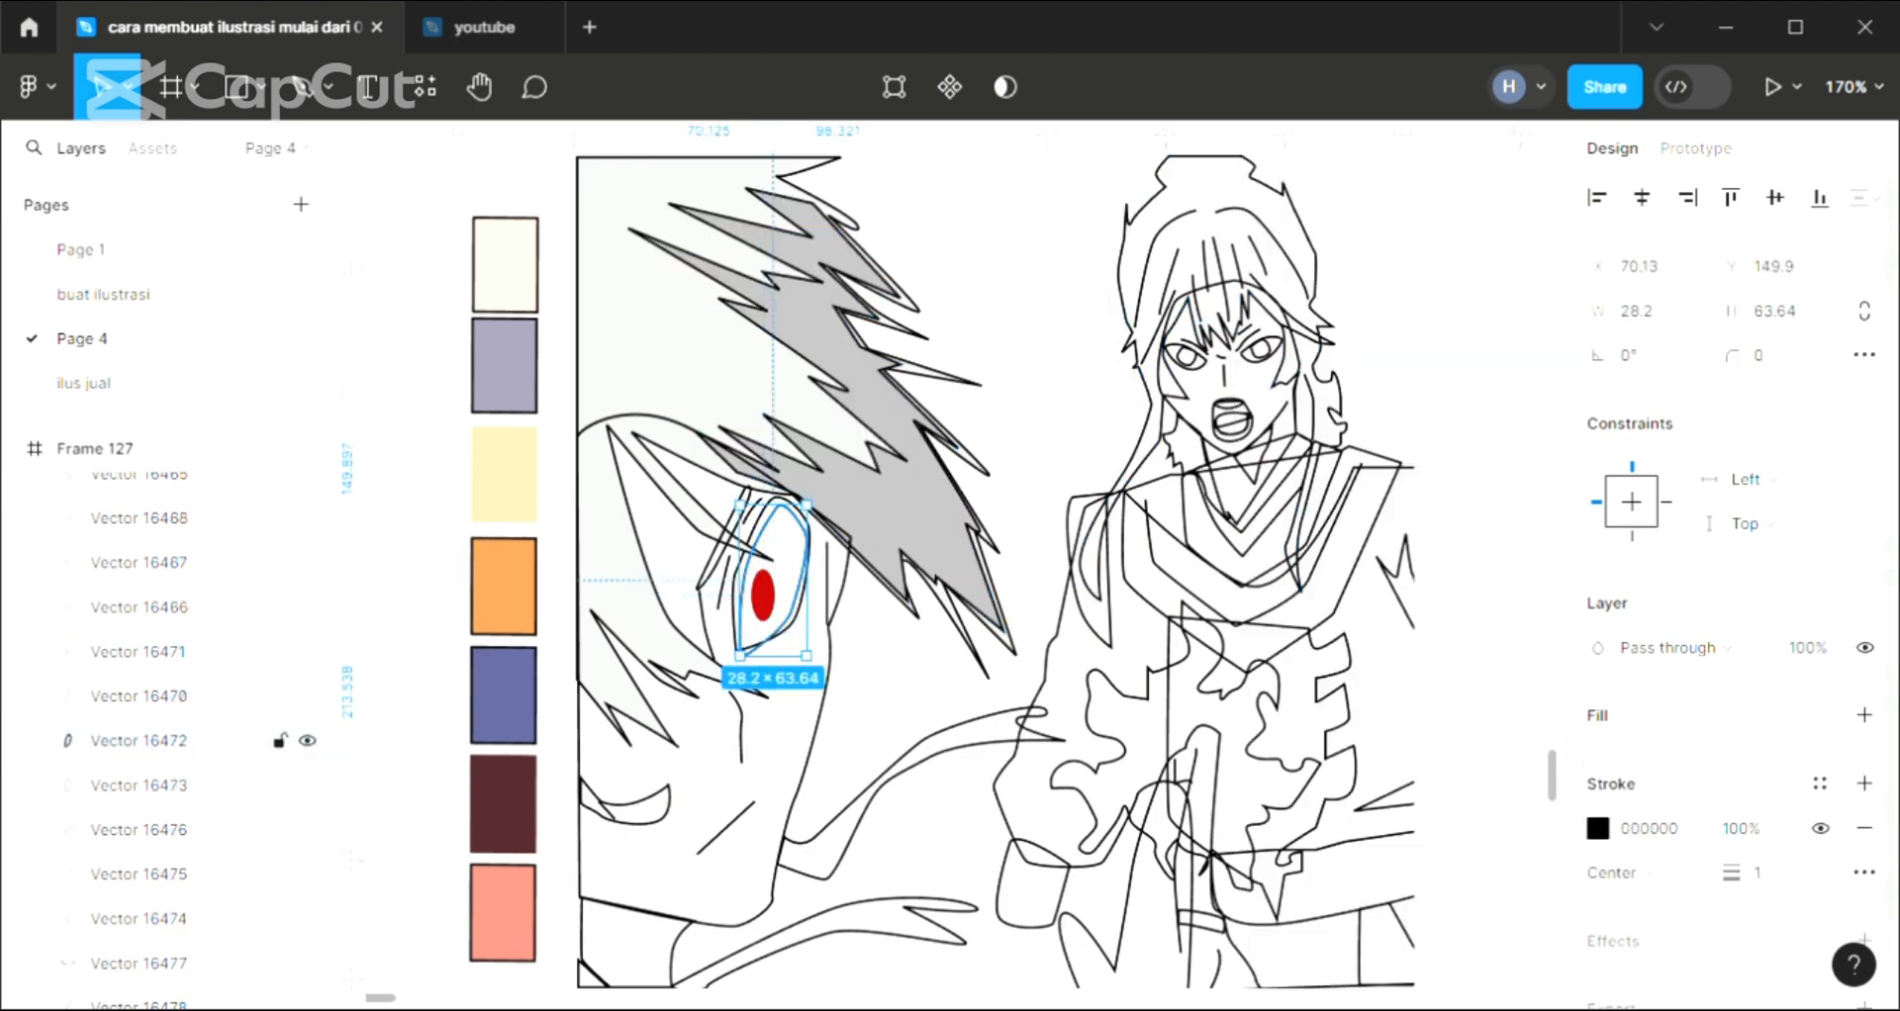
{"action": "left_click", "coordinate": [1865, 714]}
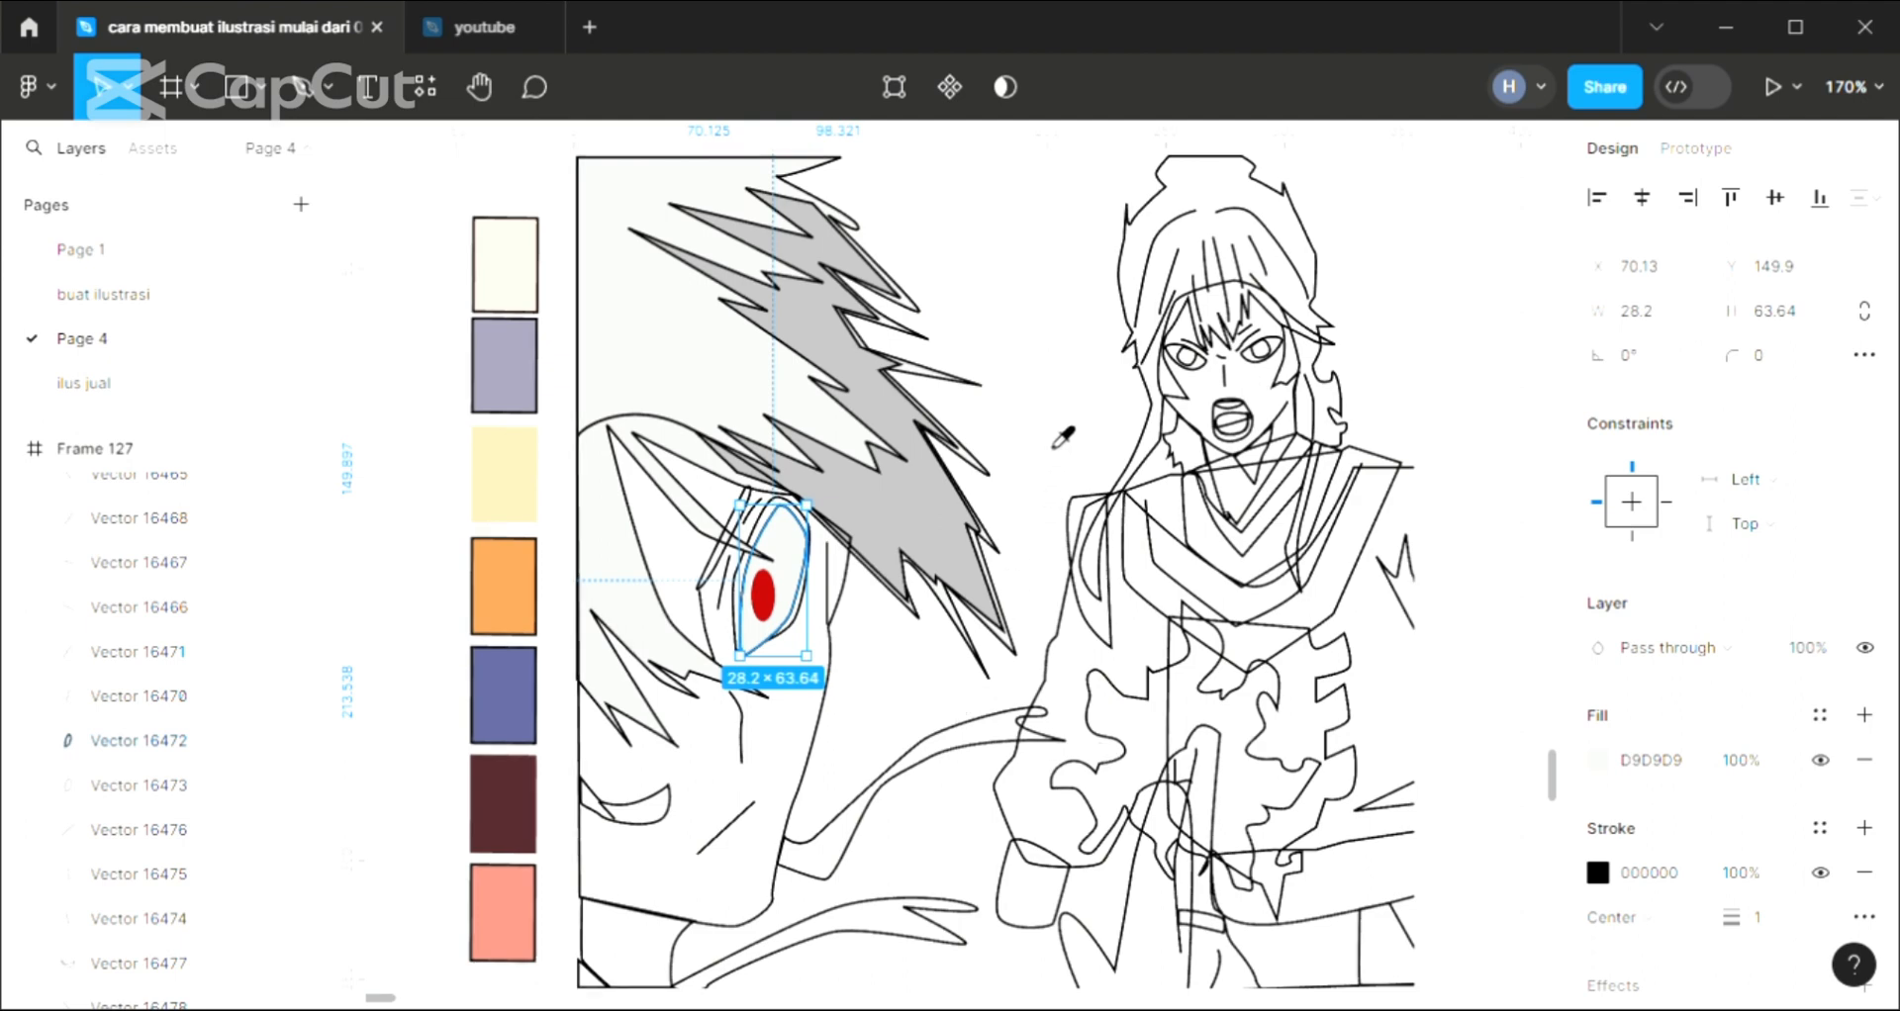
{"action": "left_click", "coordinate": [844, 671]}
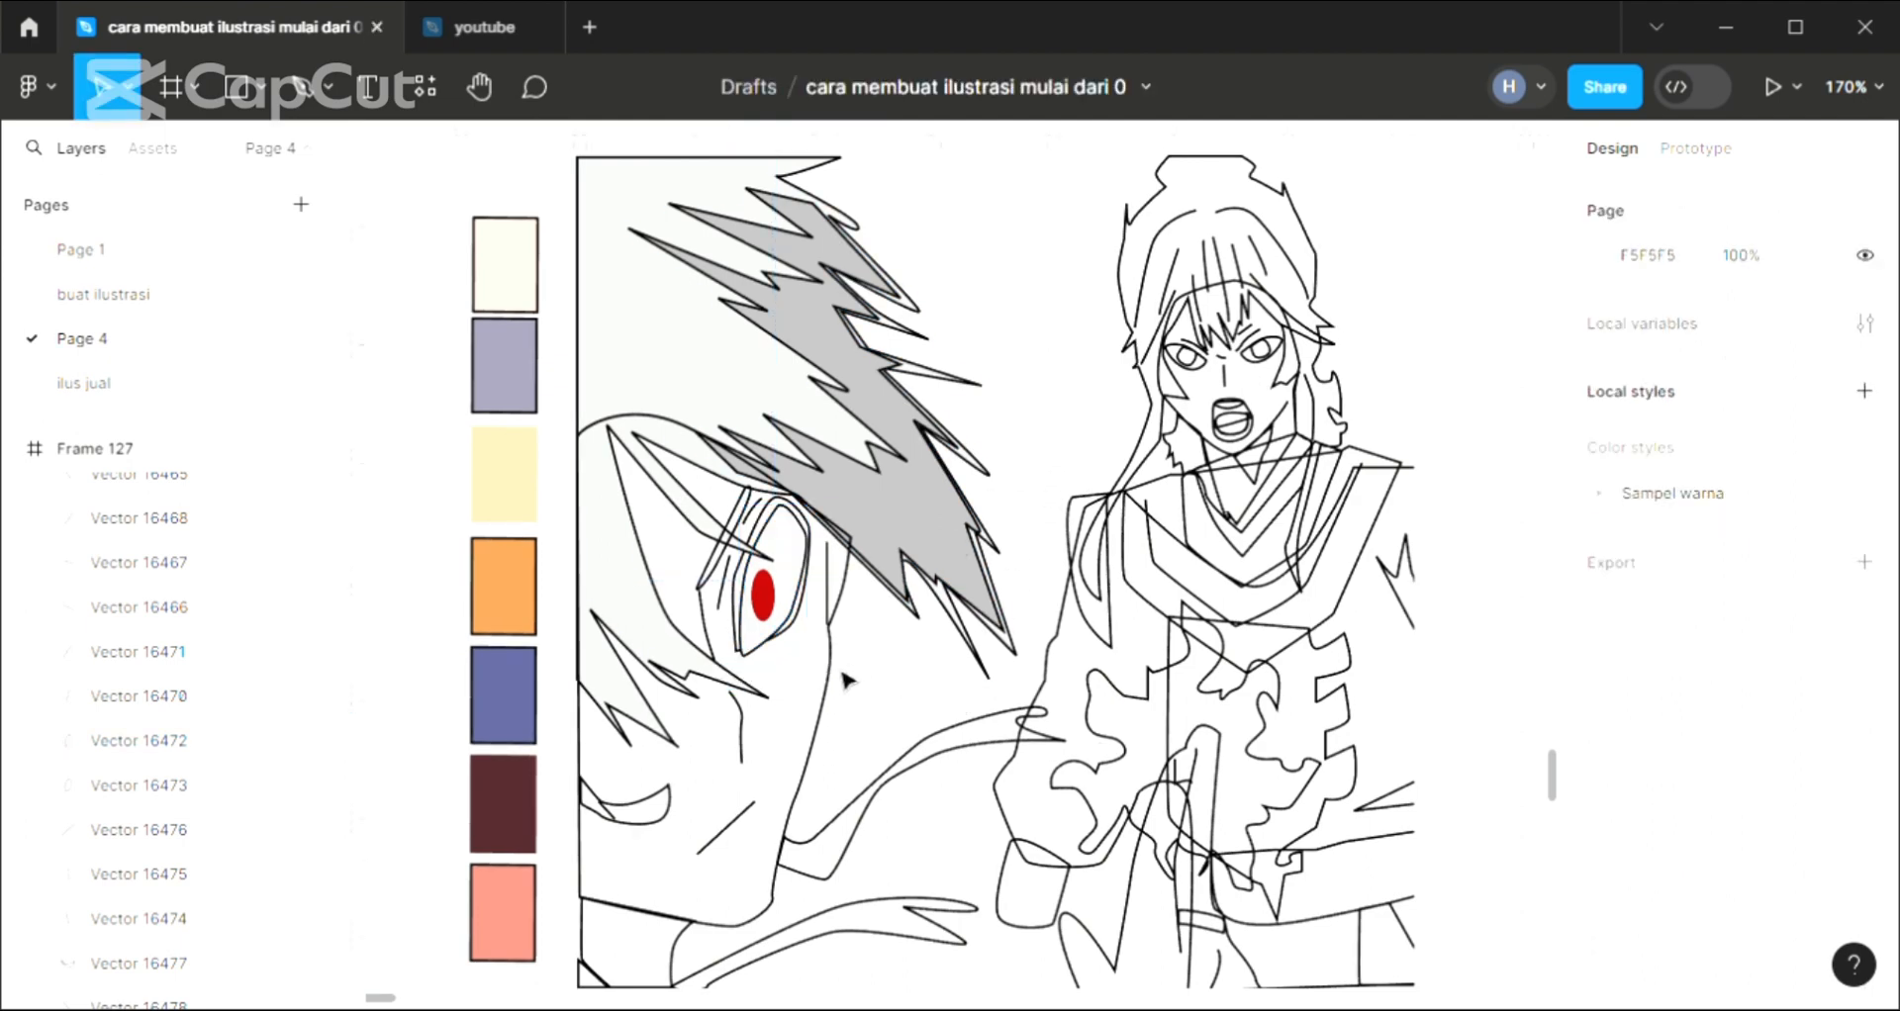
Add a fill to the outer eye outline behind the white eye shape and set its colour to 222222
{"action": "left_click", "coordinate": [807, 633]}
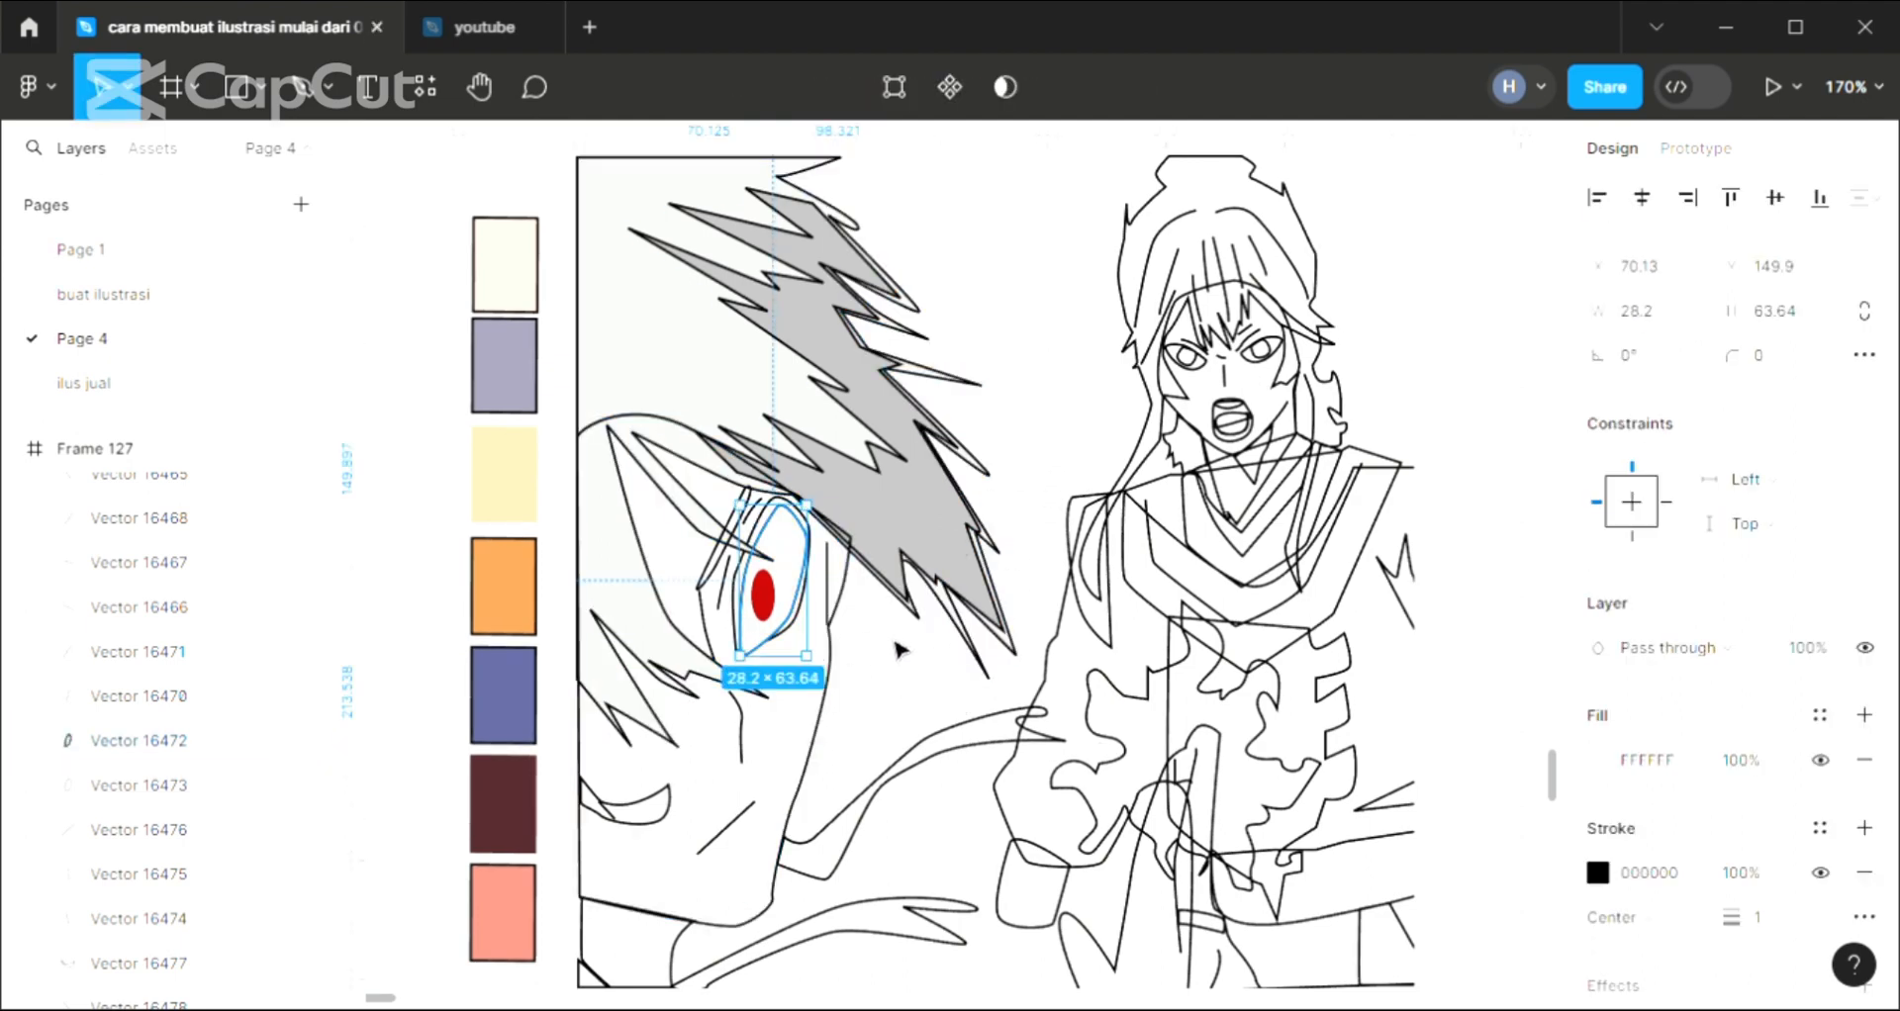
{"action": "left_click", "coordinate": [846, 655]}
{"action": "left_click", "coordinate": [811, 639]}
{"action": "left_click", "coordinate": [805, 645]}
{"action": "left_click", "coordinate": [805, 631]}
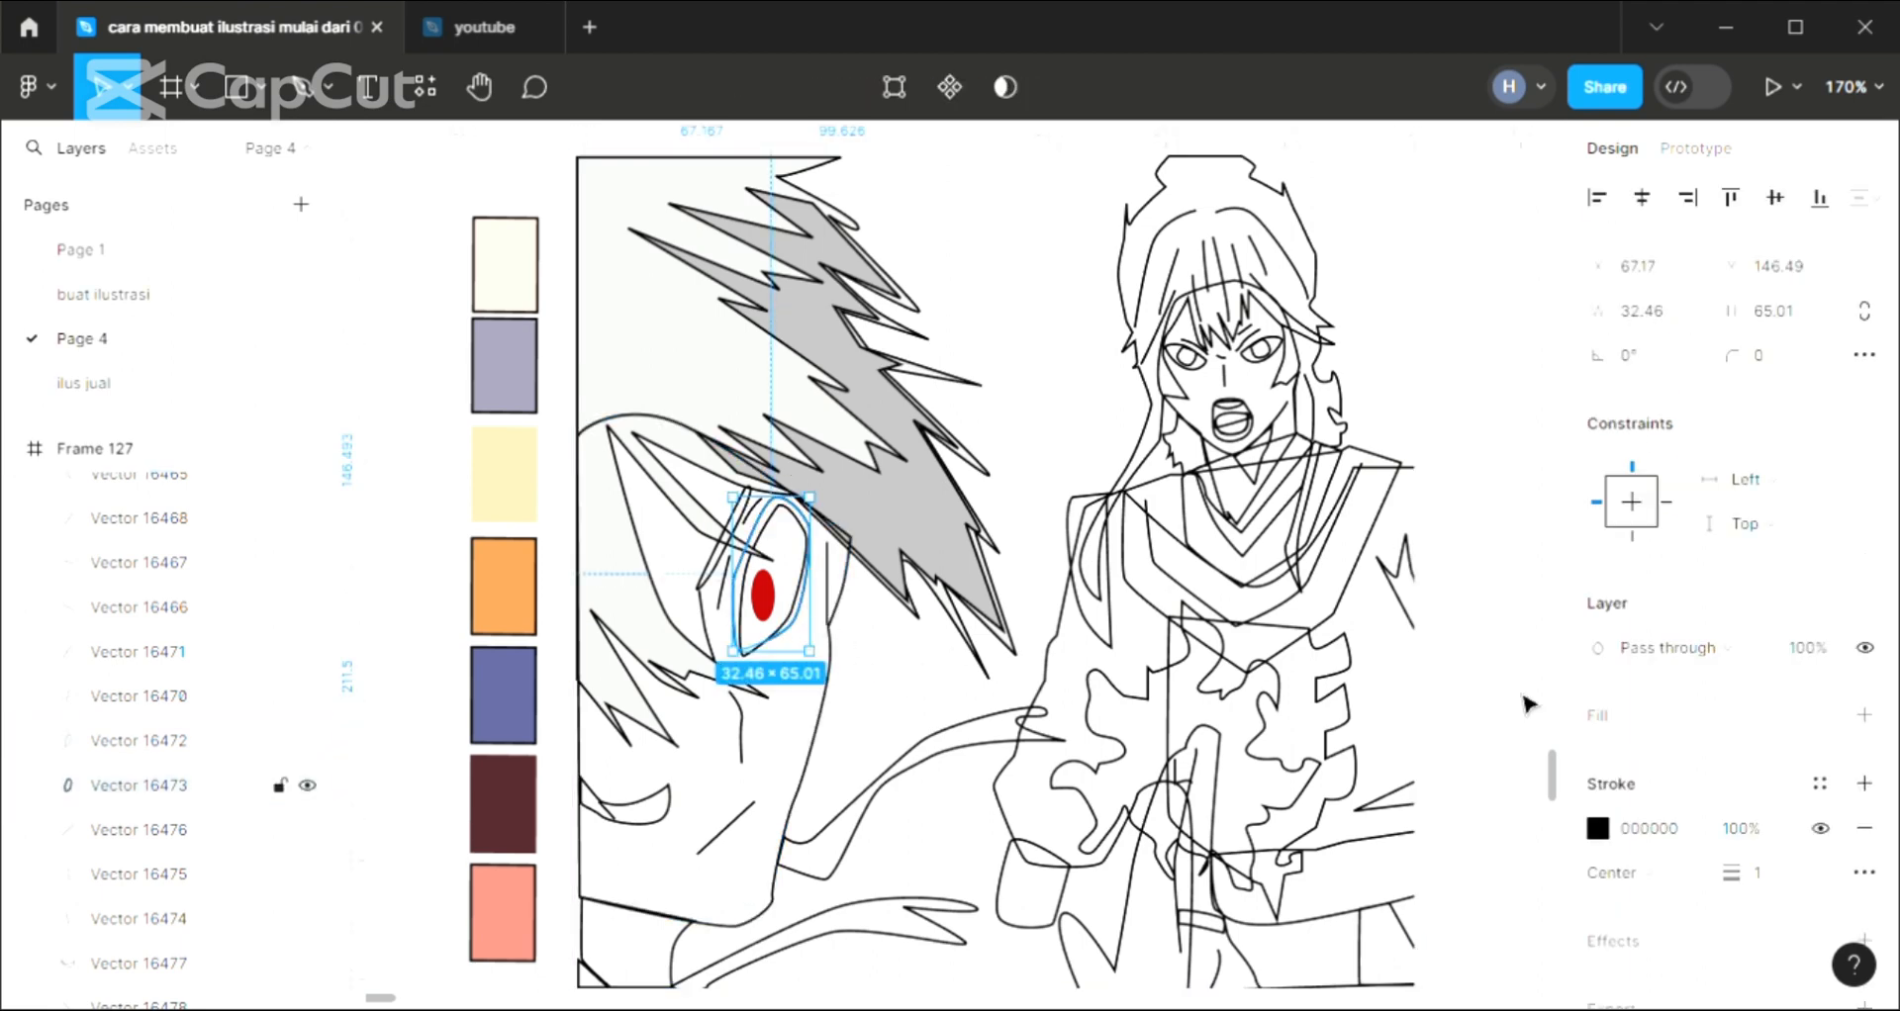
{"action": "left_click", "coordinate": [1868, 716]}
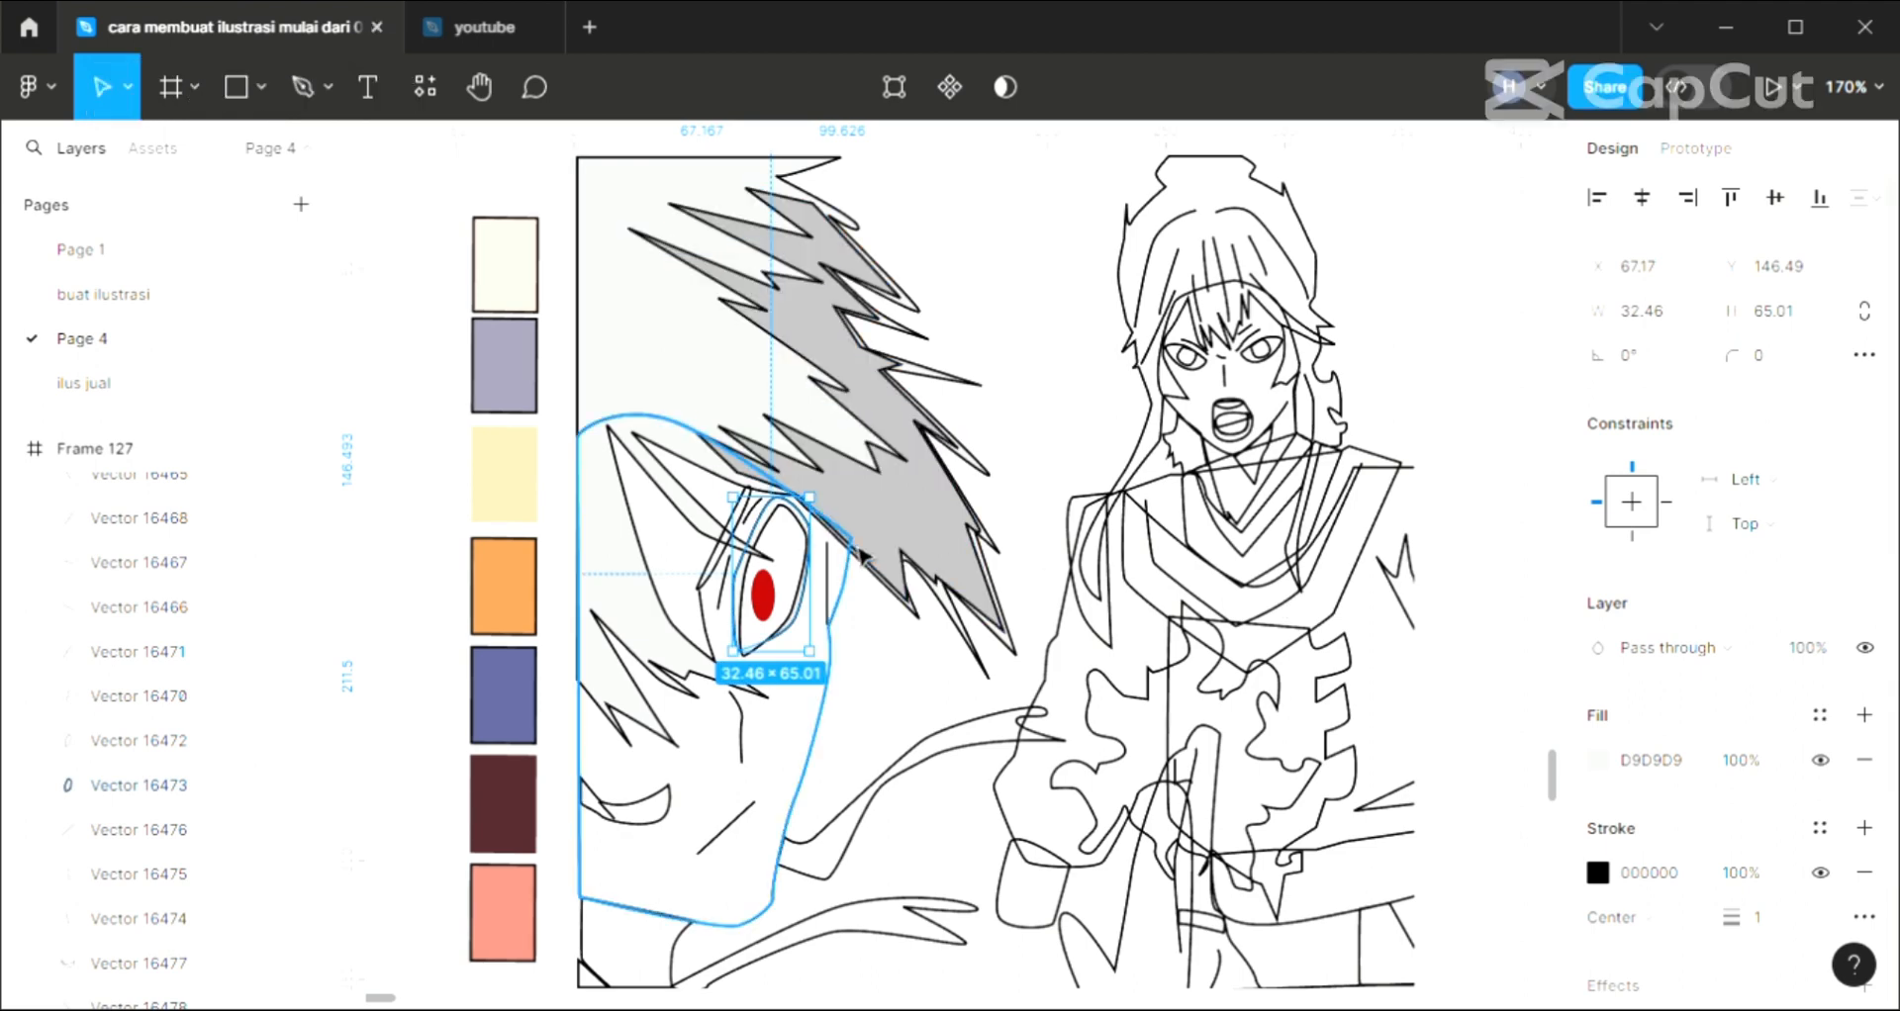
{"action": "key", "text": "i"}
{"action": "left_click", "coordinate": [515, 827]}
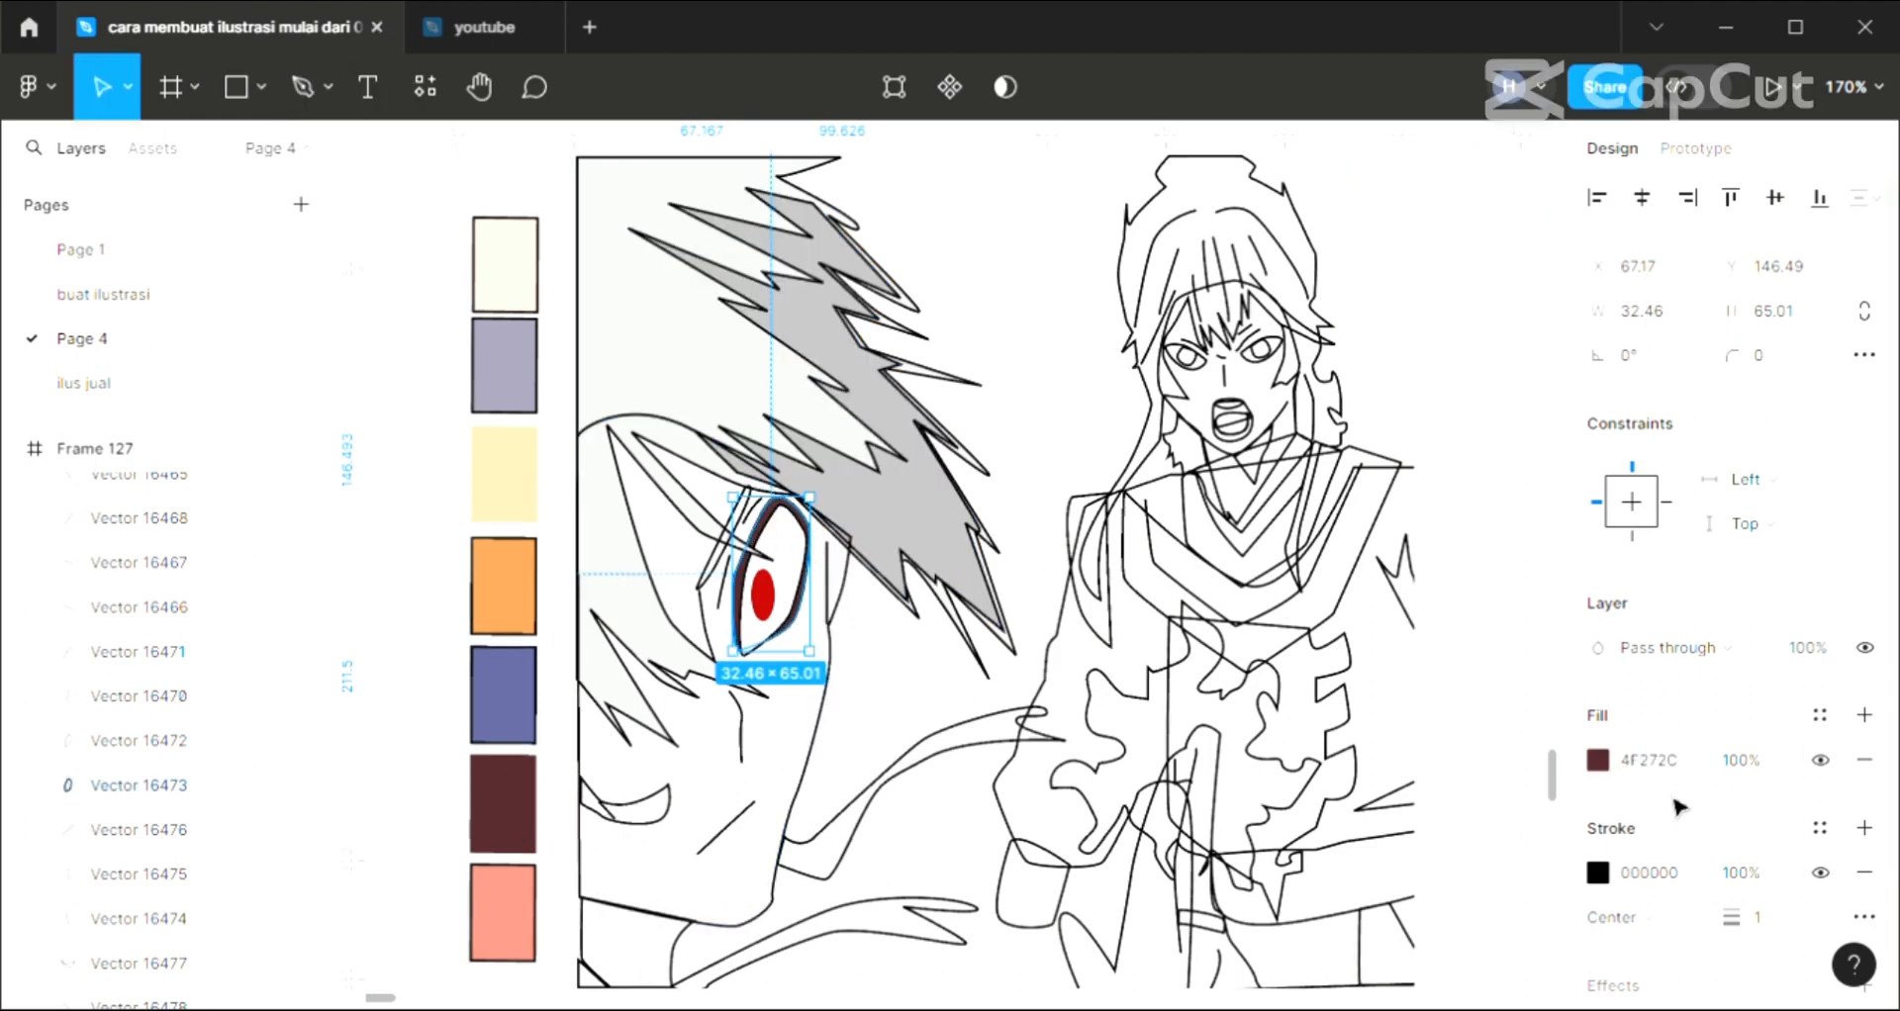
{"action": "left_click", "coordinate": [1658, 764]}
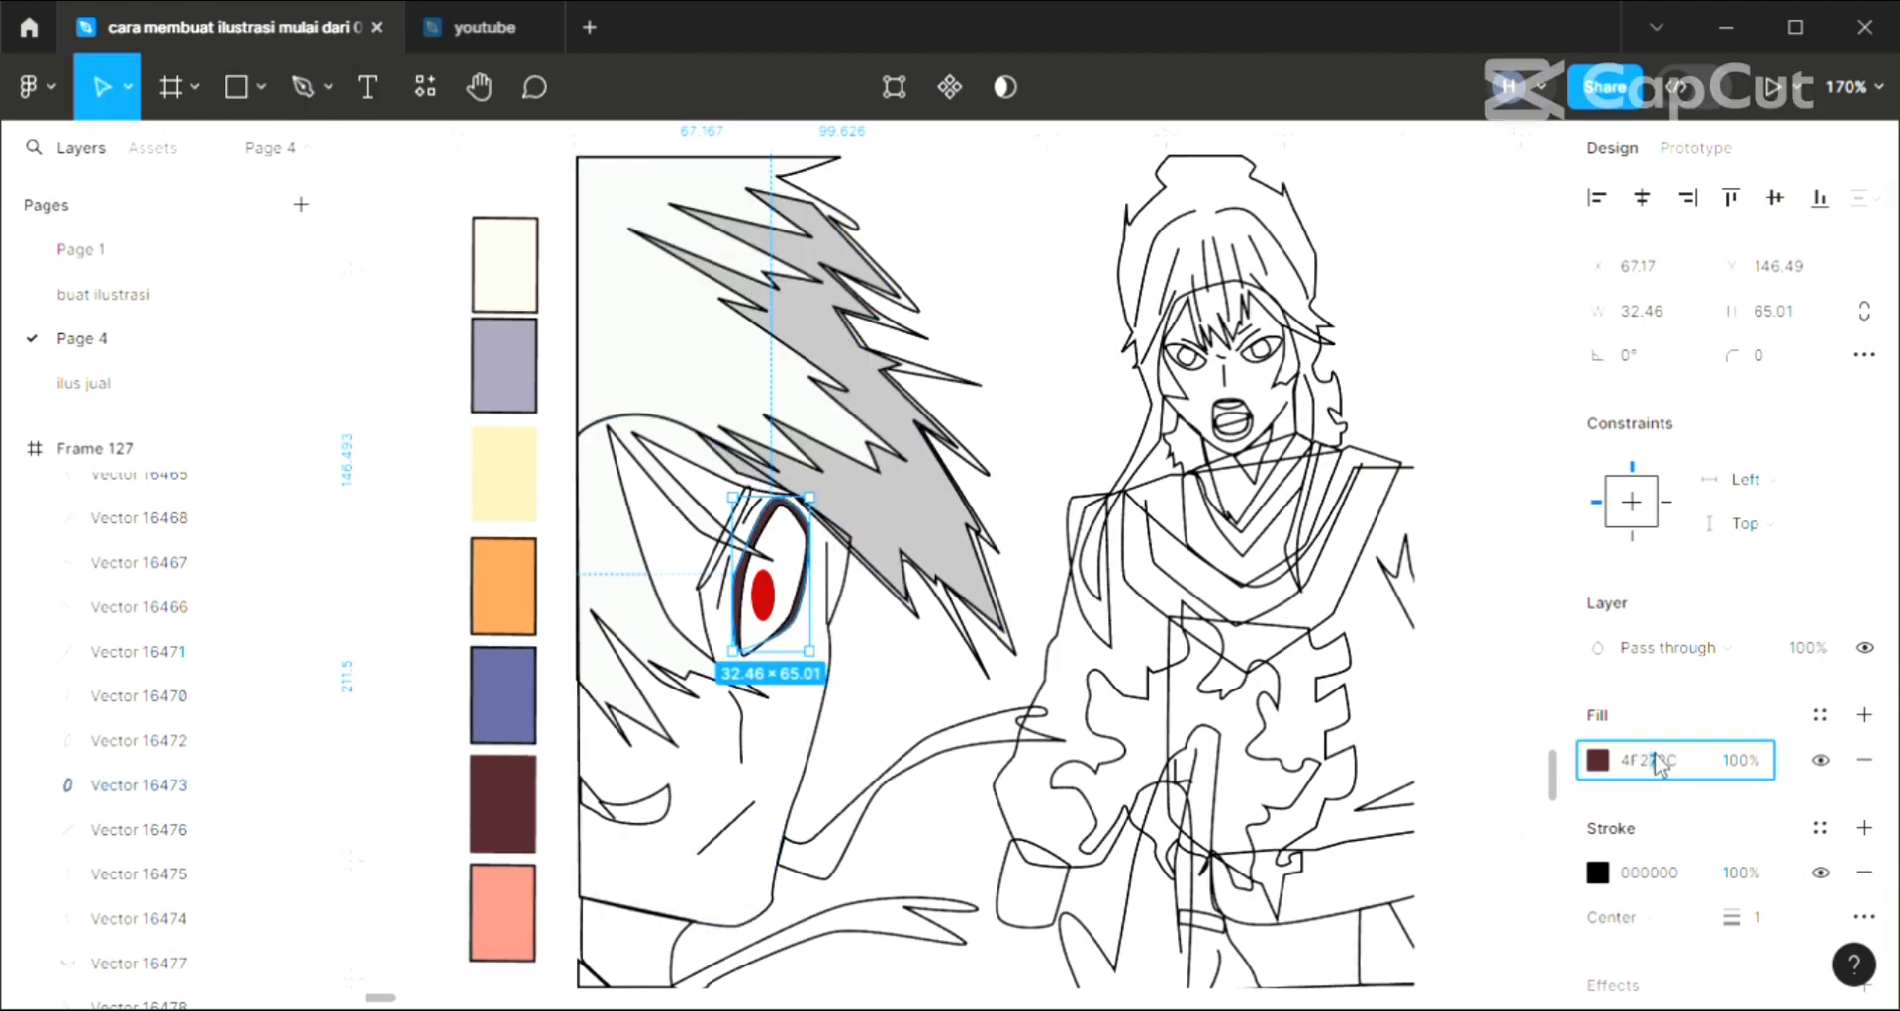
{"action": "type", "text": "222"}
{"action": "key", "text": "Return"}
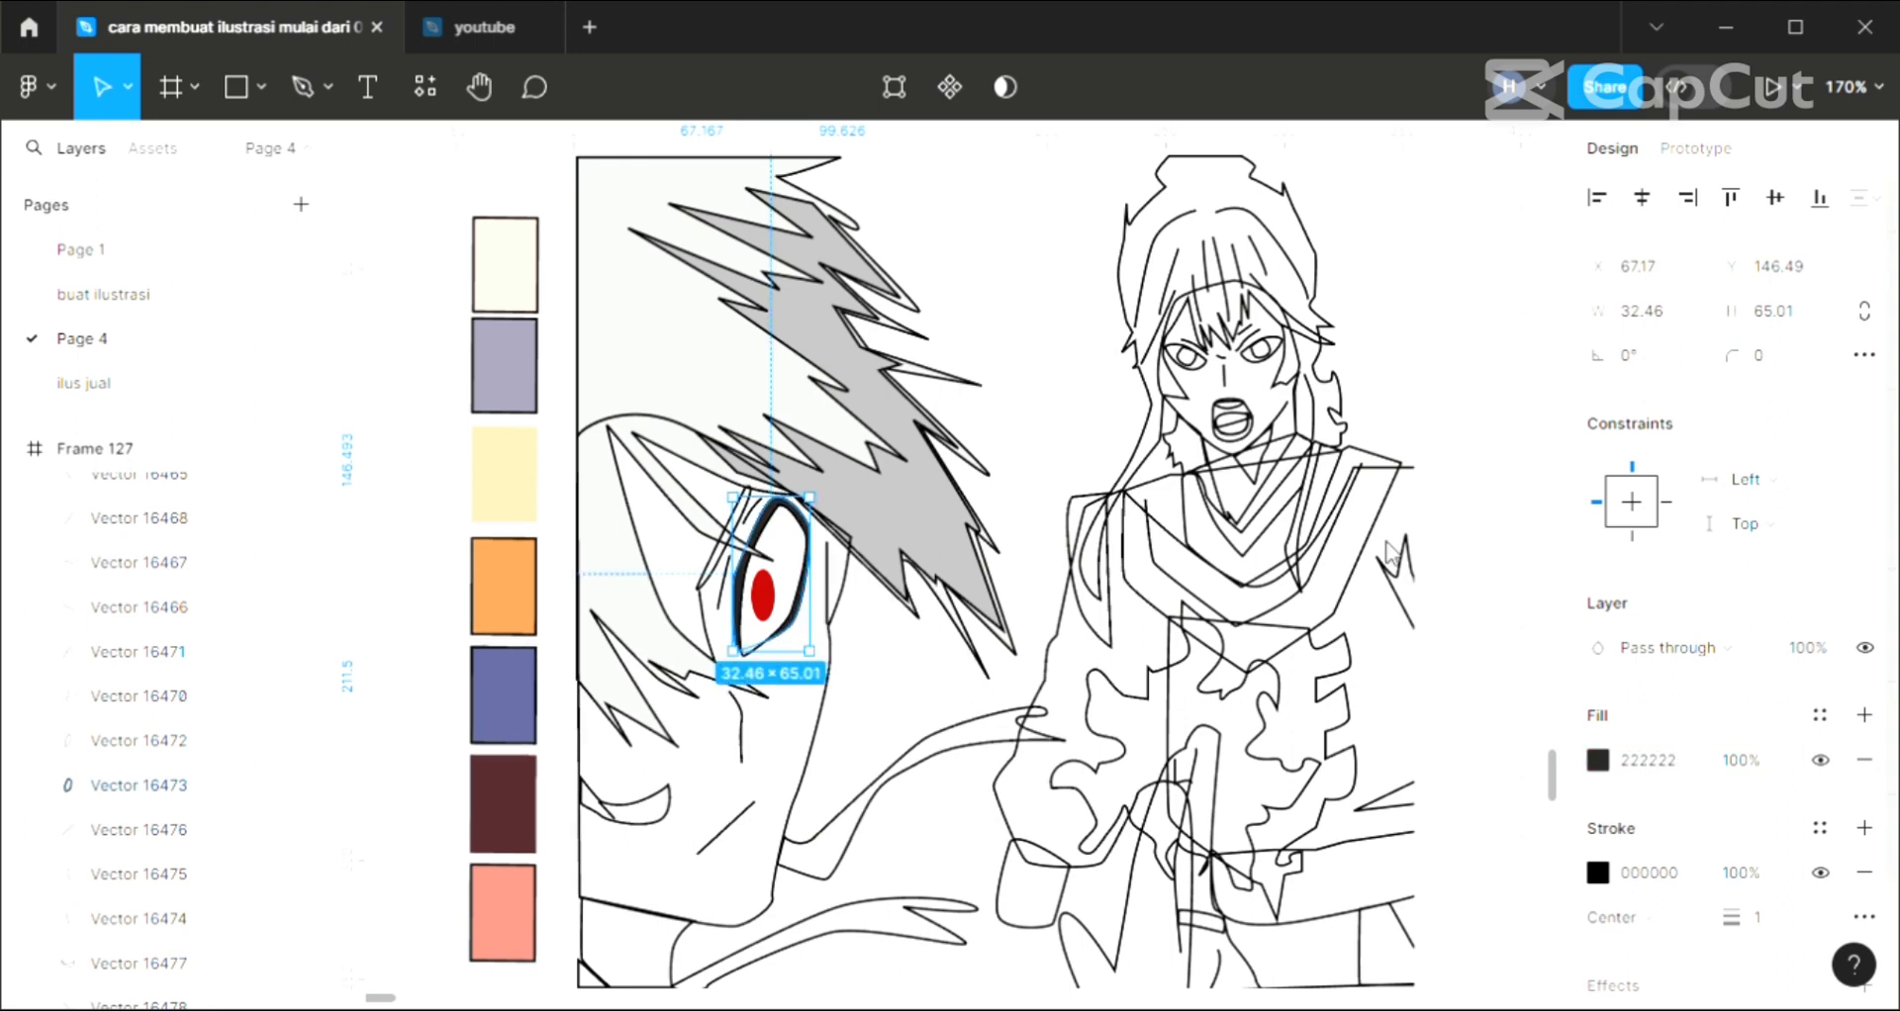
{"action": "left_click", "coordinate": [1012, 411]}
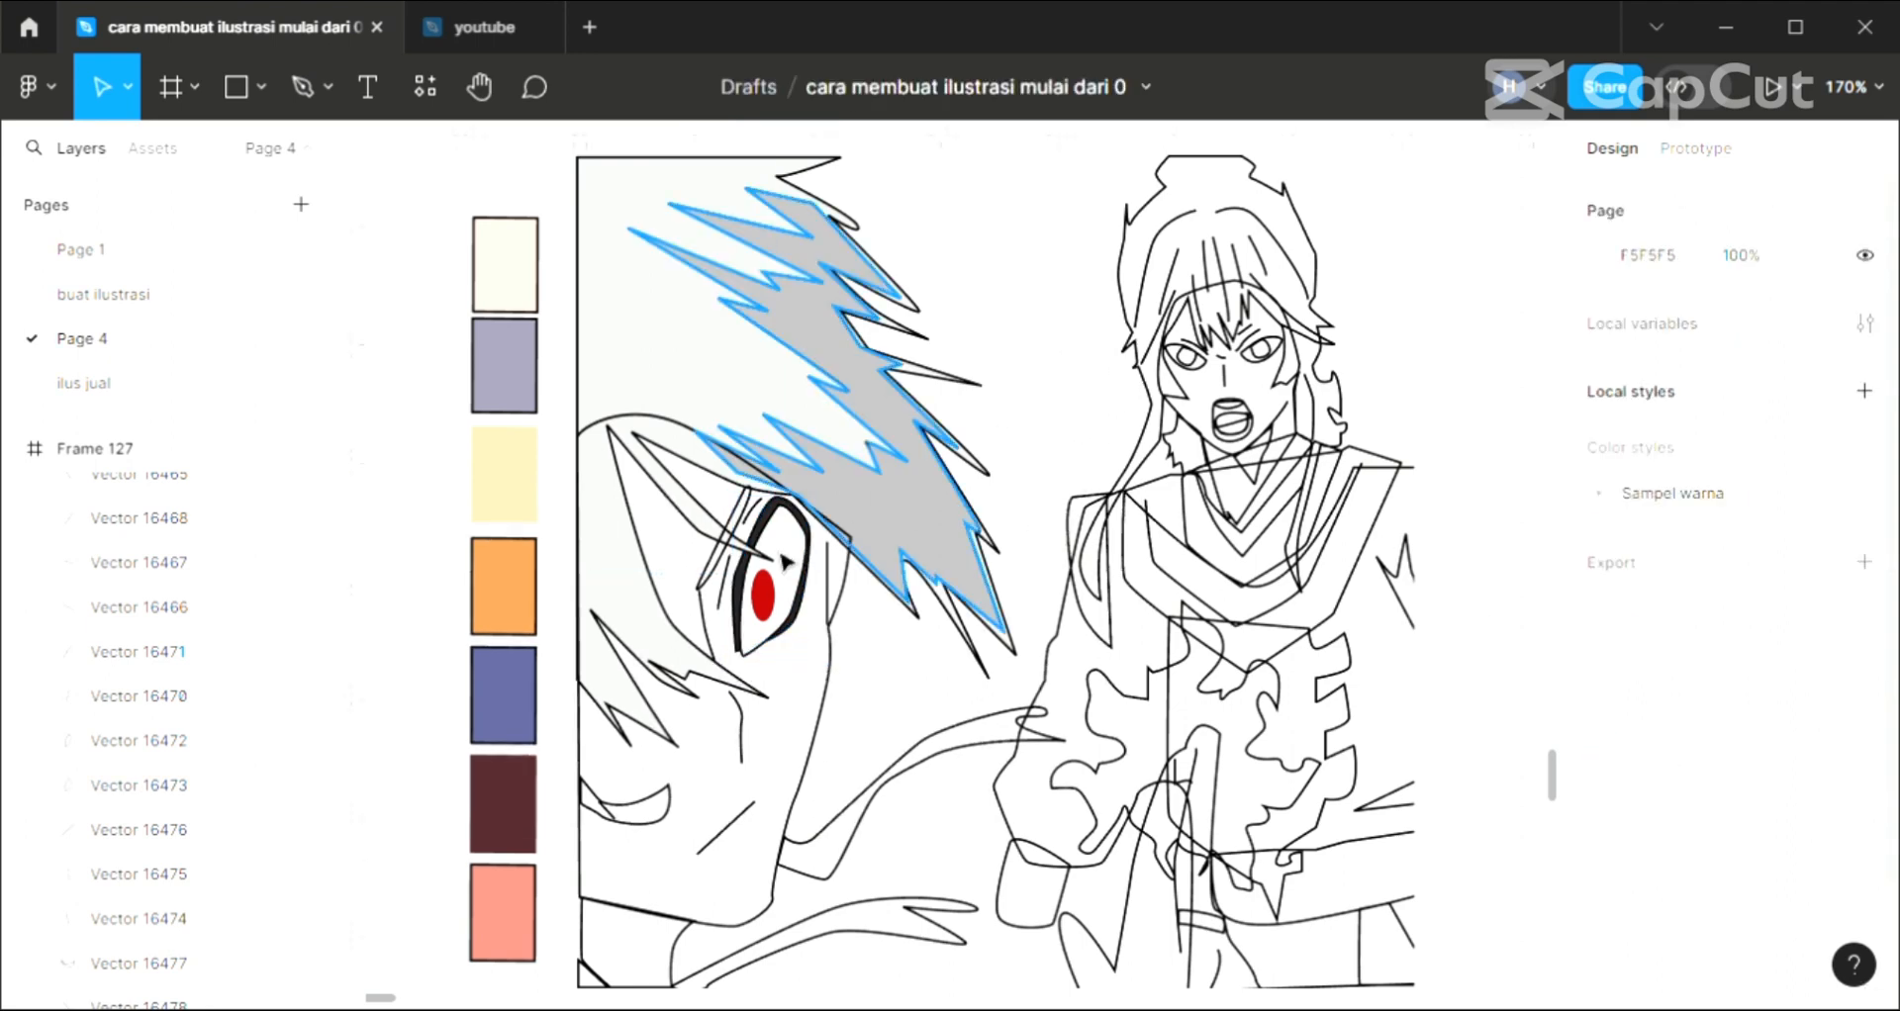
{"action": "left_click", "coordinate": [714, 593]}
{"action": "left_click", "coordinate": [1647, 828]}
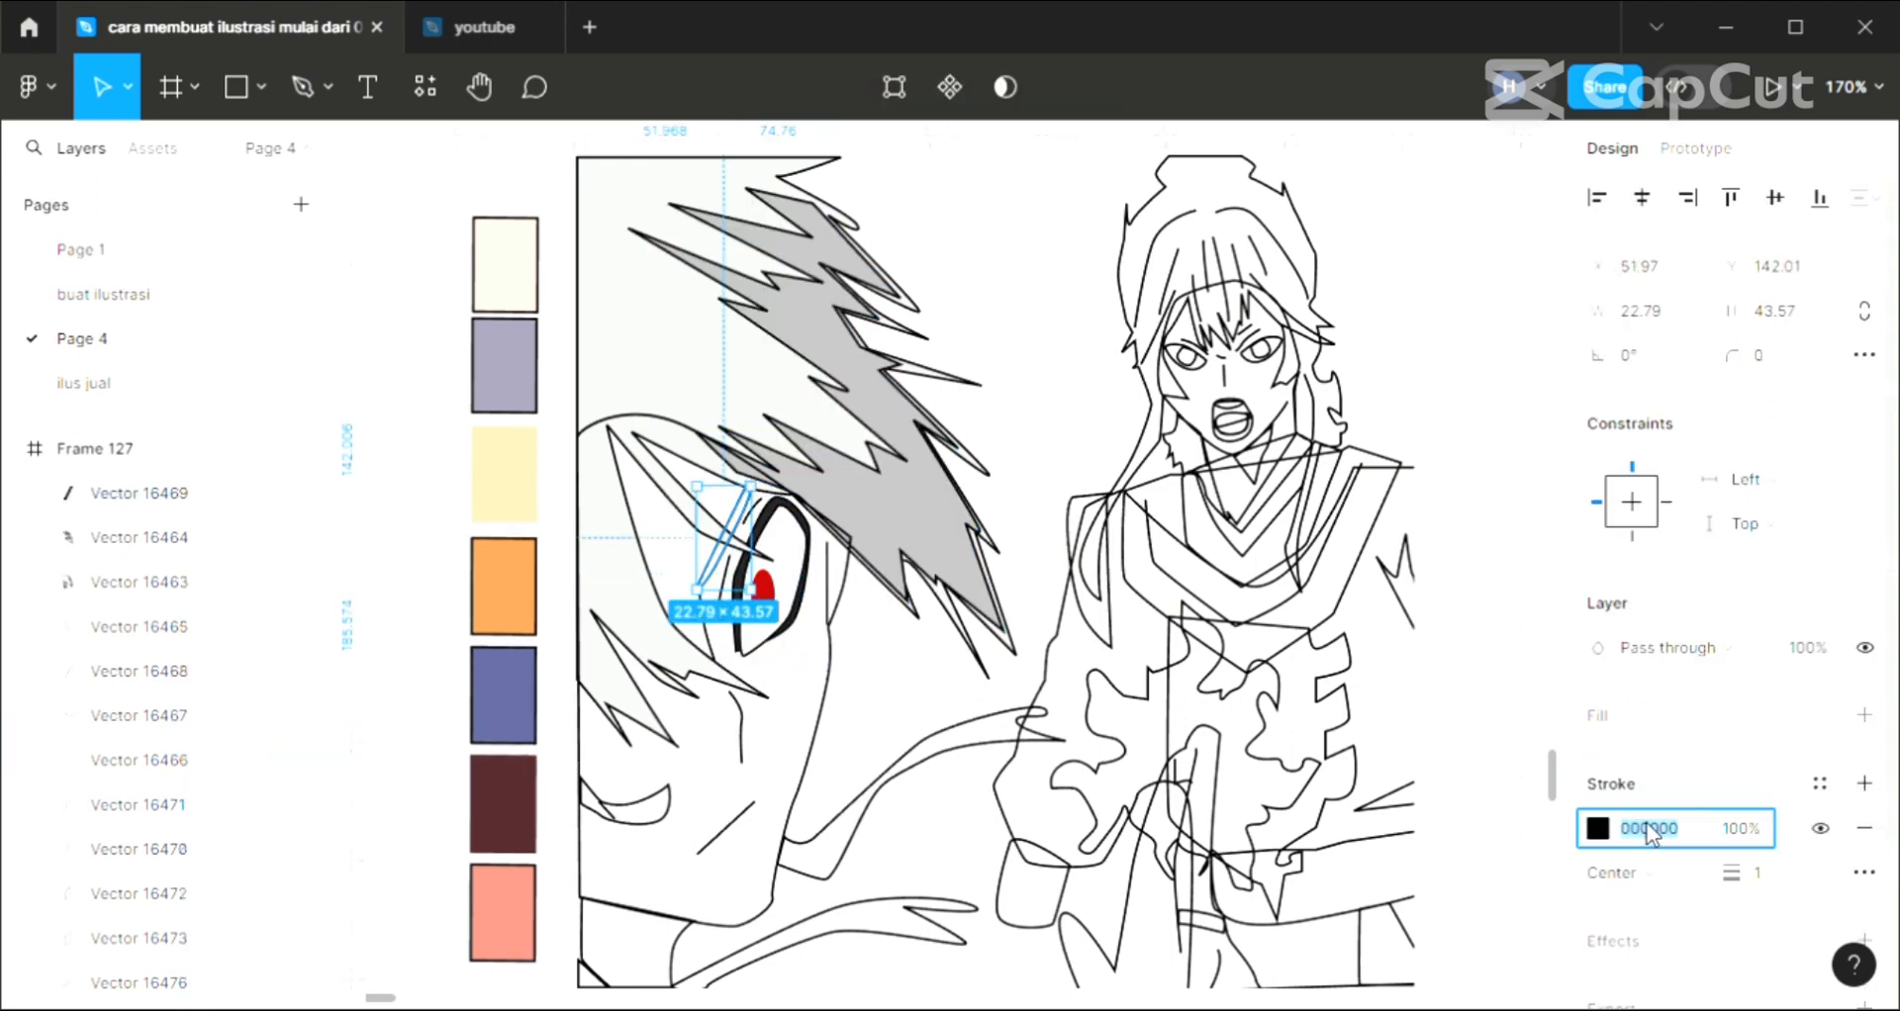
{"action": "key", "text": "Return"}
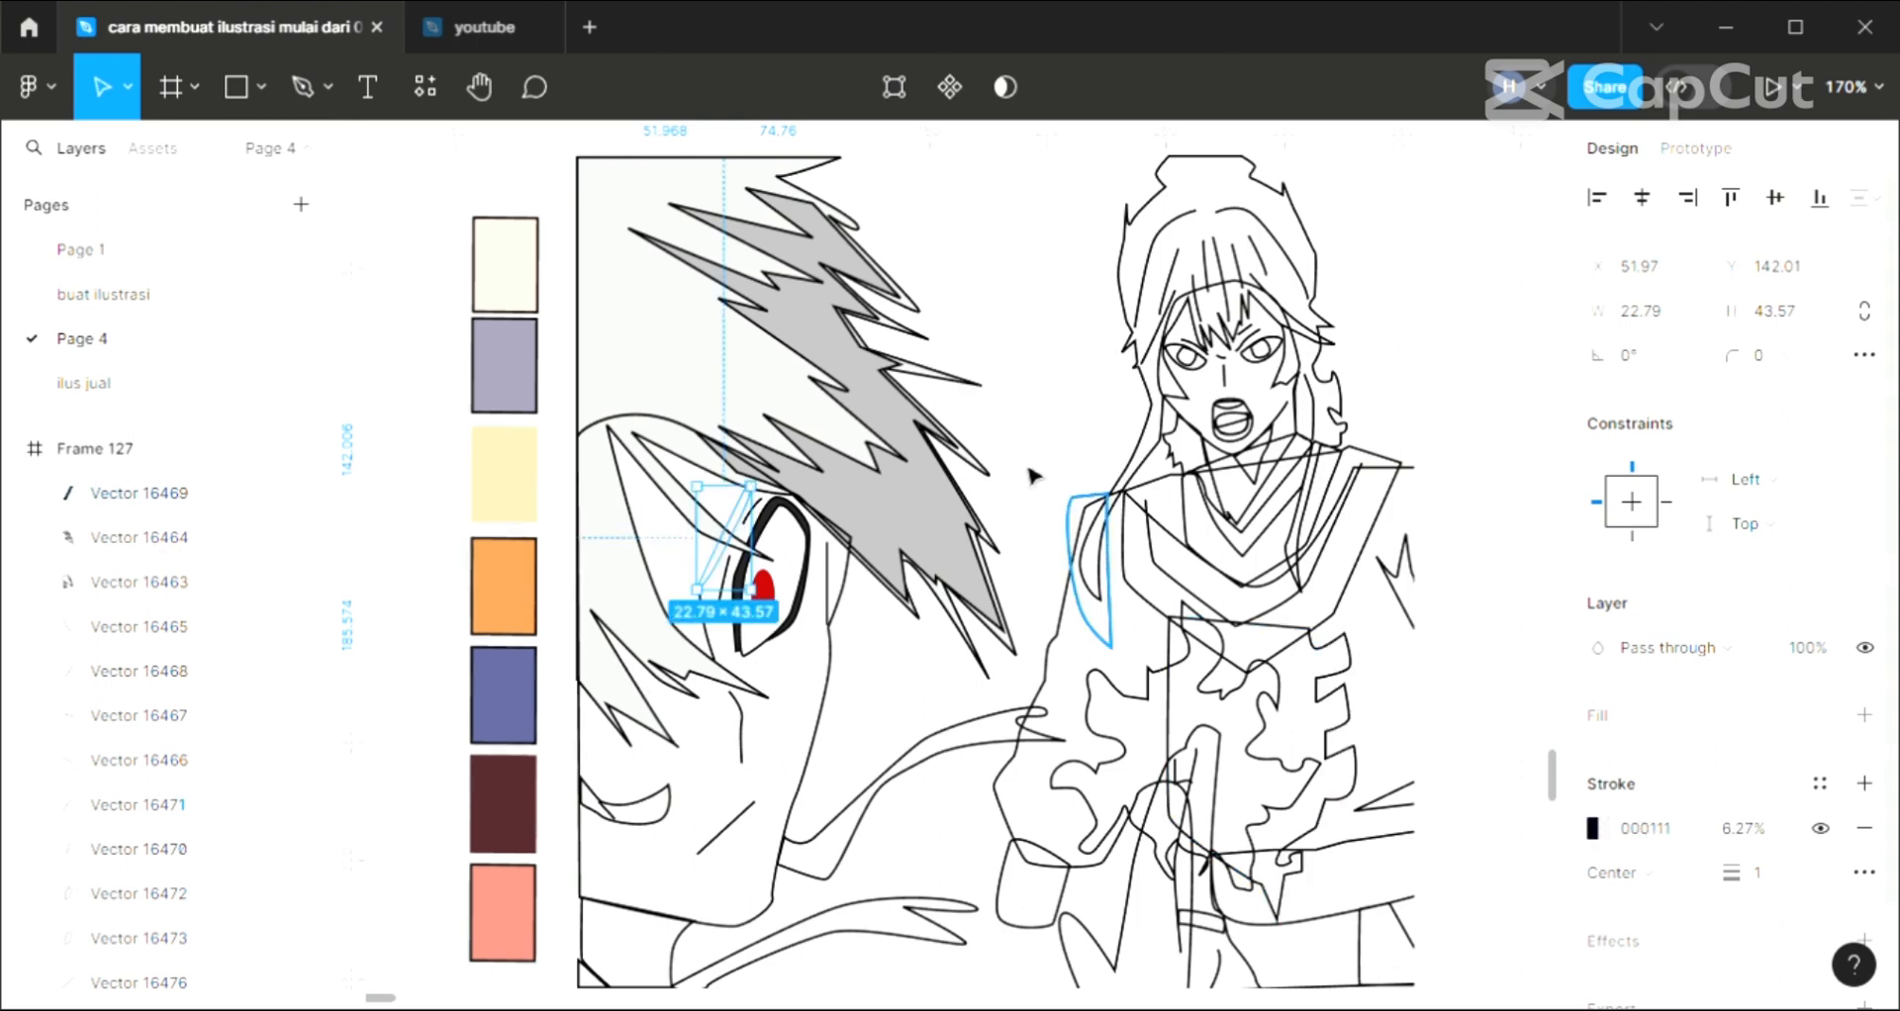
{"action": "key", "text": "ctrl+z"}
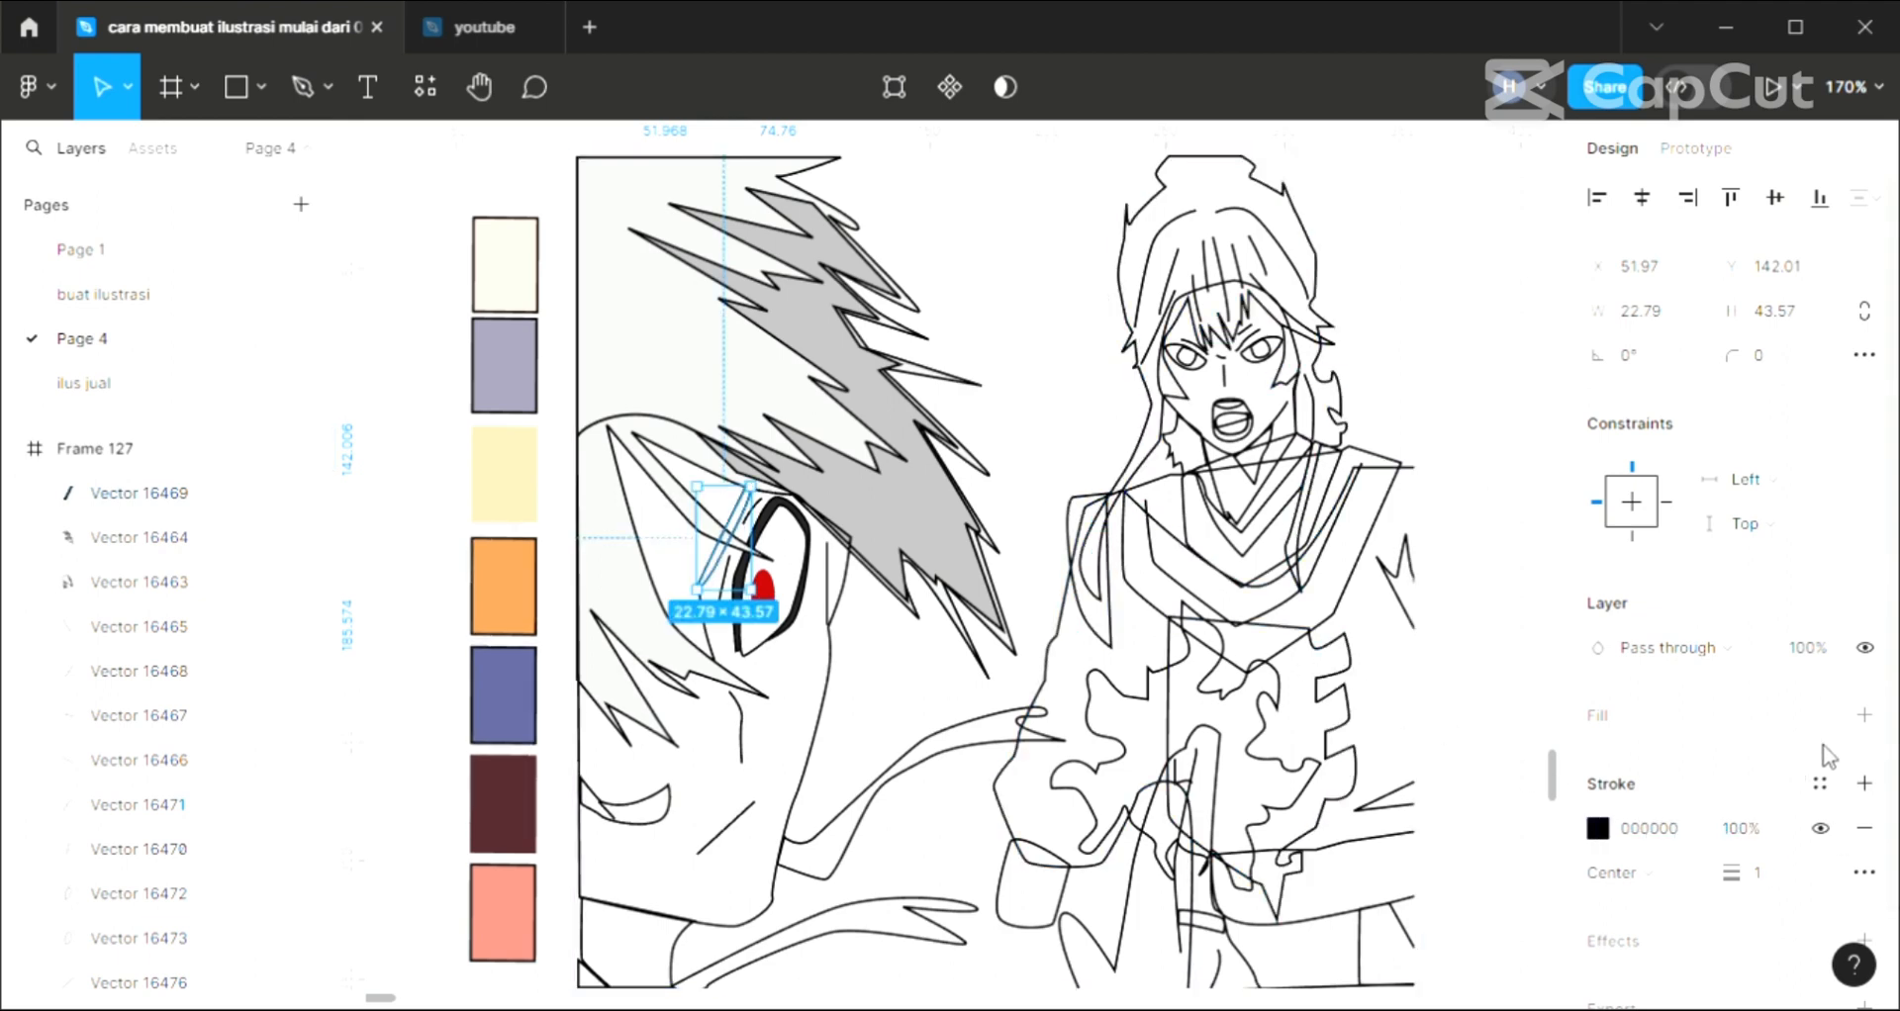
Add a D9D9D9 fill to the narrow slanted shape beside the close-up eye
{"action": "left_click", "coordinate": [1865, 717]}
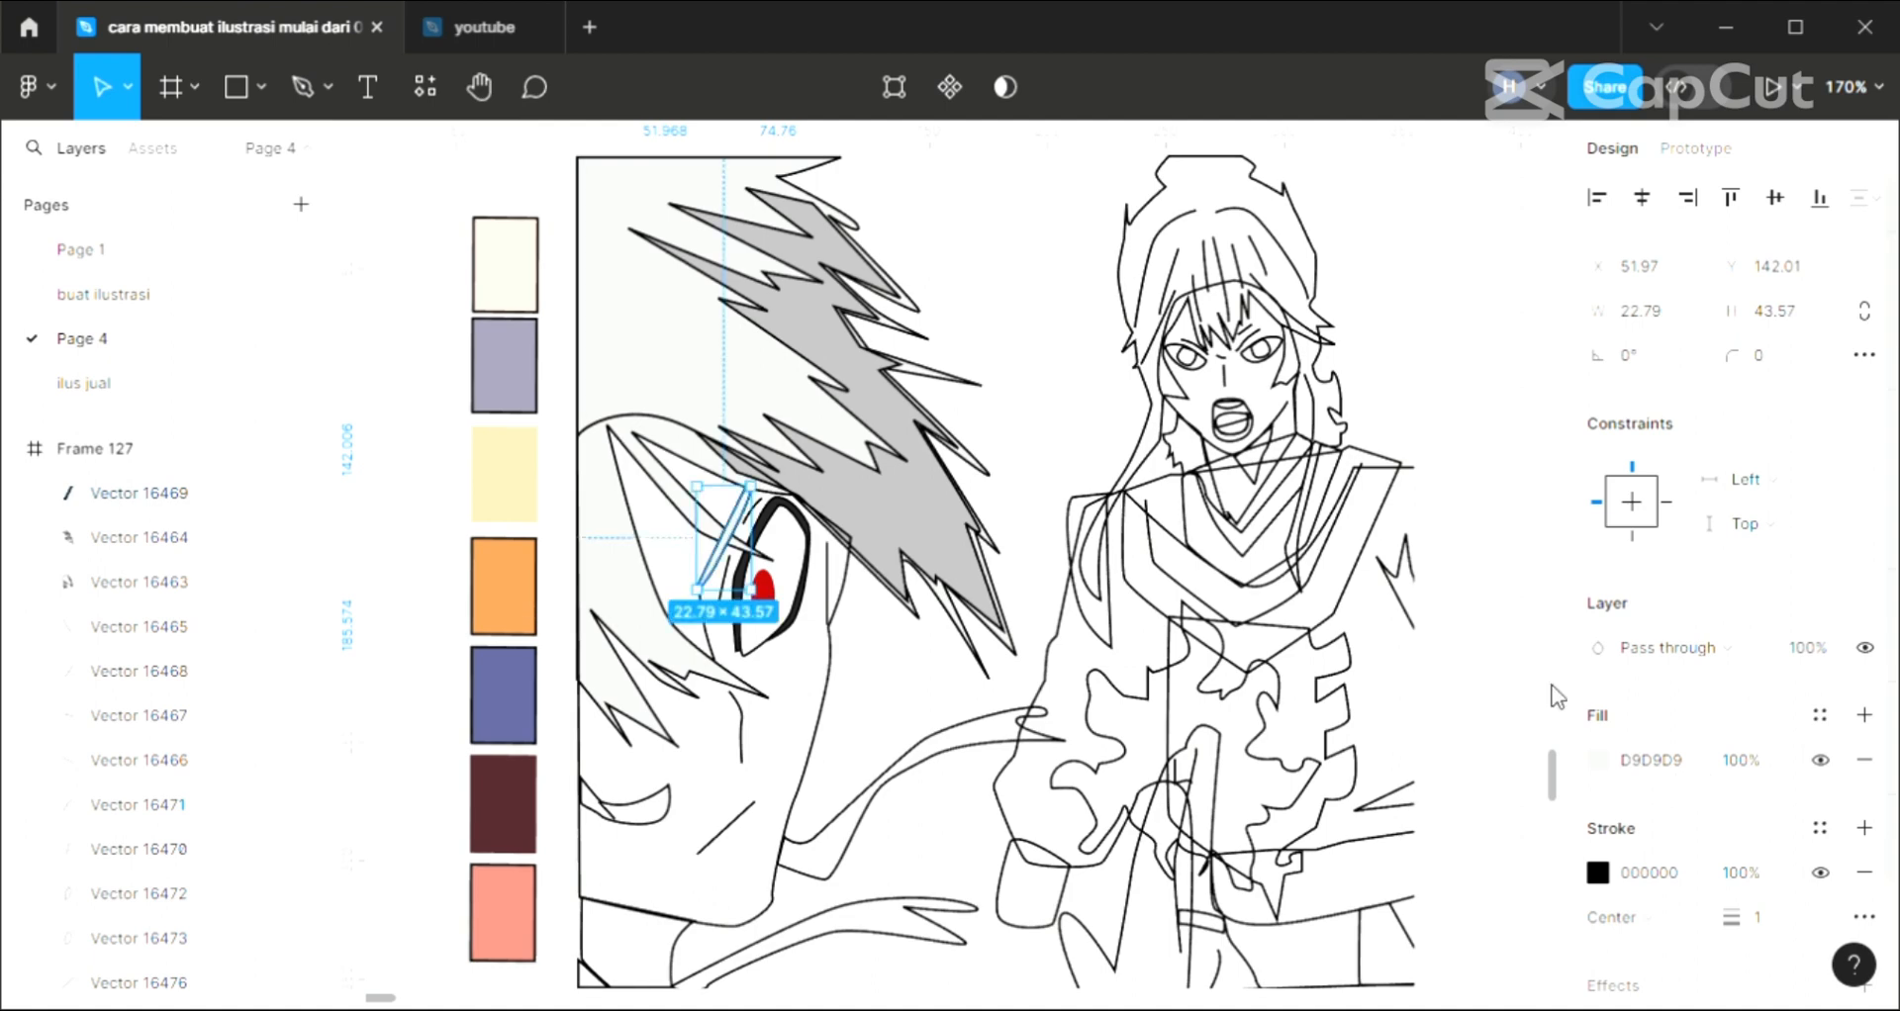
{"action": "left_click", "coordinate": [853, 611]}
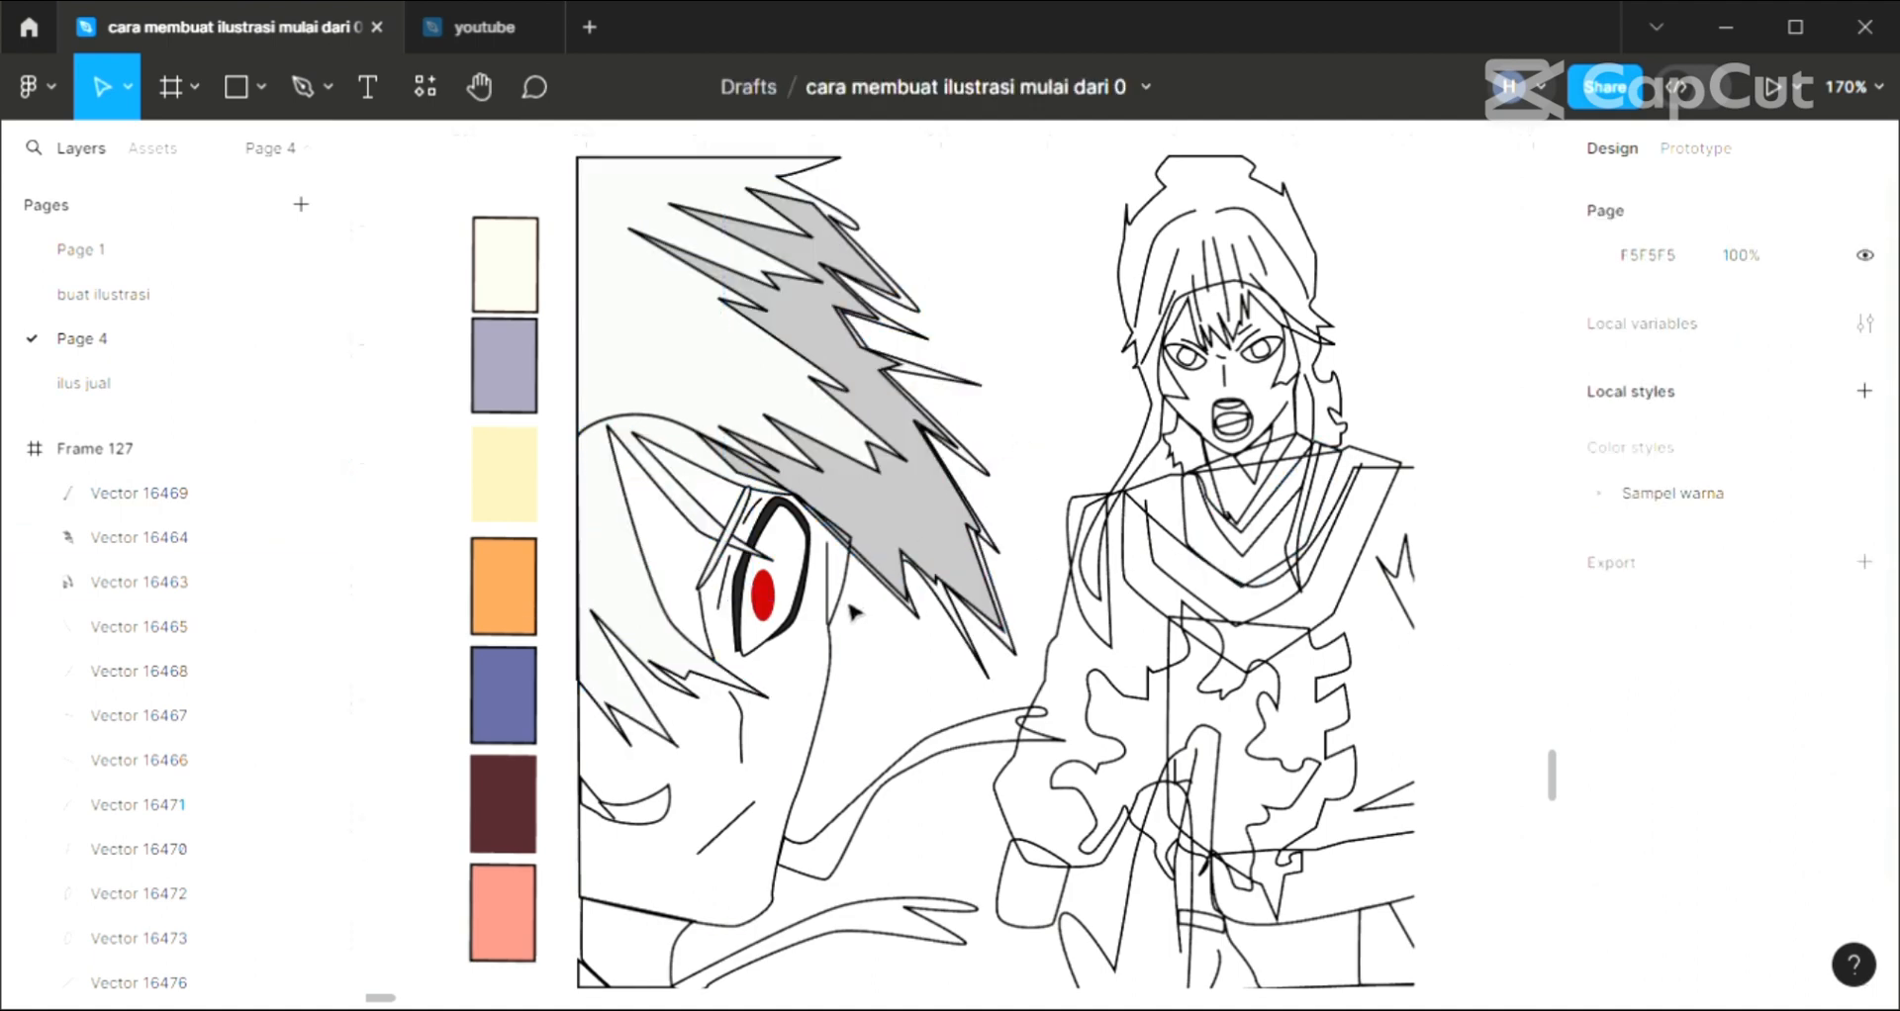
Set the fill of the outer eye outline to 111111
{"action": "left_click", "coordinate": [807, 594]}
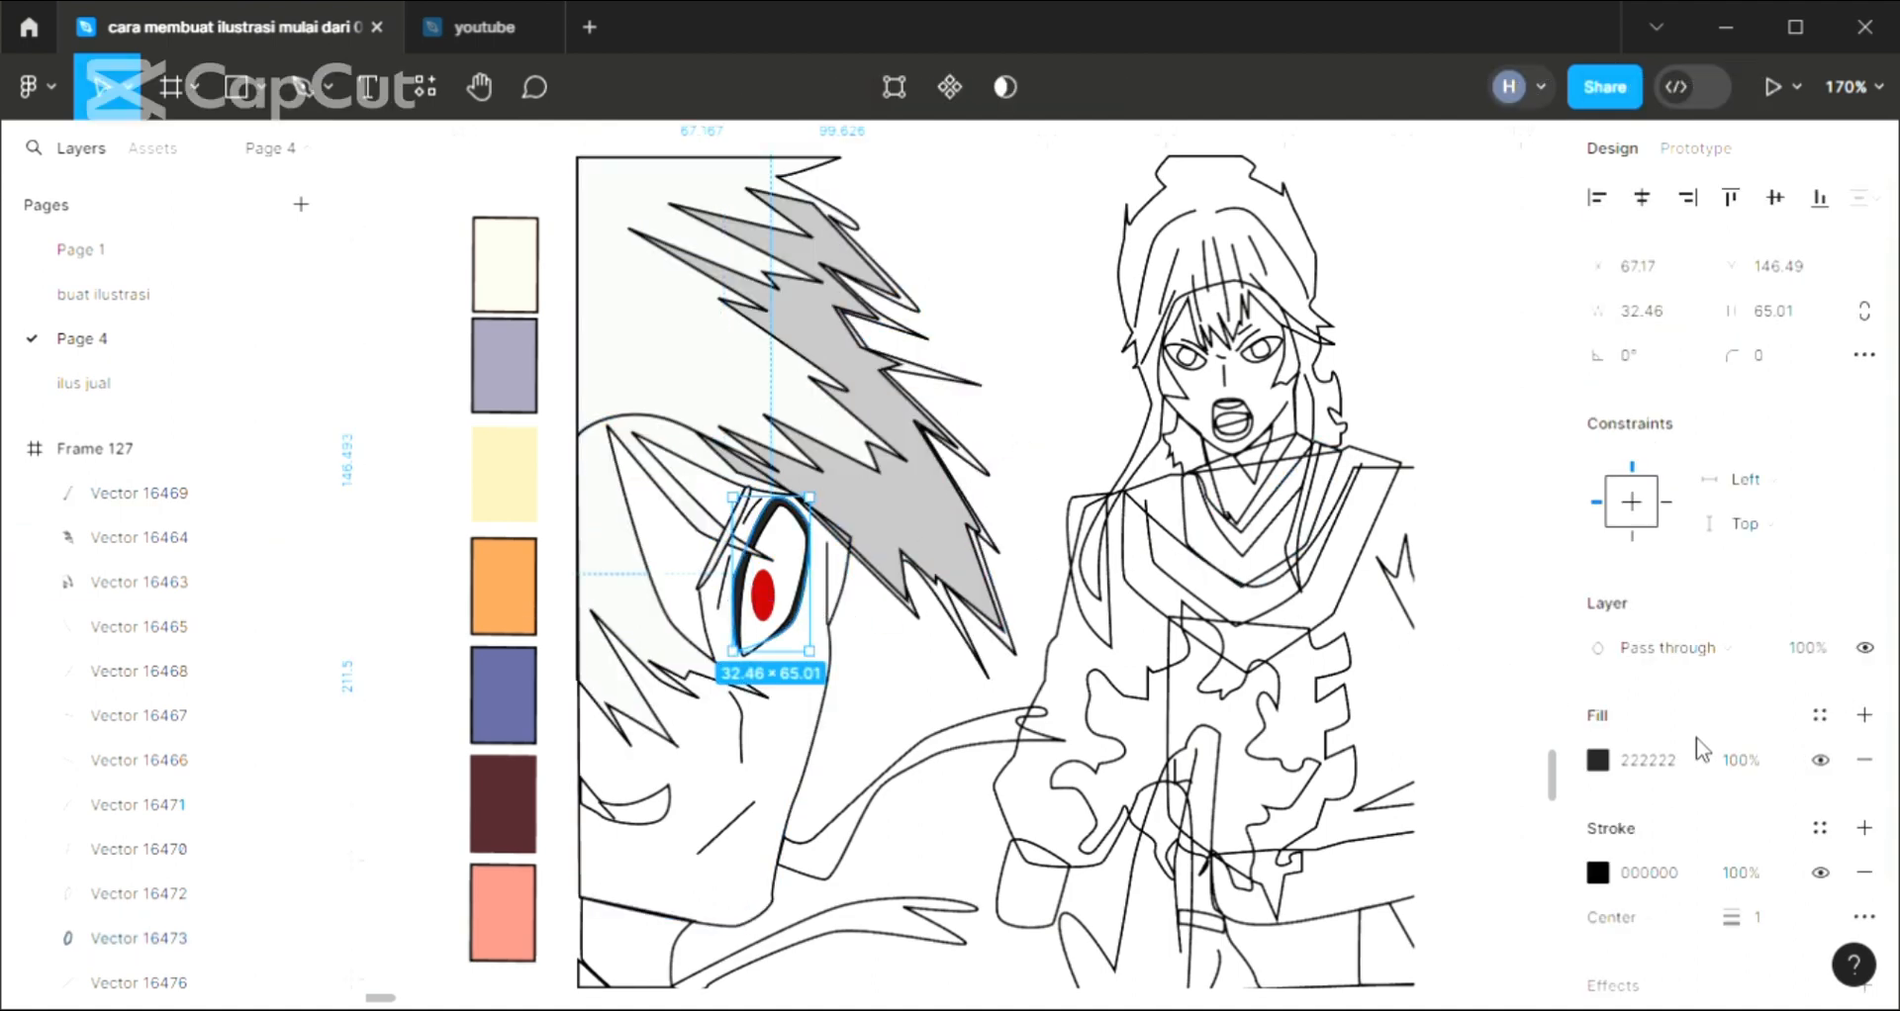
{"action": "left_click", "coordinate": [1663, 762]}
{"action": "type", "text": "111111"}
{"action": "key", "text": "Return"}
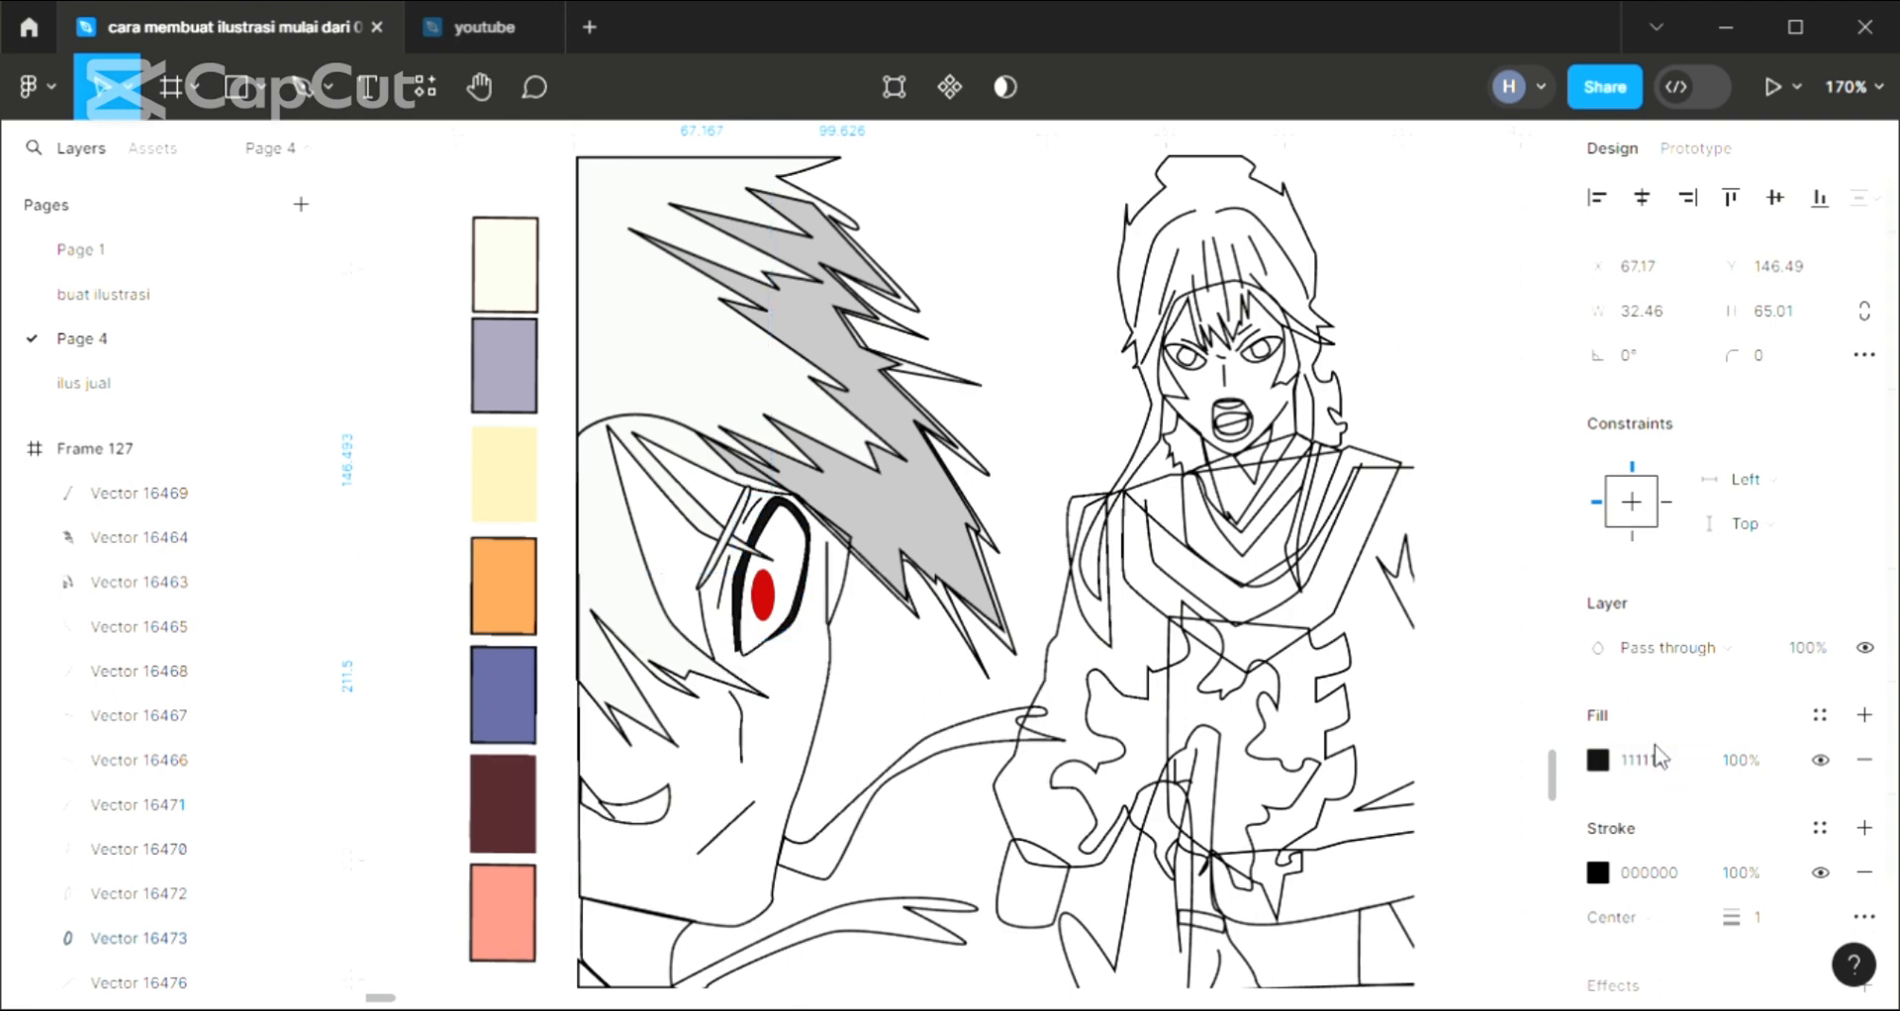
{"action": "left_click", "coordinate": [1044, 394]}
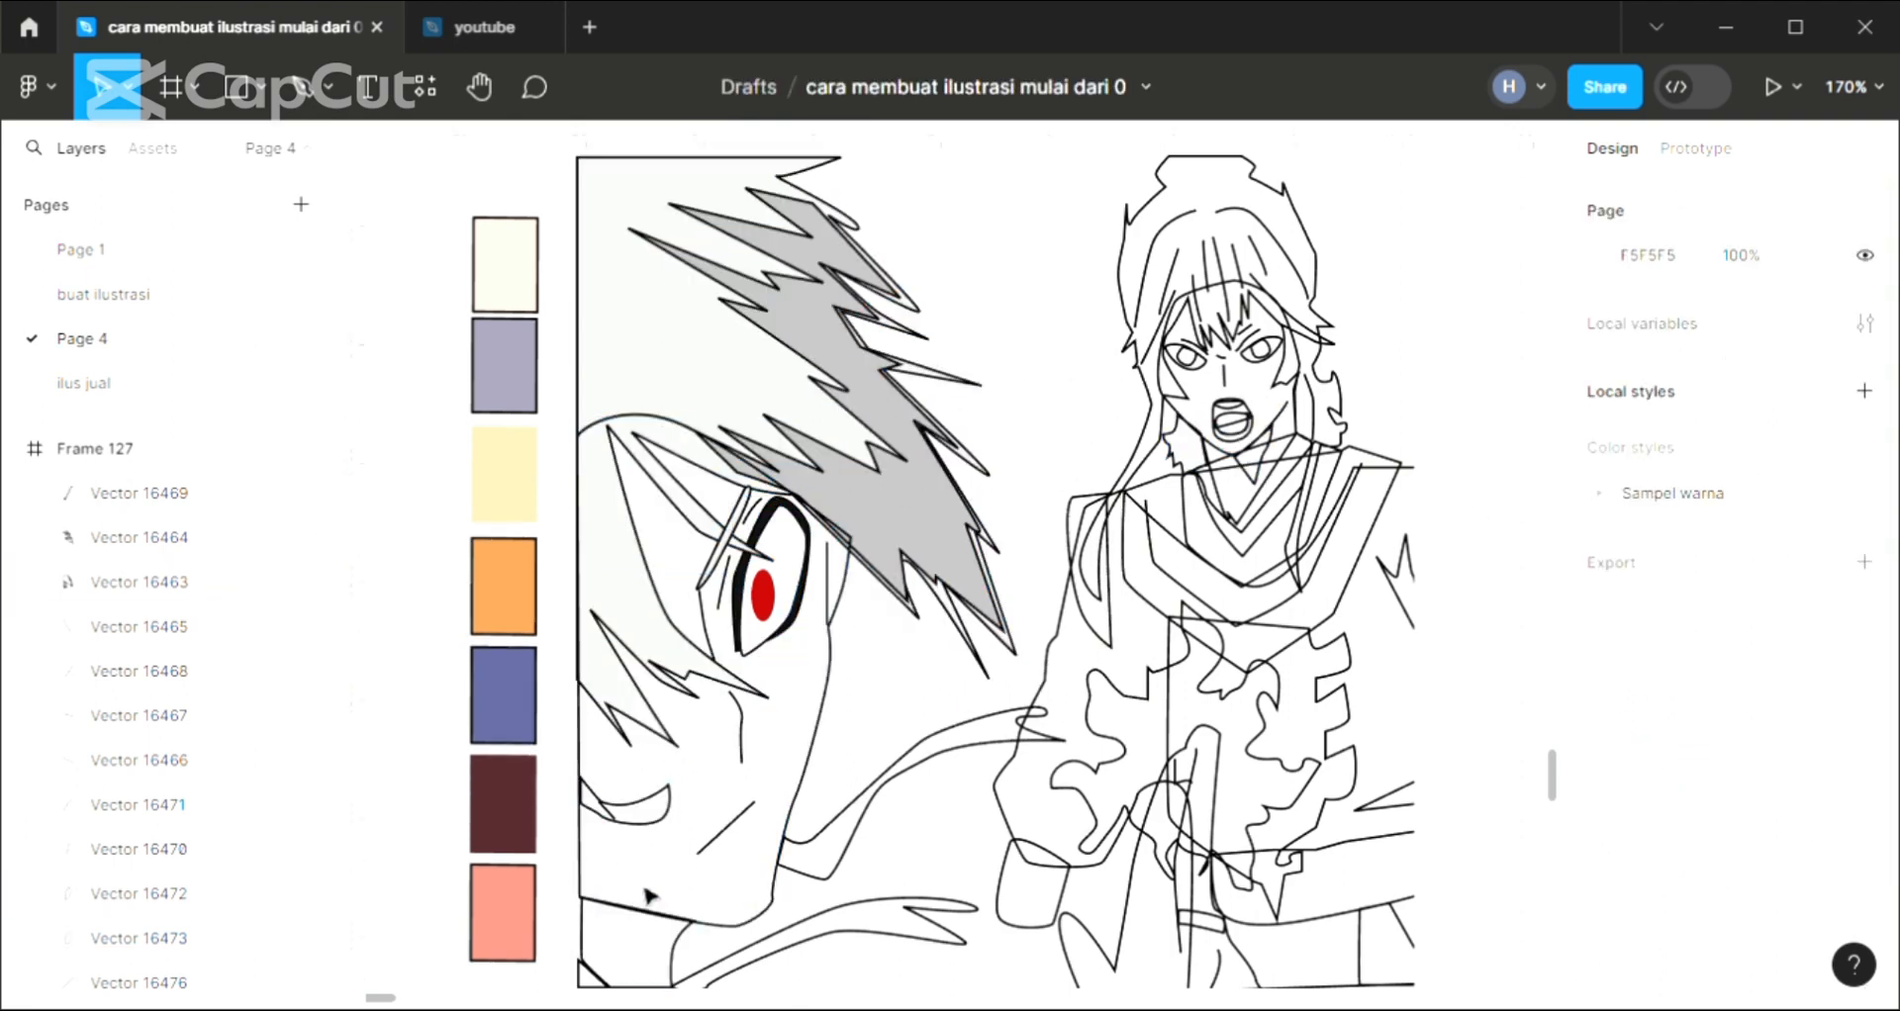
Fill the crescent mouth shape of the close-up face with D9D9D9, the light grey of the hair
{"action": "left_click", "coordinate": [686, 846]}
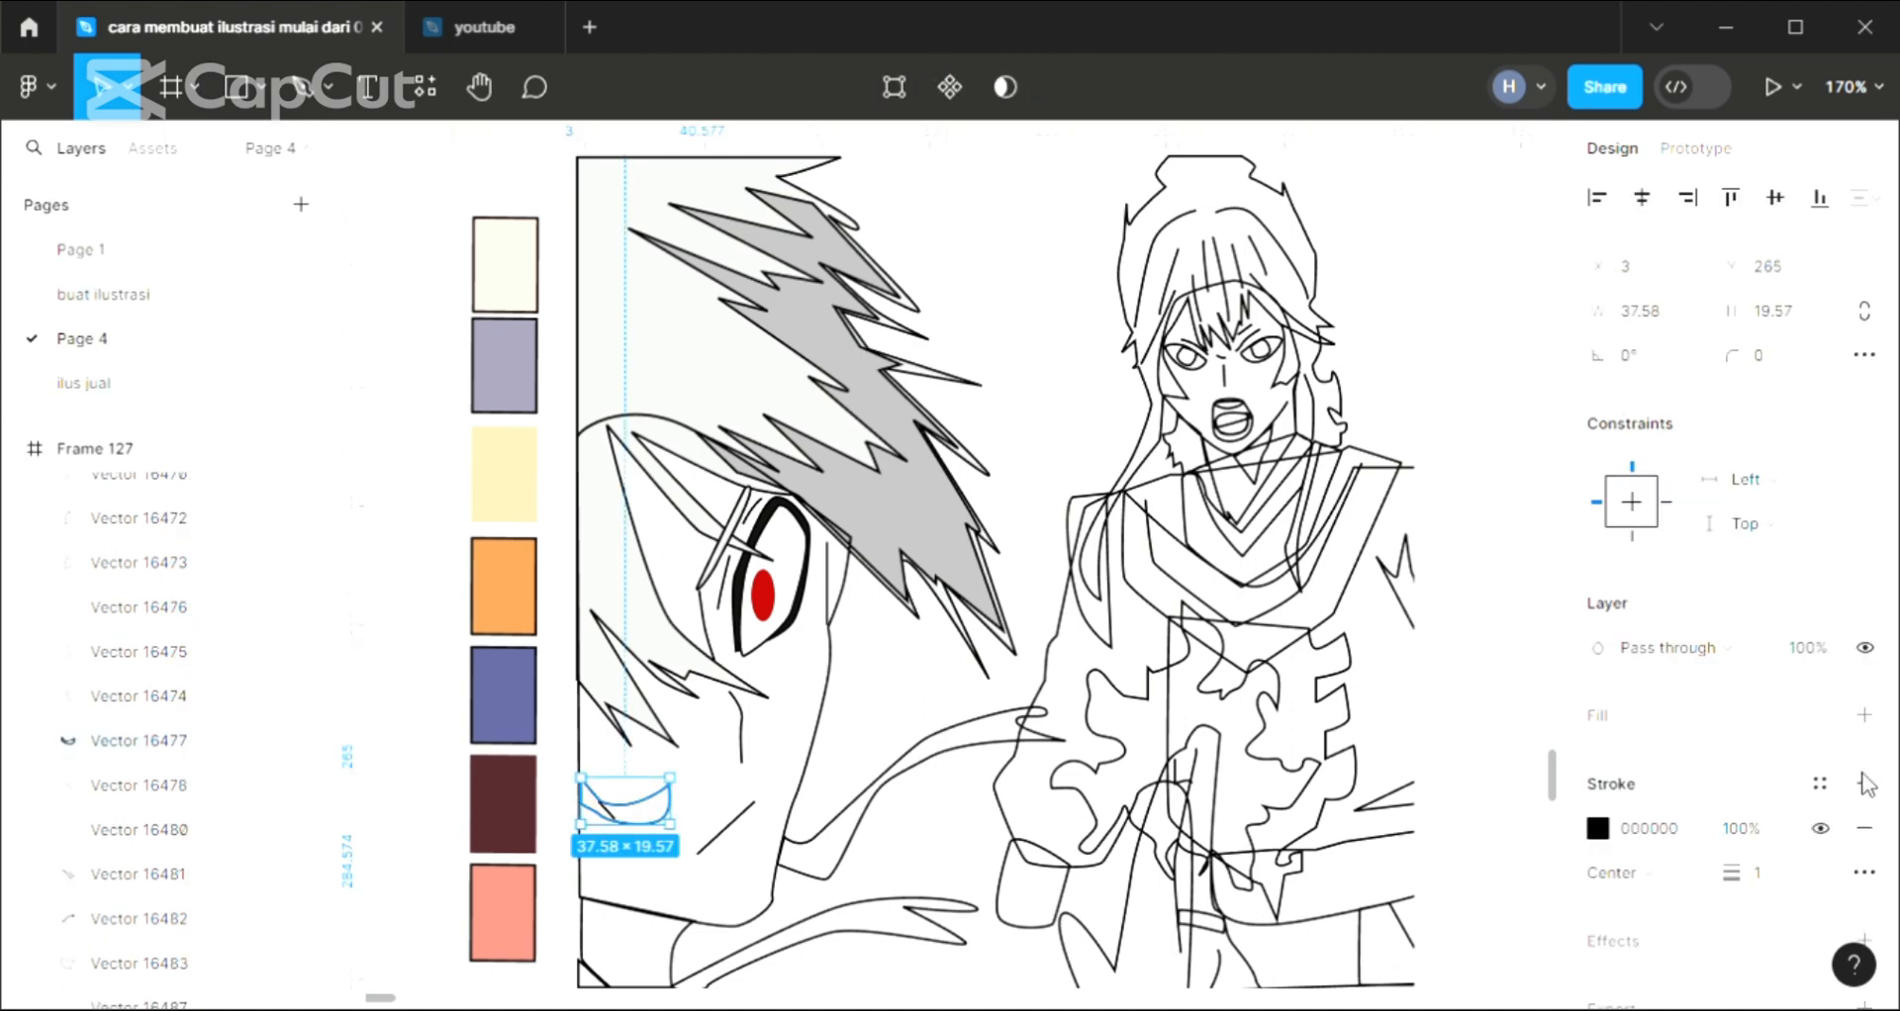
{"action": "left_click", "coordinate": [1864, 714]}
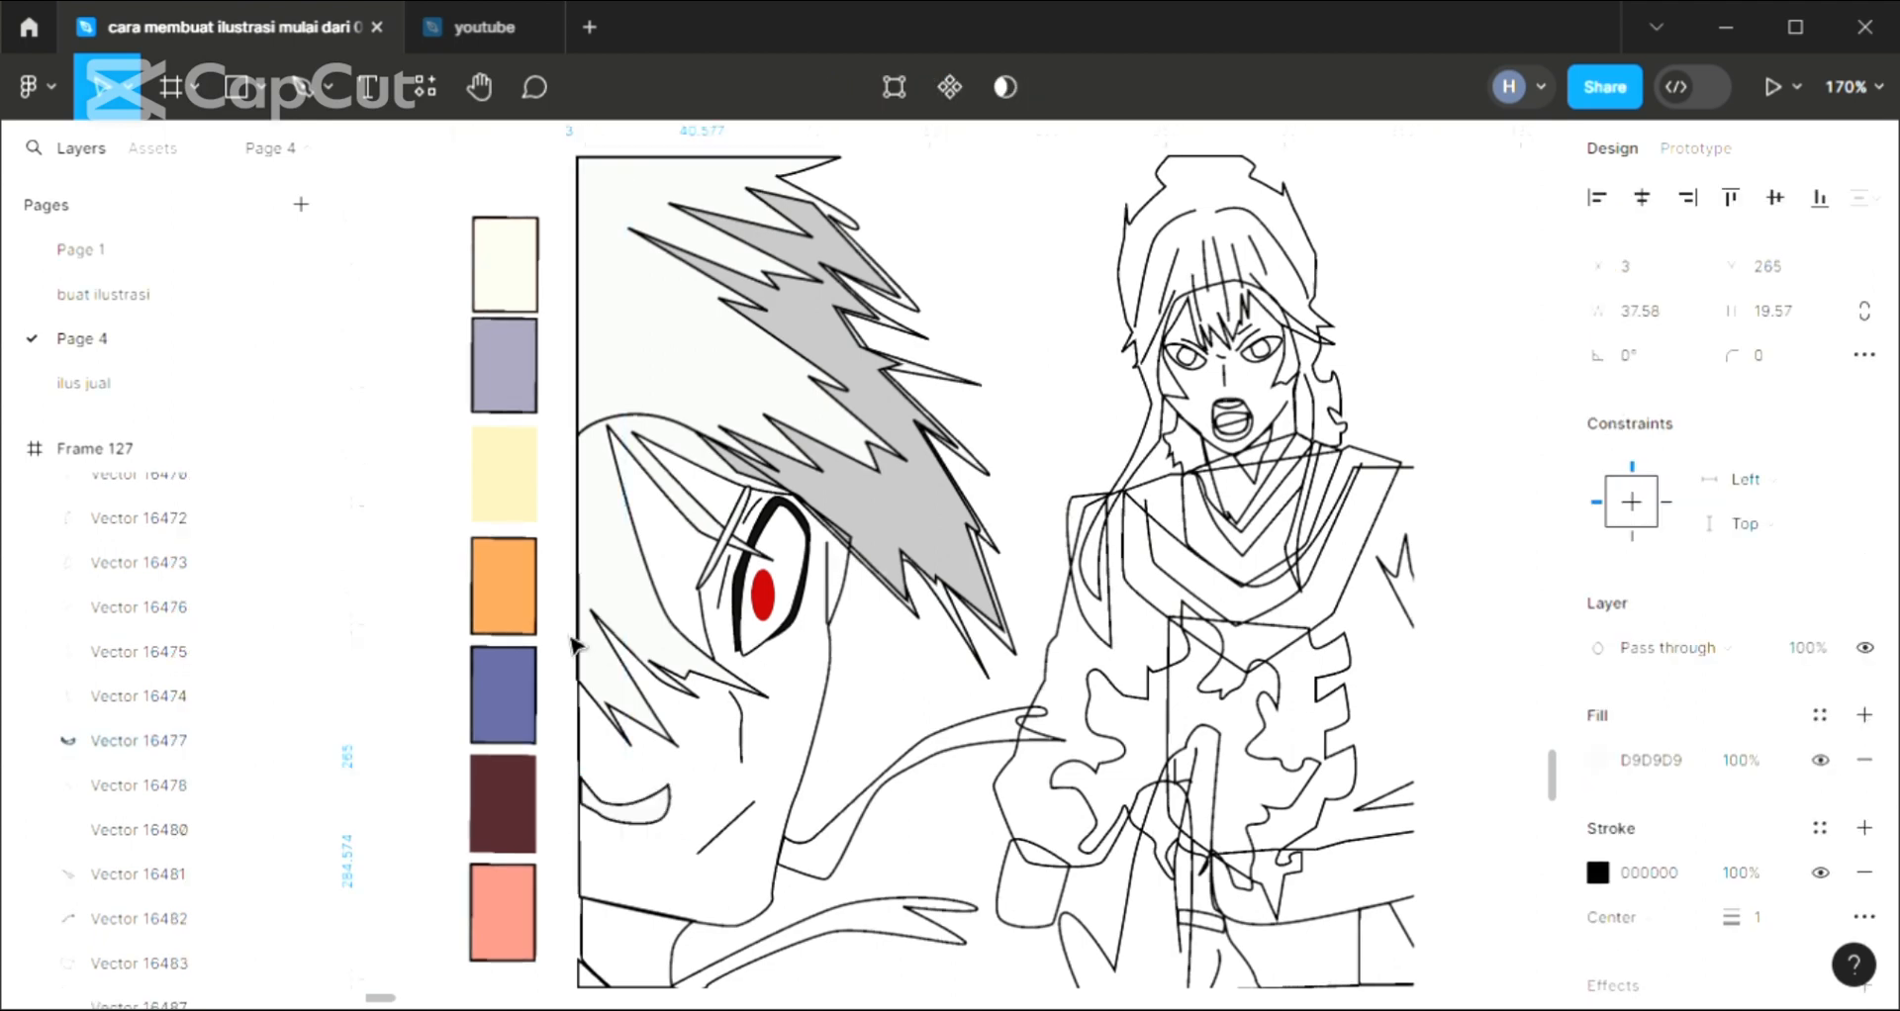
{"action": "key", "text": "i"}
{"action": "left_click", "coordinate": [674, 397]}
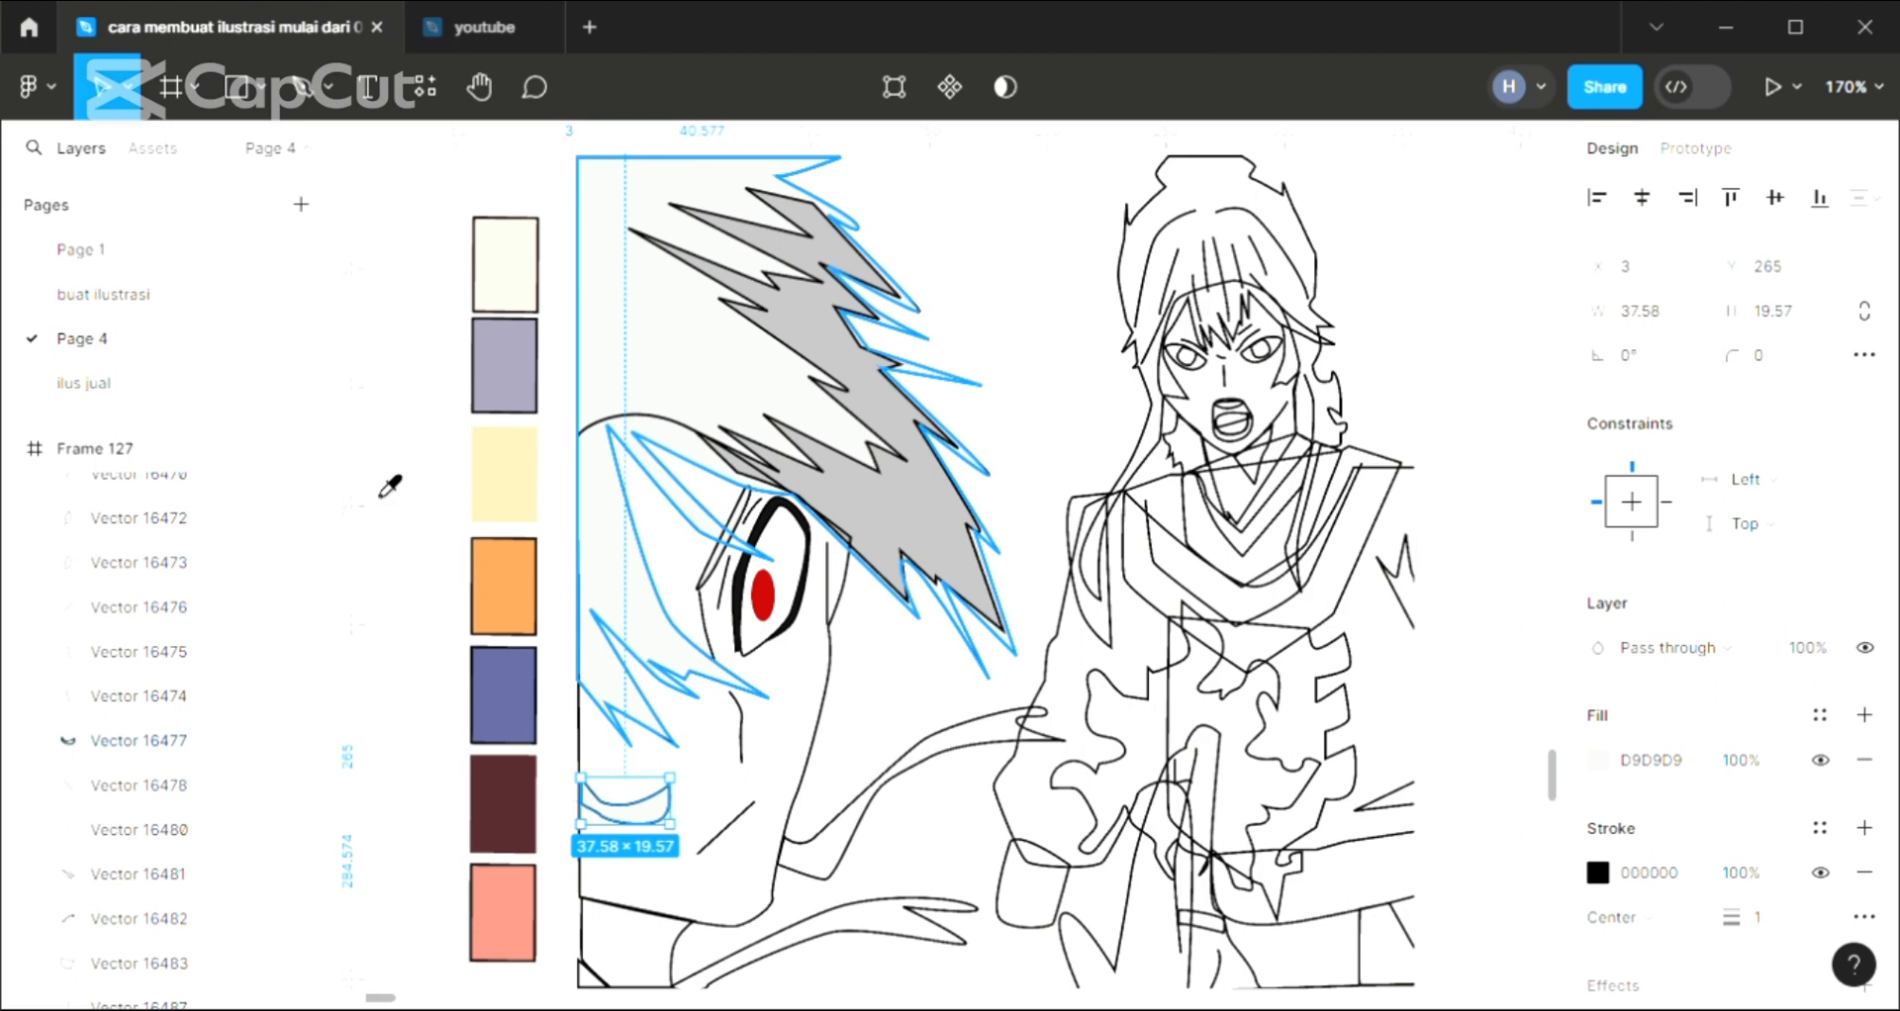
{"action": "left_click", "coordinate": [436, 460]}
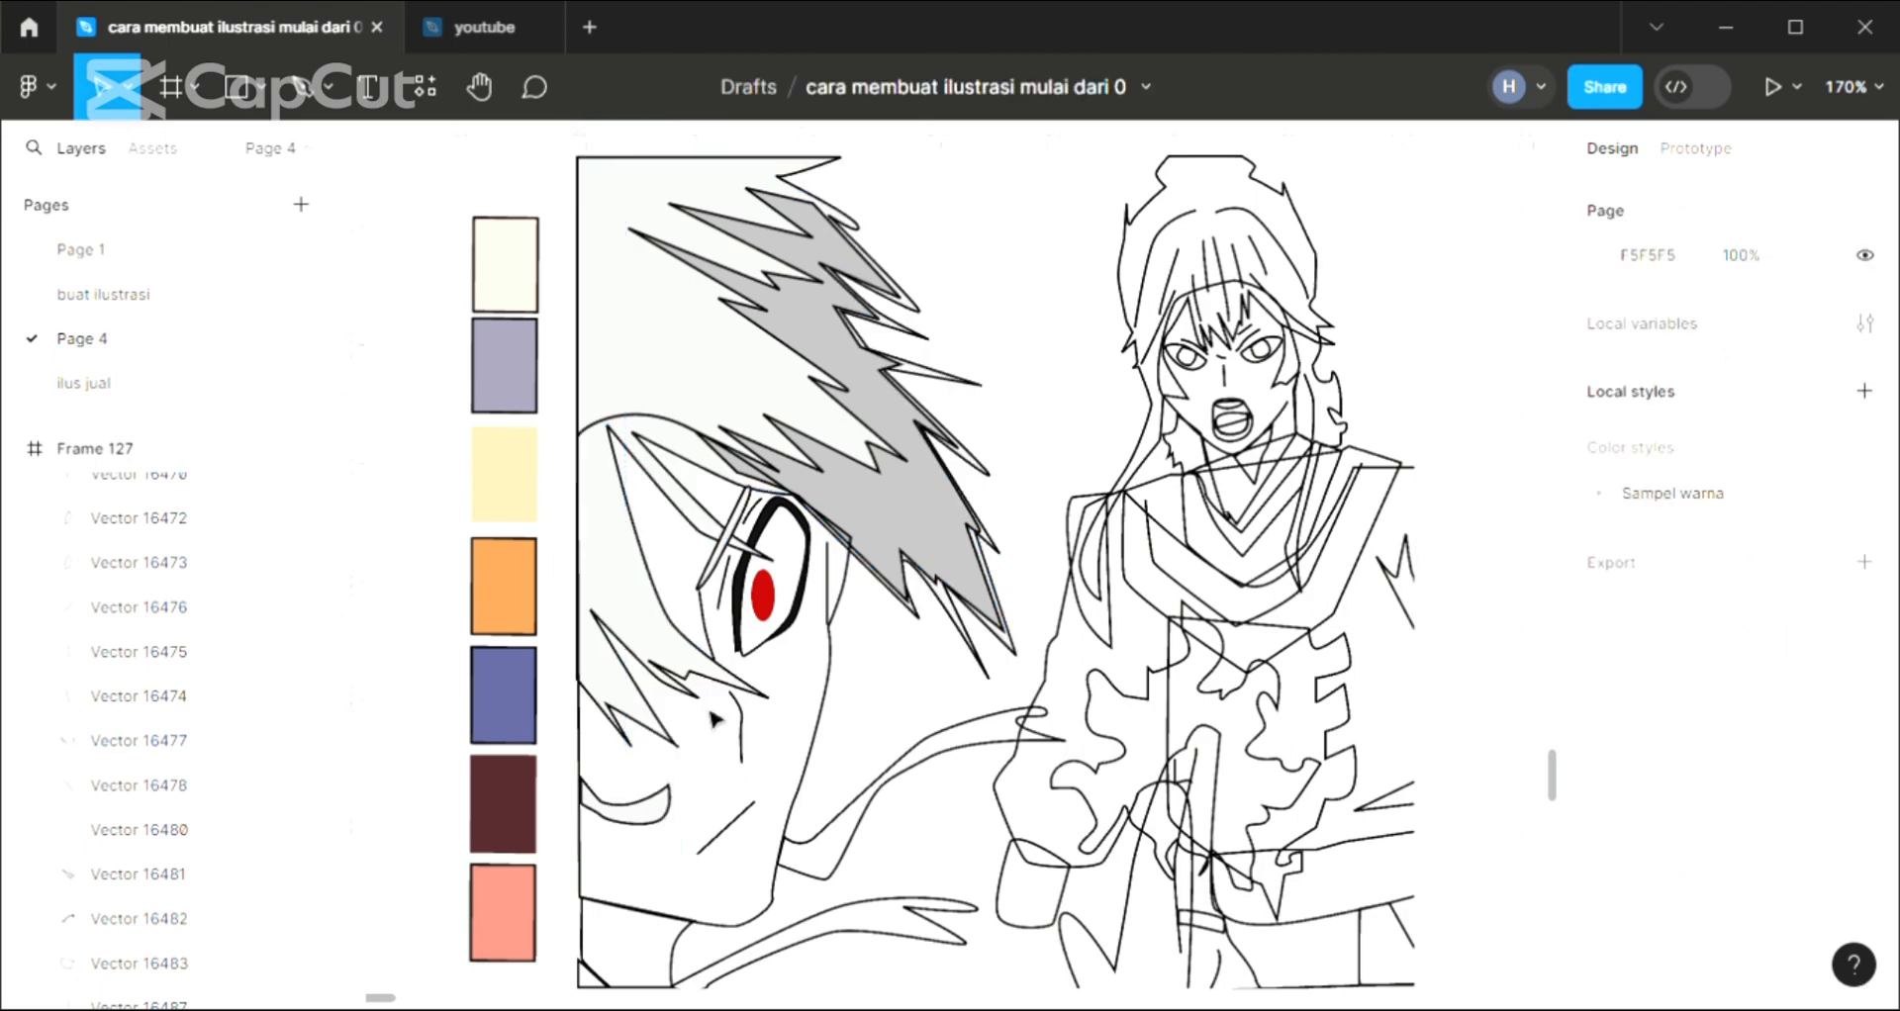
Fill the close-up face shape with the skin tone F3CCB7 and send it behind all the other shapes
{"action": "left_click", "coordinate": [813, 817]}
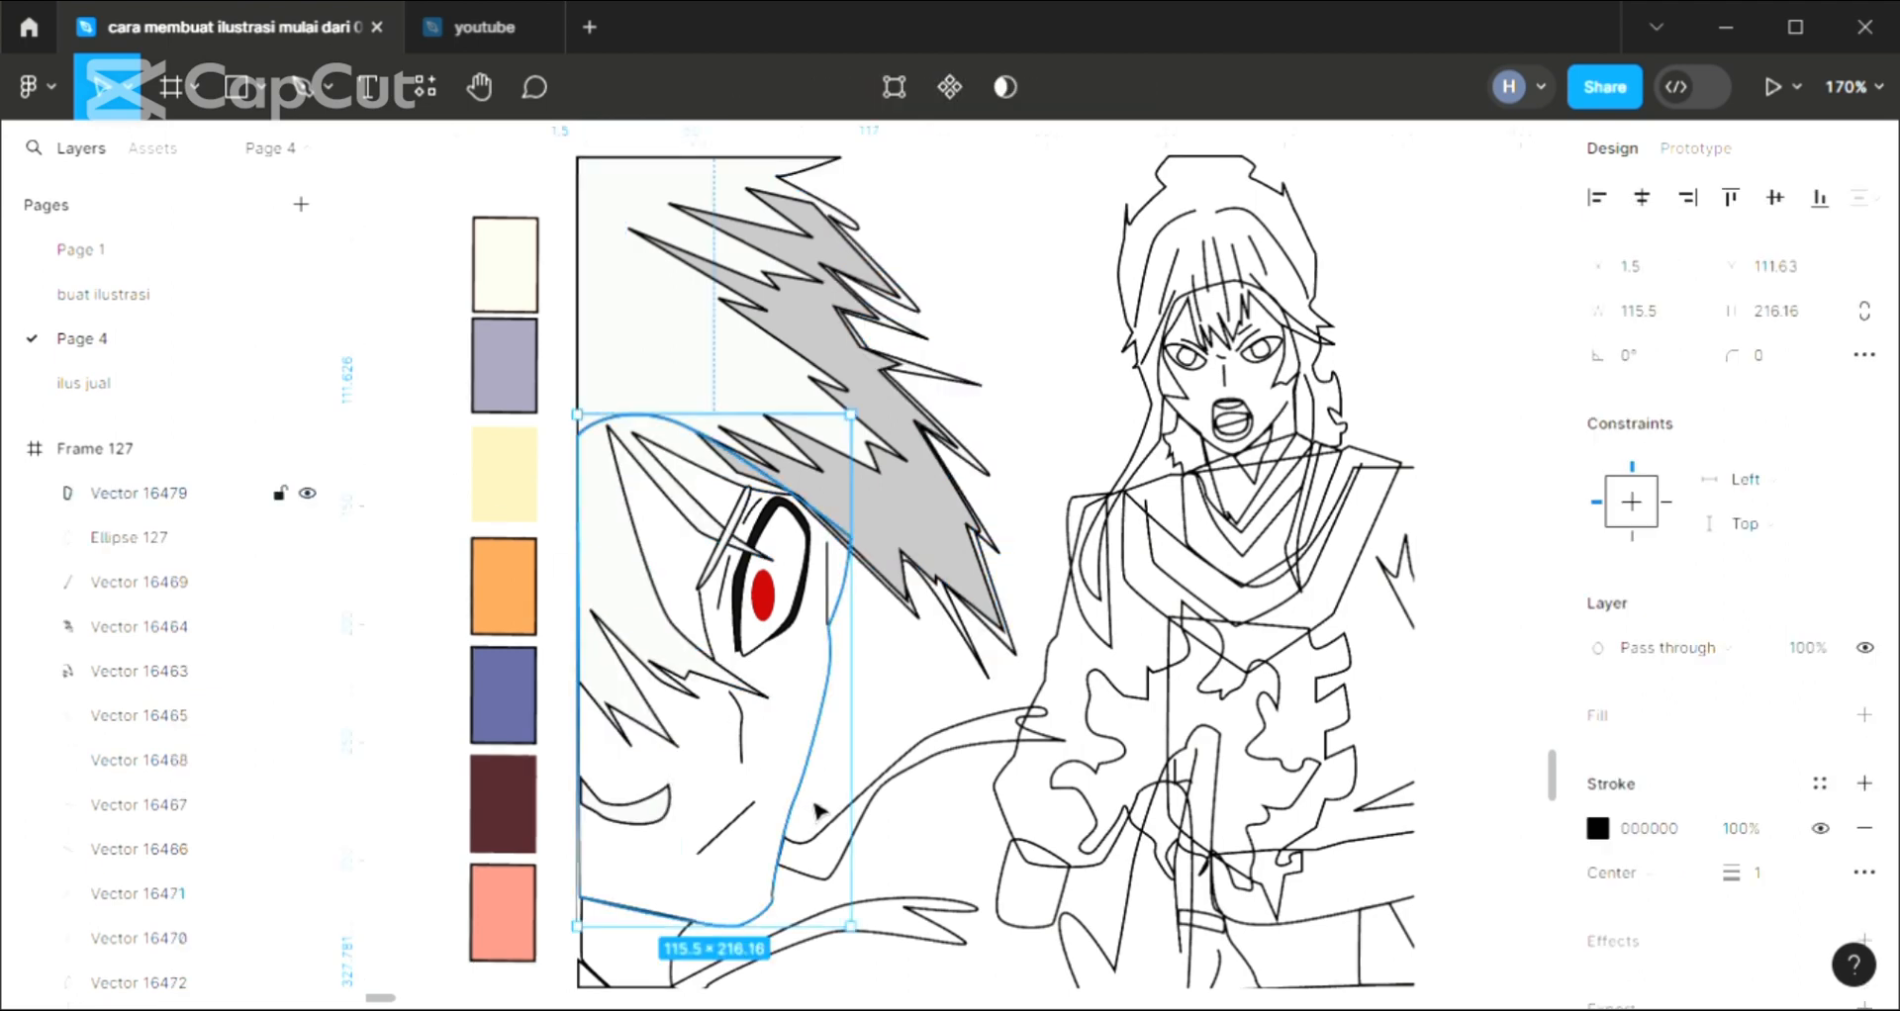
{"action": "left_click", "coordinate": [1866, 715]}
{"action": "key", "text": "i"}
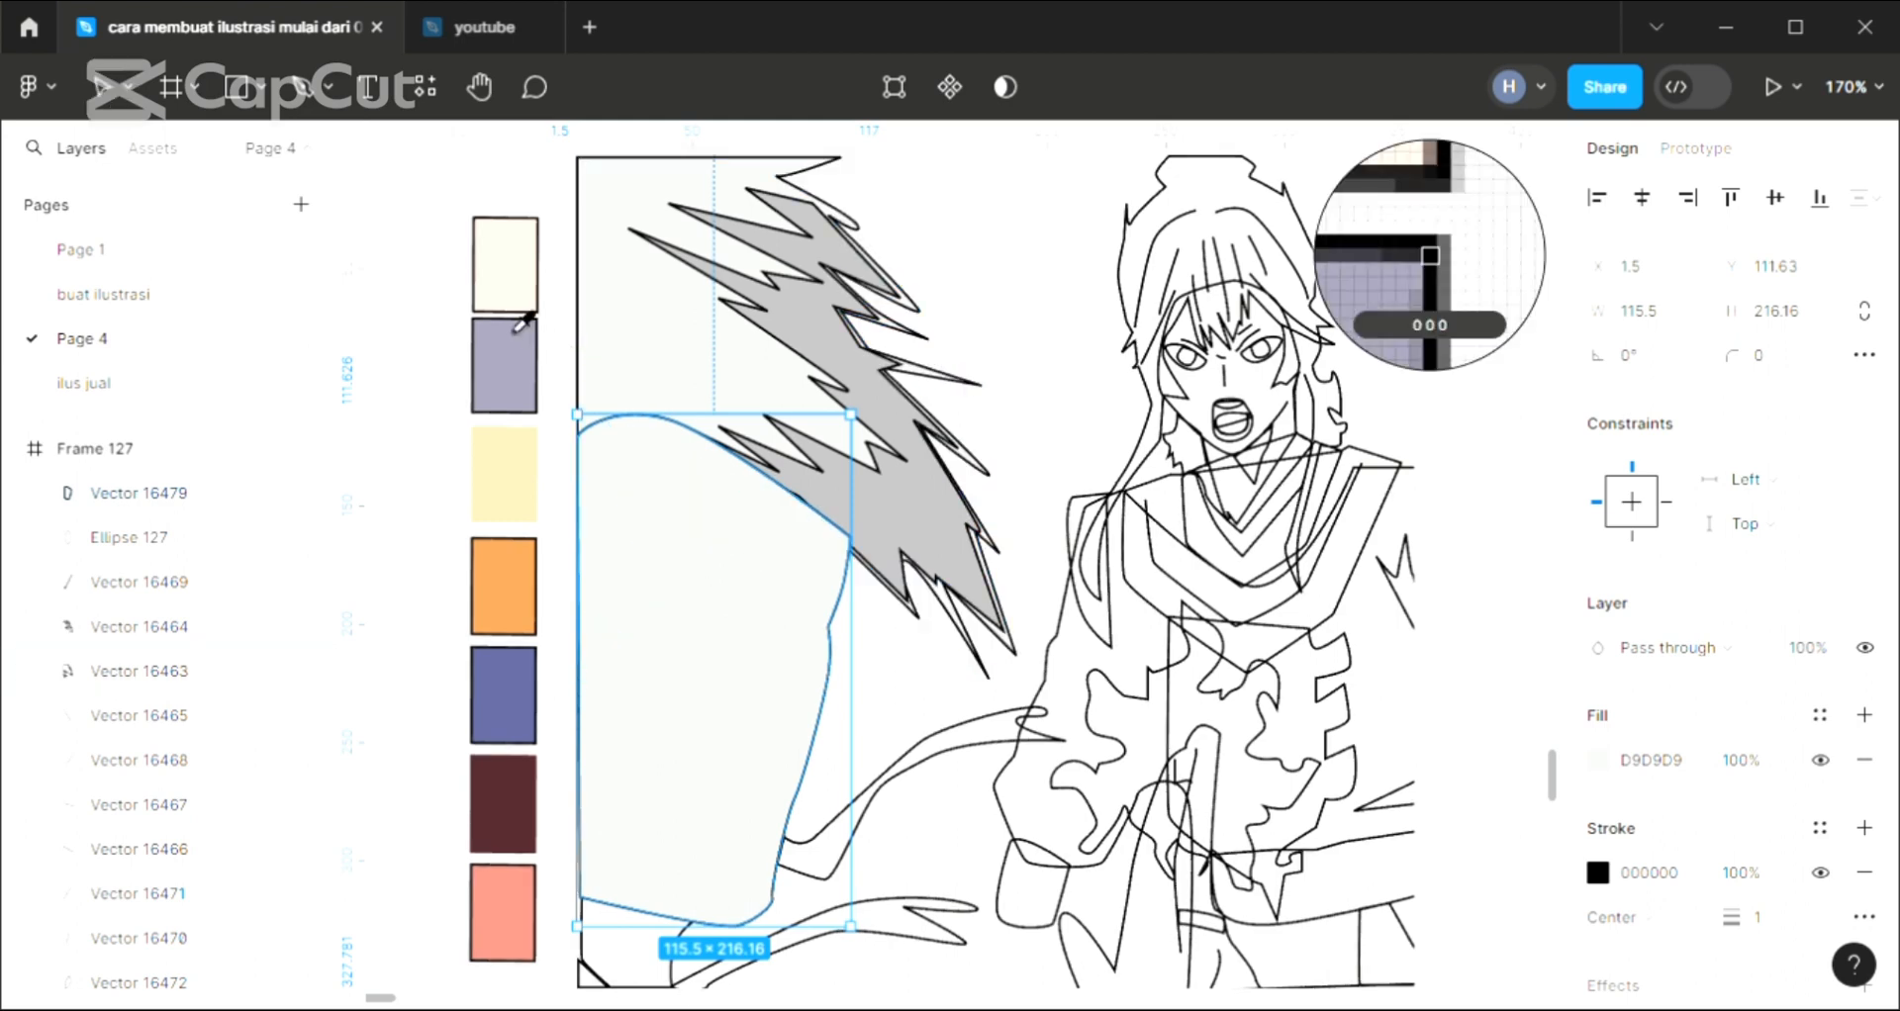
{"action": "left_click", "coordinate": [509, 280]}
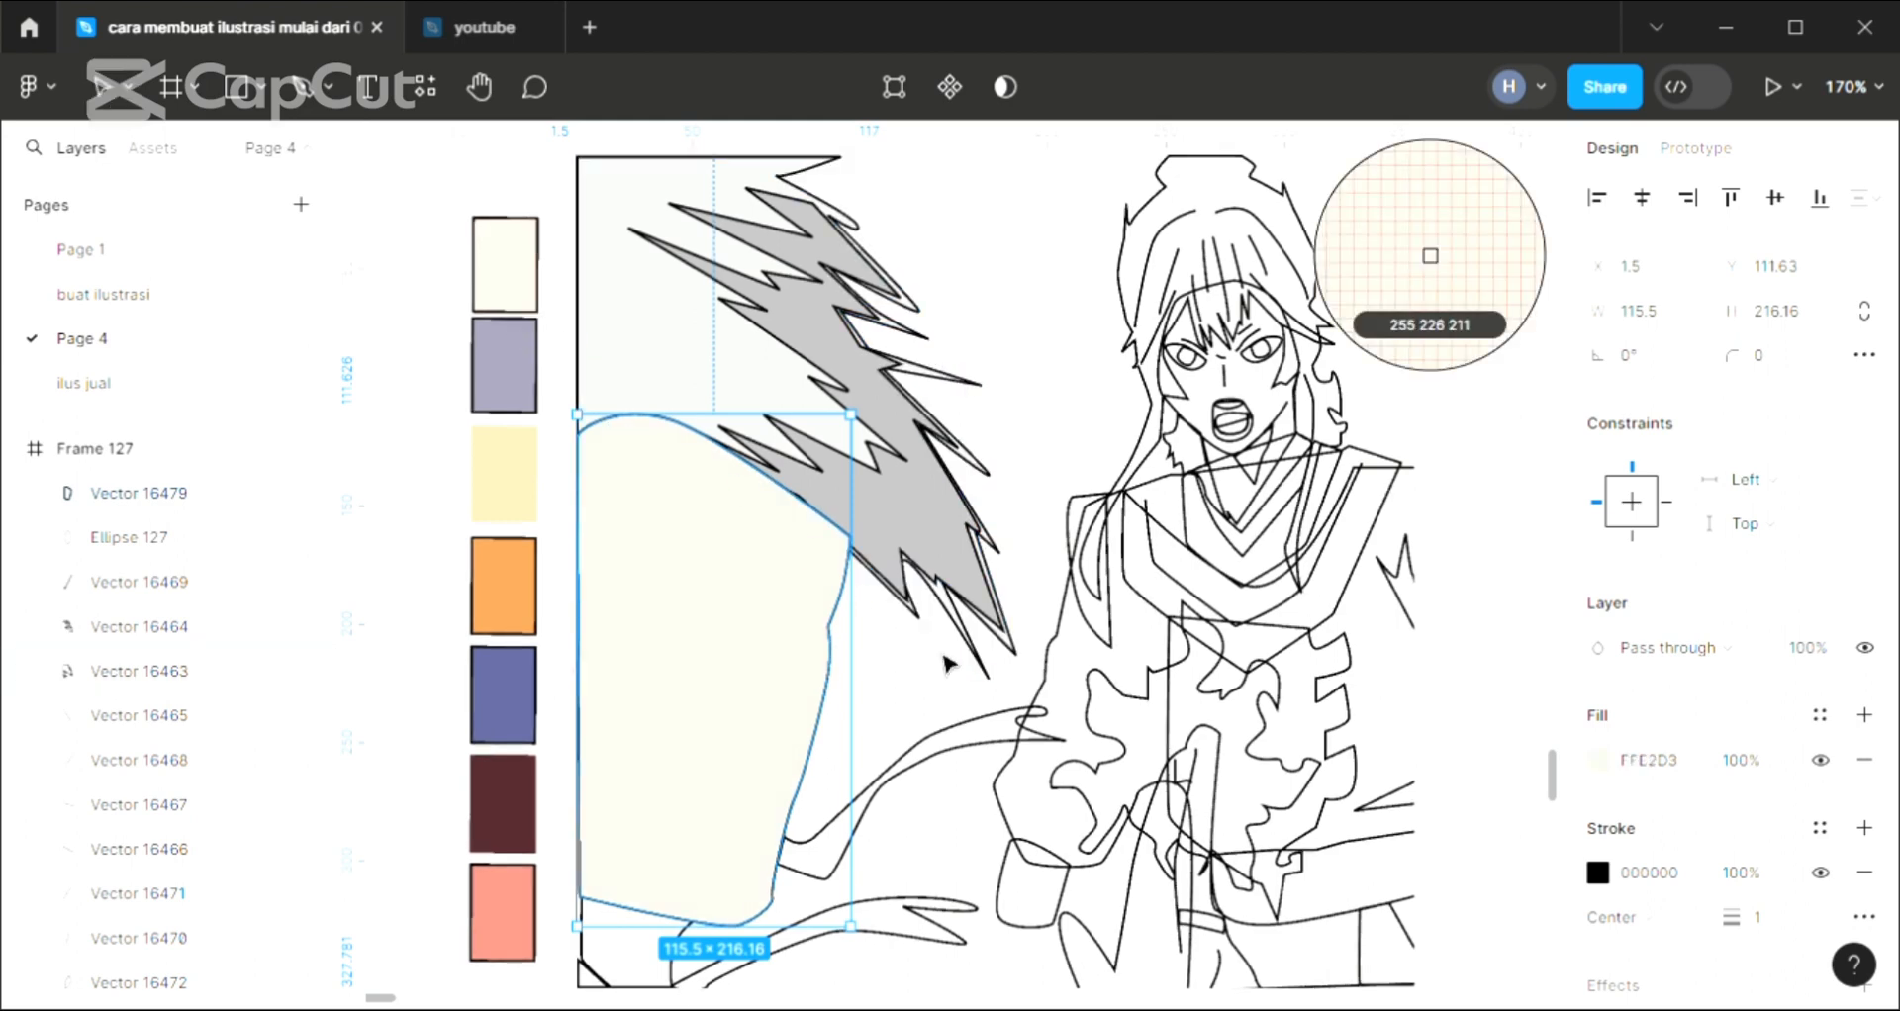
{"action": "left_click", "coordinate": [1601, 760]}
{"action": "left_click", "coordinate": [1319, 300]}
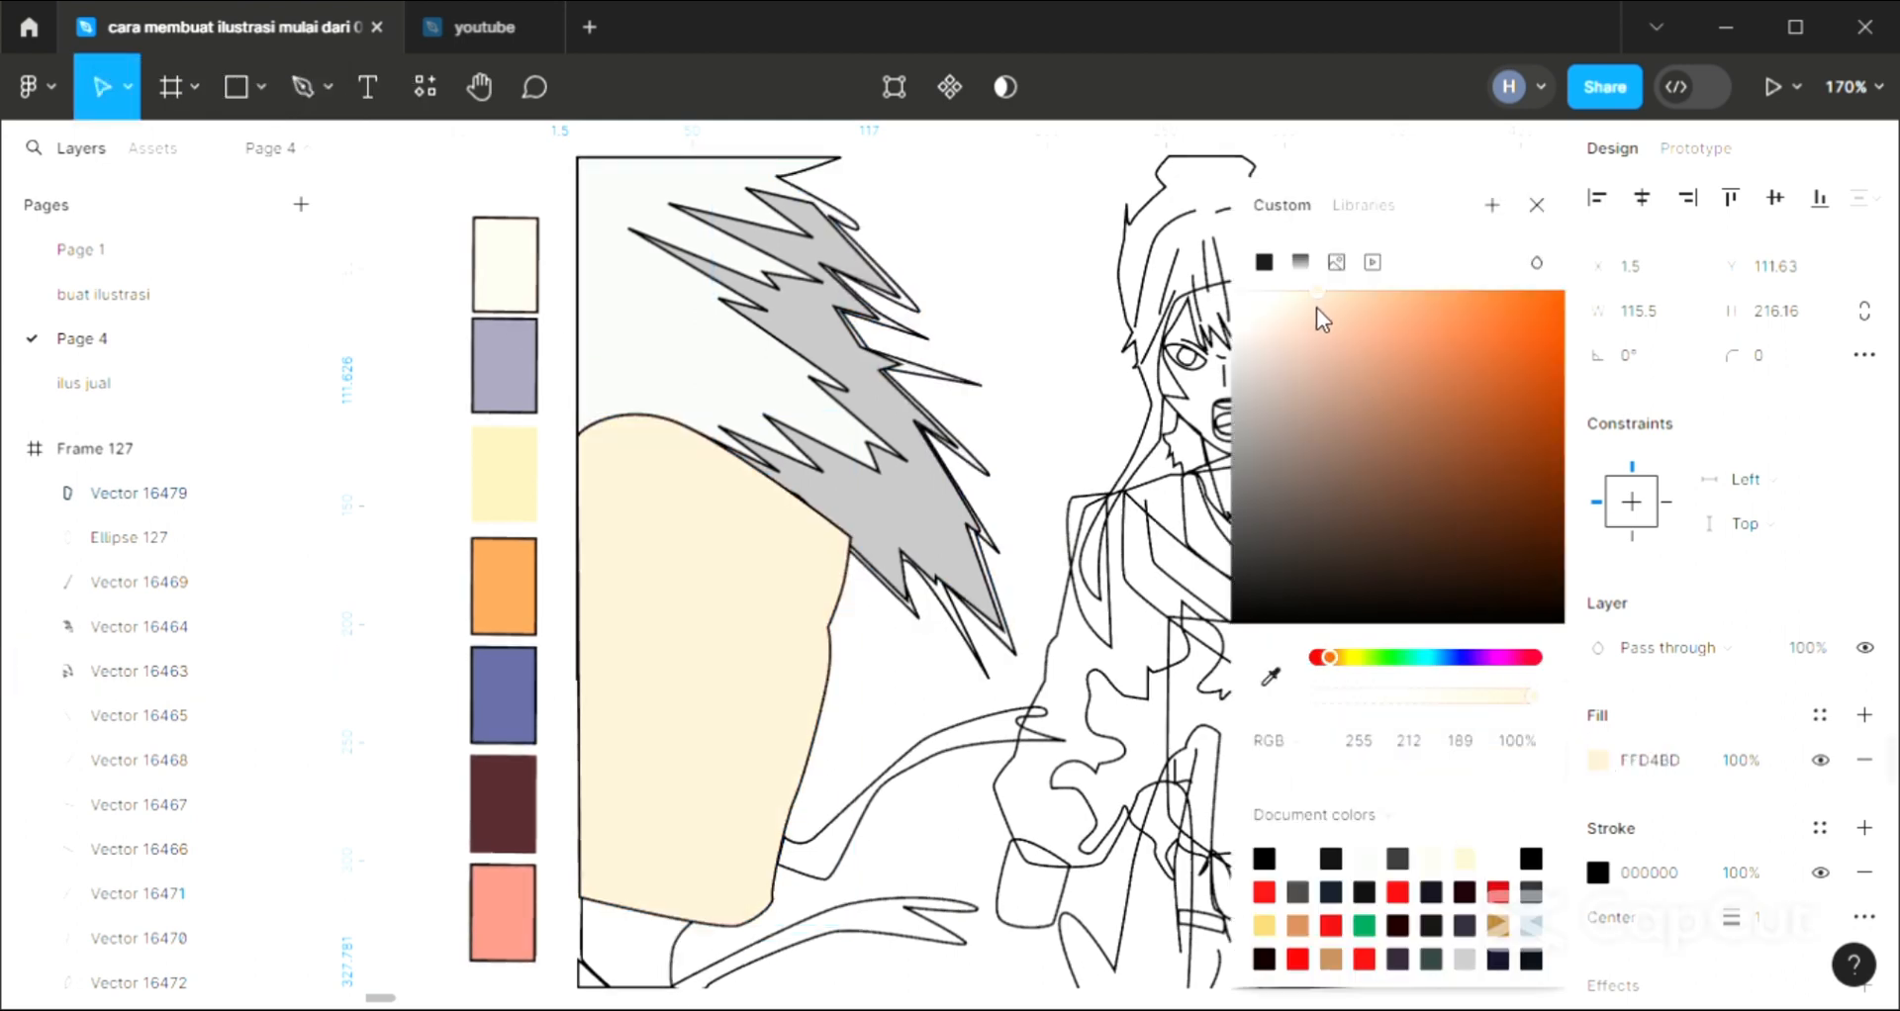
{"action": "left_click", "coordinate": [1537, 206]}
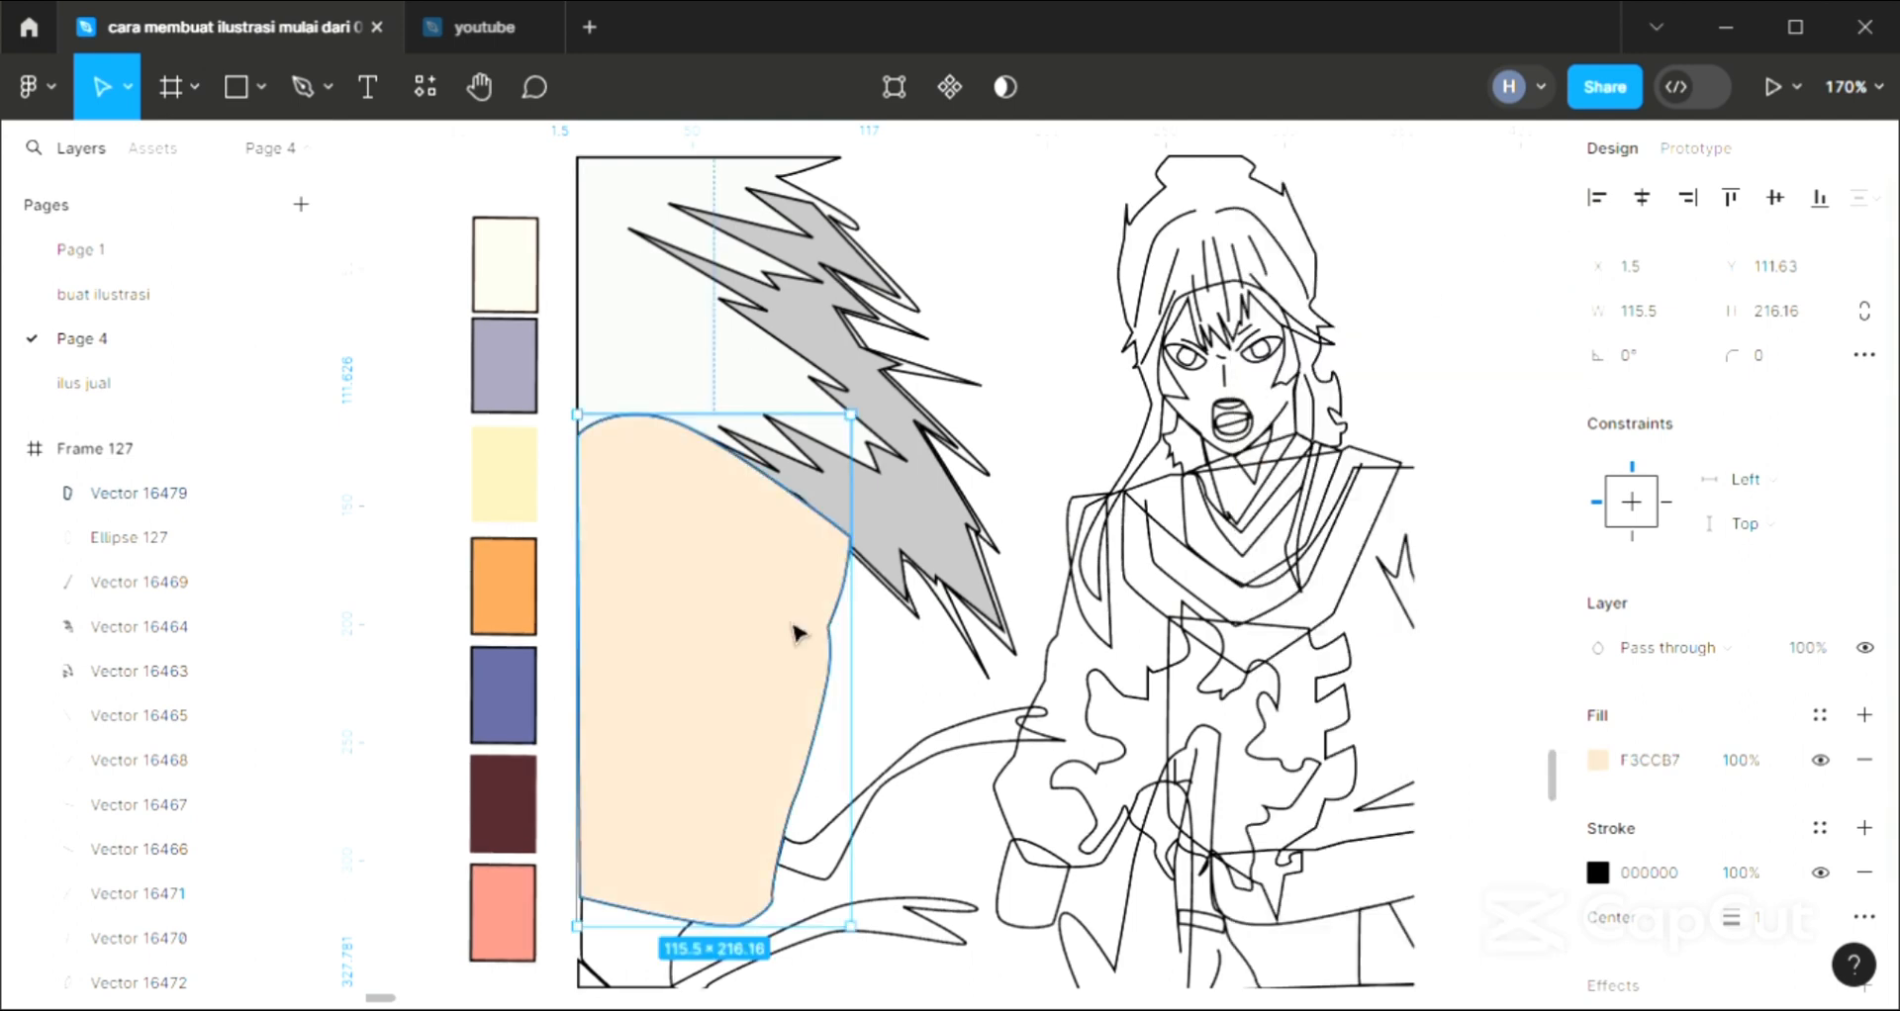
{"action": "key", "text": "ctrl+shift+bracketleft"}
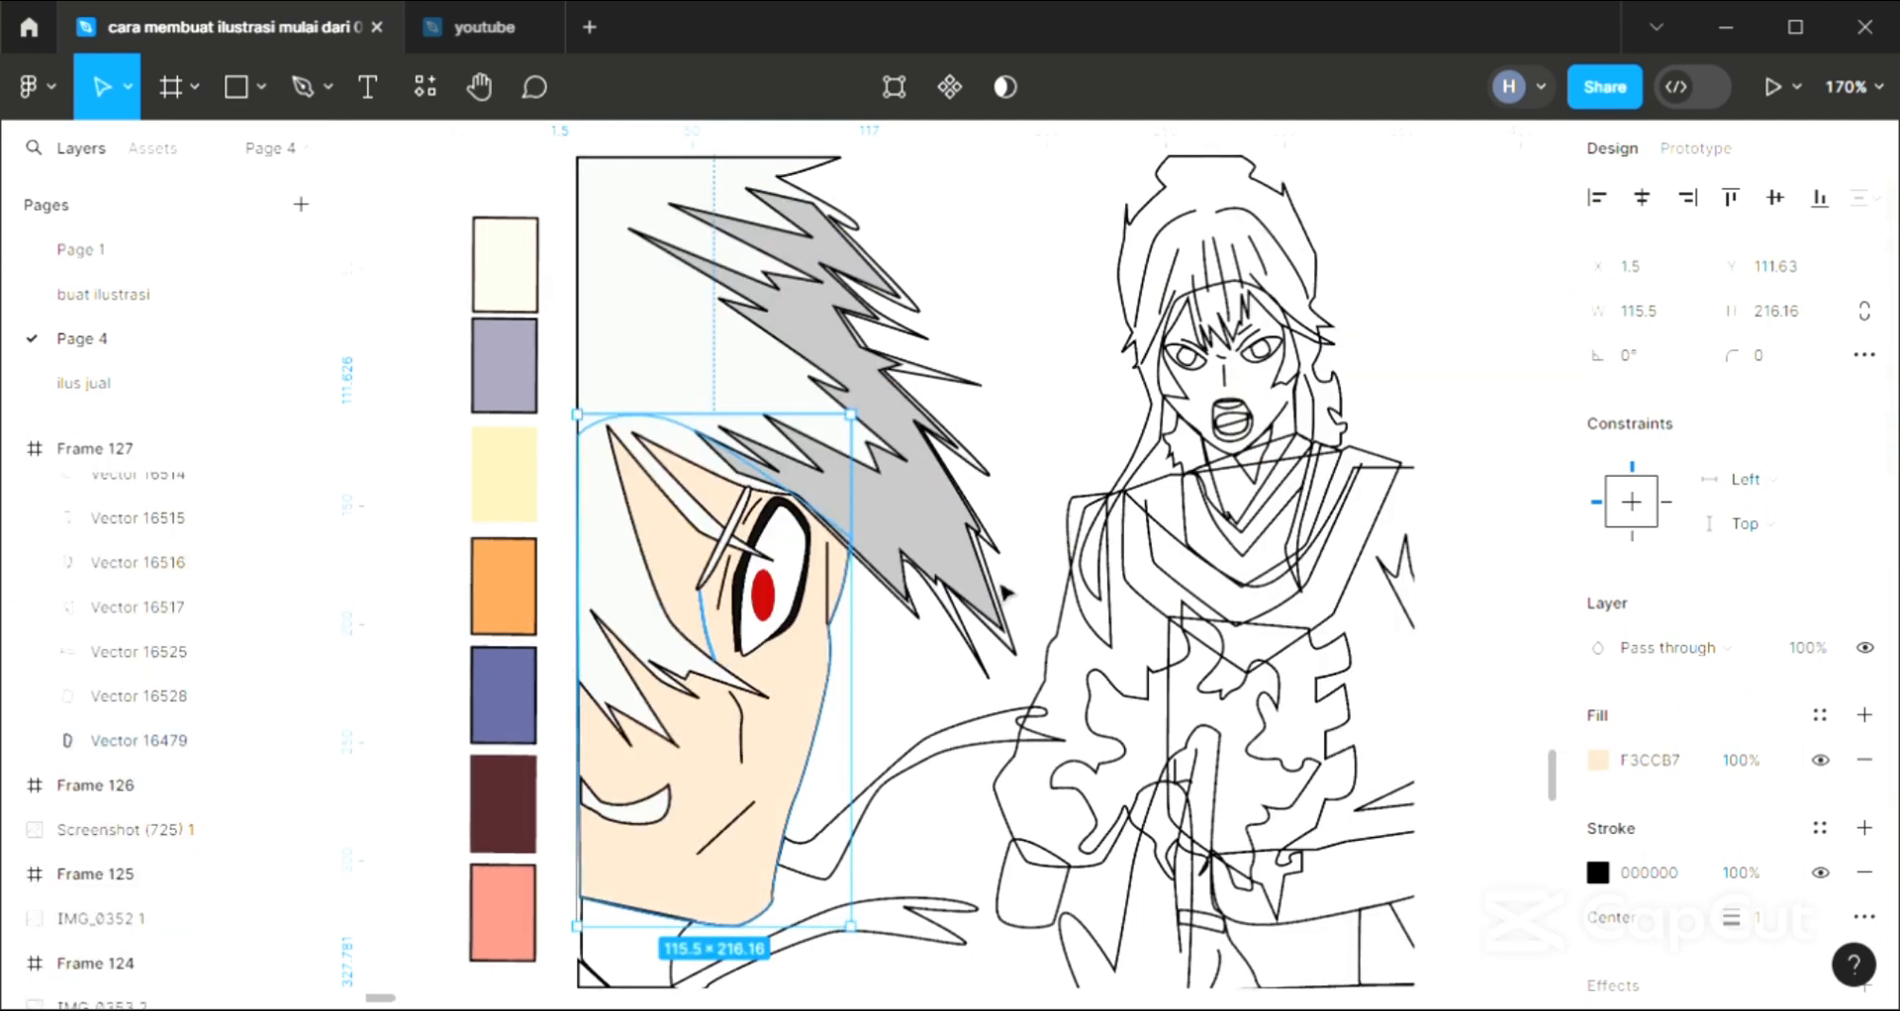
{"action": "left_click", "coordinate": [1027, 389]}
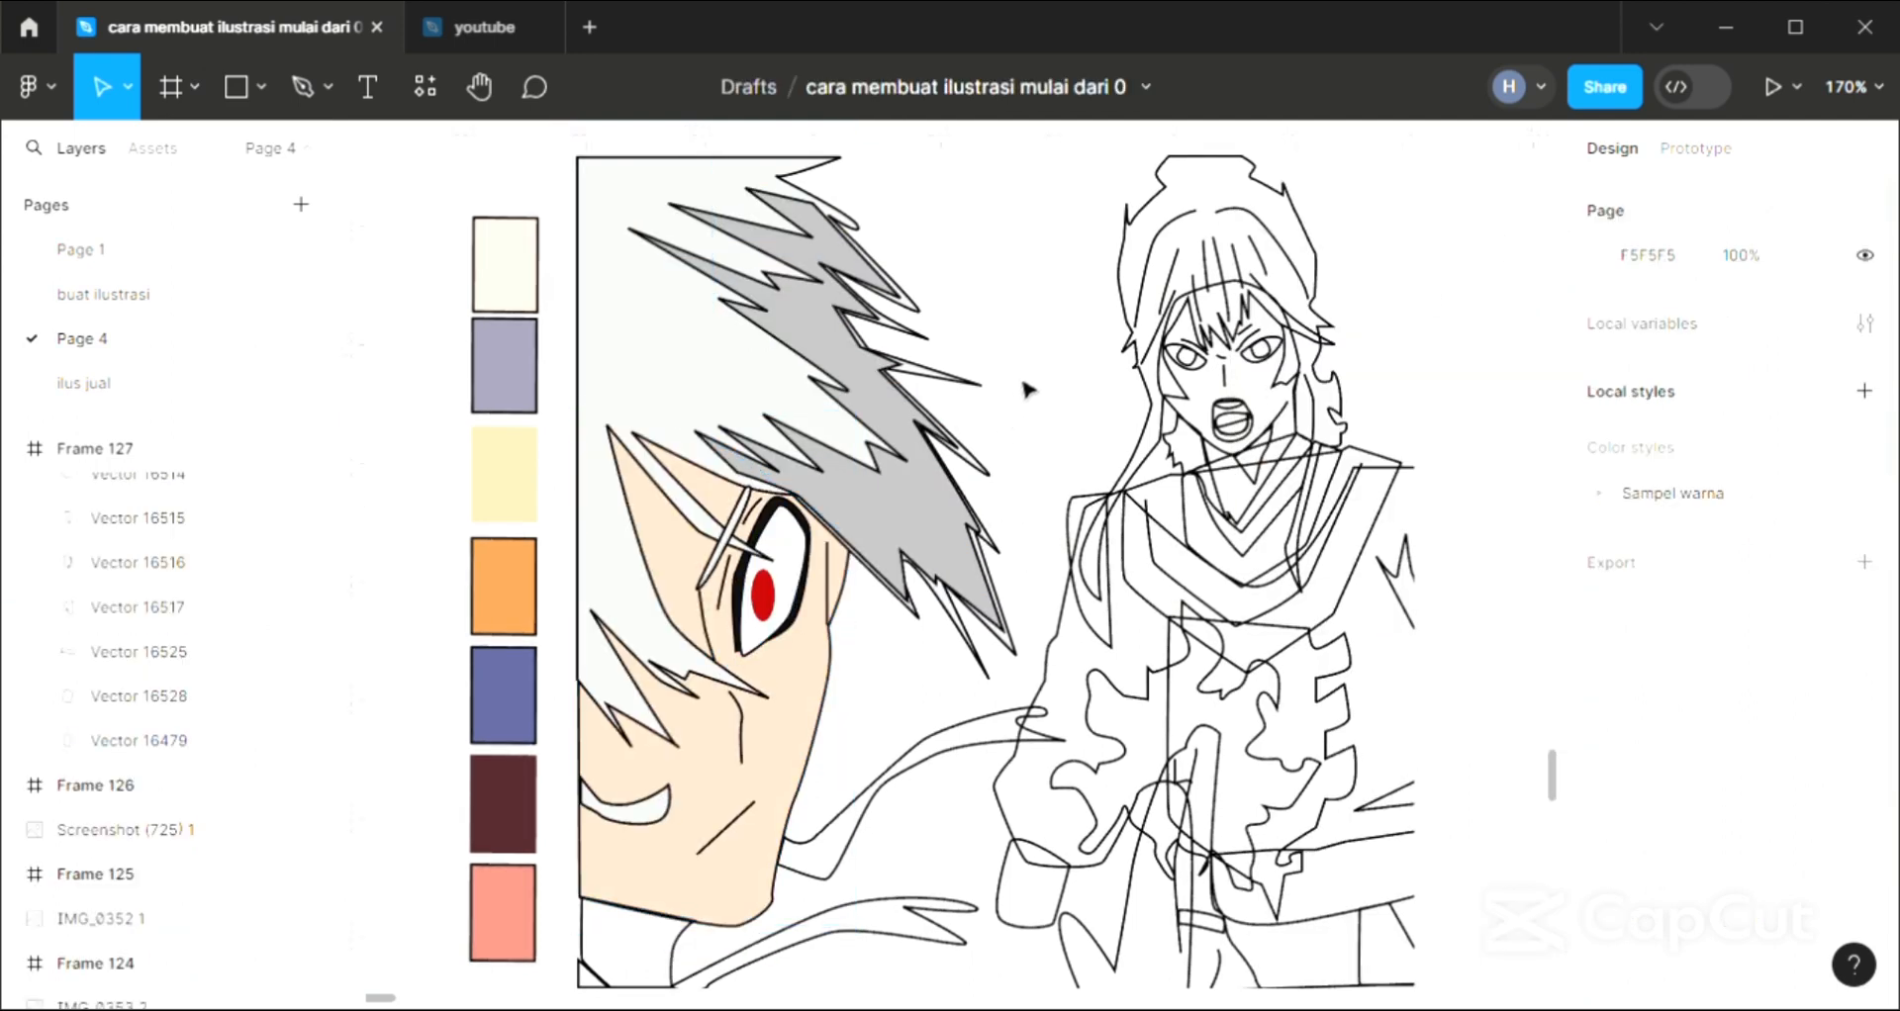
Fill the upper curved ribbon beside the close-up chin with D9D9D9 and overlay a second 000000 fill at 20%
{"action": "left_click", "coordinate": [945, 771]}
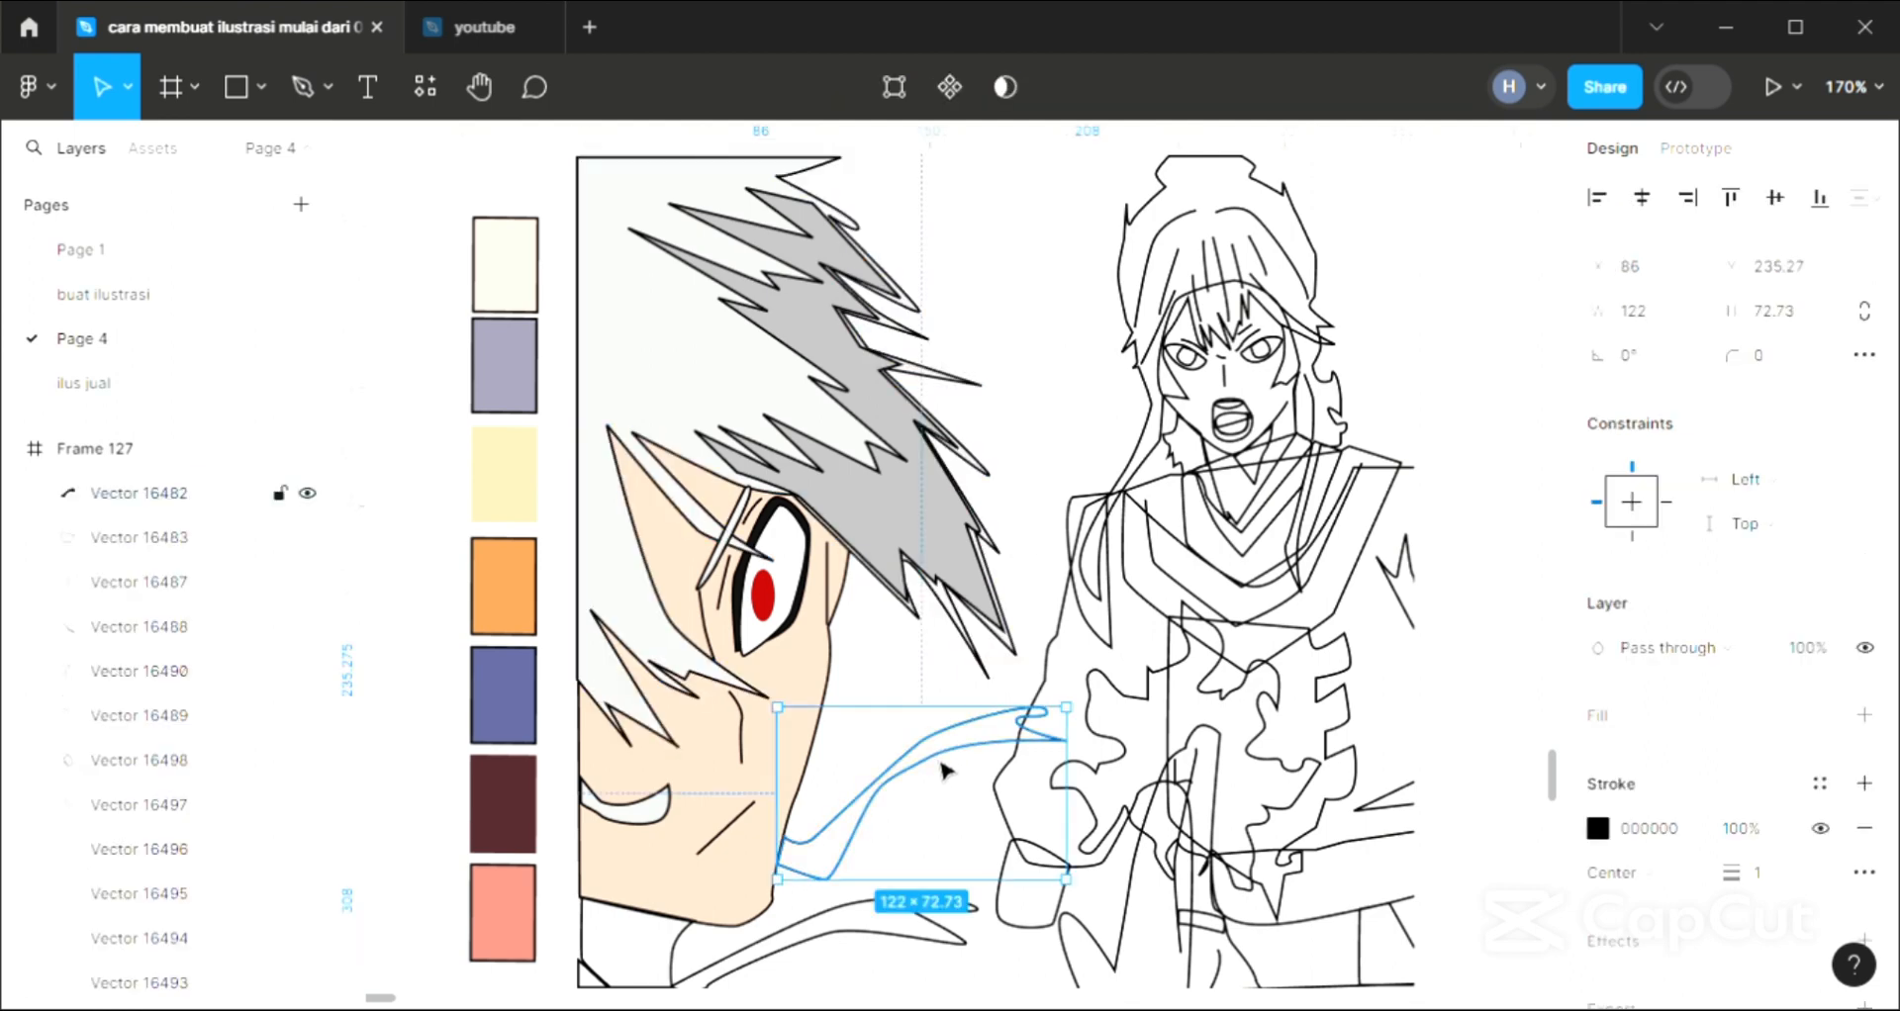
{"action": "left_click", "coordinate": [1862, 717]}
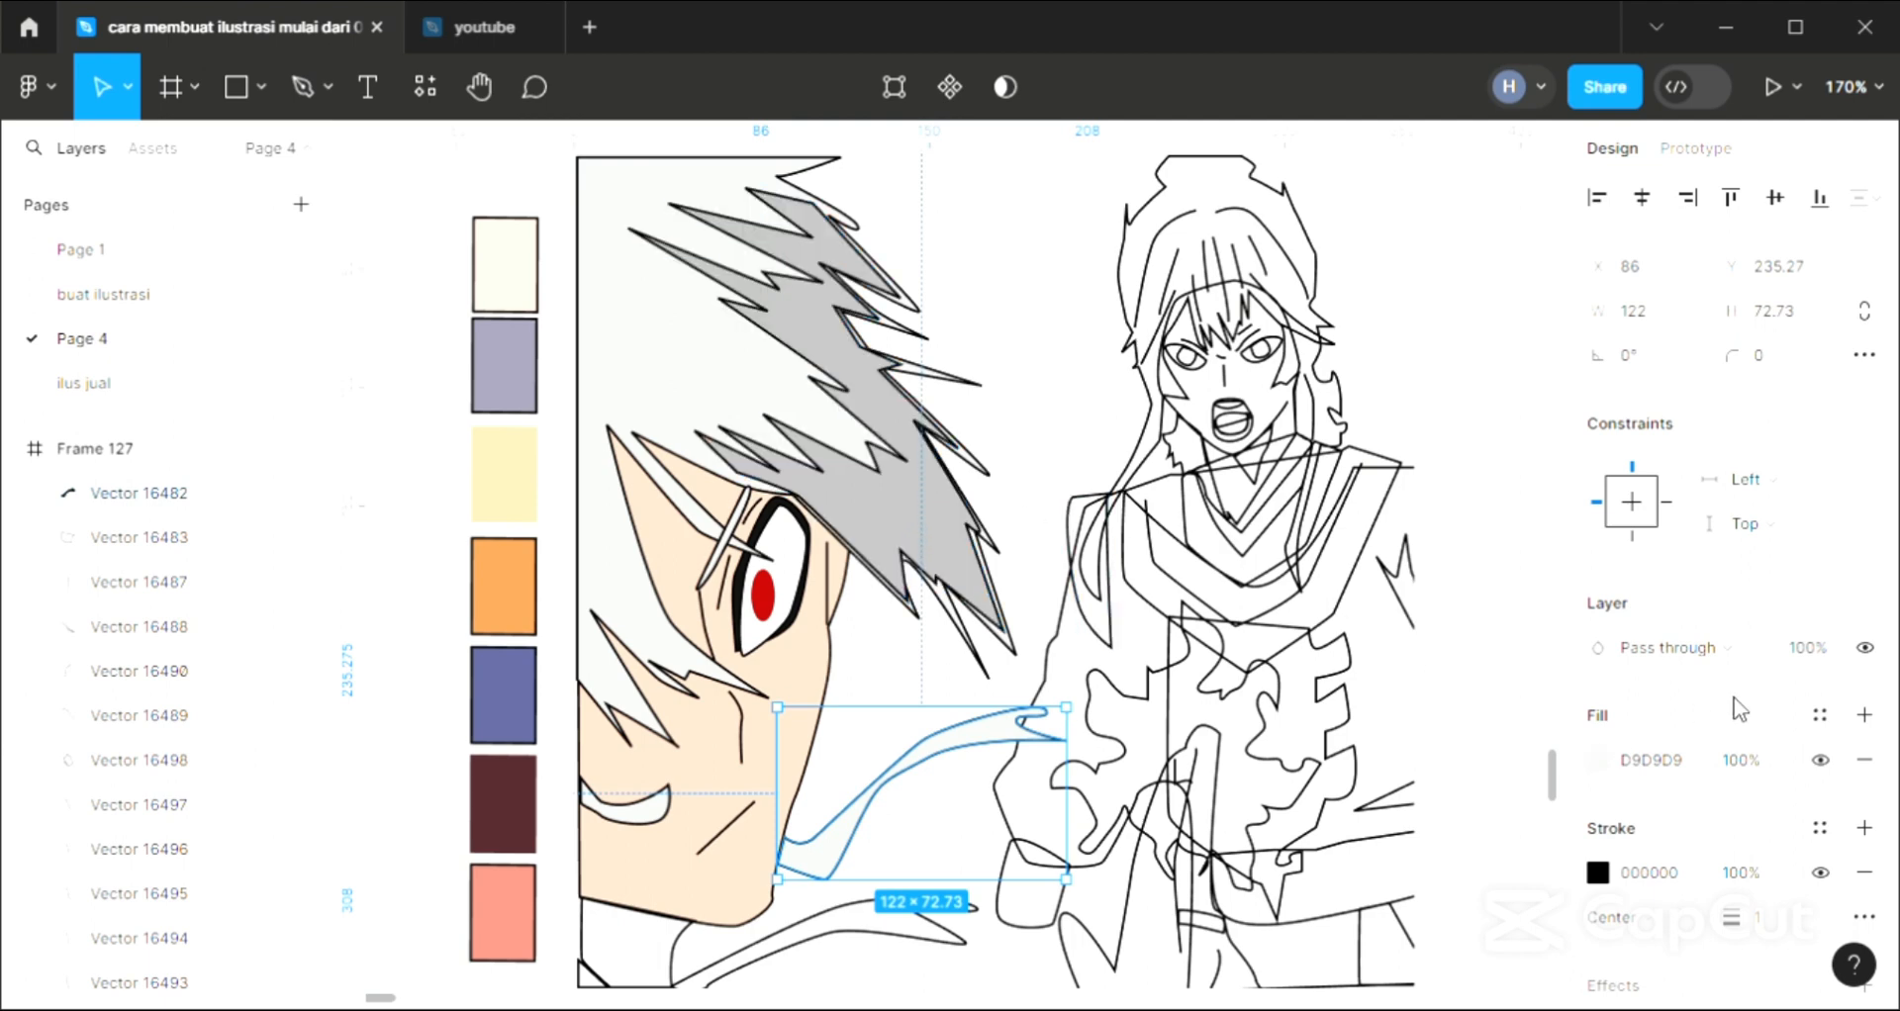
{"action": "left_click", "coordinate": [1869, 713]}
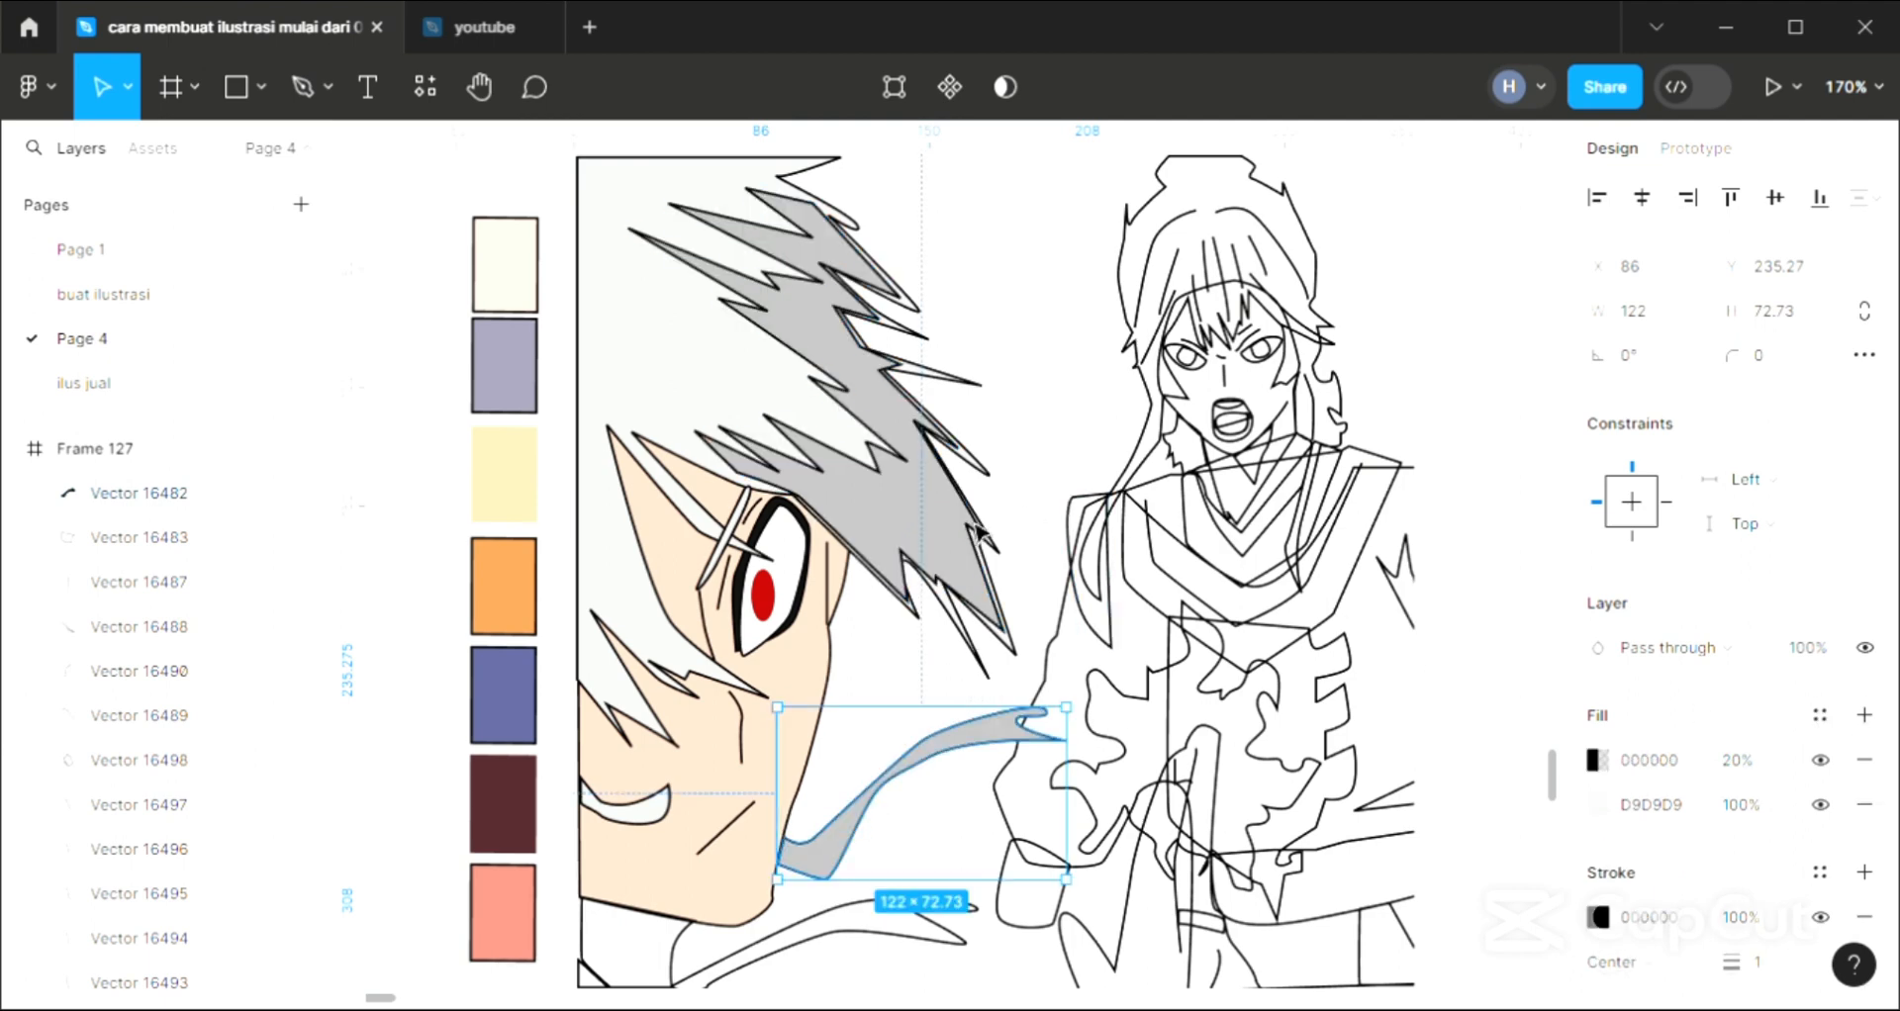
Fill the lower forked ribbon below the close-up chin with D9D9D9
{"action": "left_click", "coordinate": [812, 957]}
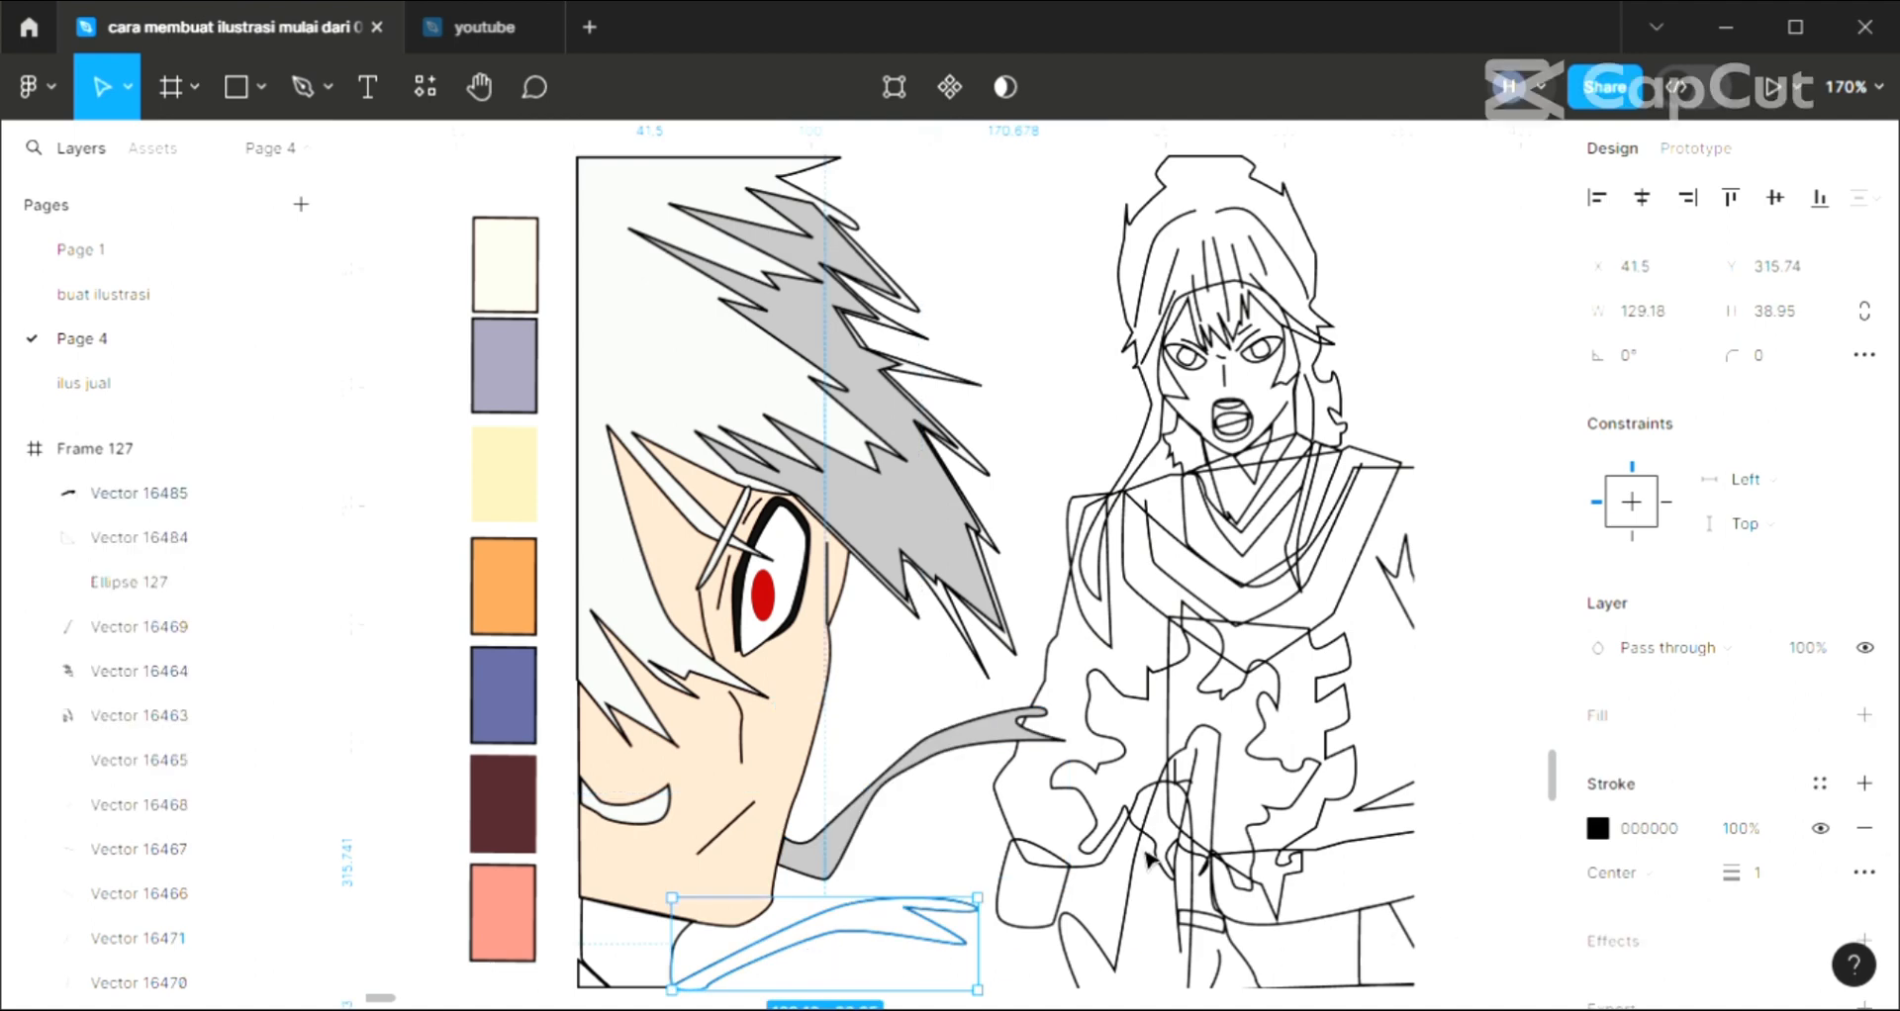
{"action": "scroll", "coordinate": [1020, 863], "scroll_direction": "down", "scroll_amount": 3}
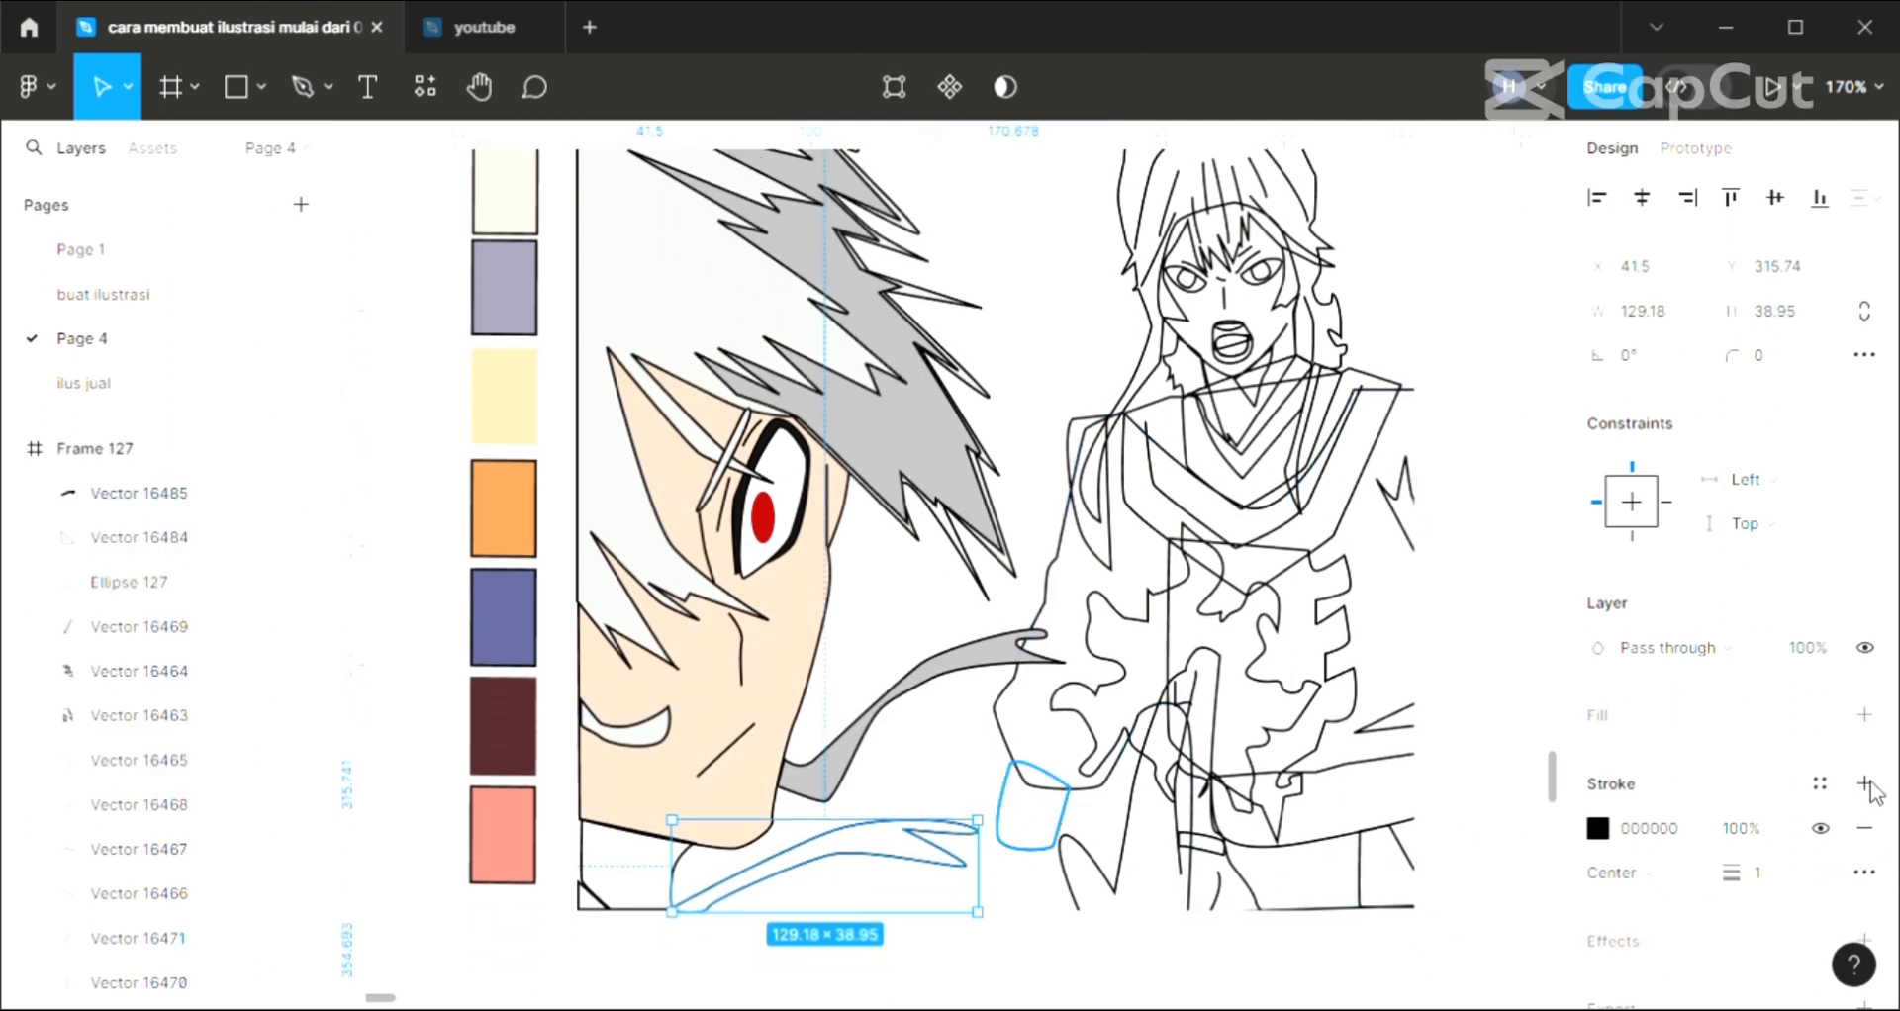
{"action": "left_click", "coordinate": [1865, 715]}
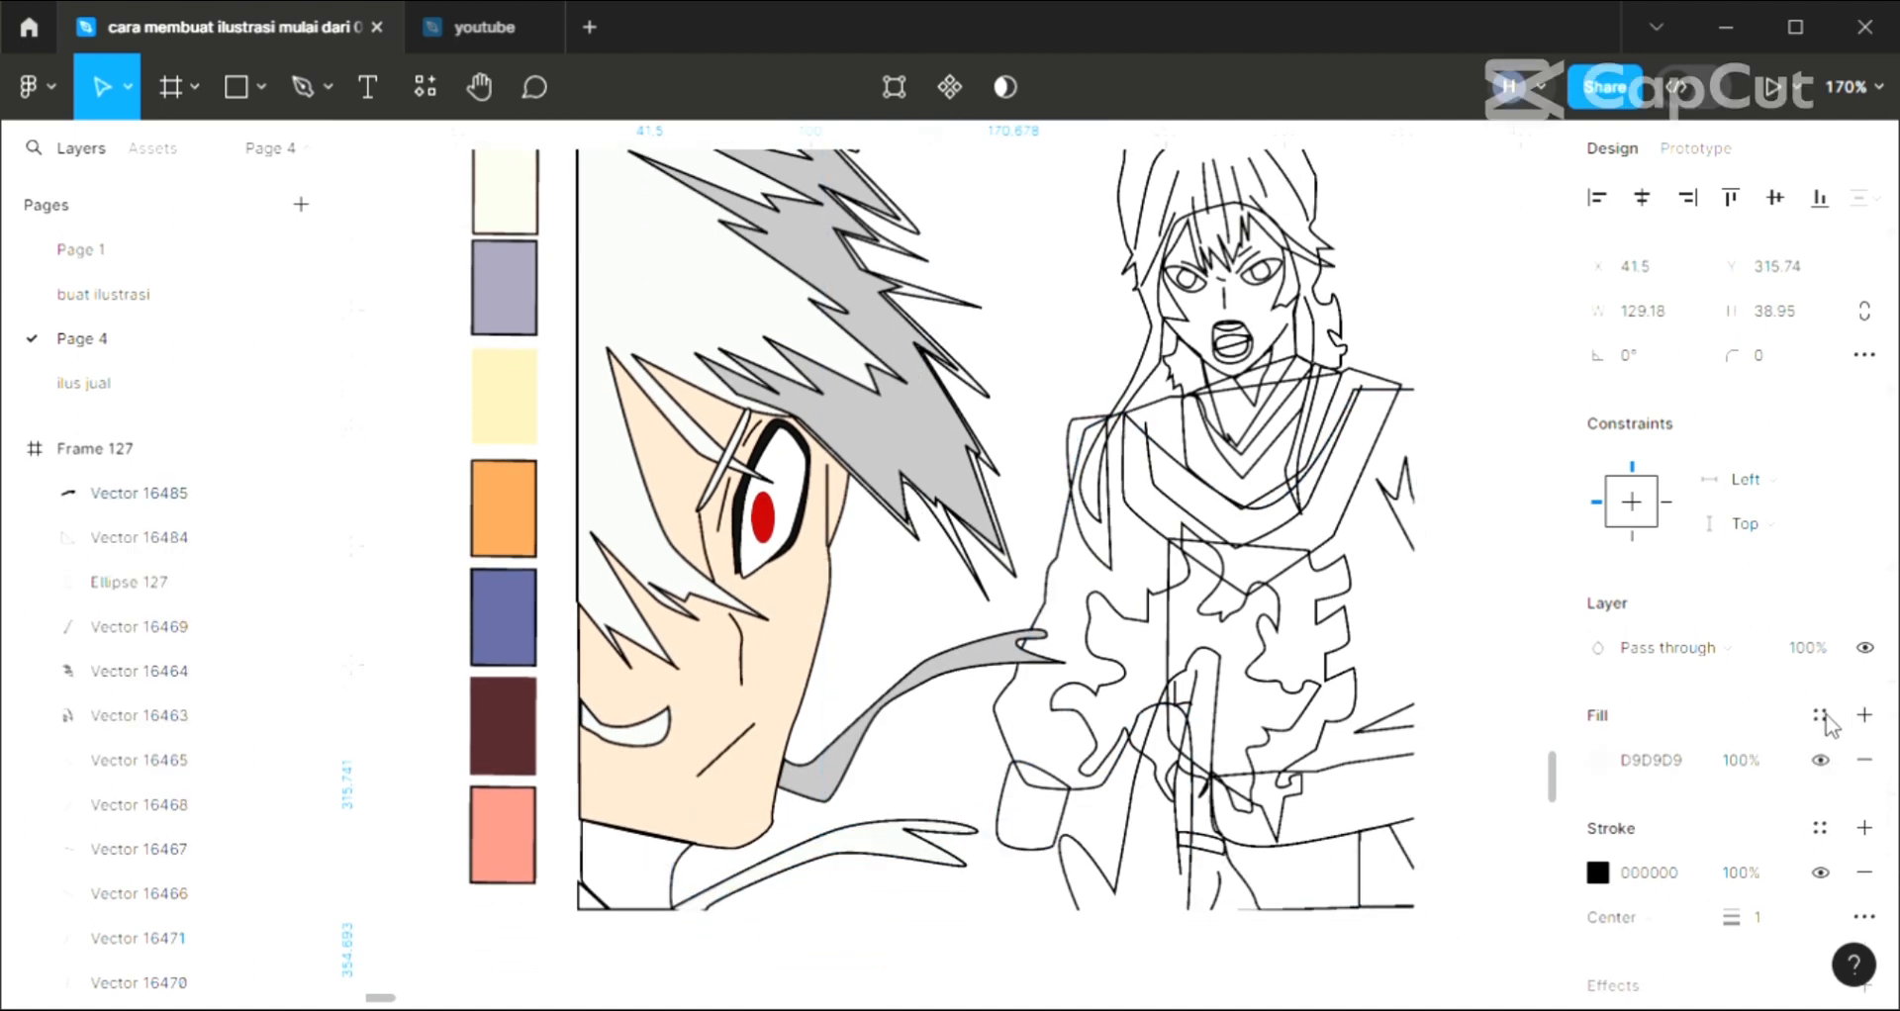
{"action": "left_click", "coordinate": [639, 958]}
Fill the small triangle in the lower corner of the close-up neck with E49751 sampled from the orange swatch
{"action": "left_click", "coordinate": [594, 899]}
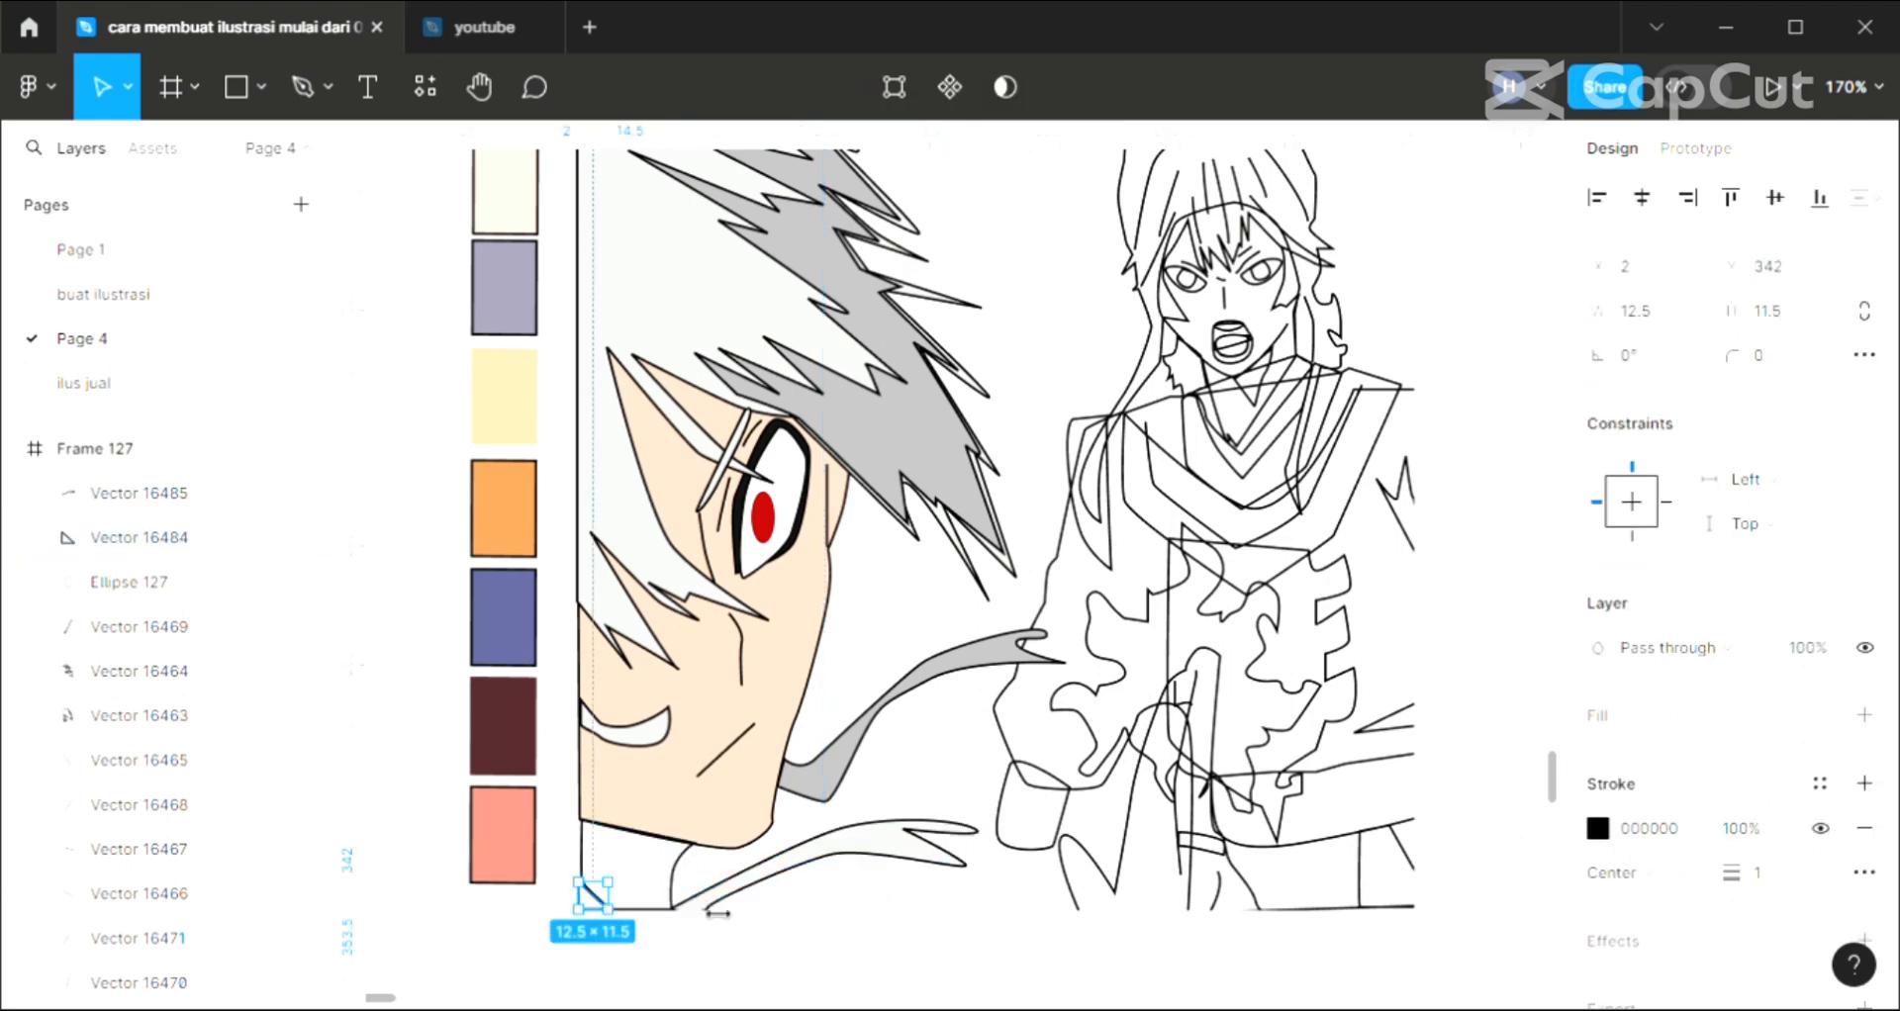
{"action": "left_click", "coordinate": [1867, 716]}
{"action": "key", "text": "i"}
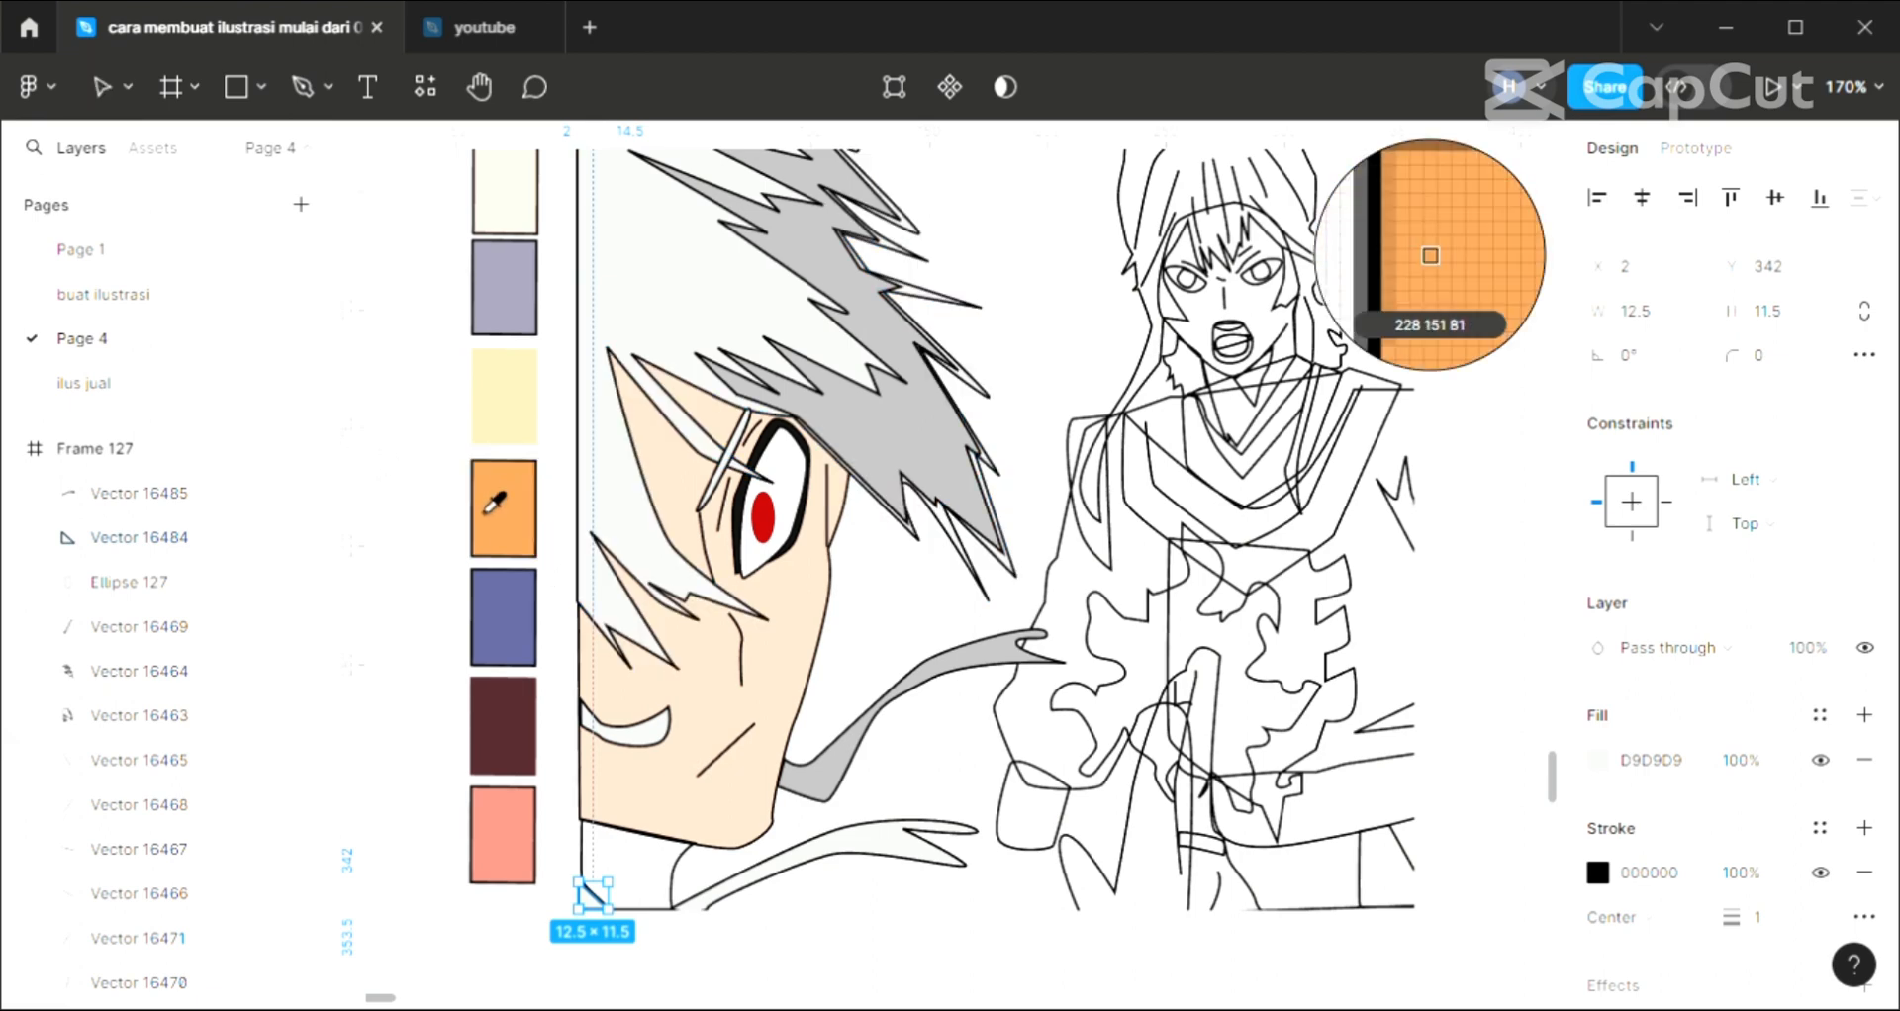
{"action": "left_click", "coordinate": [515, 510]}
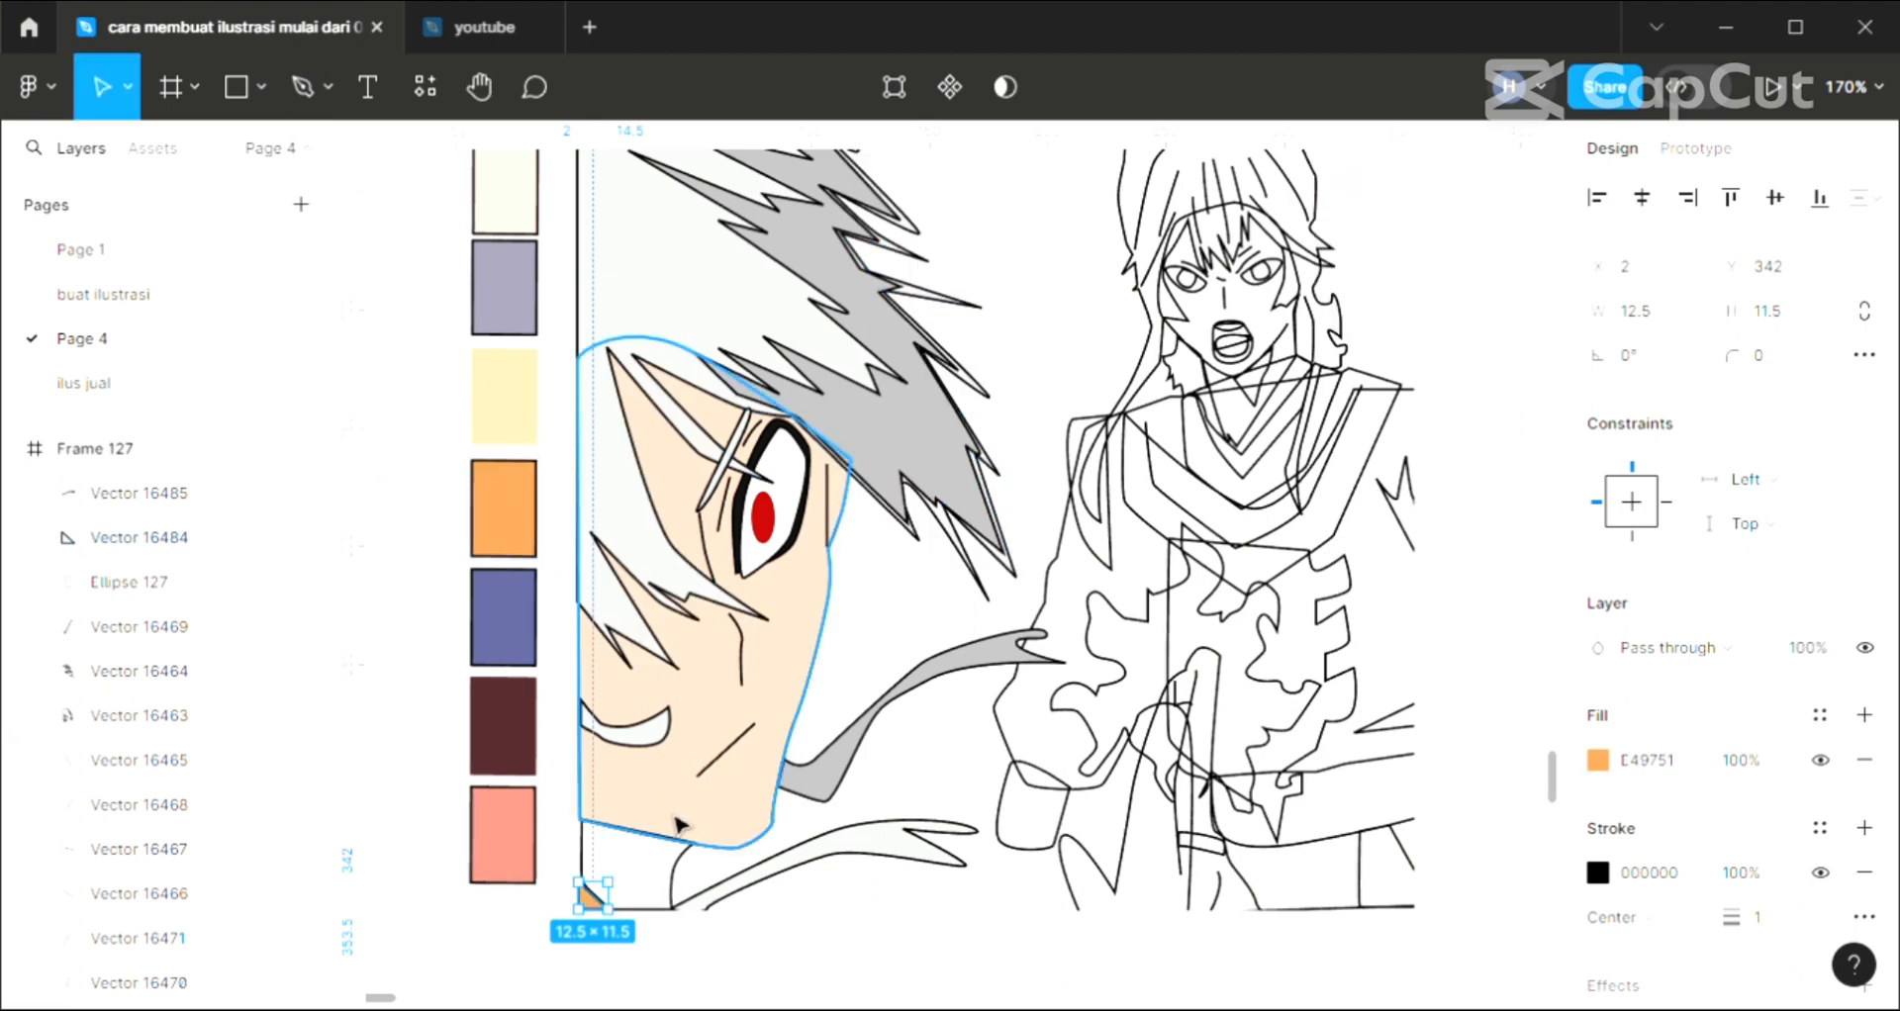
Fill the close-up neck shape with the skin tone F3CCB7 sampled from the face
{"action": "left_click", "coordinate": [683, 871]}
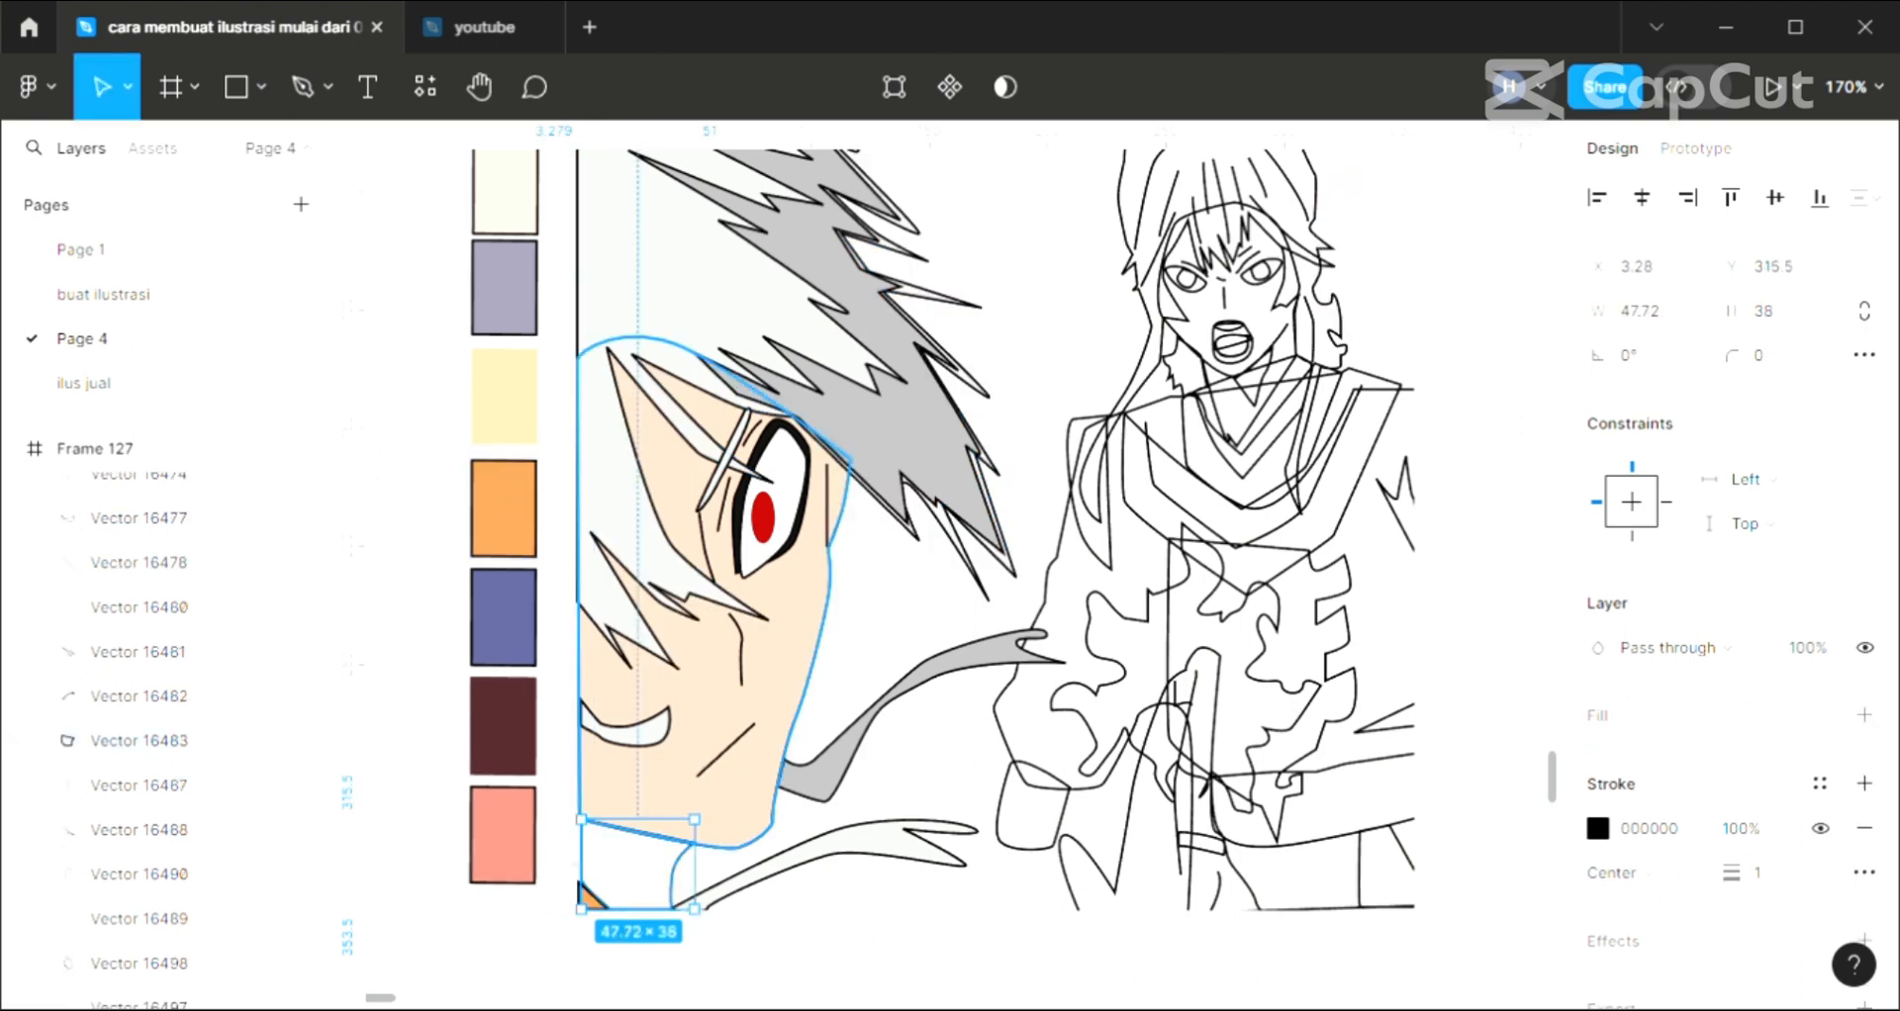
{"action": "left_click", "coordinate": [1865, 714]}
{"action": "scroll", "coordinate": [732, 673], "scroll_direction": "up", "scroll_amount": 2}
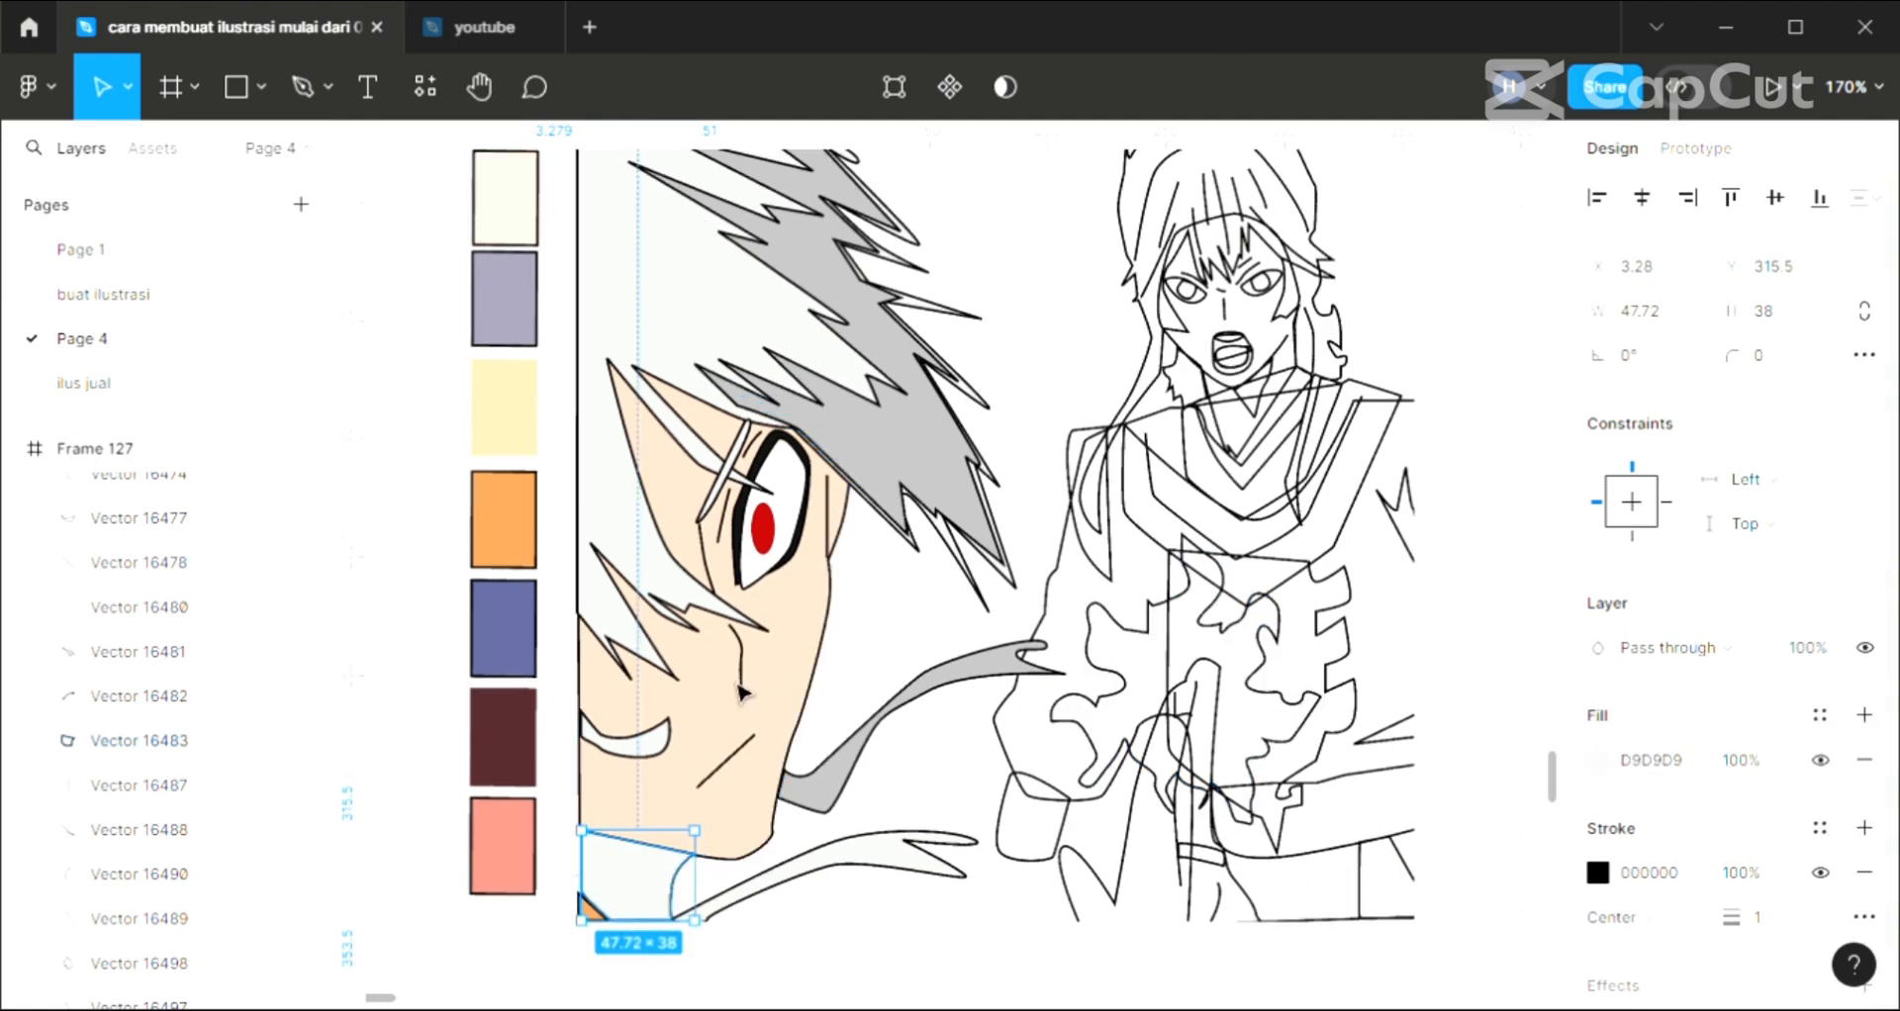
{"action": "key", "text": "i"}
{"action": "left_click", "coordinate": [807, 708]}
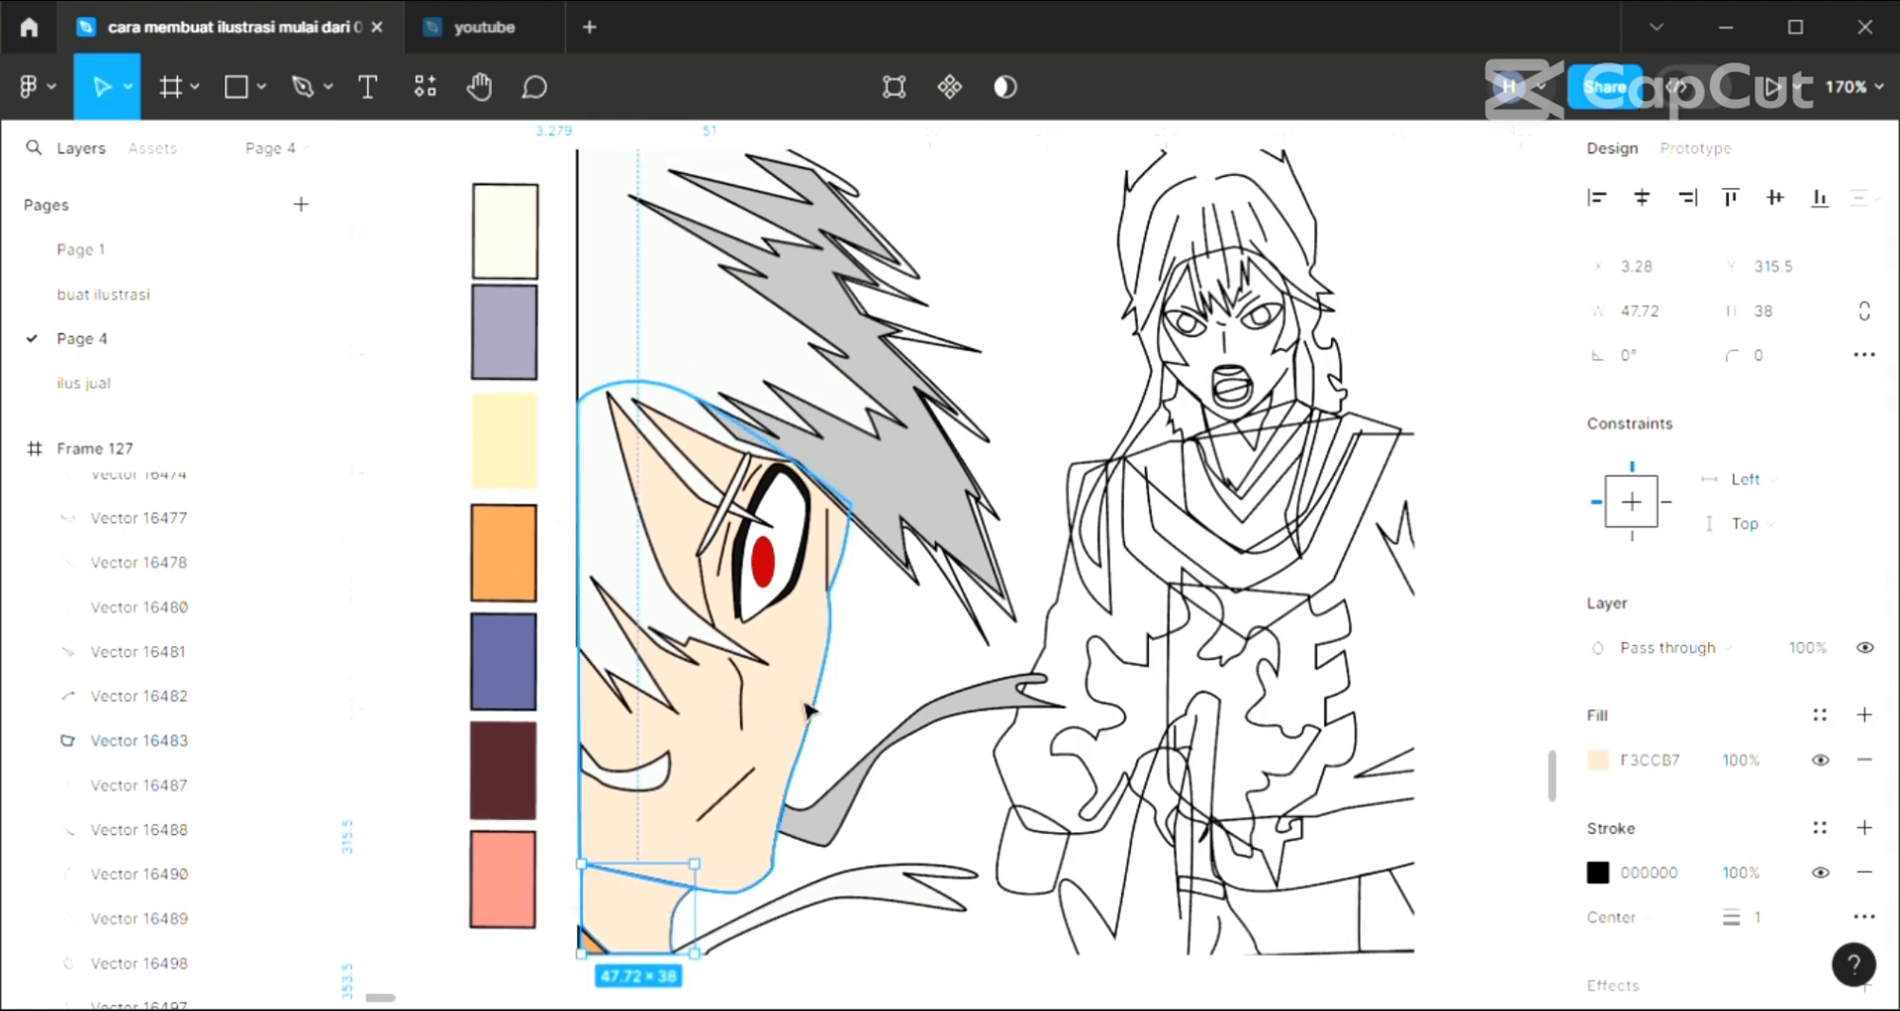
Fill the long hair shape of the standing character with FED3A8 sampled from the pale yellow swatch
{"action": "scroll", "coordinate": [807, 706], "scroll_direction": "left", "scroll_amount": 3}
{"action": "scroll", "coordinate": [807, 708], "scroll_direction": "up", "scroll_amount": 2}
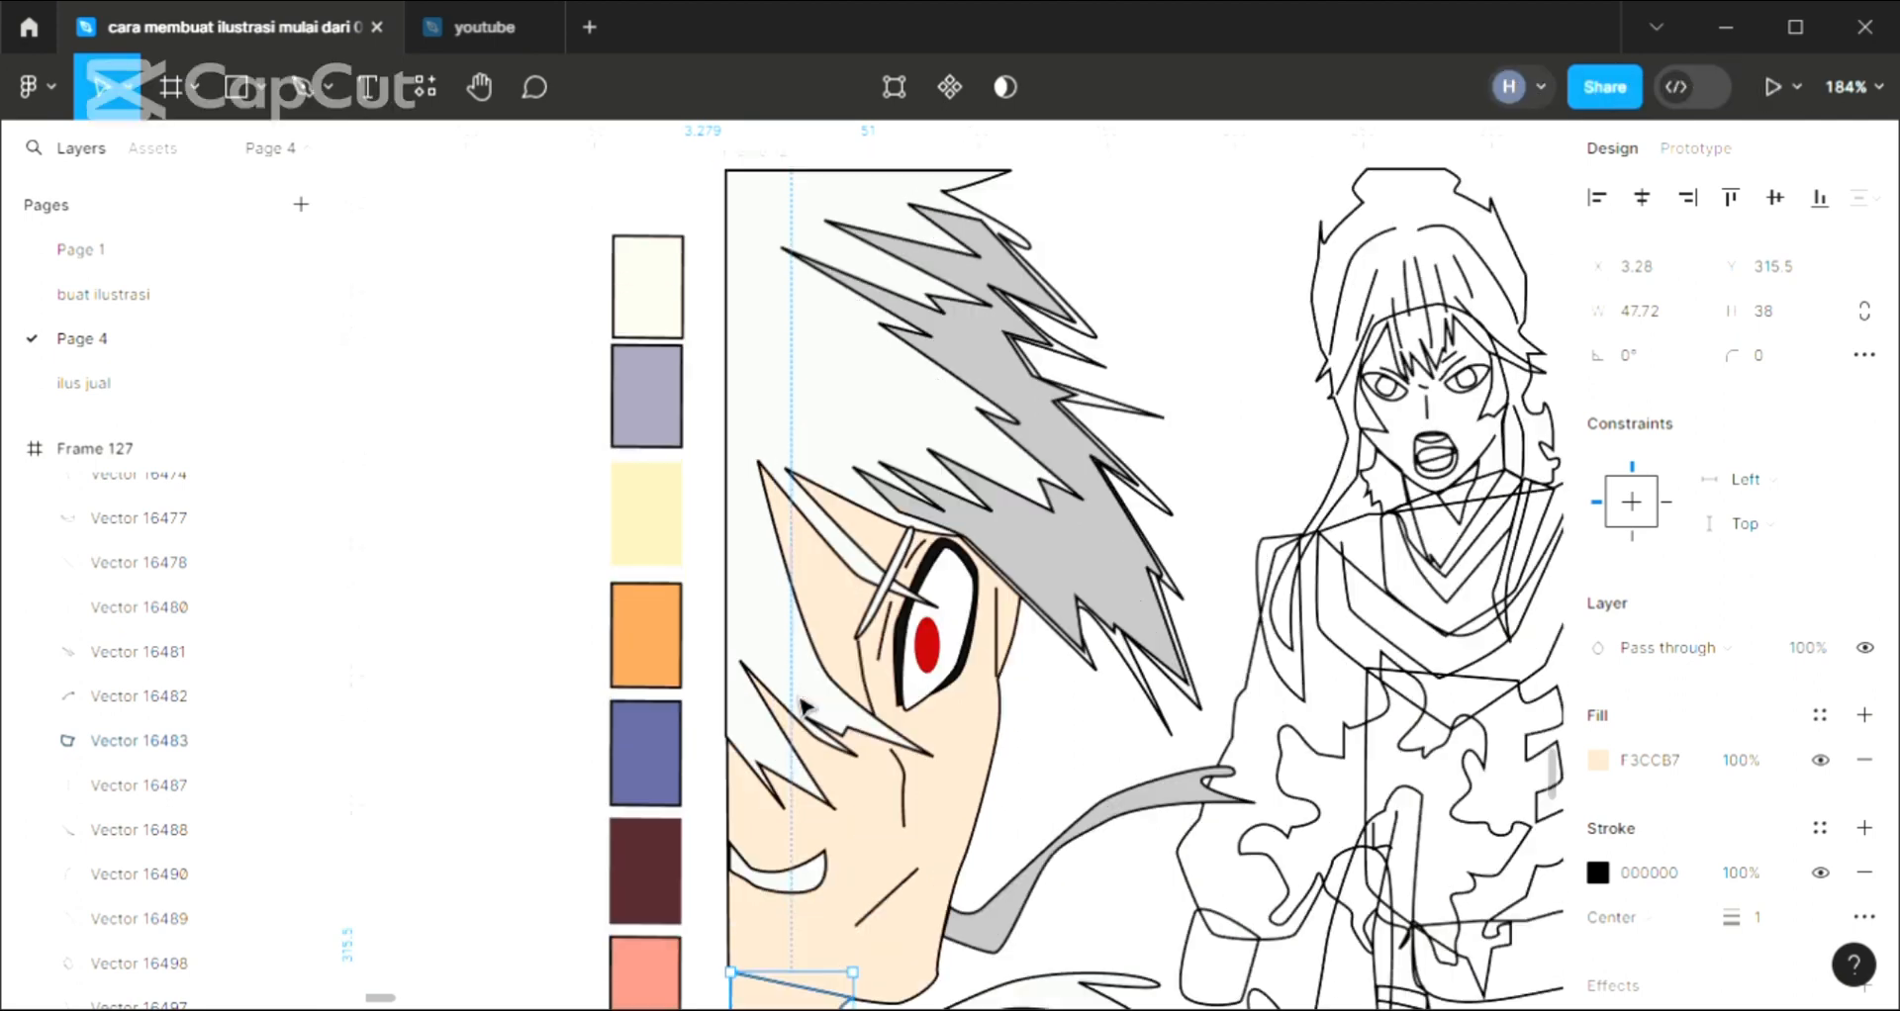
{"action": "scroll", "coordinate": [803, 707], "scroll_direction": "up", "scroll_amount": 1}
{"action": "scroll", "coordinate": [803, 707], "scroll_direction": "left", "scroll_amount": 3}
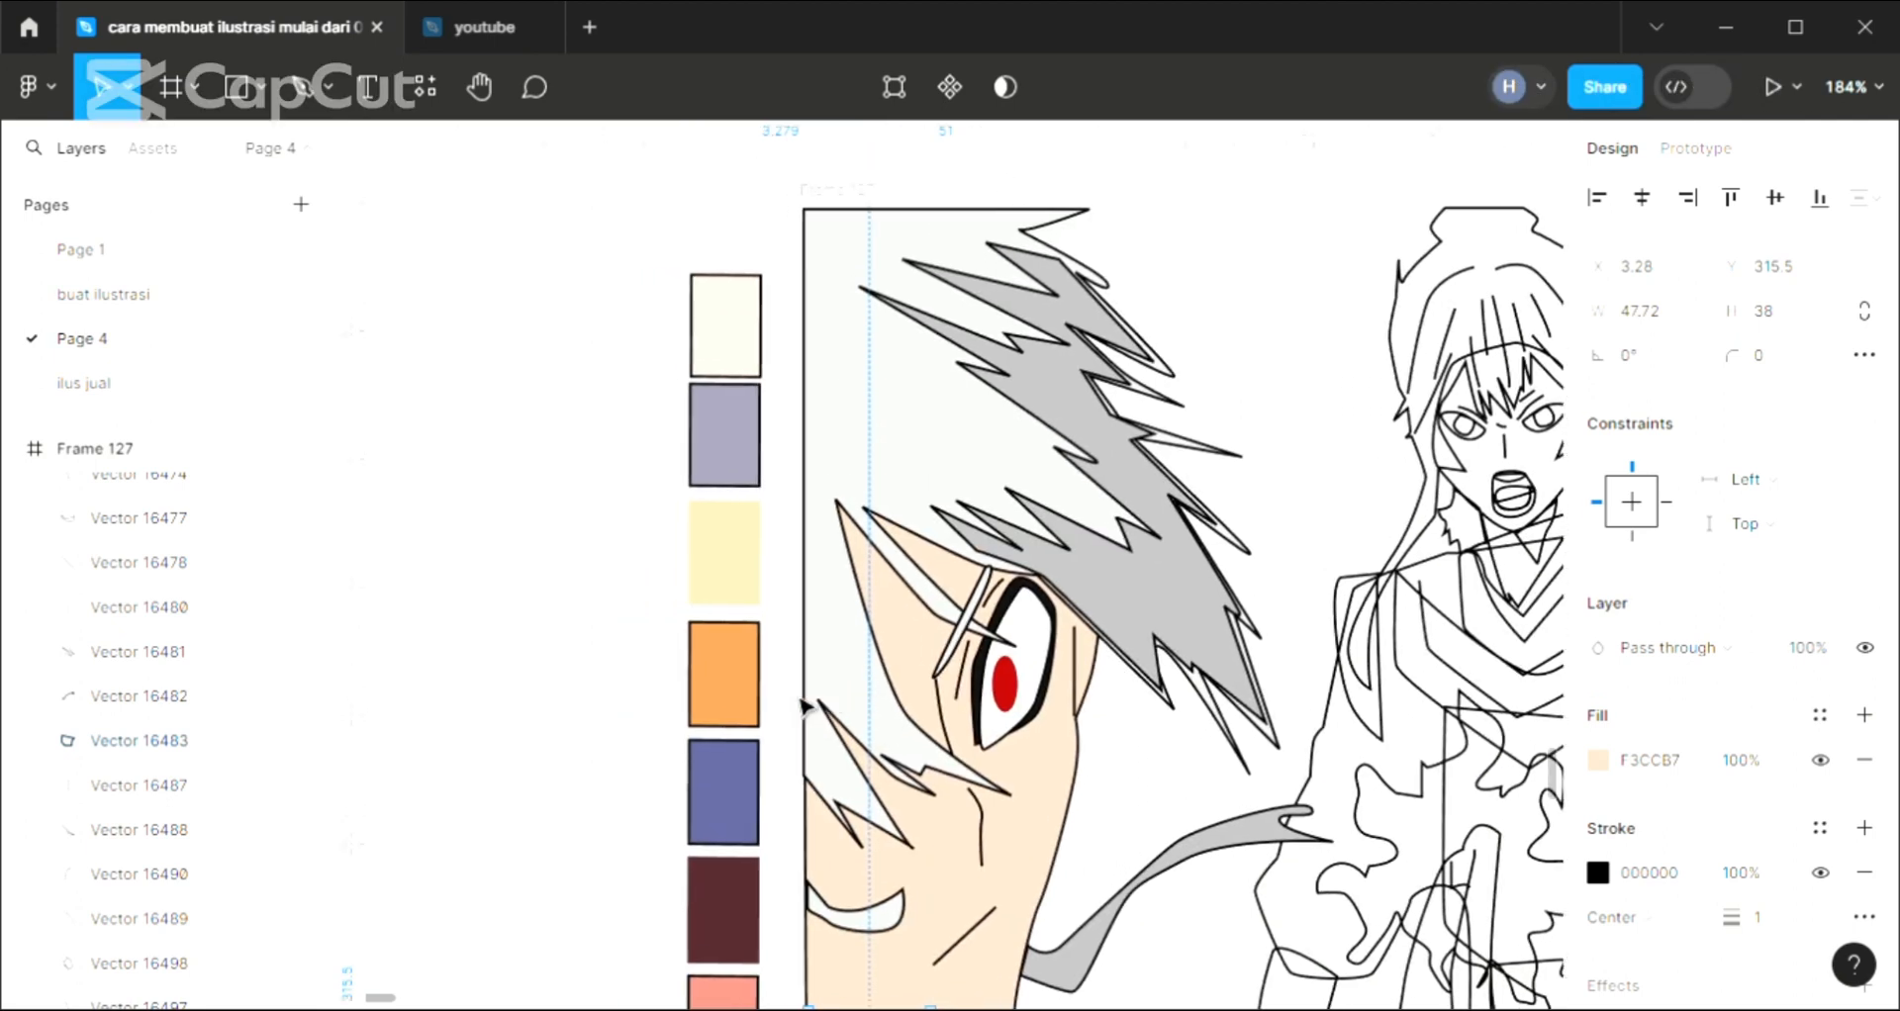
{"action": "scroll", "coordinate": [803, 707], "scroll_direction": "down", "scroll_amount": 2}
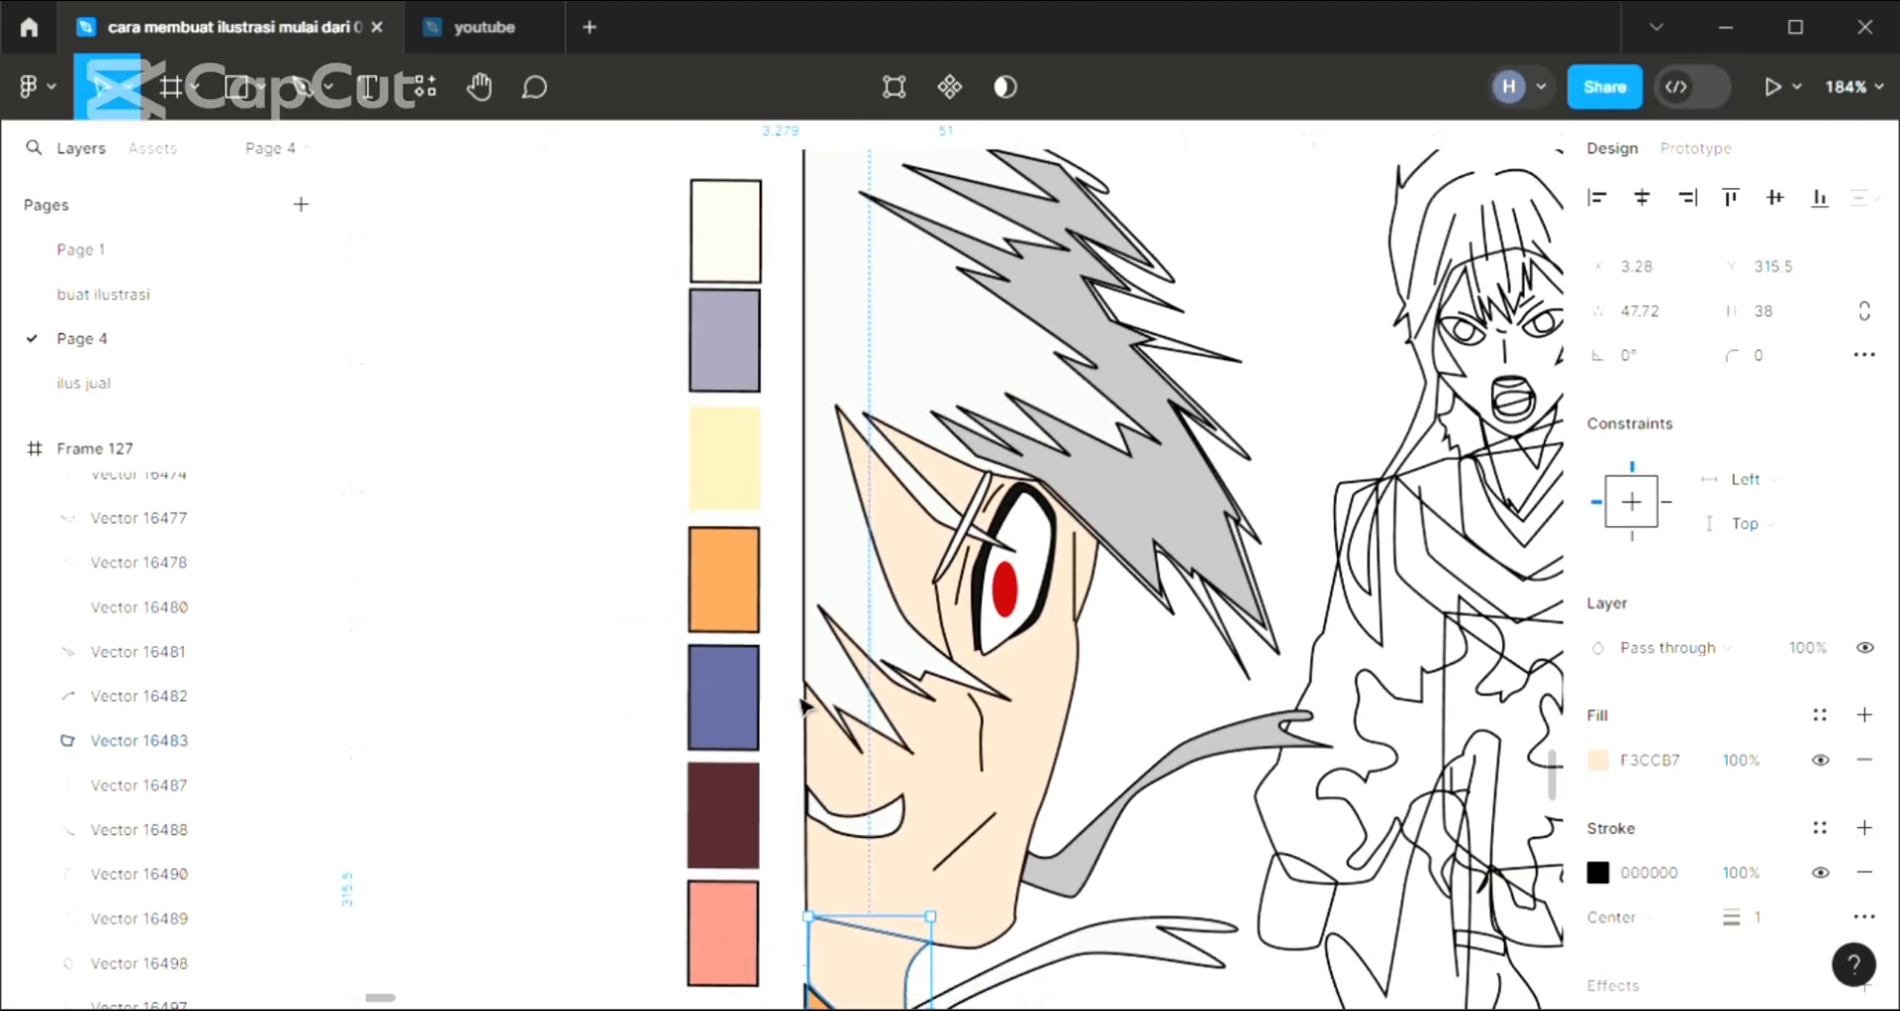
{"action": "scroll", "coordinate": [975, 602], "scroll_direction": "right", "scroll_amount": 3}
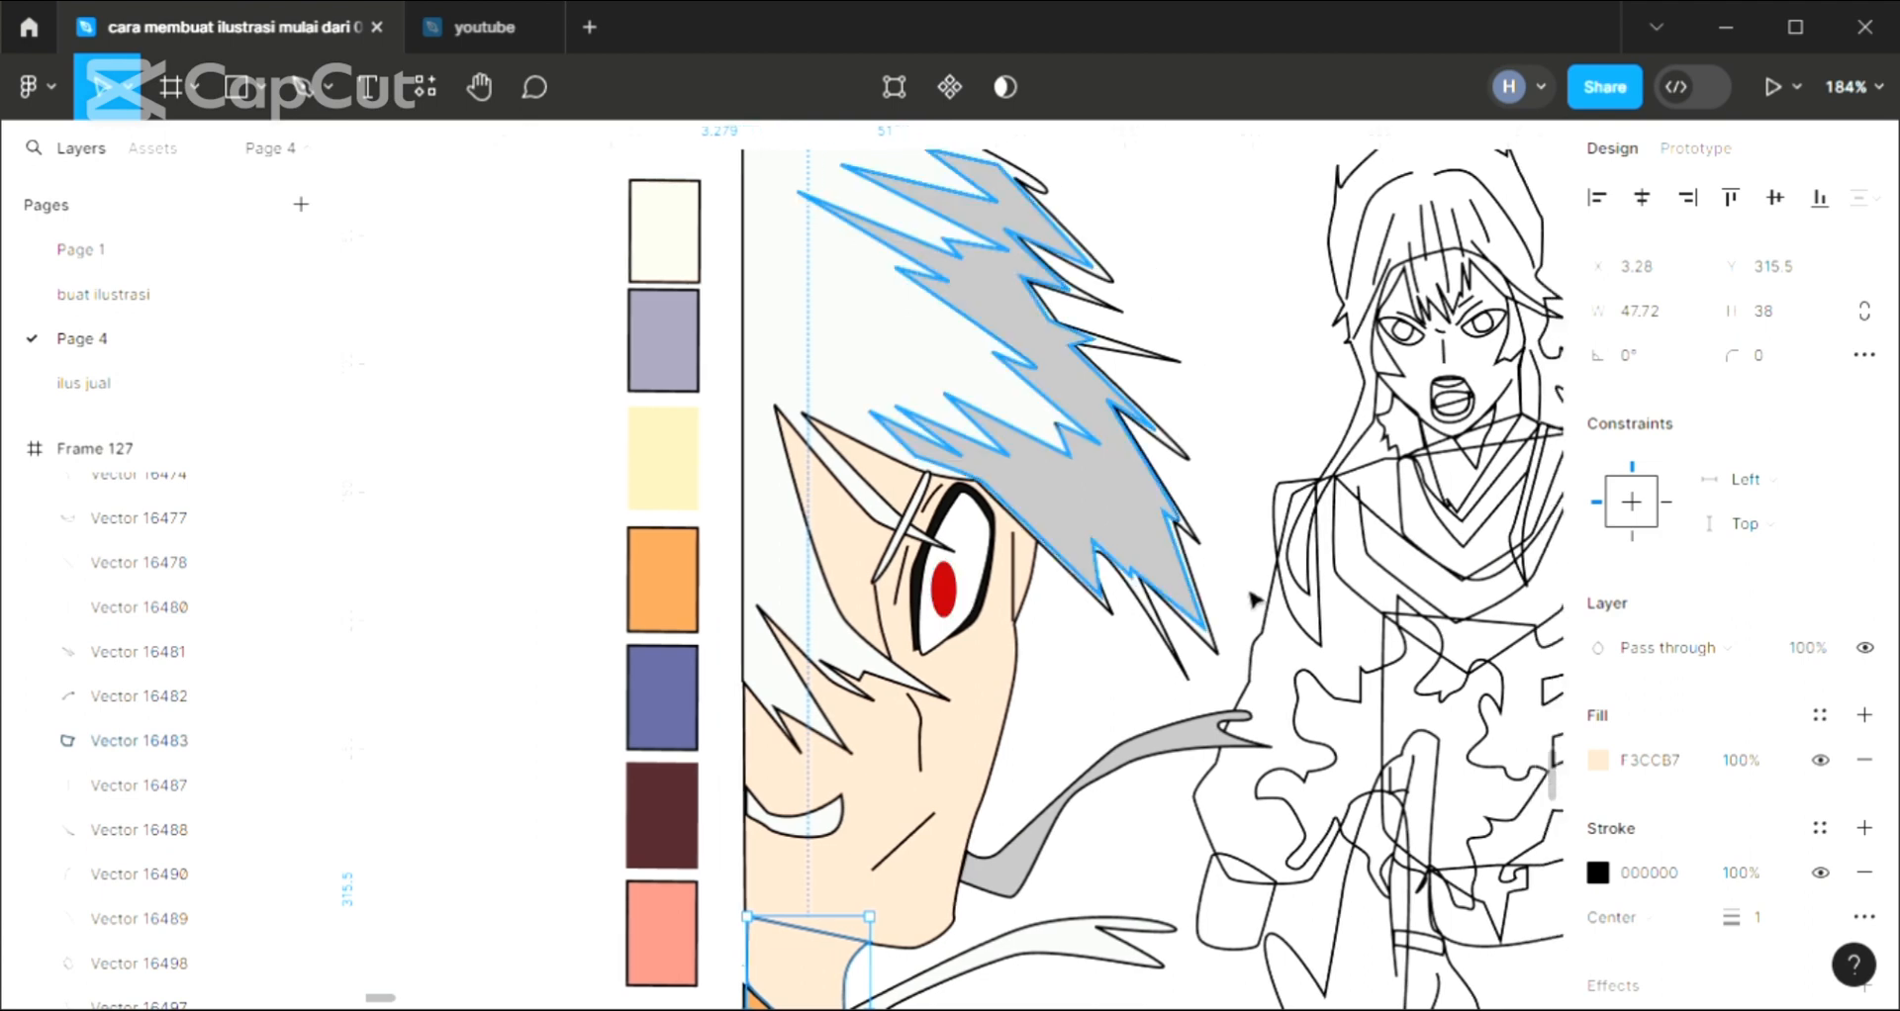
{"action": "scroll", "coordinate": [1255, 599], "scroll_direction": "right", "scroll_amount": 8}
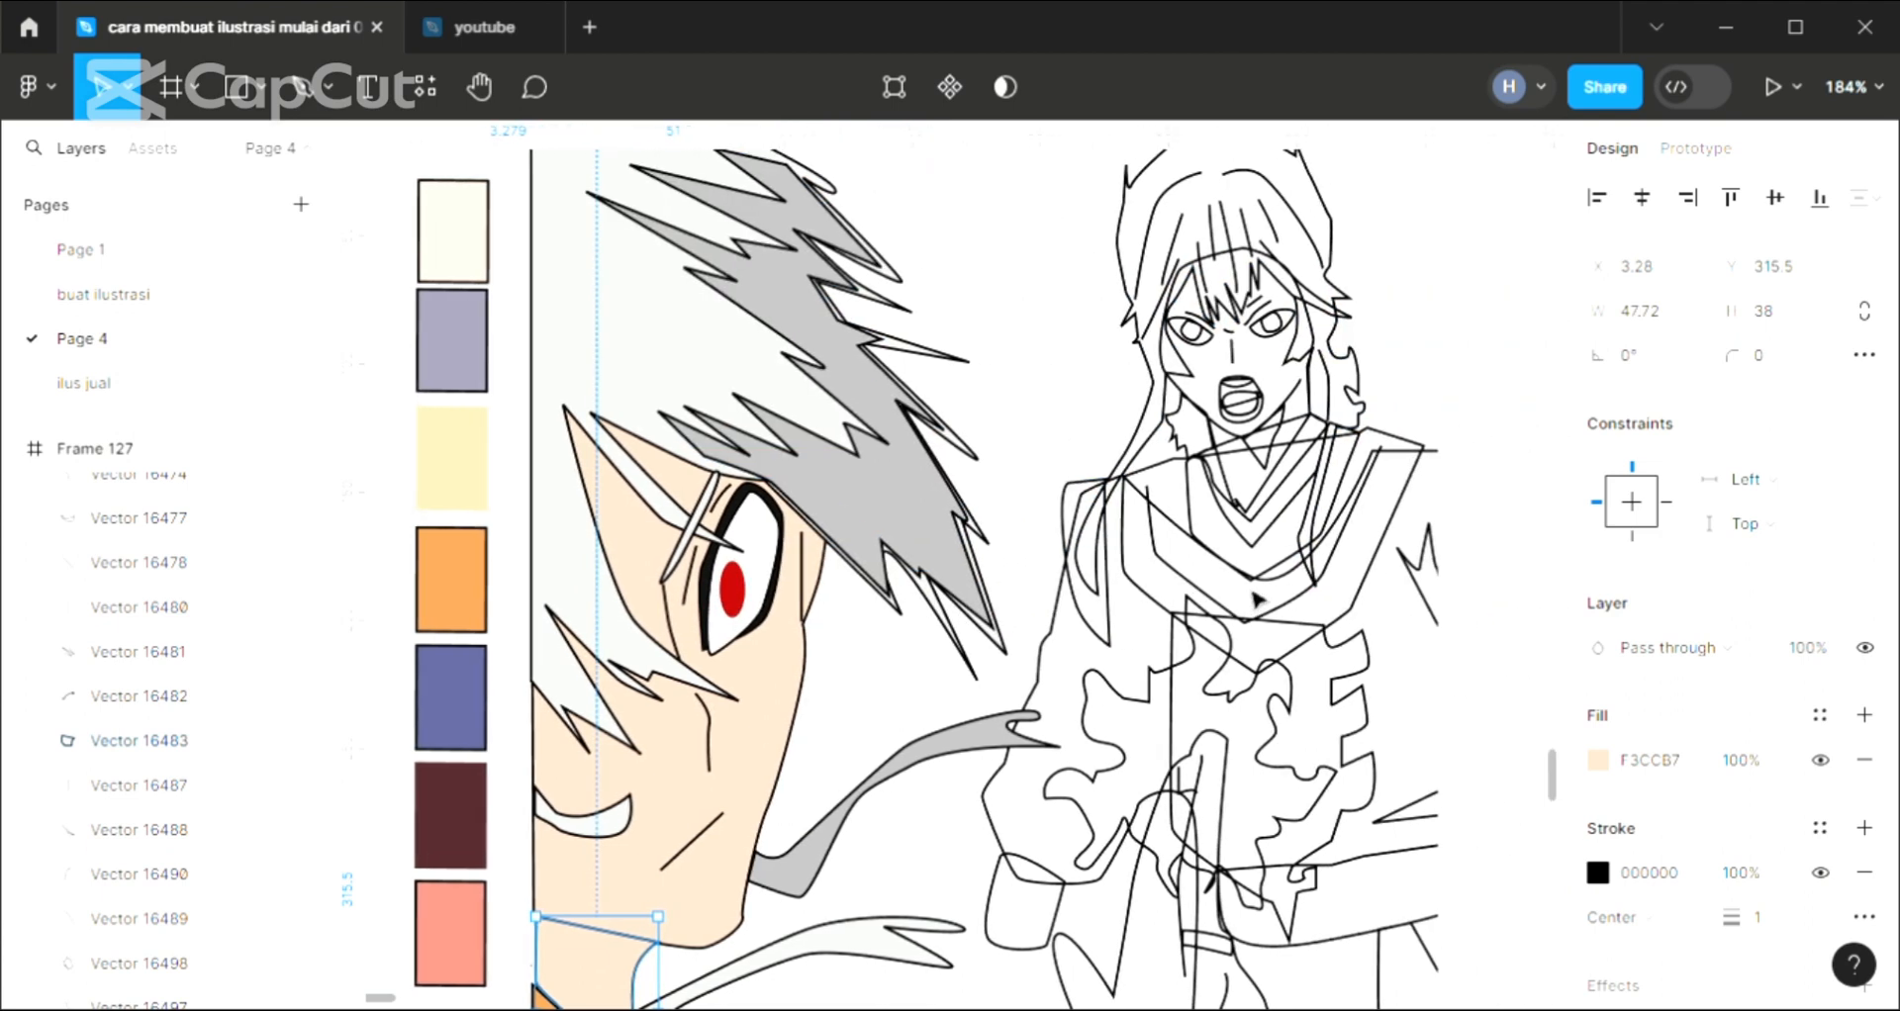
{"action": "scroll", "coordinate": [1255, 598], "scroll_direction": "right", "scroll_amount": 2}
{"action": "scroll", "coordinate": [1255, 599], "scroll_direction": "up", "scroll_amount": 1}
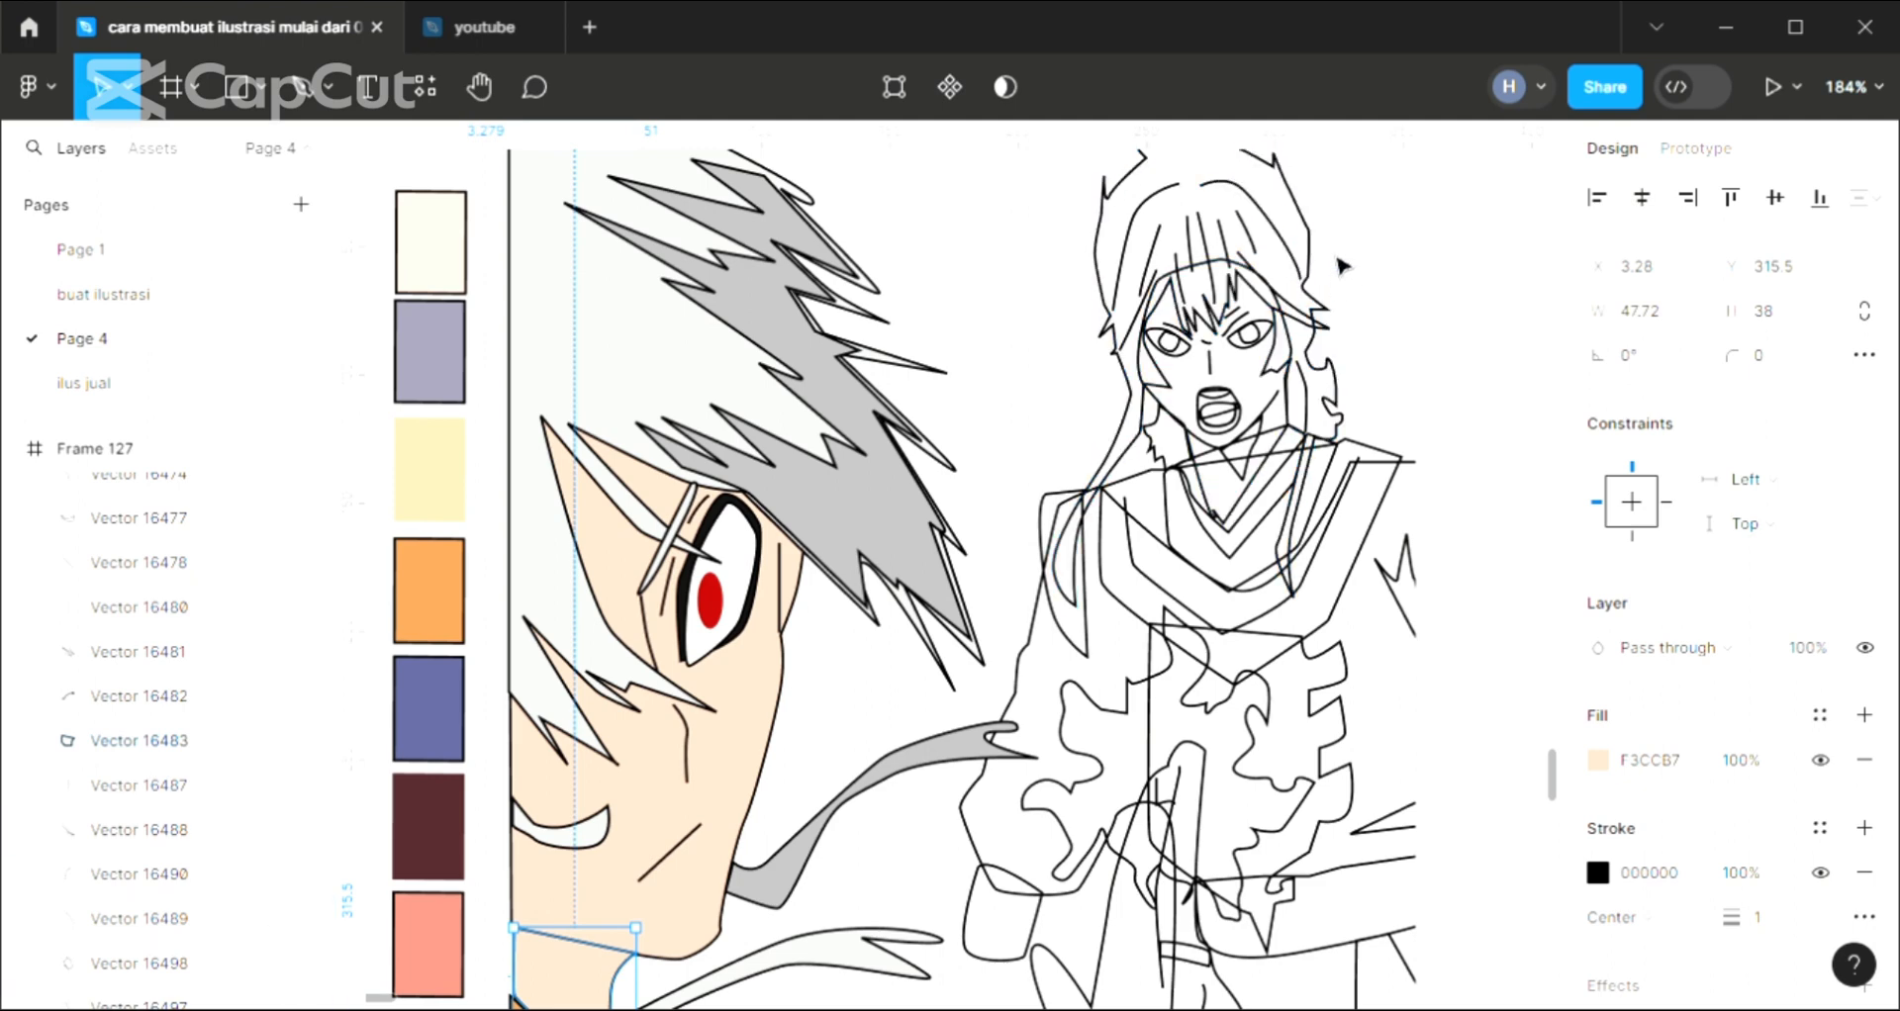
{"action": "left_click", "coordinate": [1321, 245]}
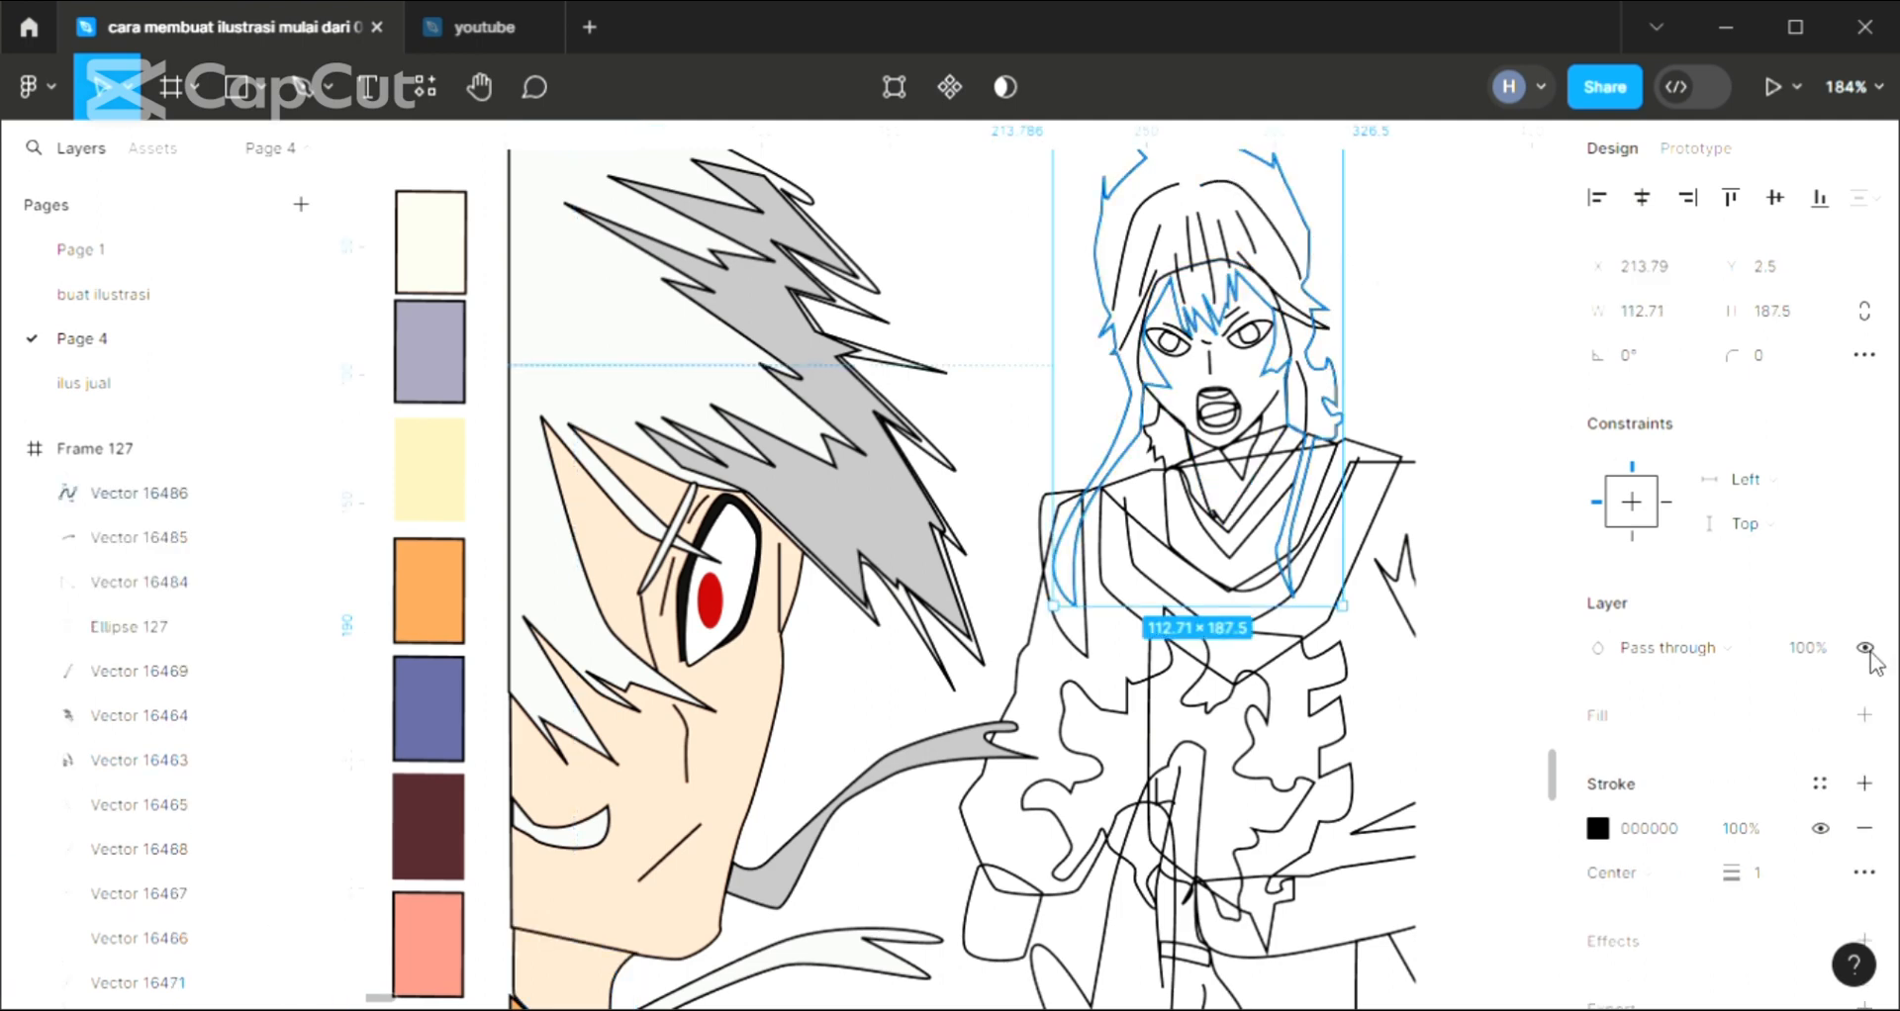
{"action": "left_click", "coordinate": [1865, 715]}
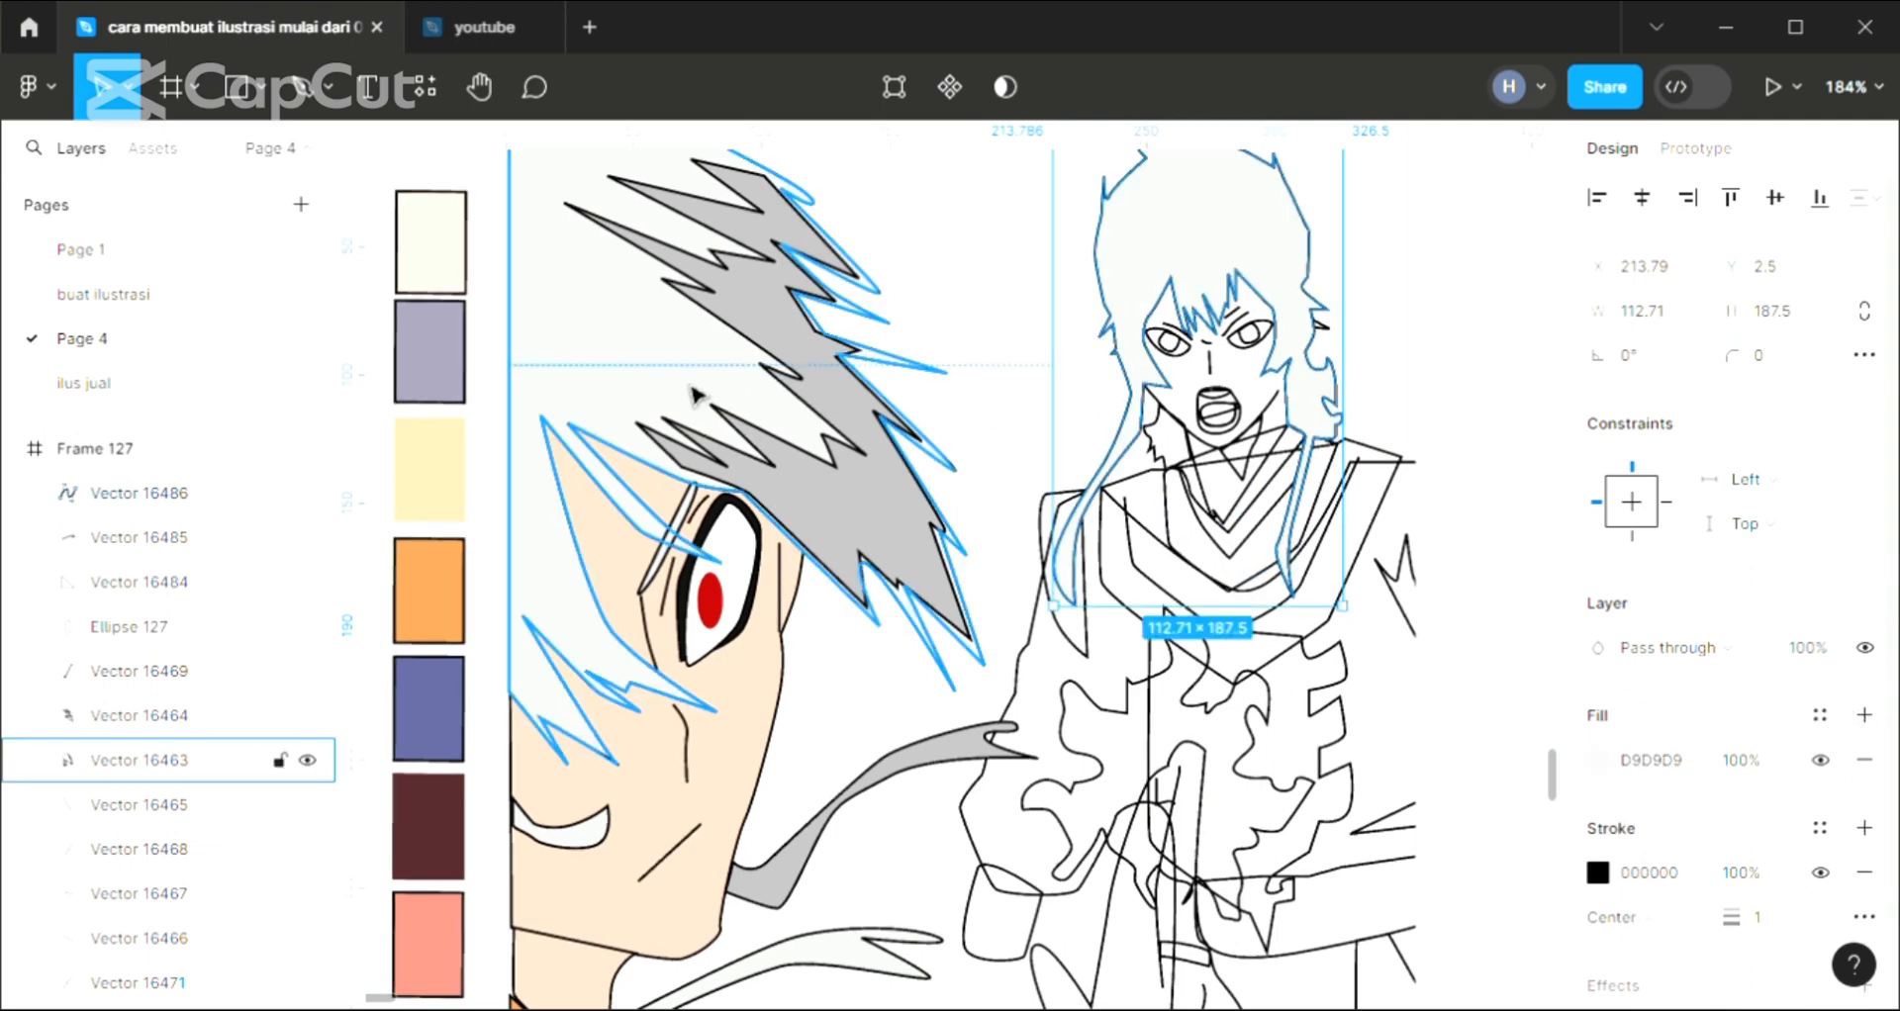
{"action": "key", "text": "i"}
{"action": "left_click", "coordinate": [448, 509]}
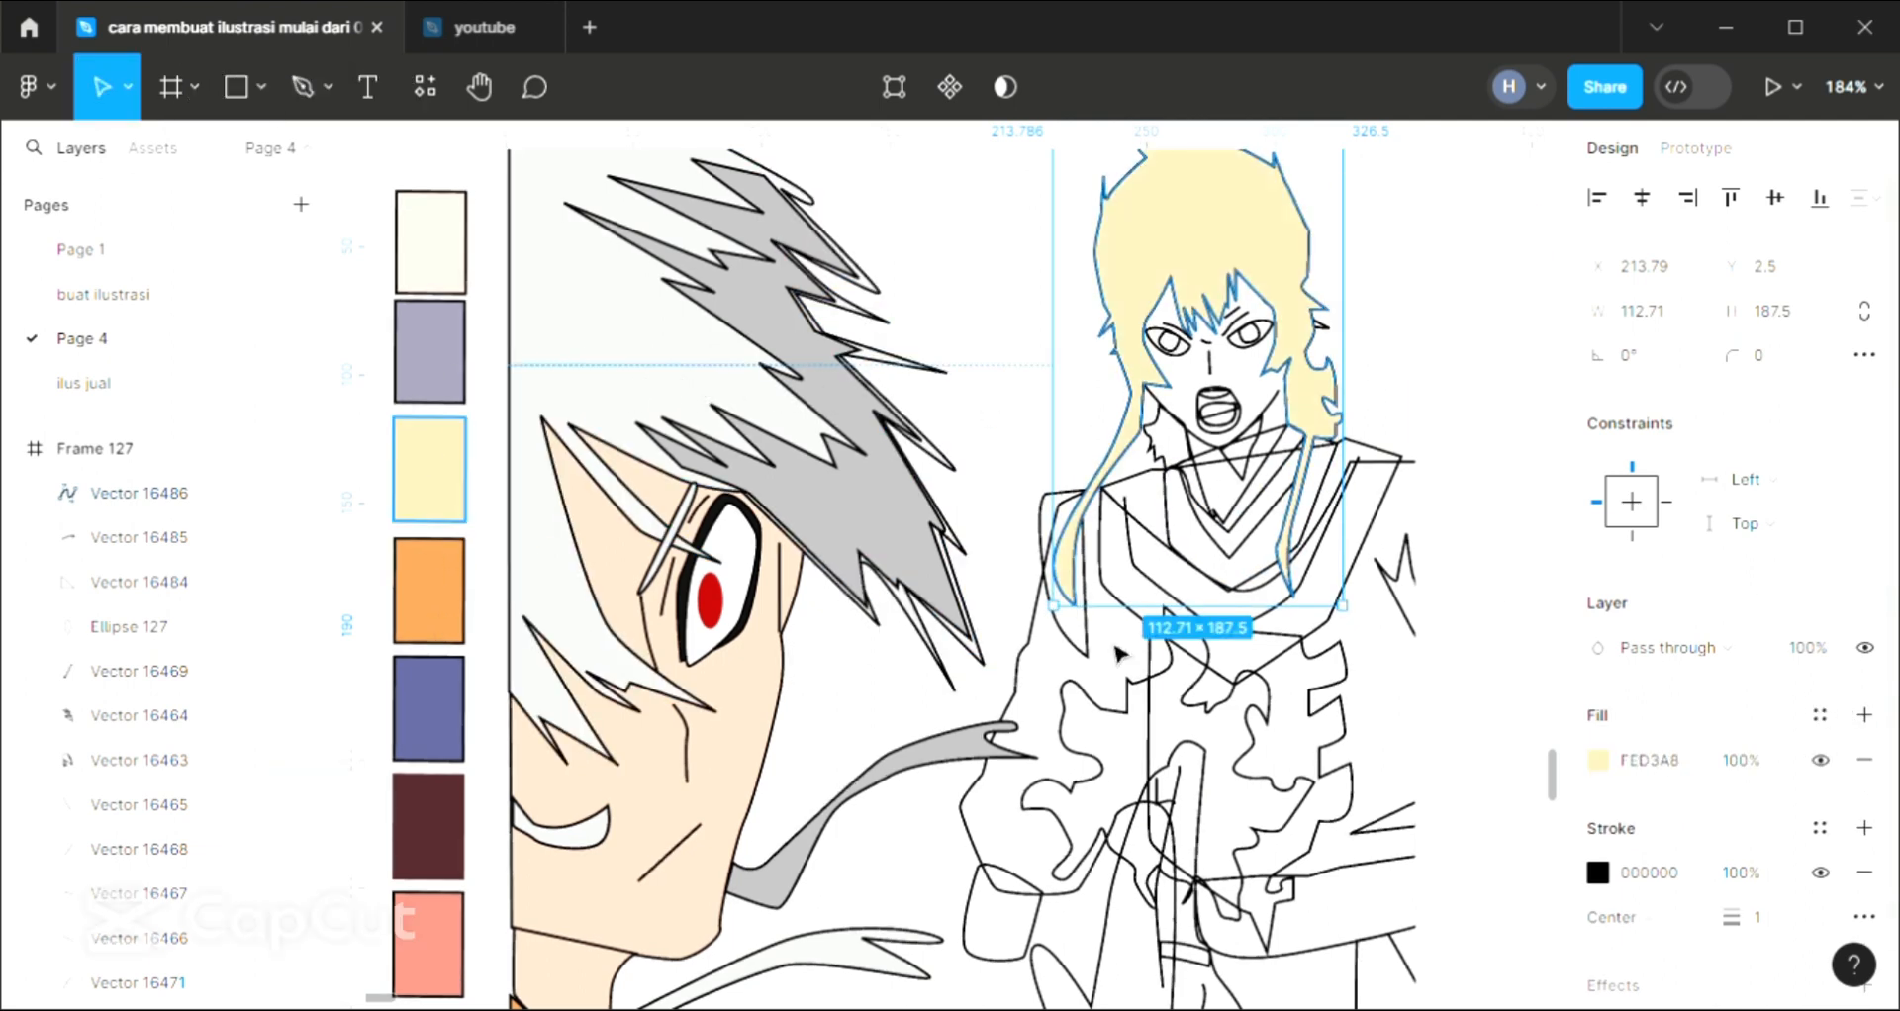
Change the standing character's hair fill to FDC185 and send the hair behind all the other shapes
{"action": "left_click", "coordinate": [1599, 762]}
{"action": "left_click_drag", "start_coordinate": [1376, 301], "coordinate": [1390, 301]}
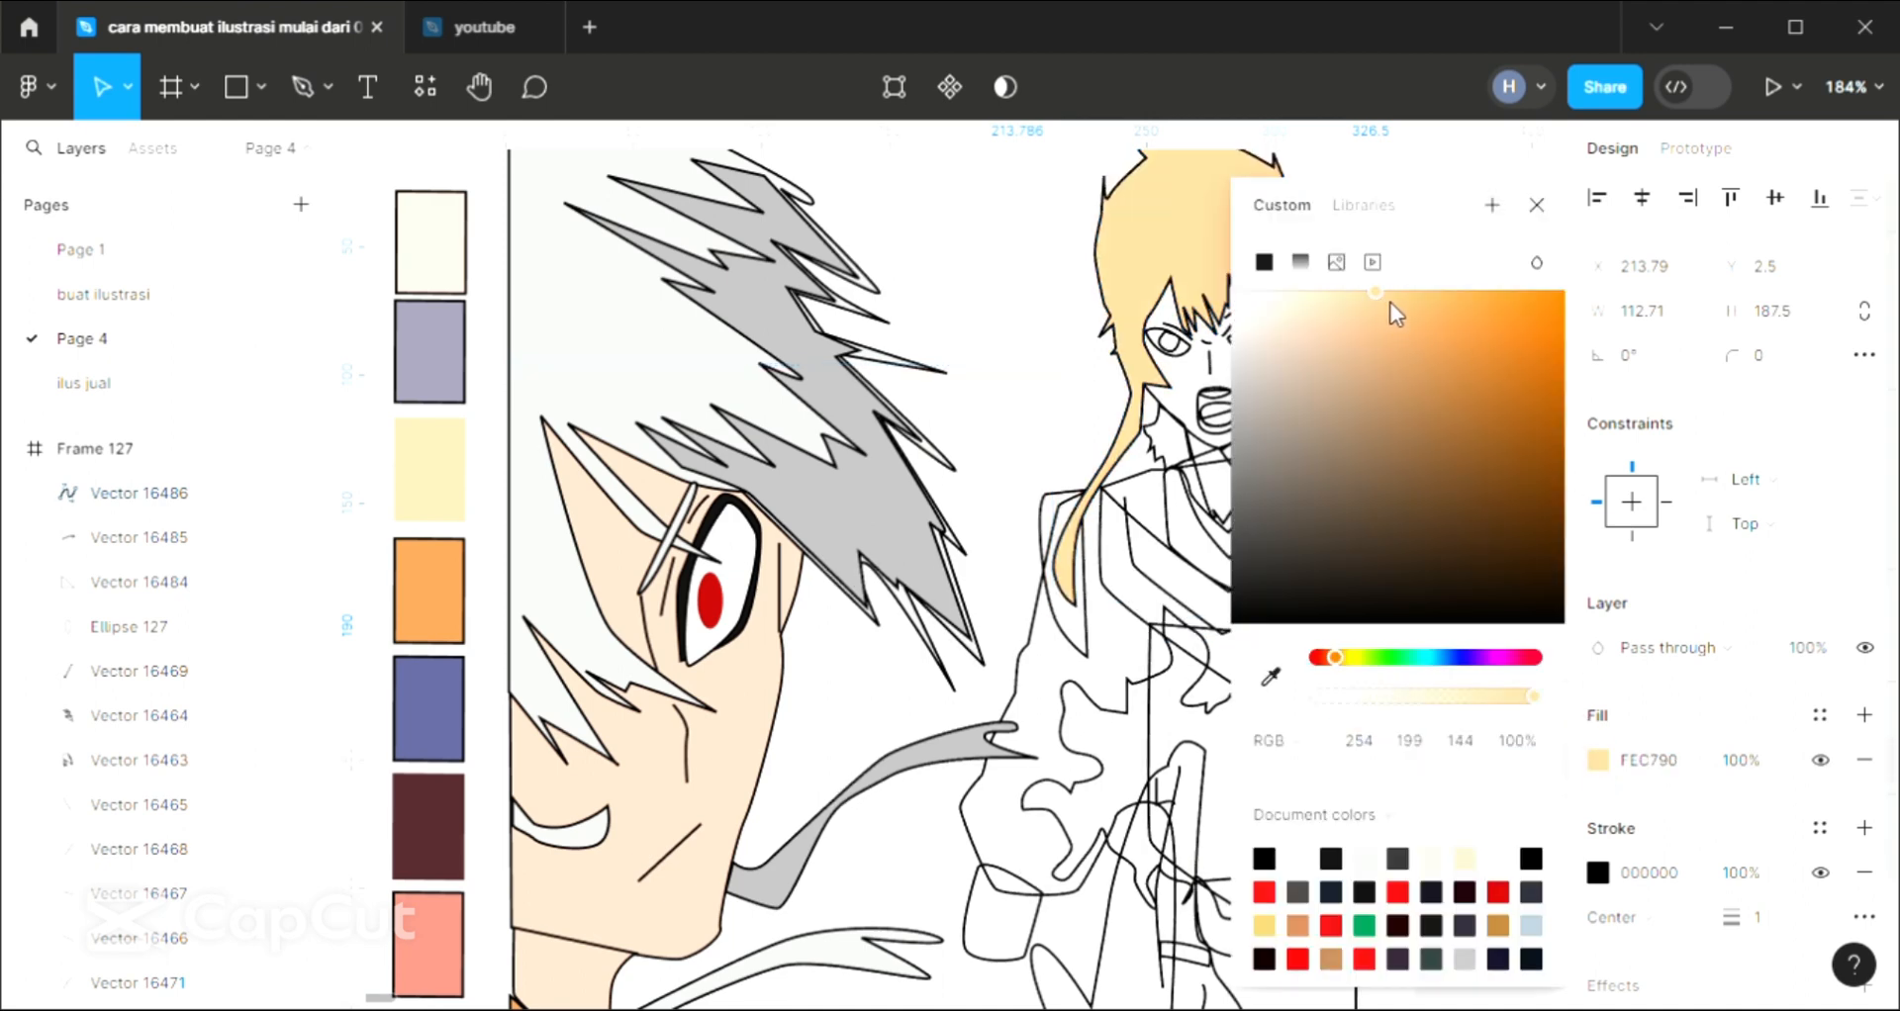
{"action": "left_click", "coordinate": [1540, 205]}
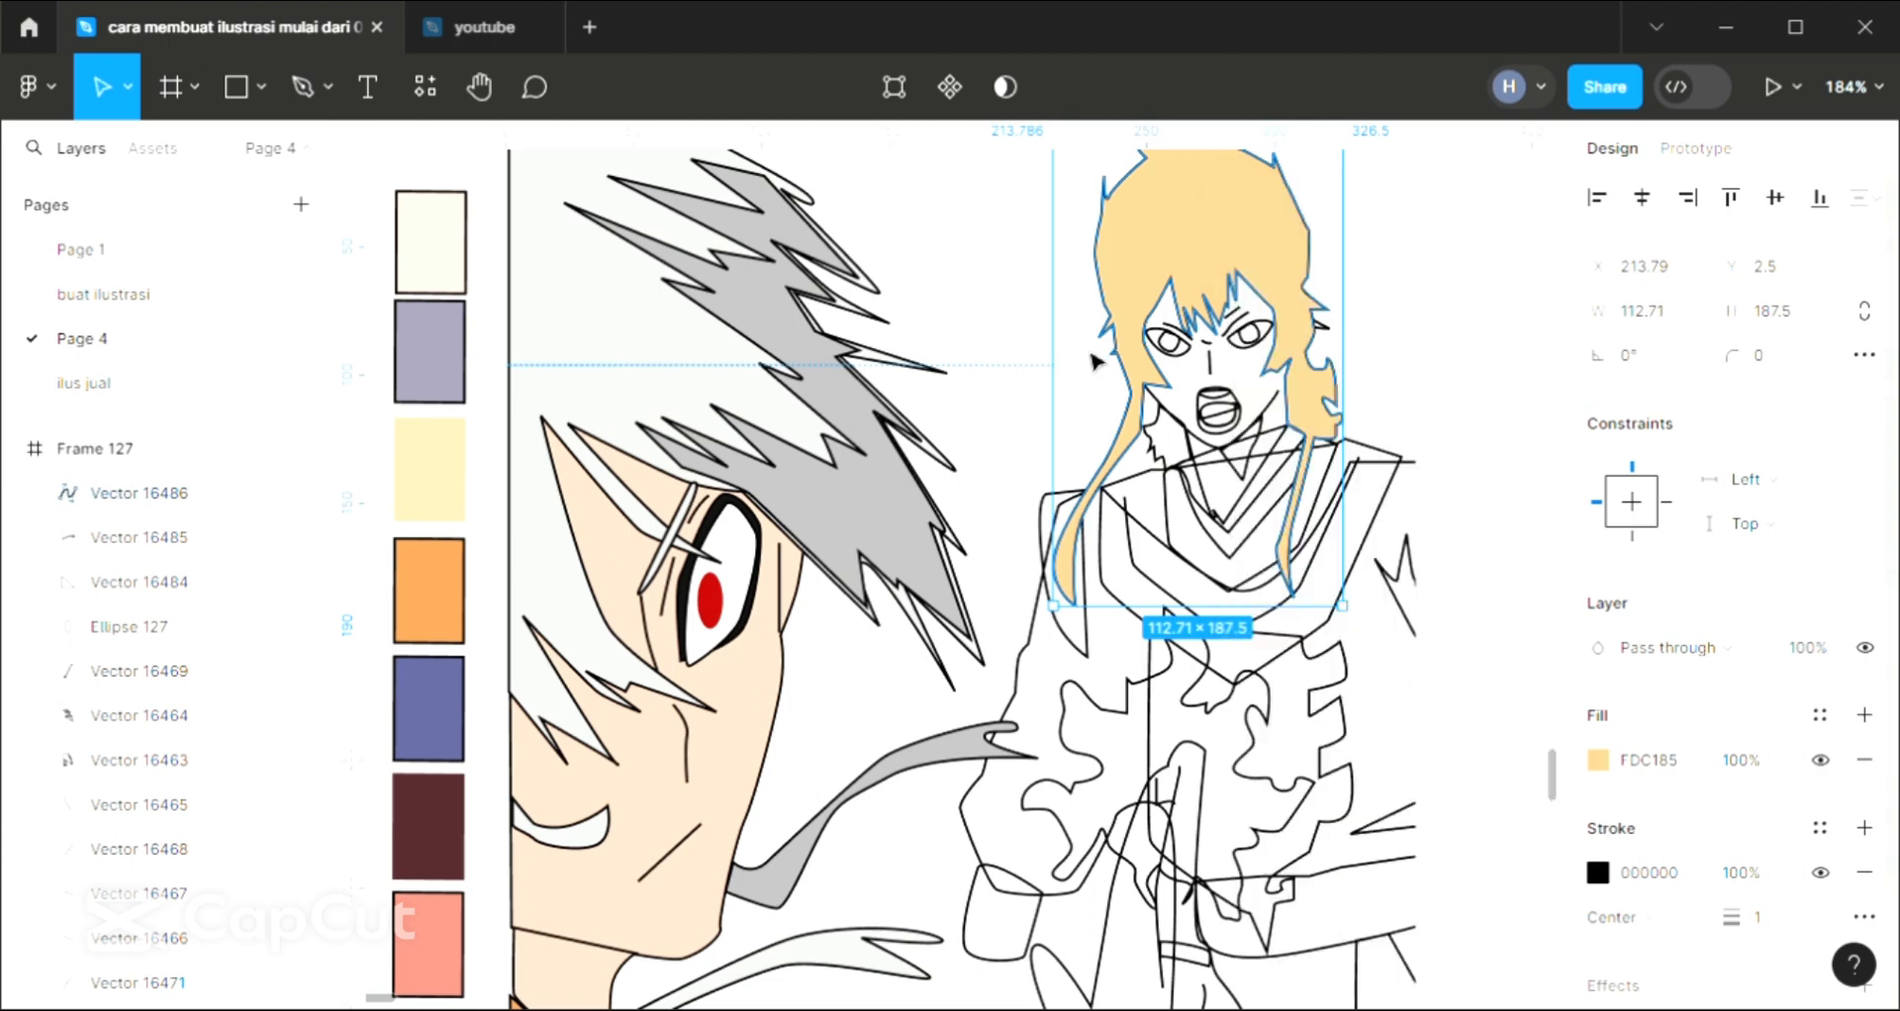
{"action": "key", "text": "bracketleft"}
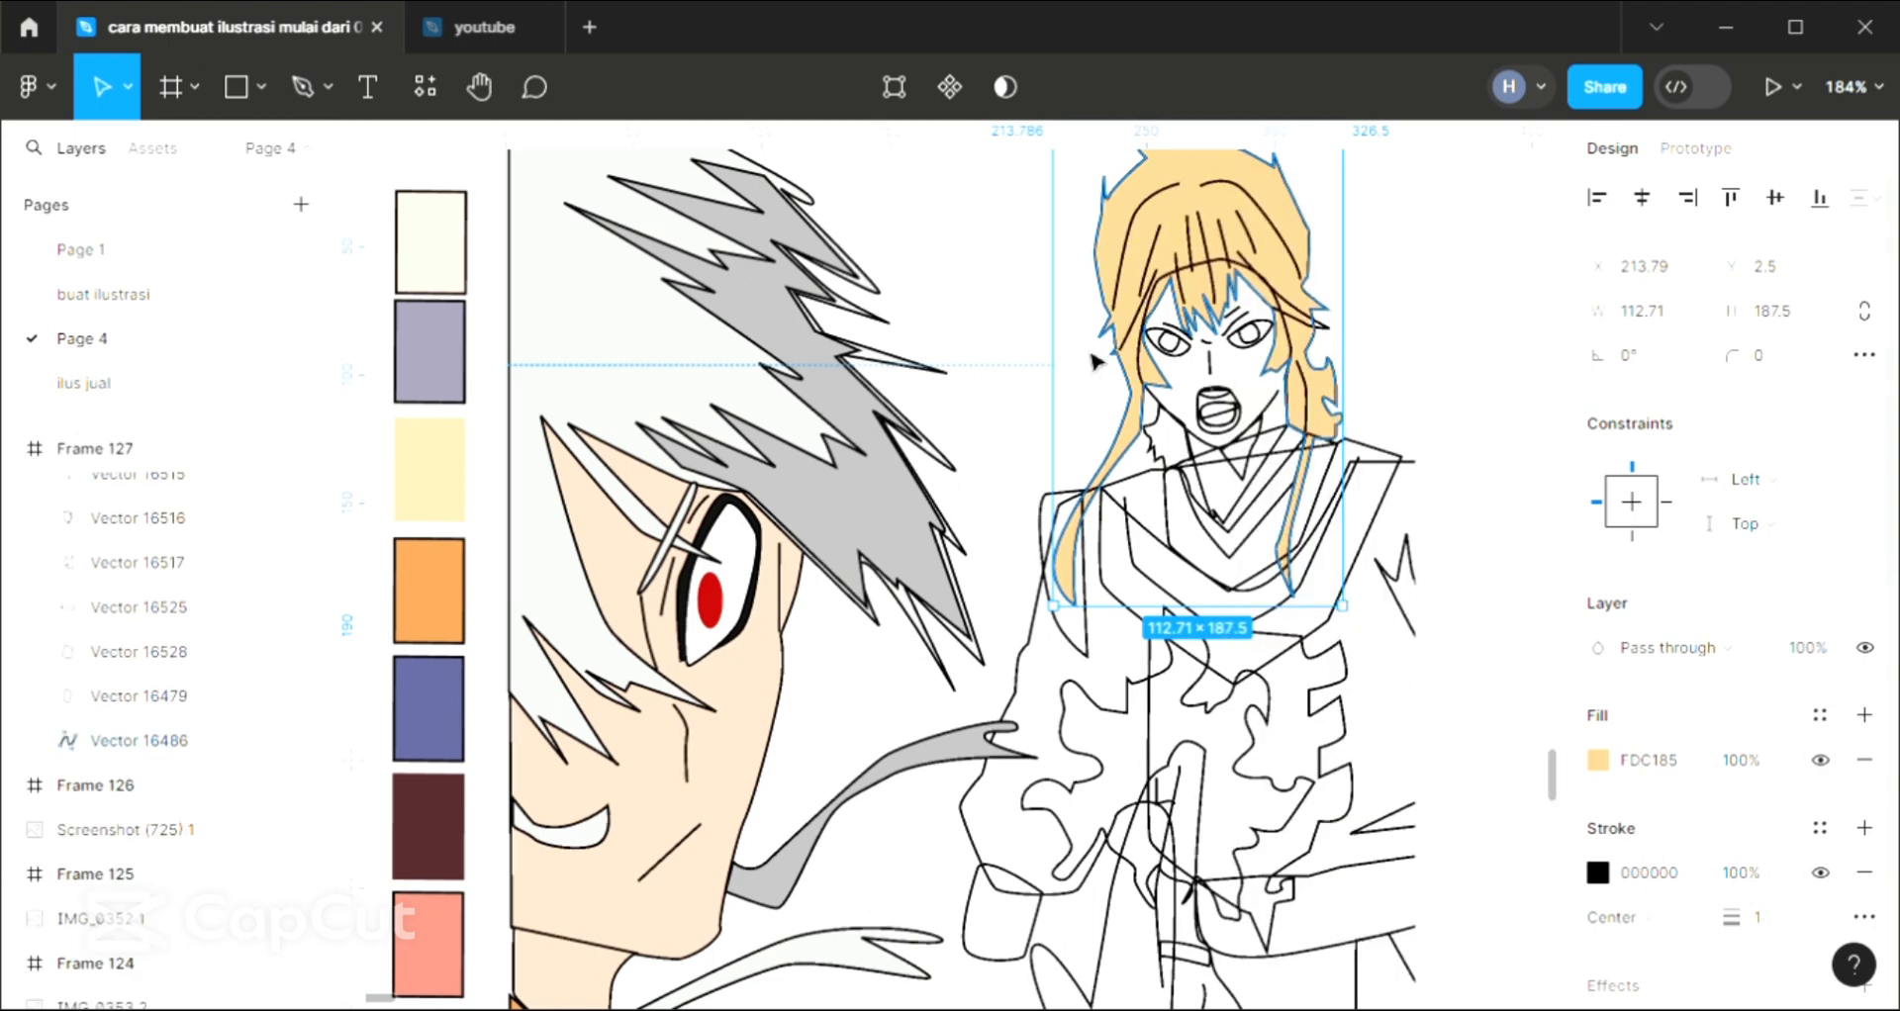
{"action": "left_click", "coordinate": [1458, 366]}
Fill the iris nearest the side hair lock on the standing character with FDC185 sampled from the hair
{"action": "left_click", "coordinate": [1270, 338]}
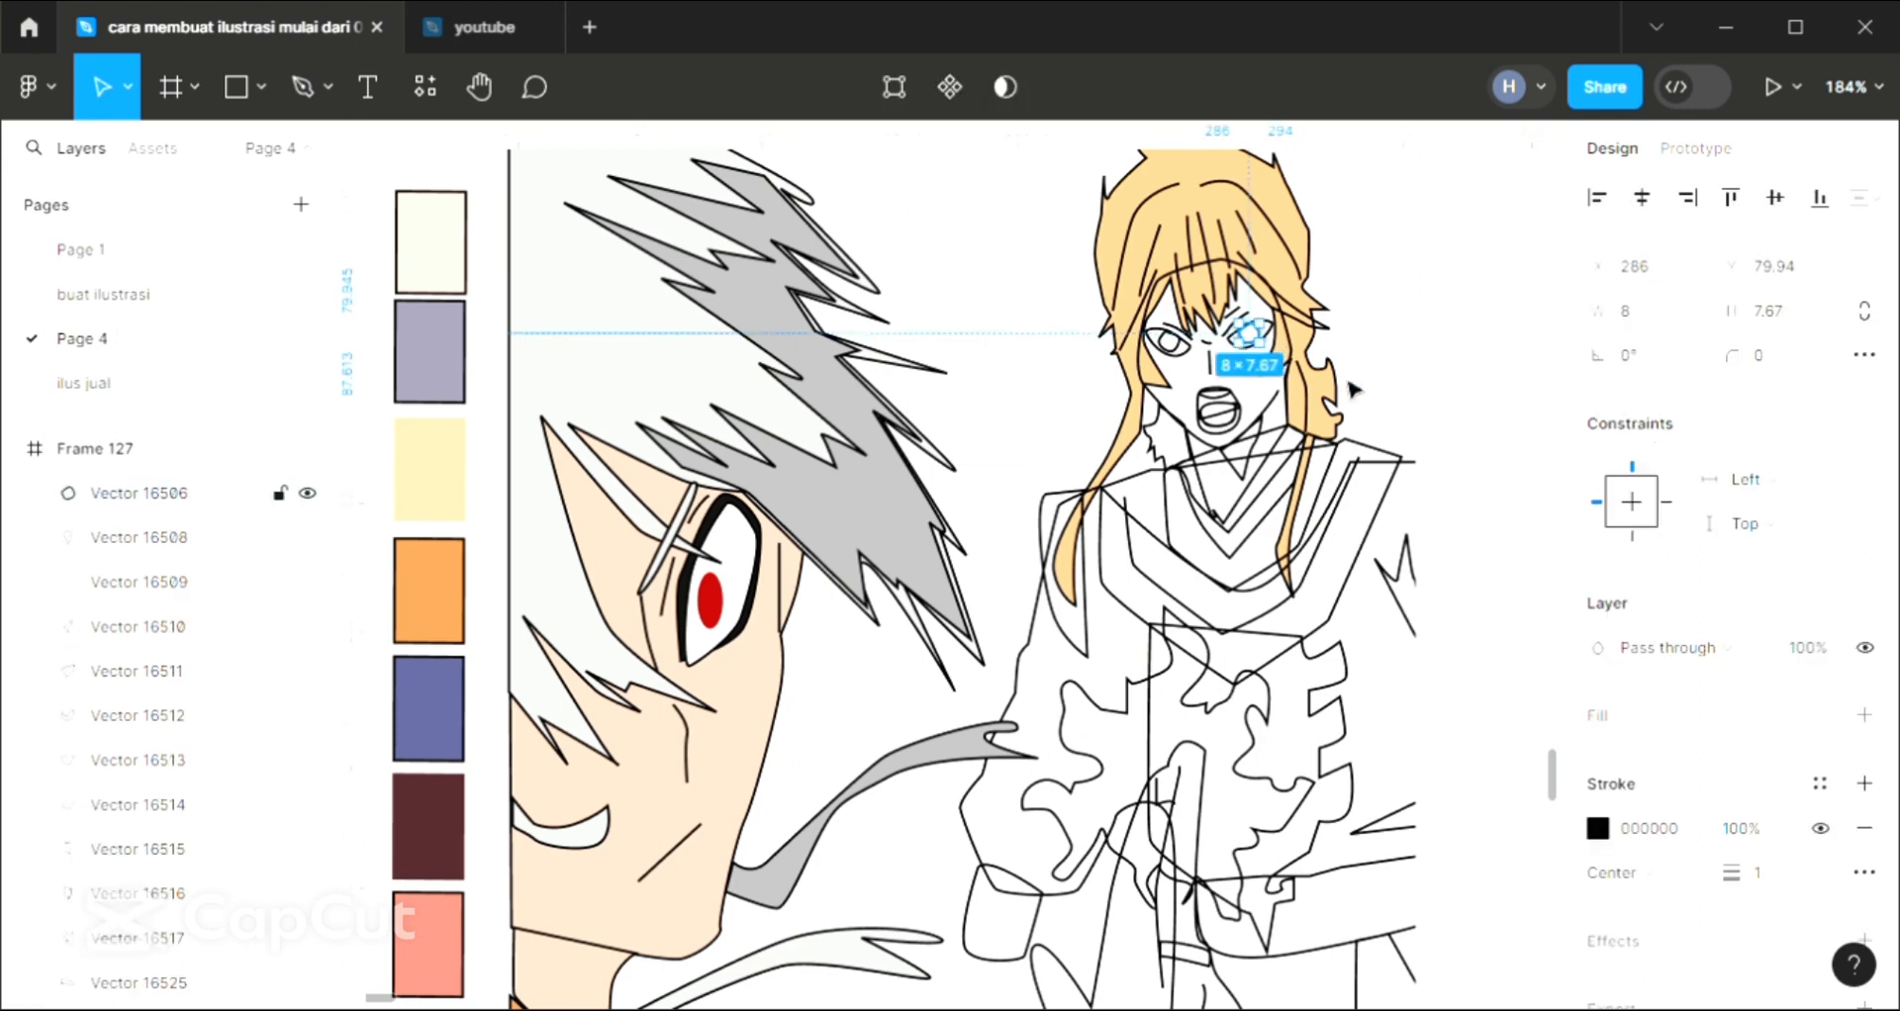
{"action": "left_click", "coordinate": [1868, 715]}
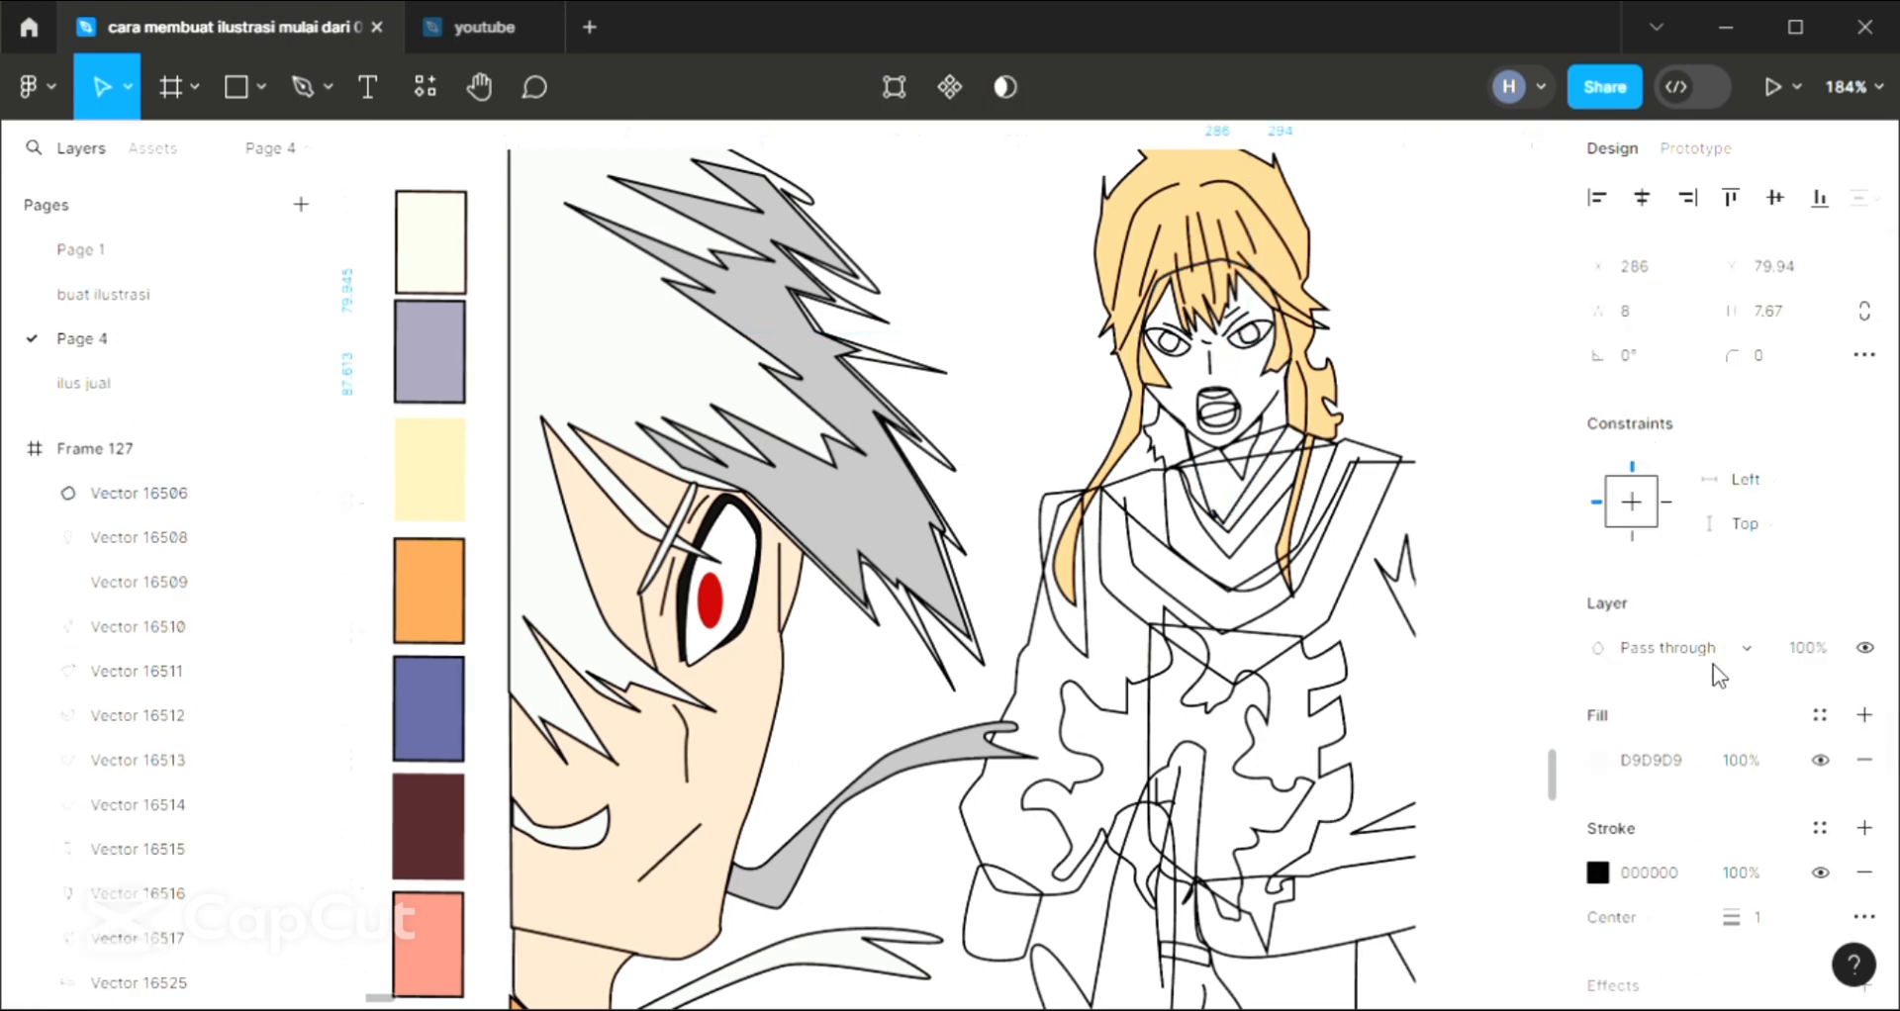
{"action": "key", "text": "i"}
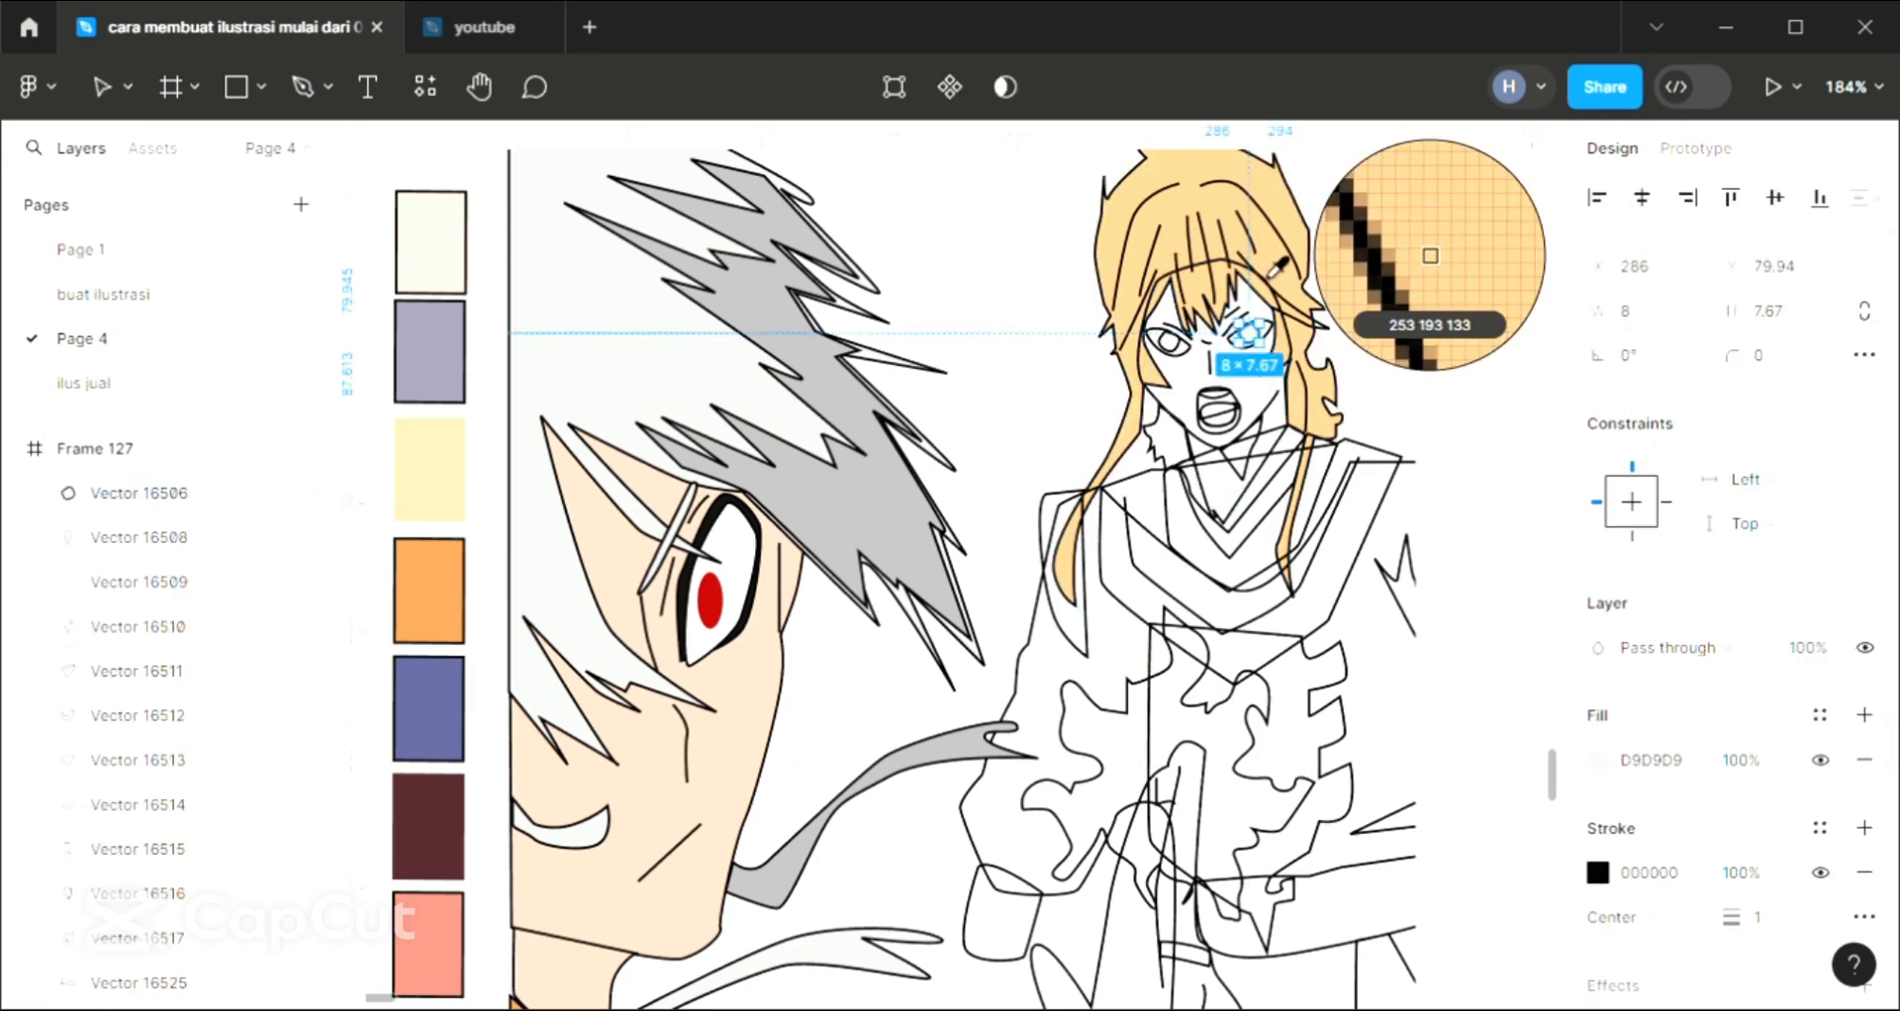
{"action": "left_click", "coordinate": [1273, 289]}
{"action": "left_click", "coordinate": [1435, 350]}
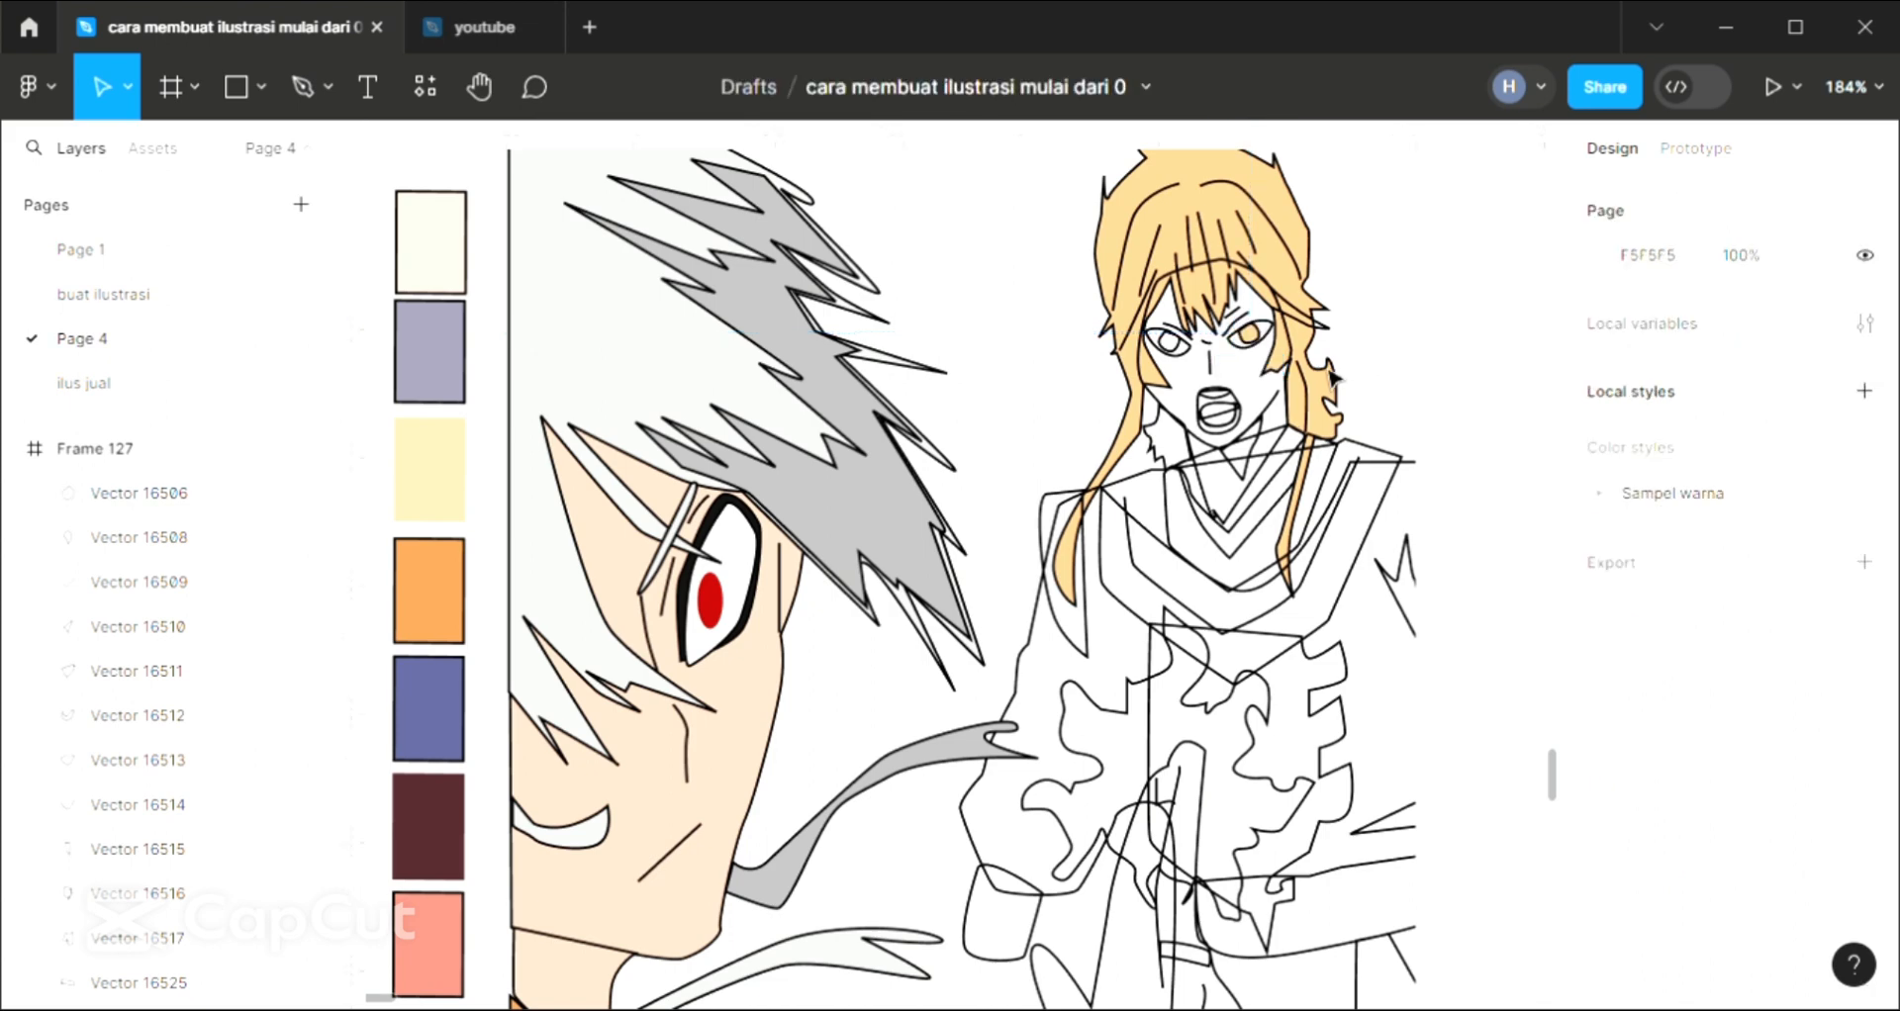
Fill the eye outline around the coloured iris with white FFFFFF
{"action": "left_click", "coordinate": [1250, 364]}
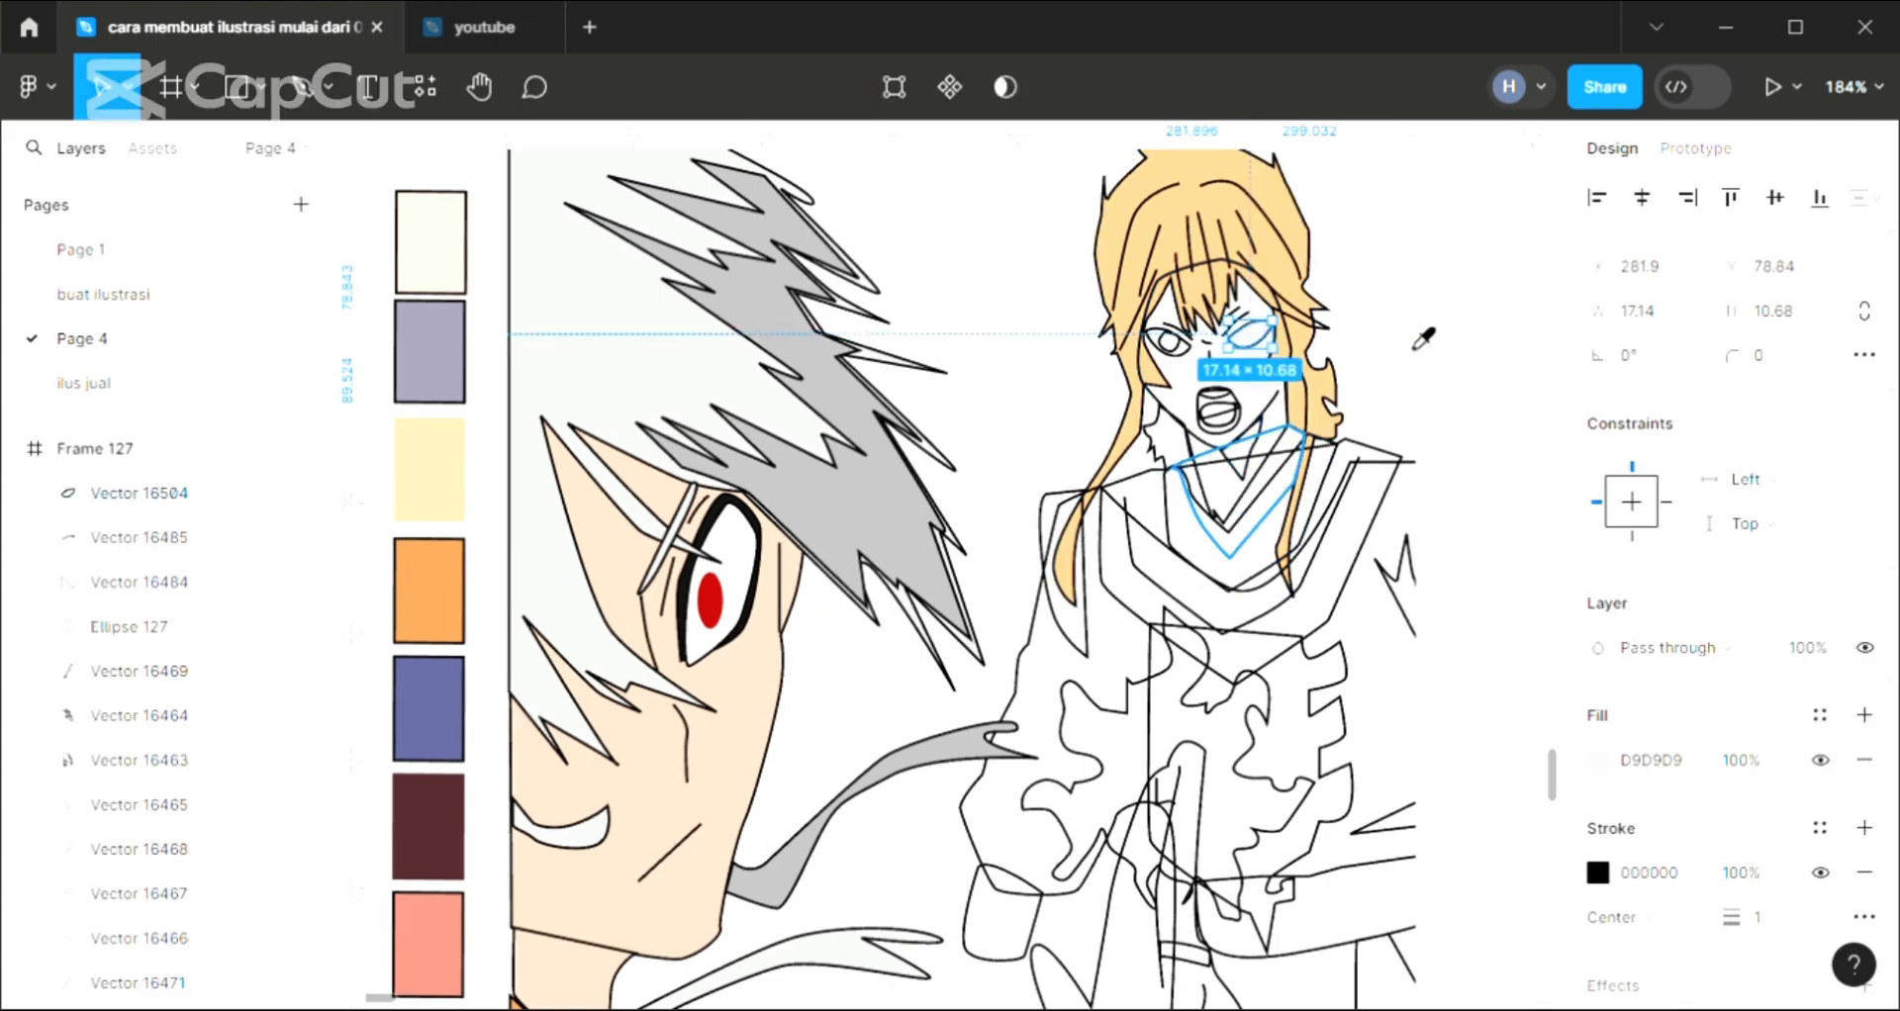
{"action": "key", "text": "i"}
{"action": "left_click", "coordinate": [1369, 295]}
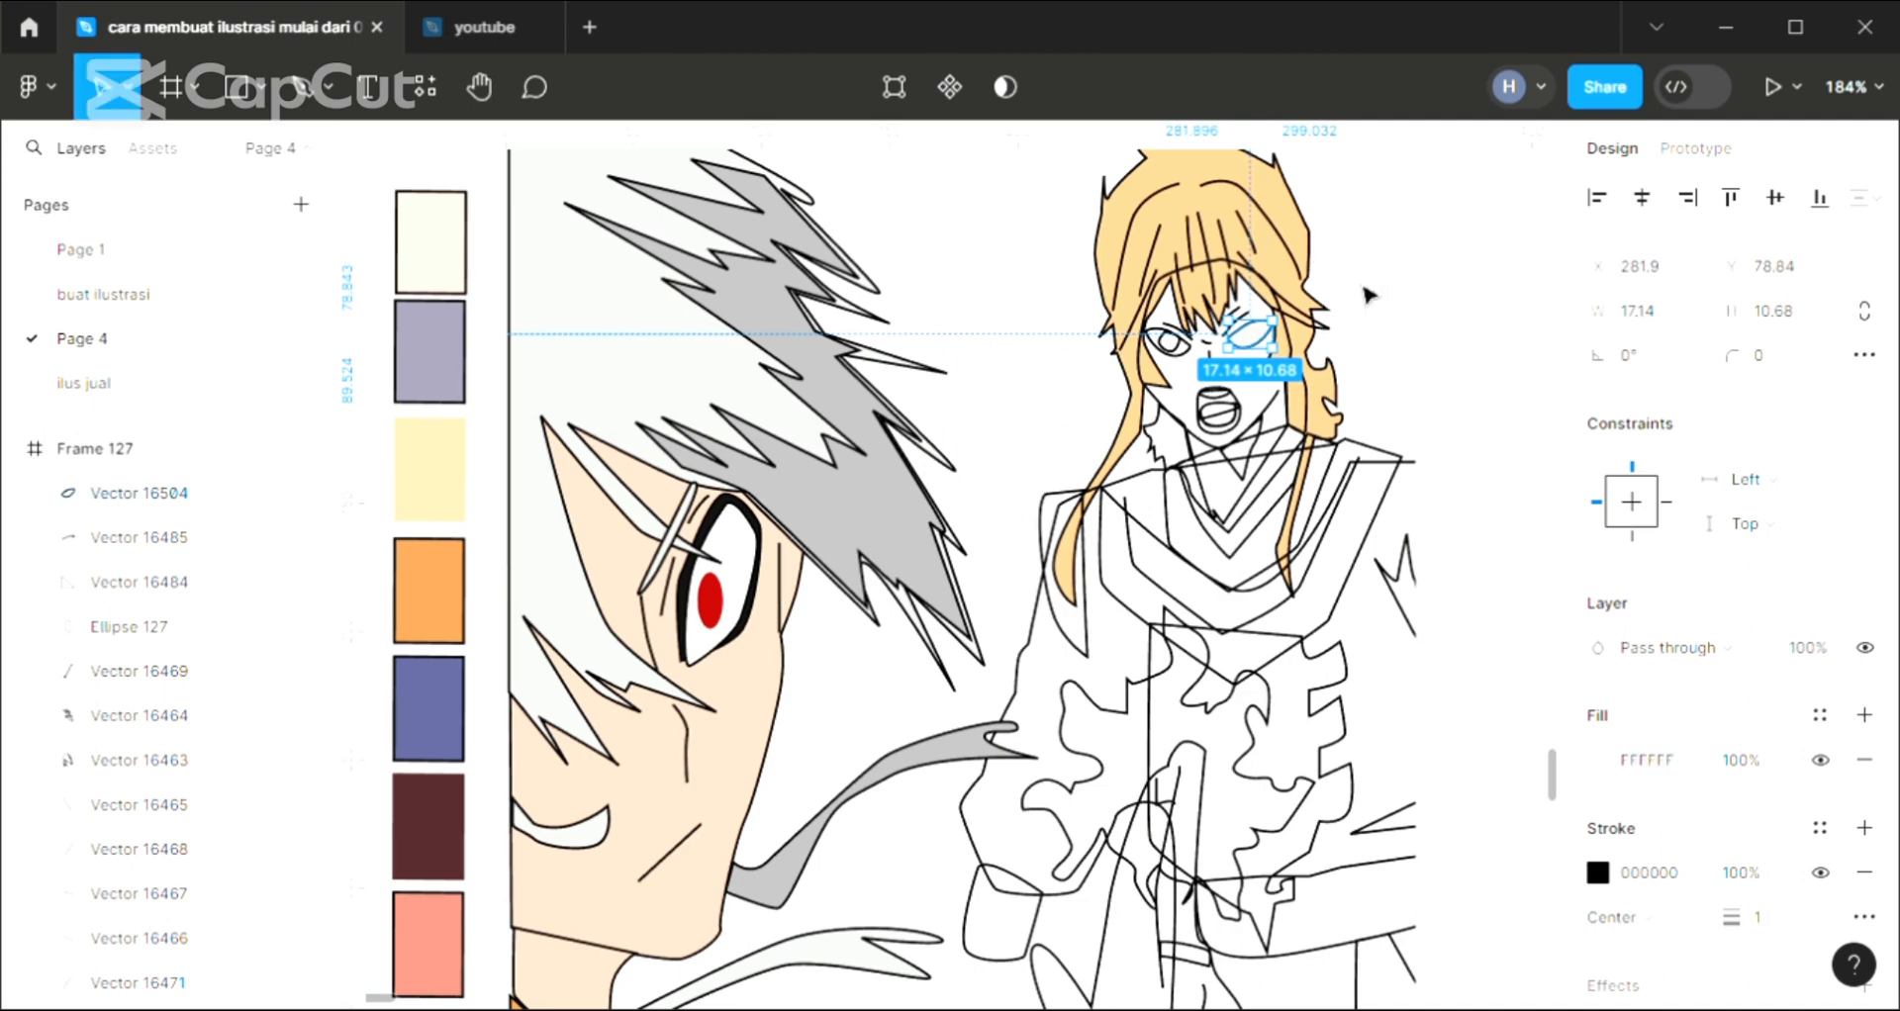
Try to reorder the white eye shape beneath its iris by shifting it one layer at a time
{"action": "key", "text": "ctrl+bracketleft"}
{"action": "key", "text": "ctrl+bracketleft"}
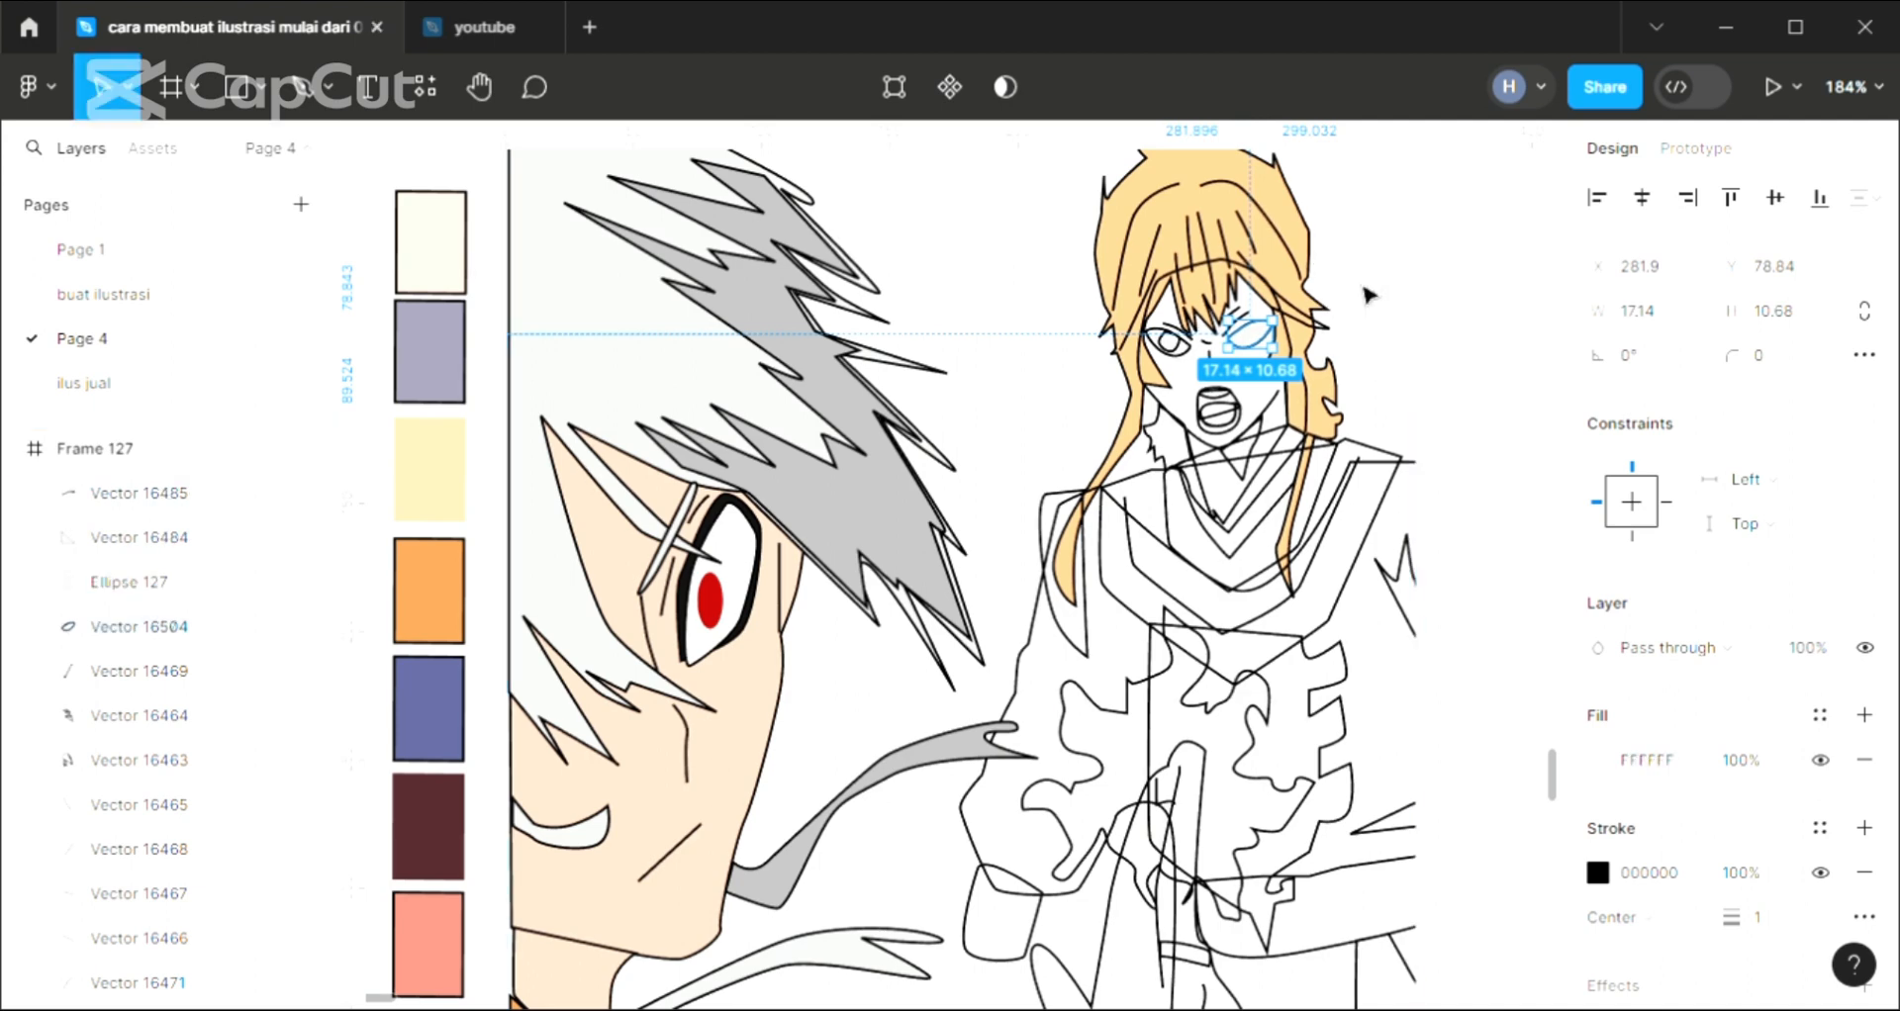
{"action": "key", "text": "ctrl+bracketleft"}
{"action": "key", "text": "ctrl+bracketleft"}
{"action": "key", "text": "ctrl+bracketleft"}
{"action": "key", "text": "ctrl+bracketleft"}
{"action": "key", "text": "ctrl+bracketleft"}
{"action": "key", "text": "ctrl+bracketleft"}
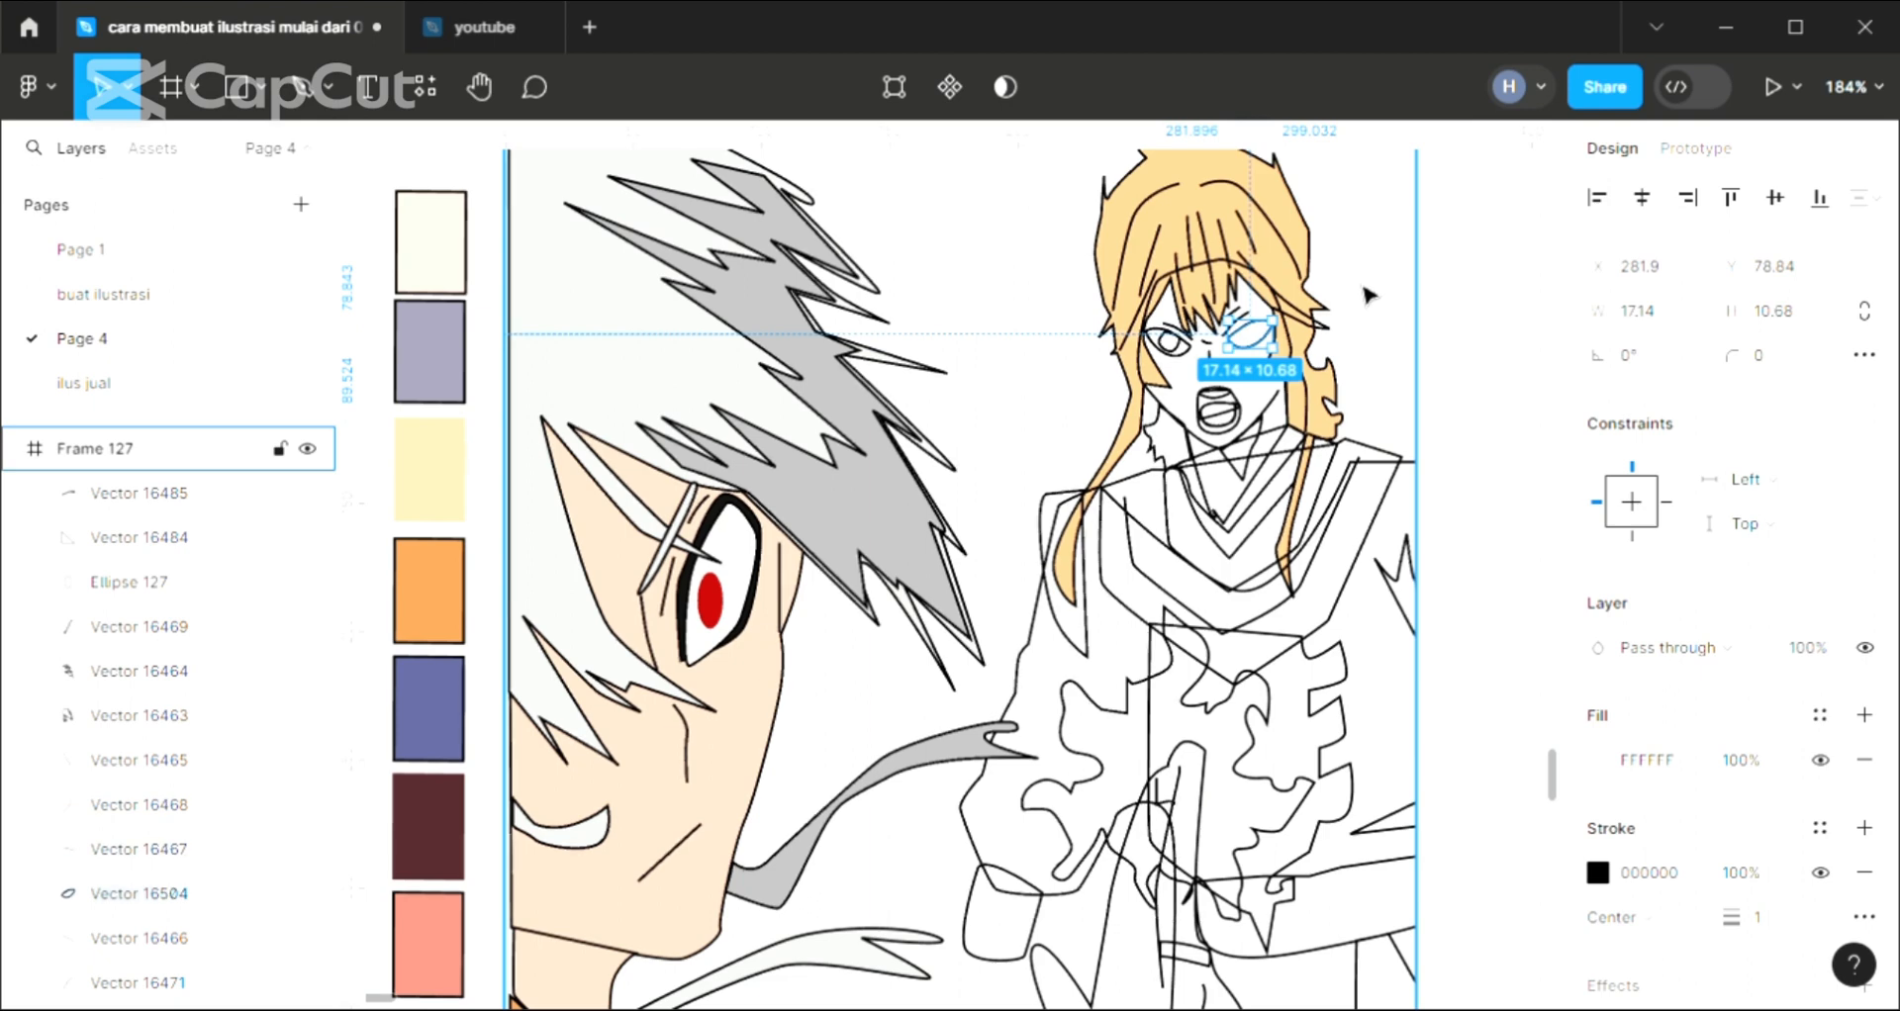
{"action": "key", "text": "ctrl+bracketright"}
{"action": "key", "text": "ctrl+bracketright"}
{"action": "key", "text": "ctrl+bracketright"}
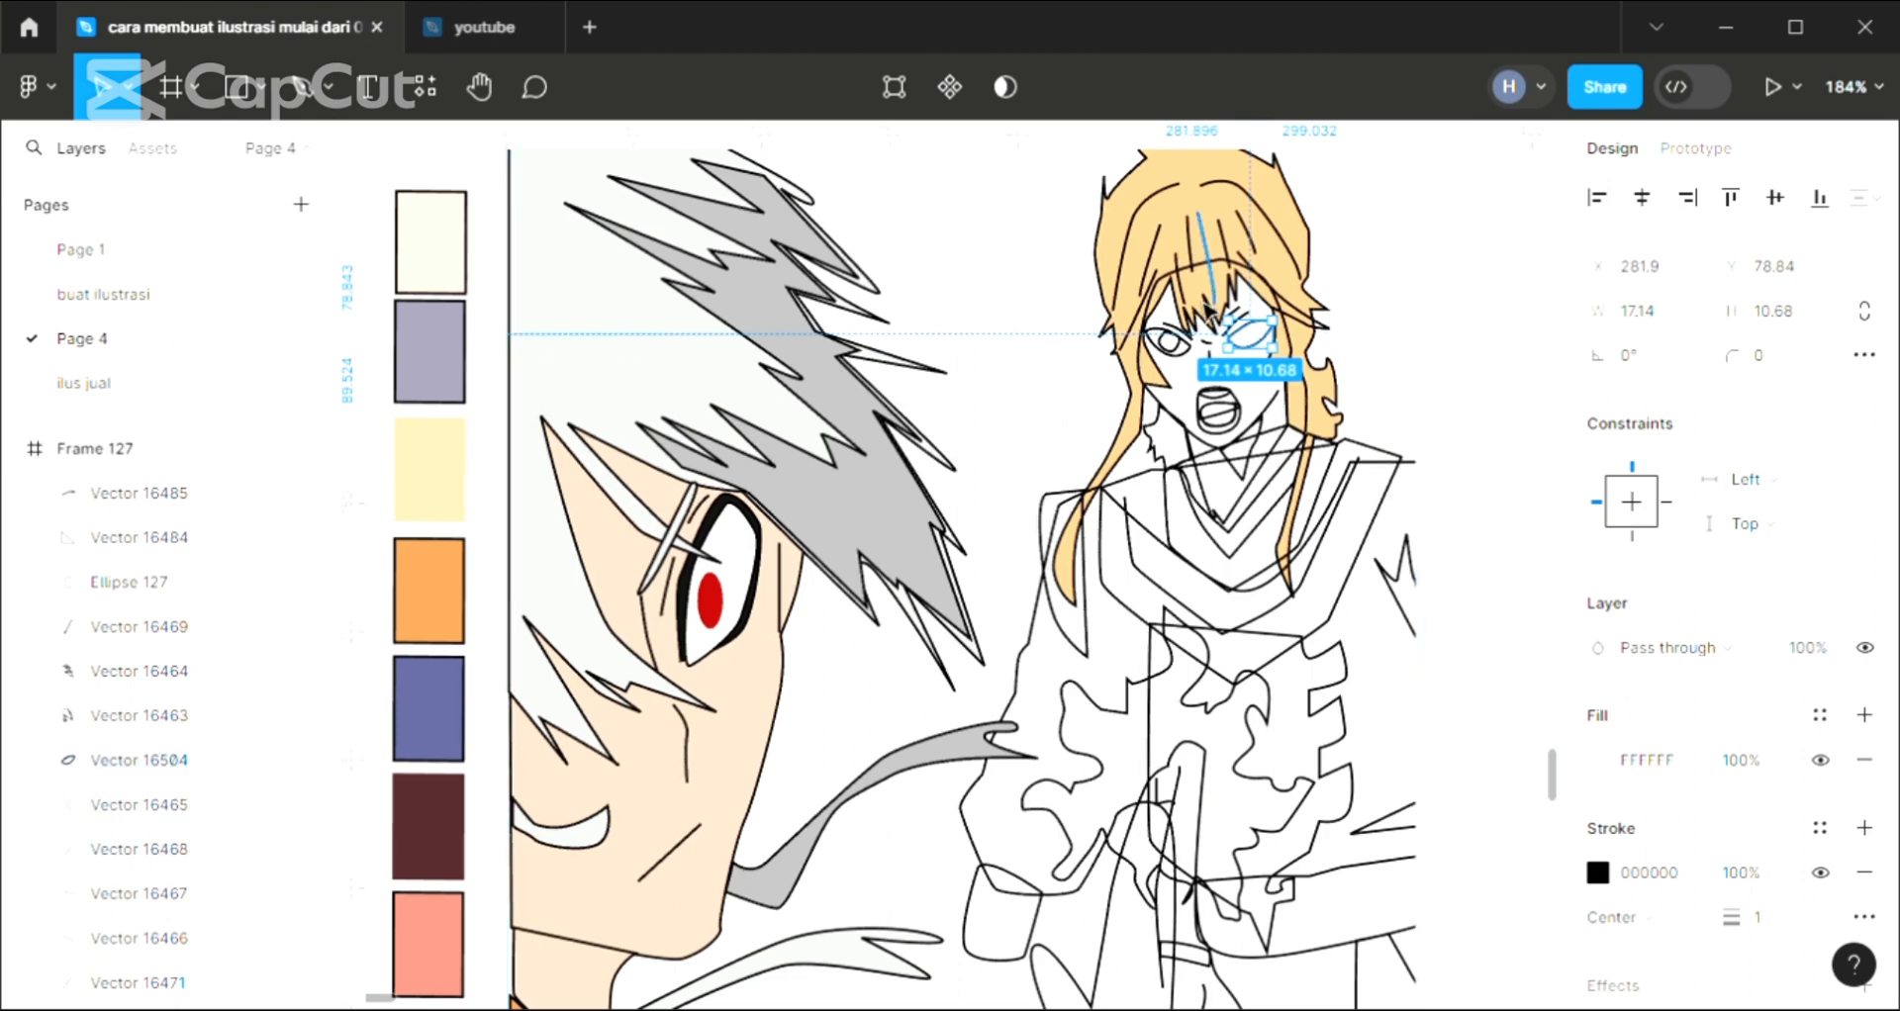
Send the white eye shape behind all the other shapes in the frame
{"action": "scroll", "coordinate": [1319, 355], "scroll_direction": "up", "scroll_amount": 2}
{"action": "scroll", "coordinate": [1319, 355], "scroll_direction": "up", "scroll_amount": 2}
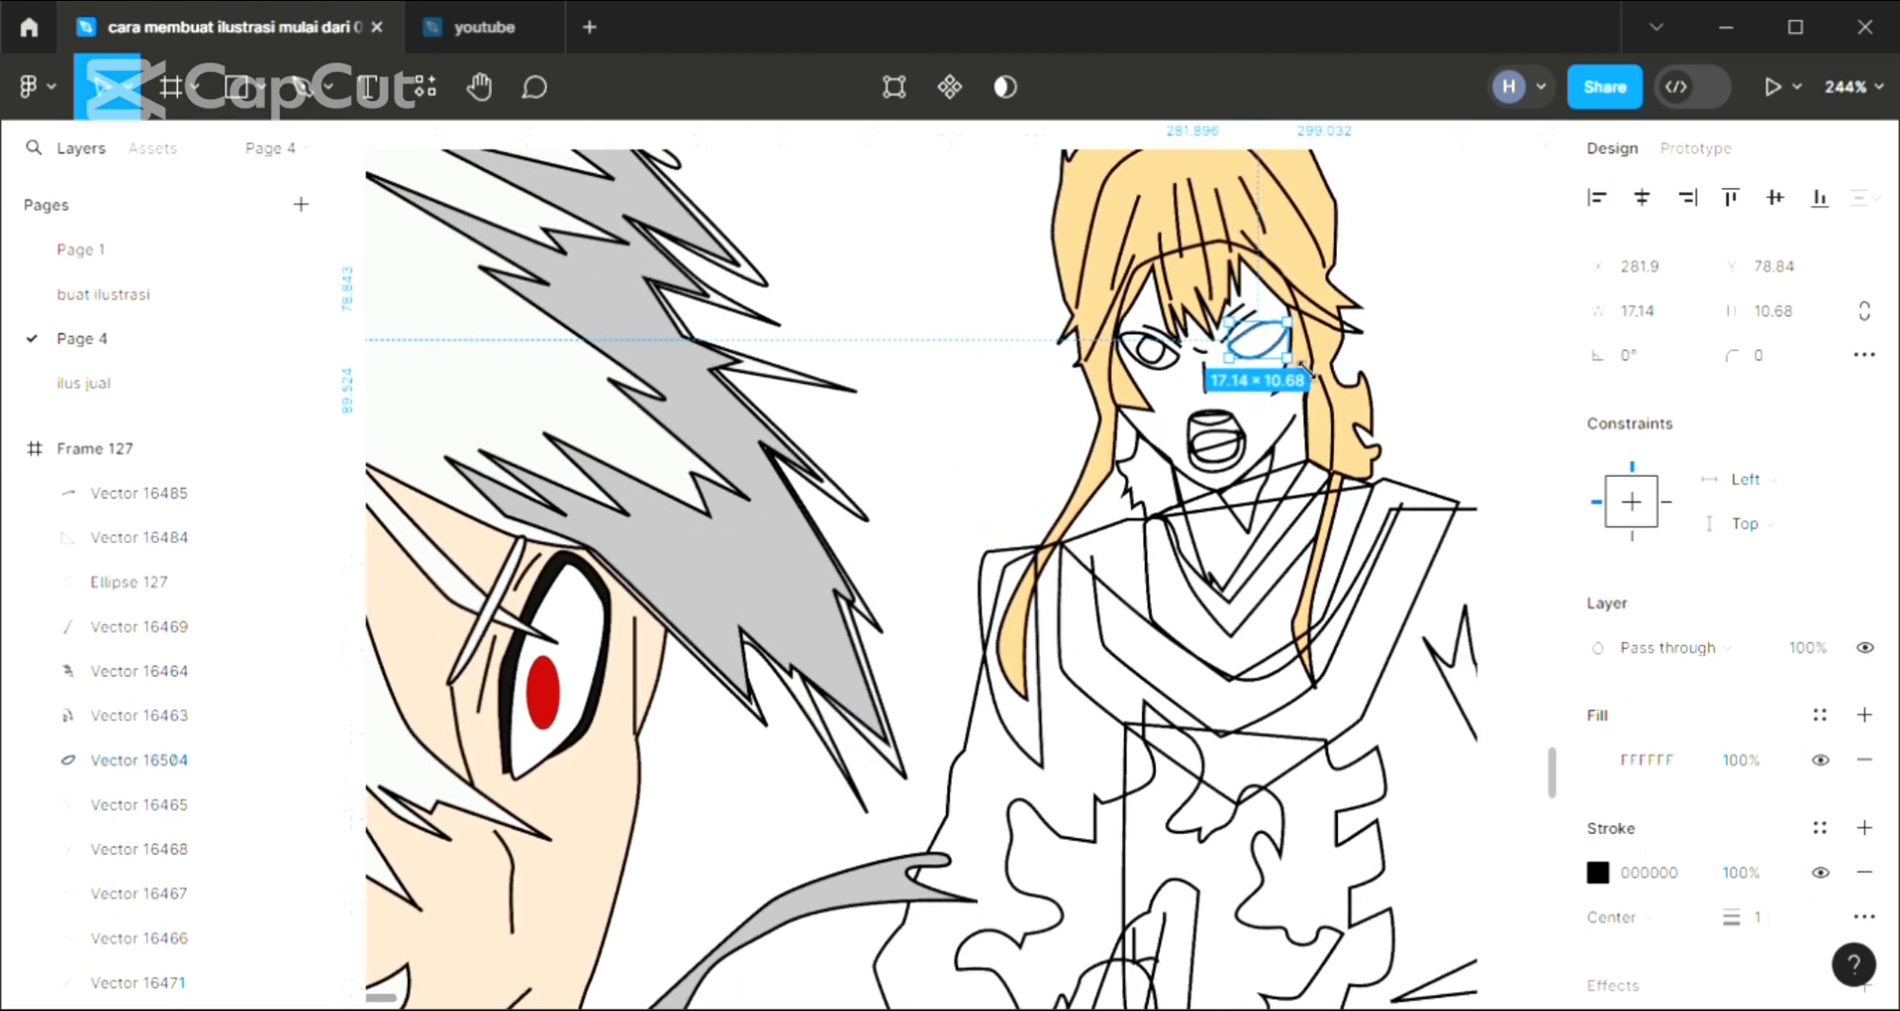
{"action": "key", "text": "ctrl+shift+bracketleft"}
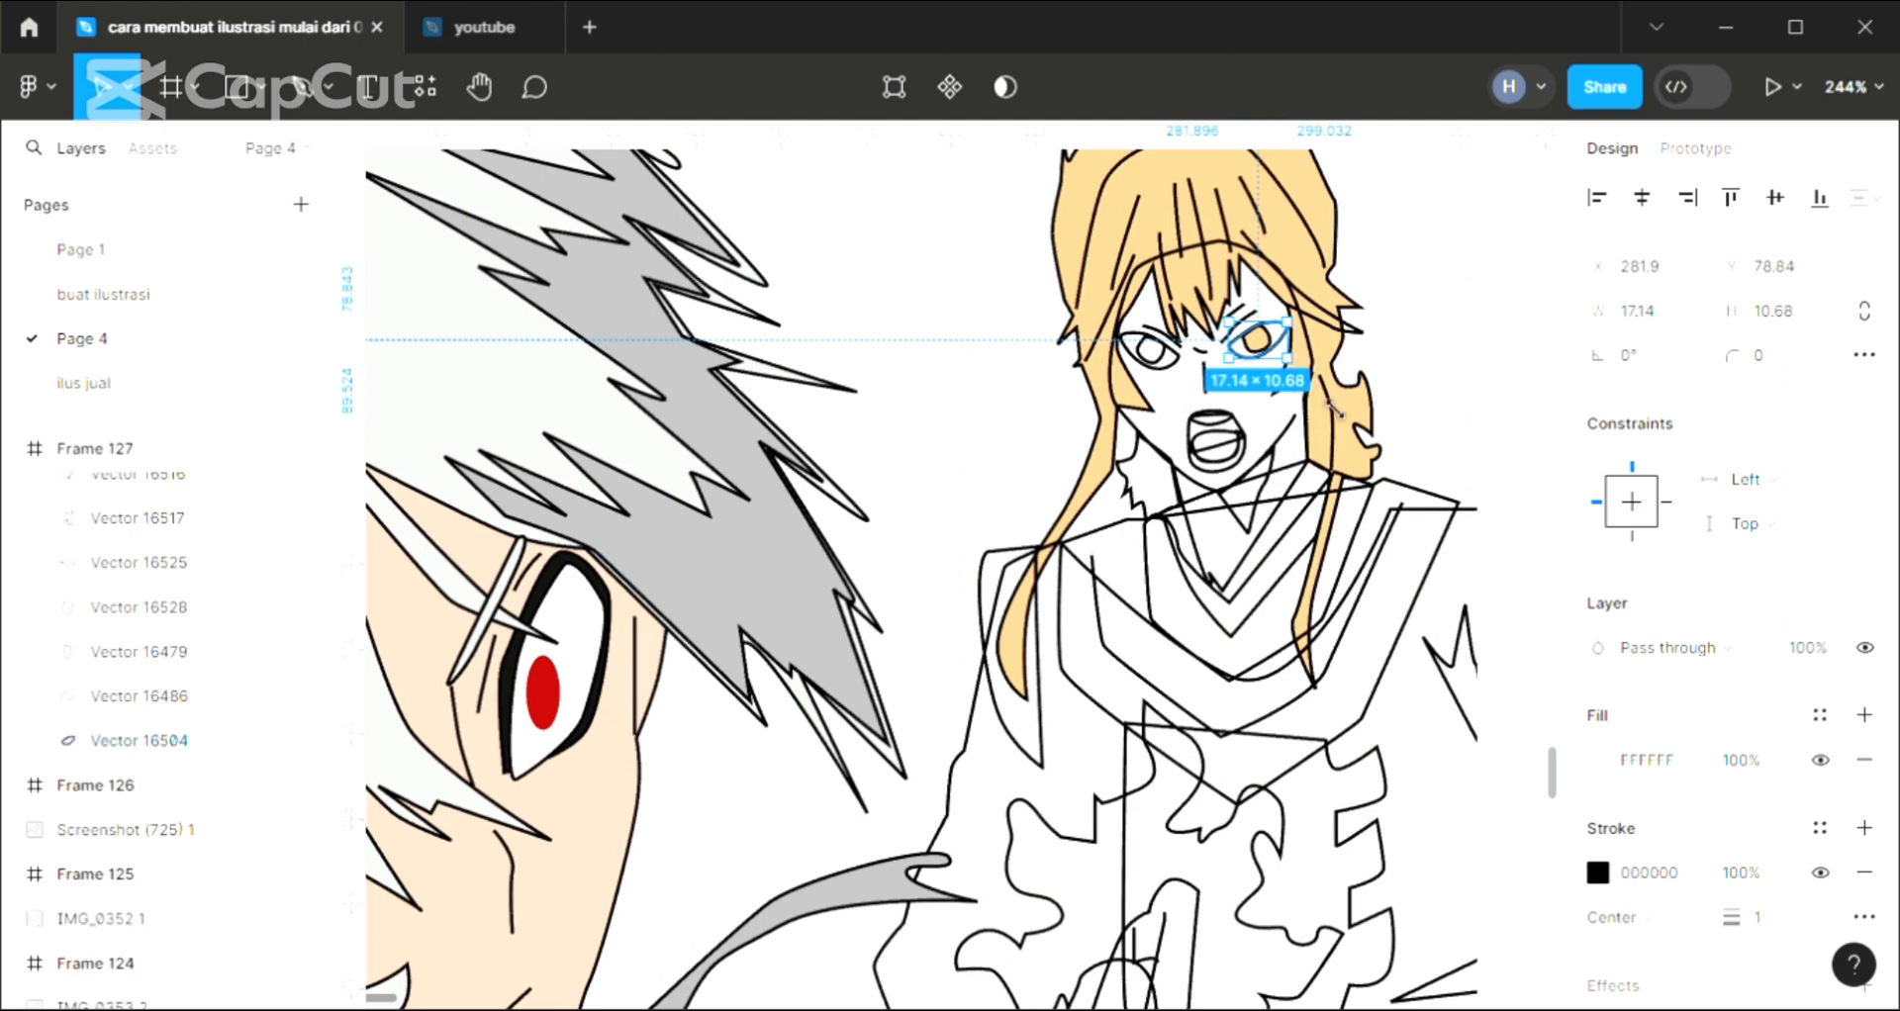
Fill the standing character's other iris with FDC185 sampled from the hair
{"action": "left_click", "coordinate": [1480, 366]}
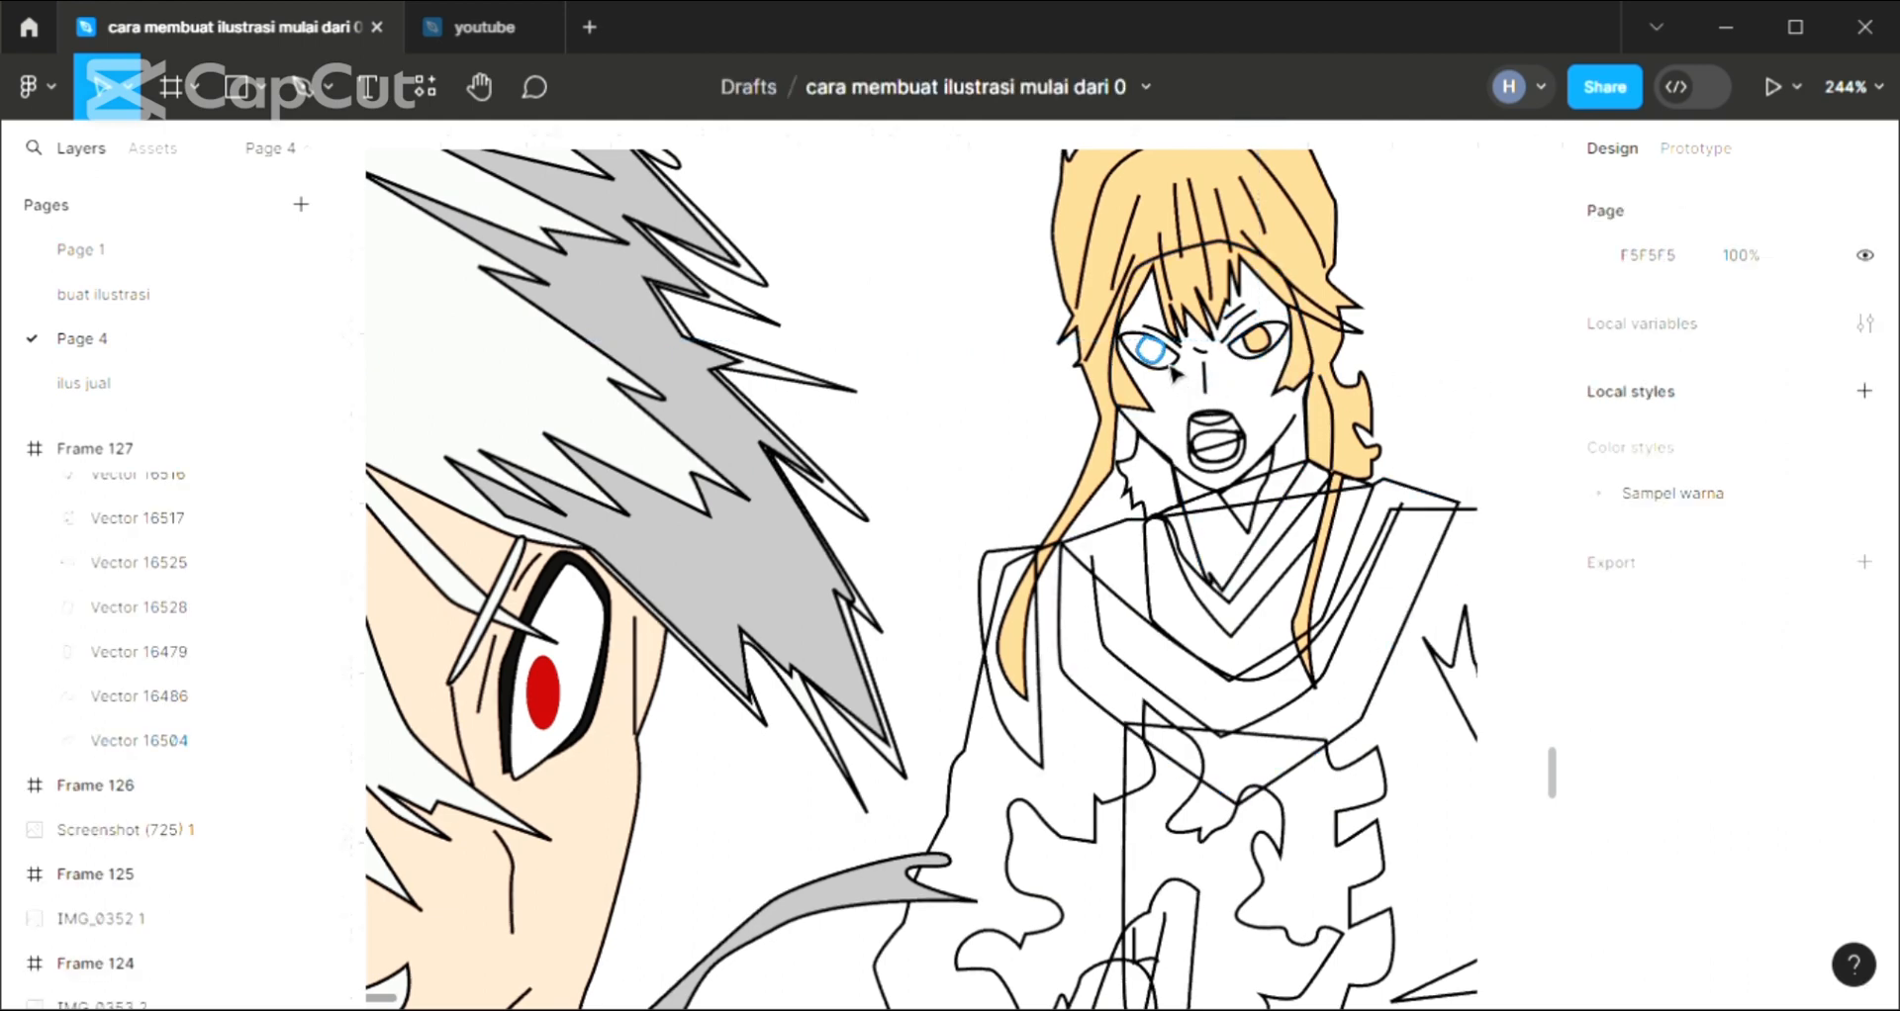
{"action": "left_click", "coordinate": [1175, 373]}
{"action": "left_click", "coordinate": [1867, 717]}
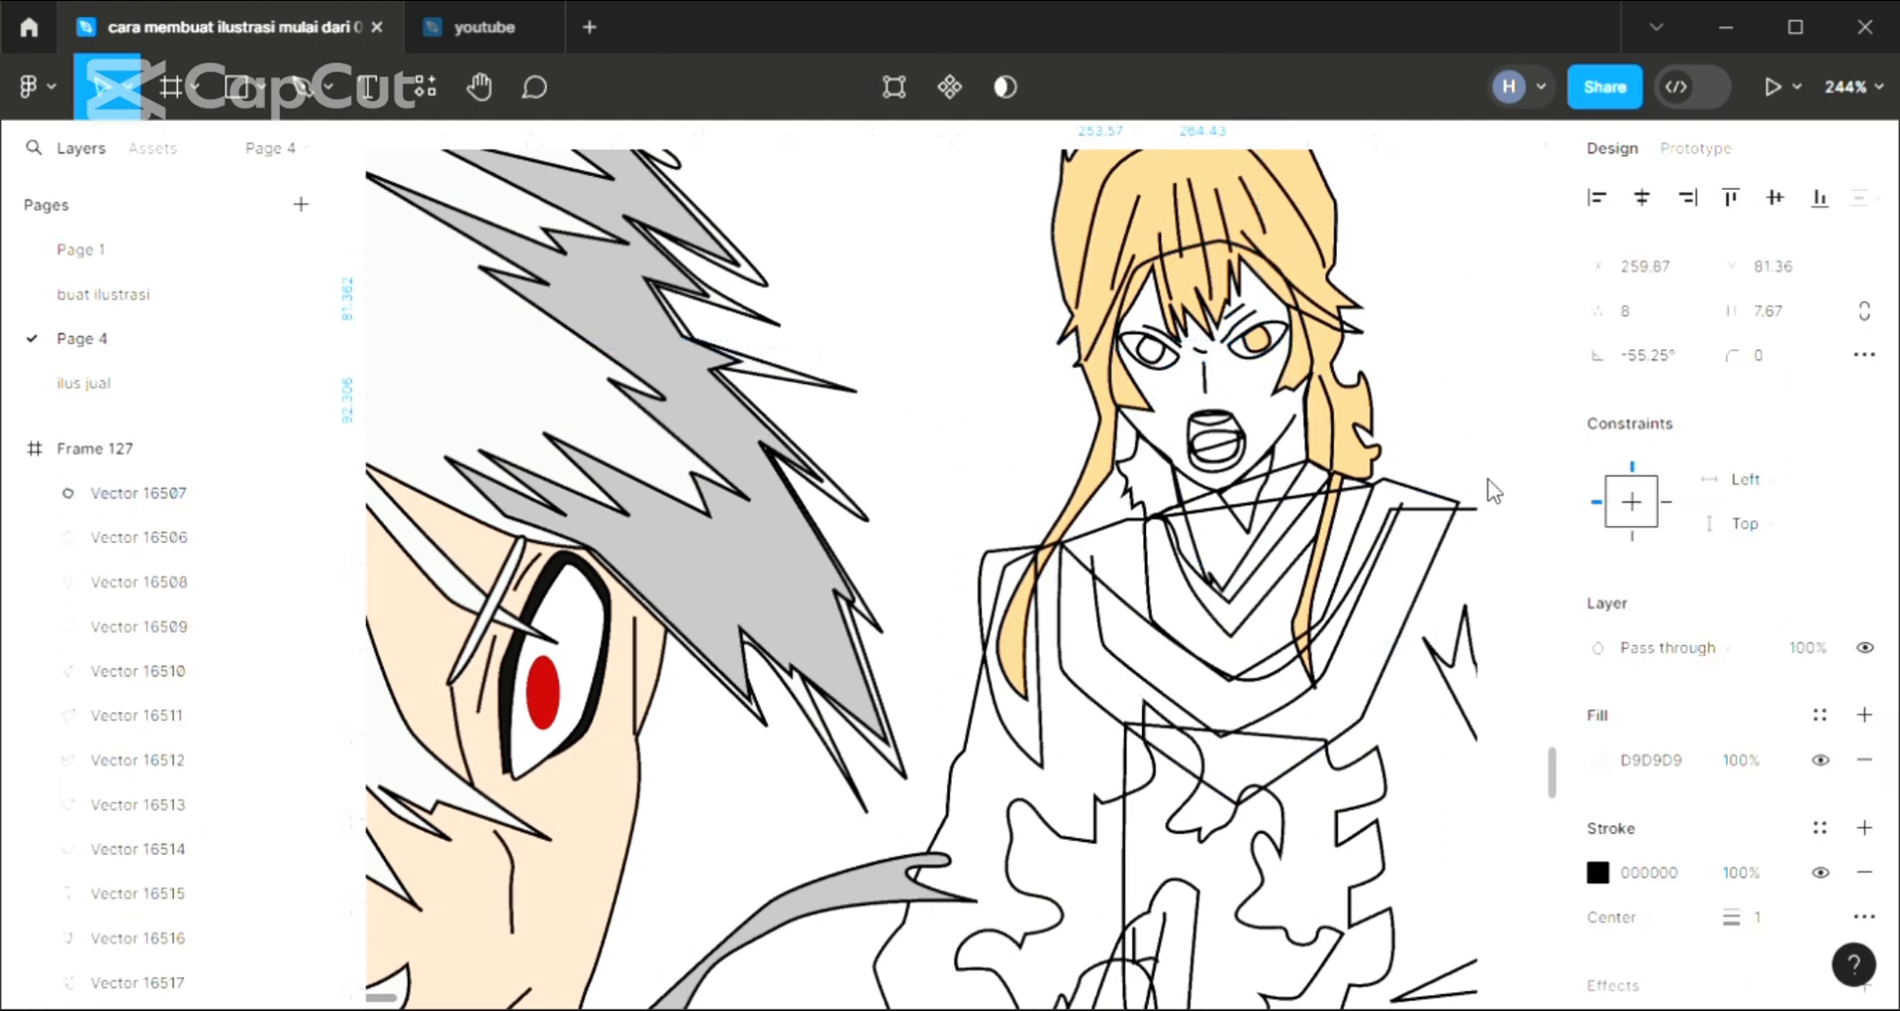
{"action": "key", "text": "i"}
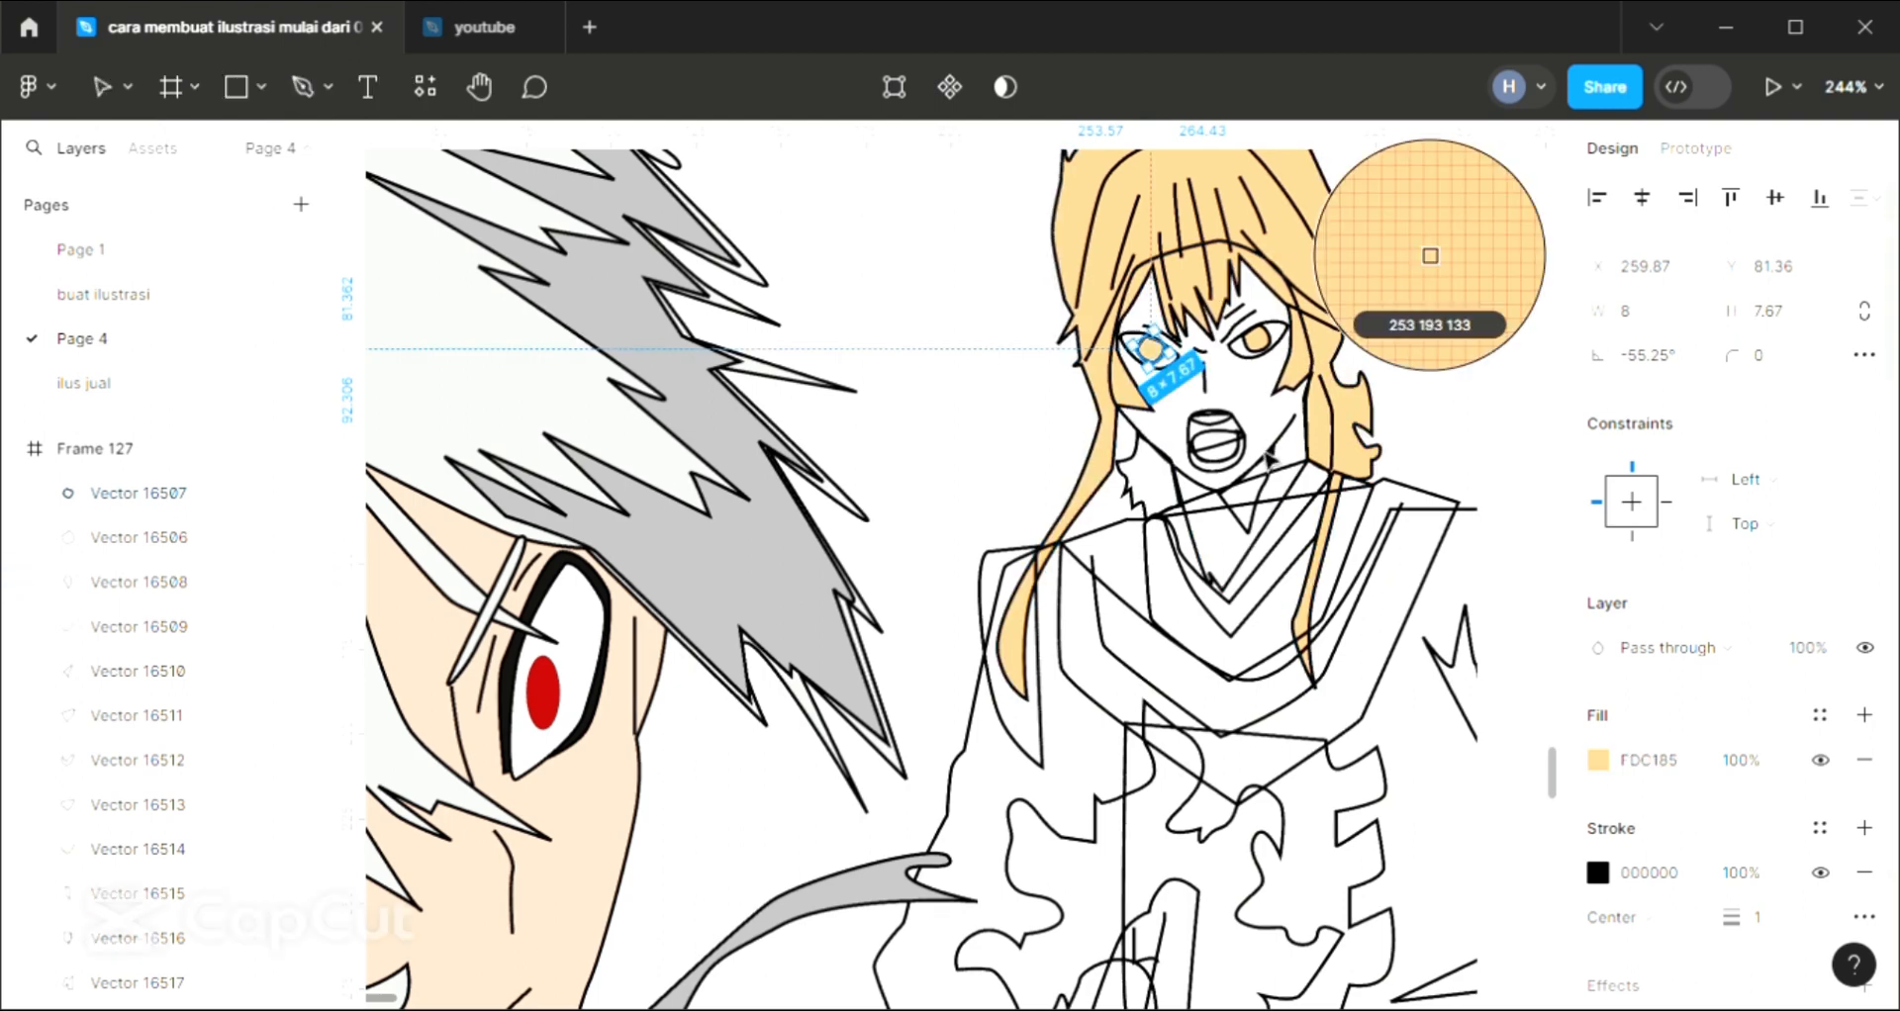
{"action": "left_click", "coordinate": [1290, 255]}
{"action": "key", "text": "Escape"}
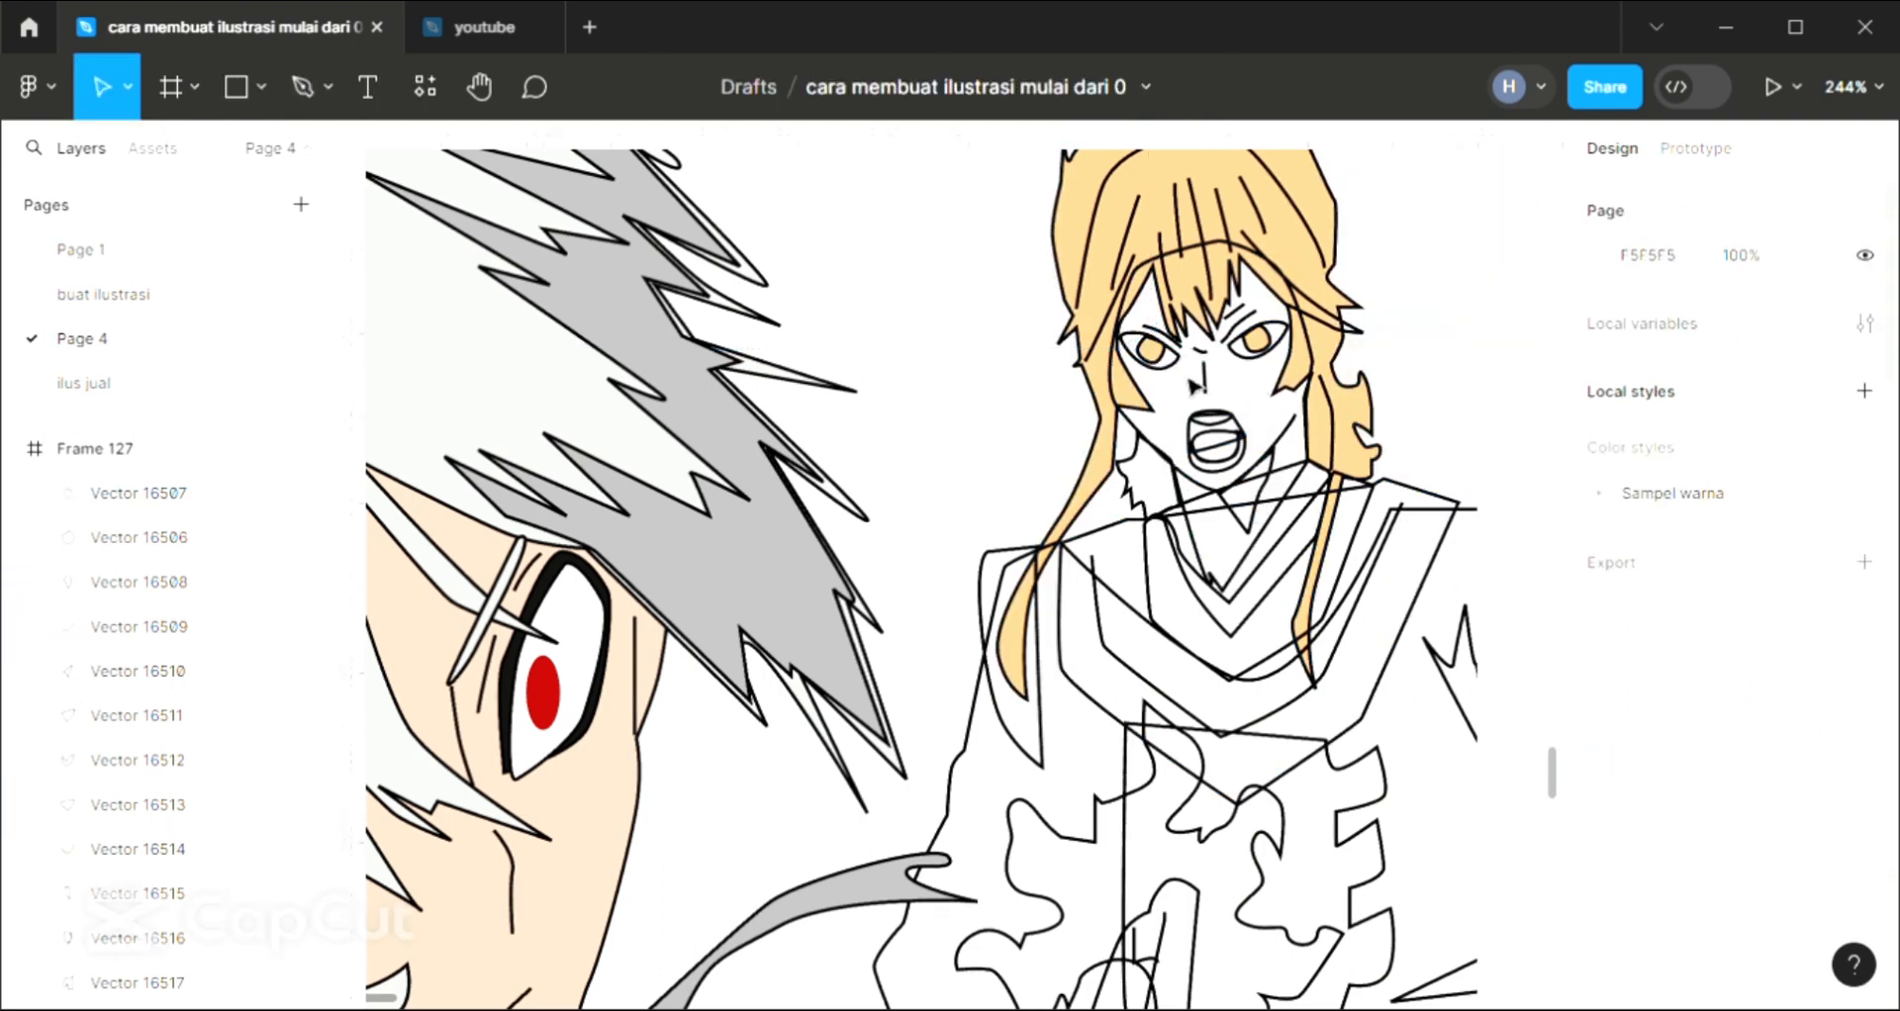
Fill the eye outline around that iris with white FFFFFF and send it behind the other shapes
{"action": "left_click", "coordinate": [1187, 378]}
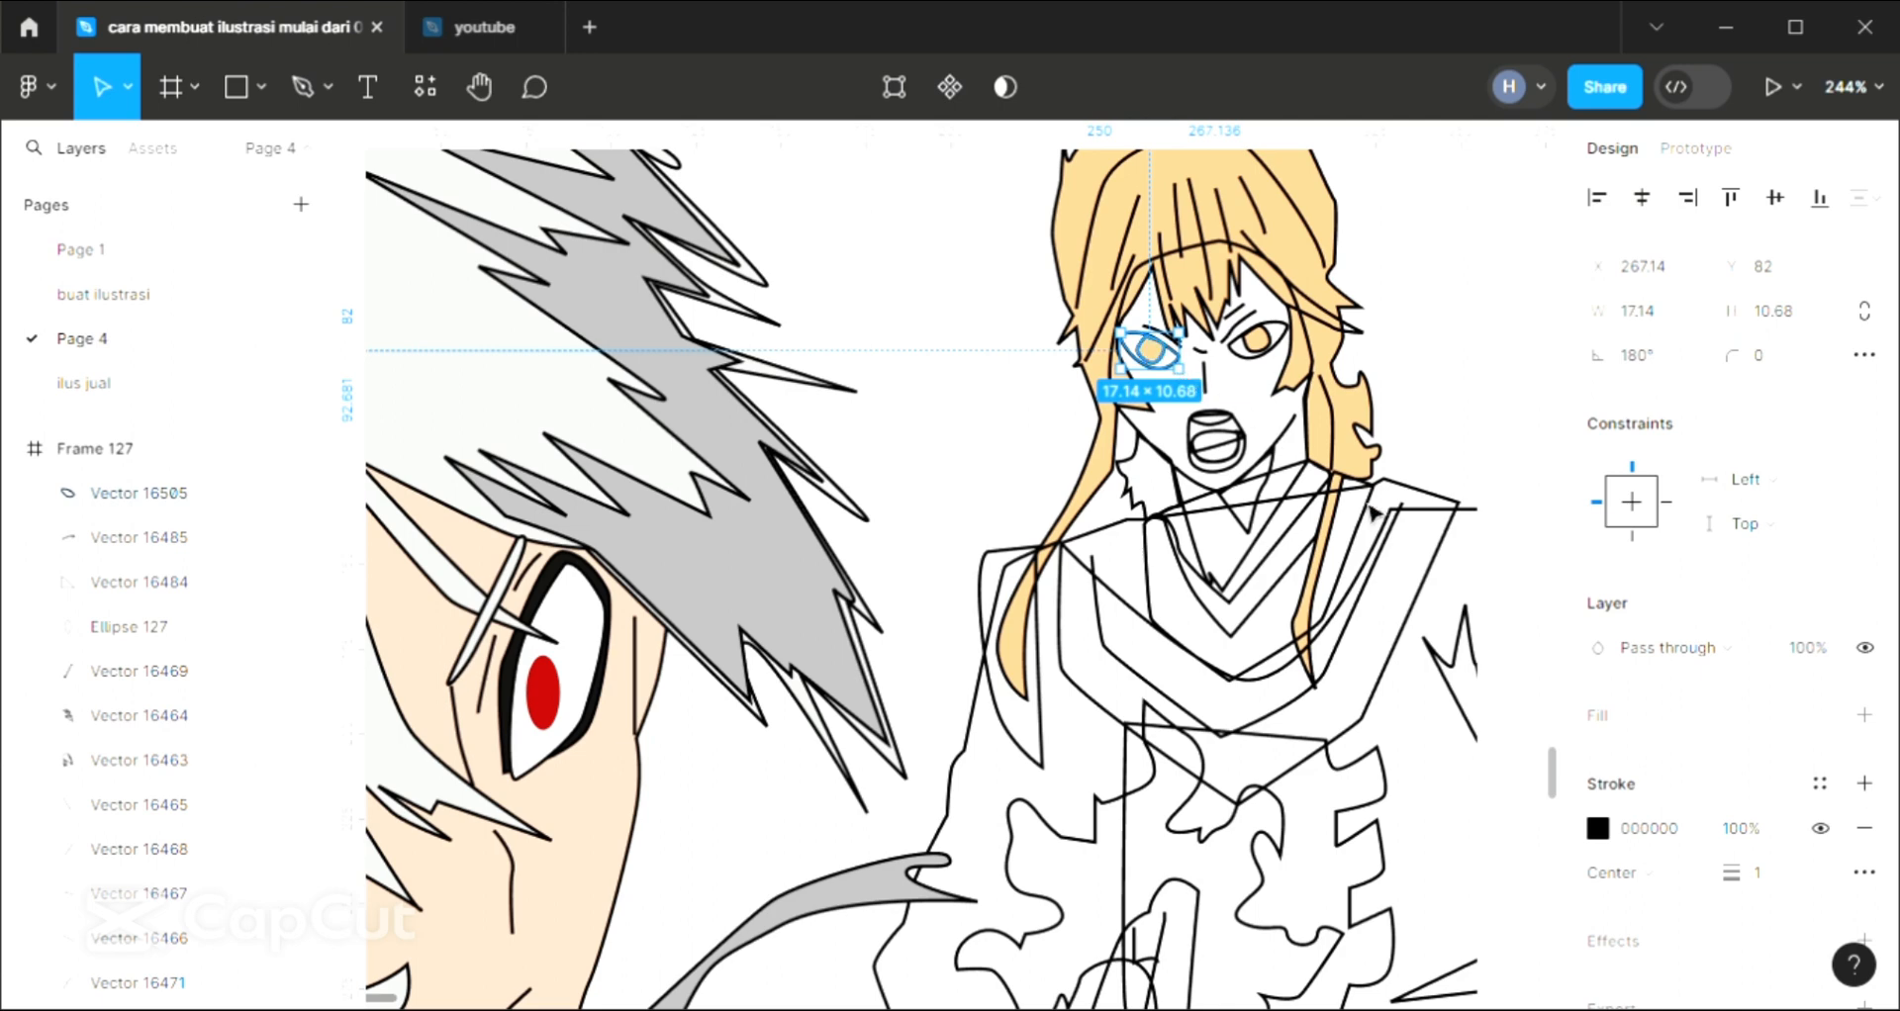
{"action": "left_click", "coordinate": [1864, 716]}
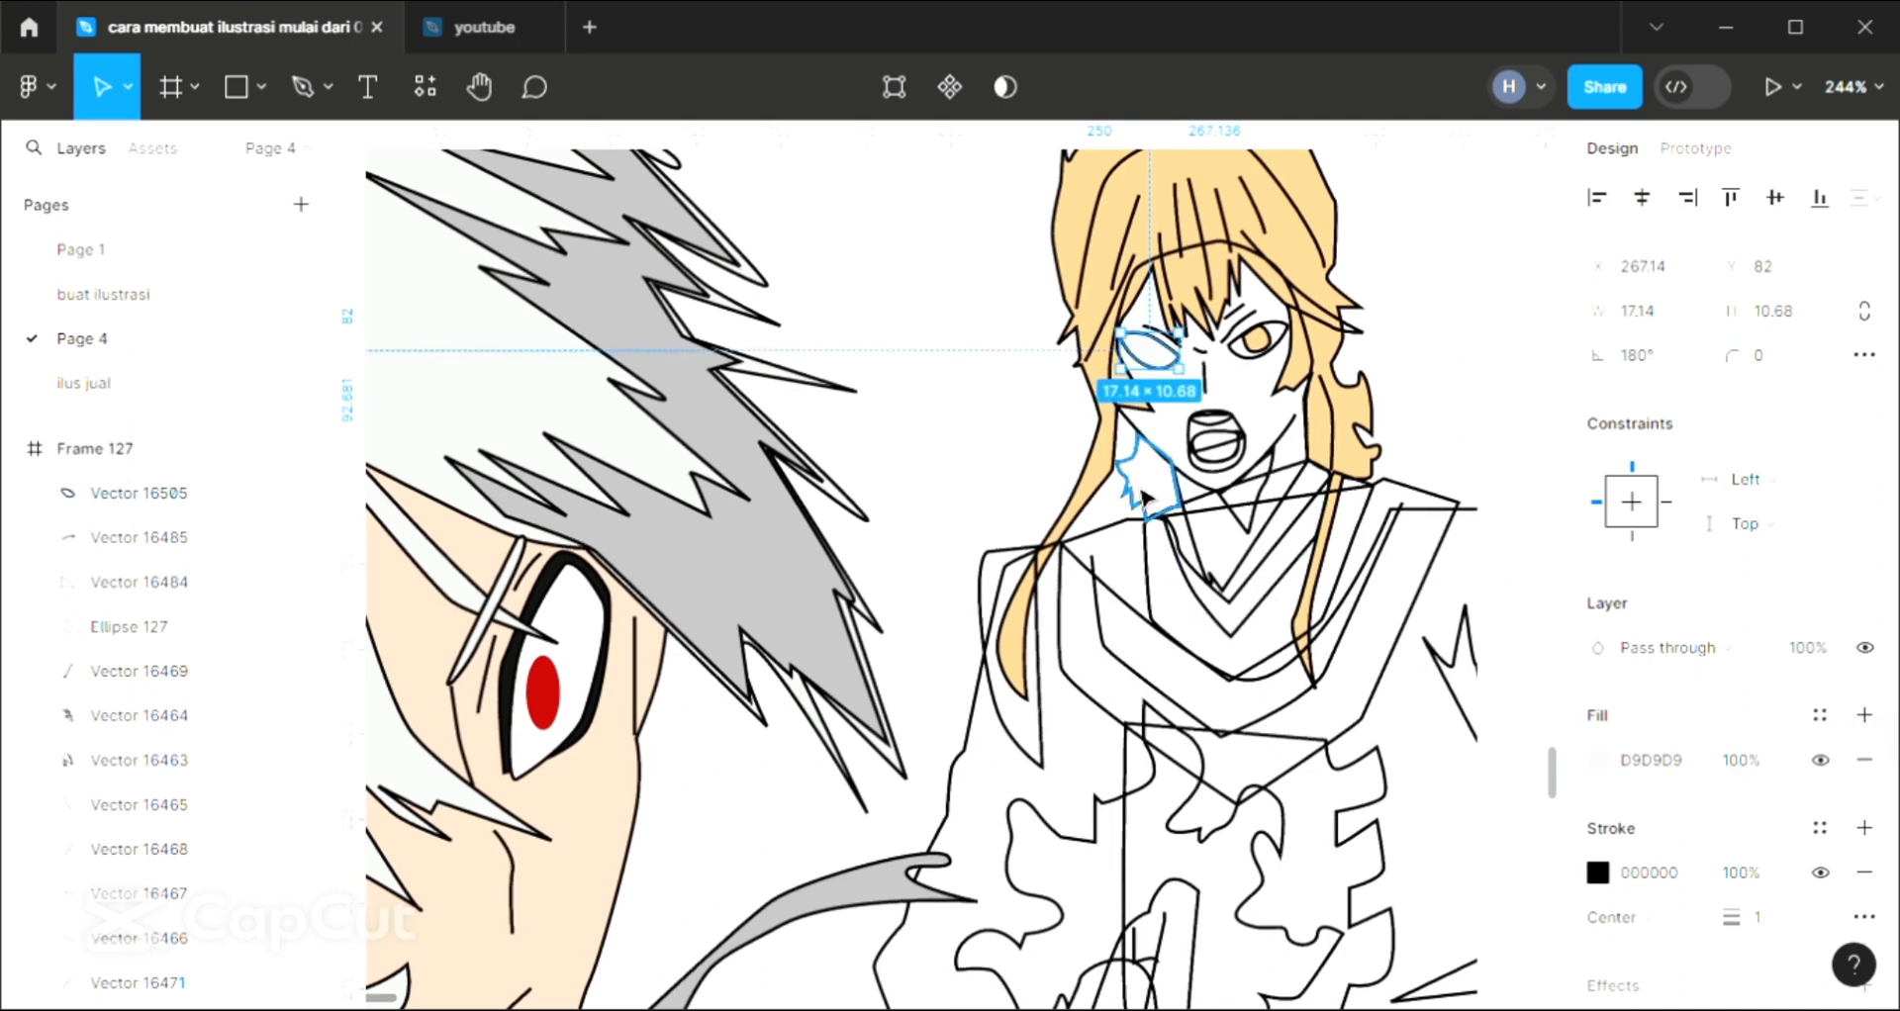
{"action": "key", "text": "["}
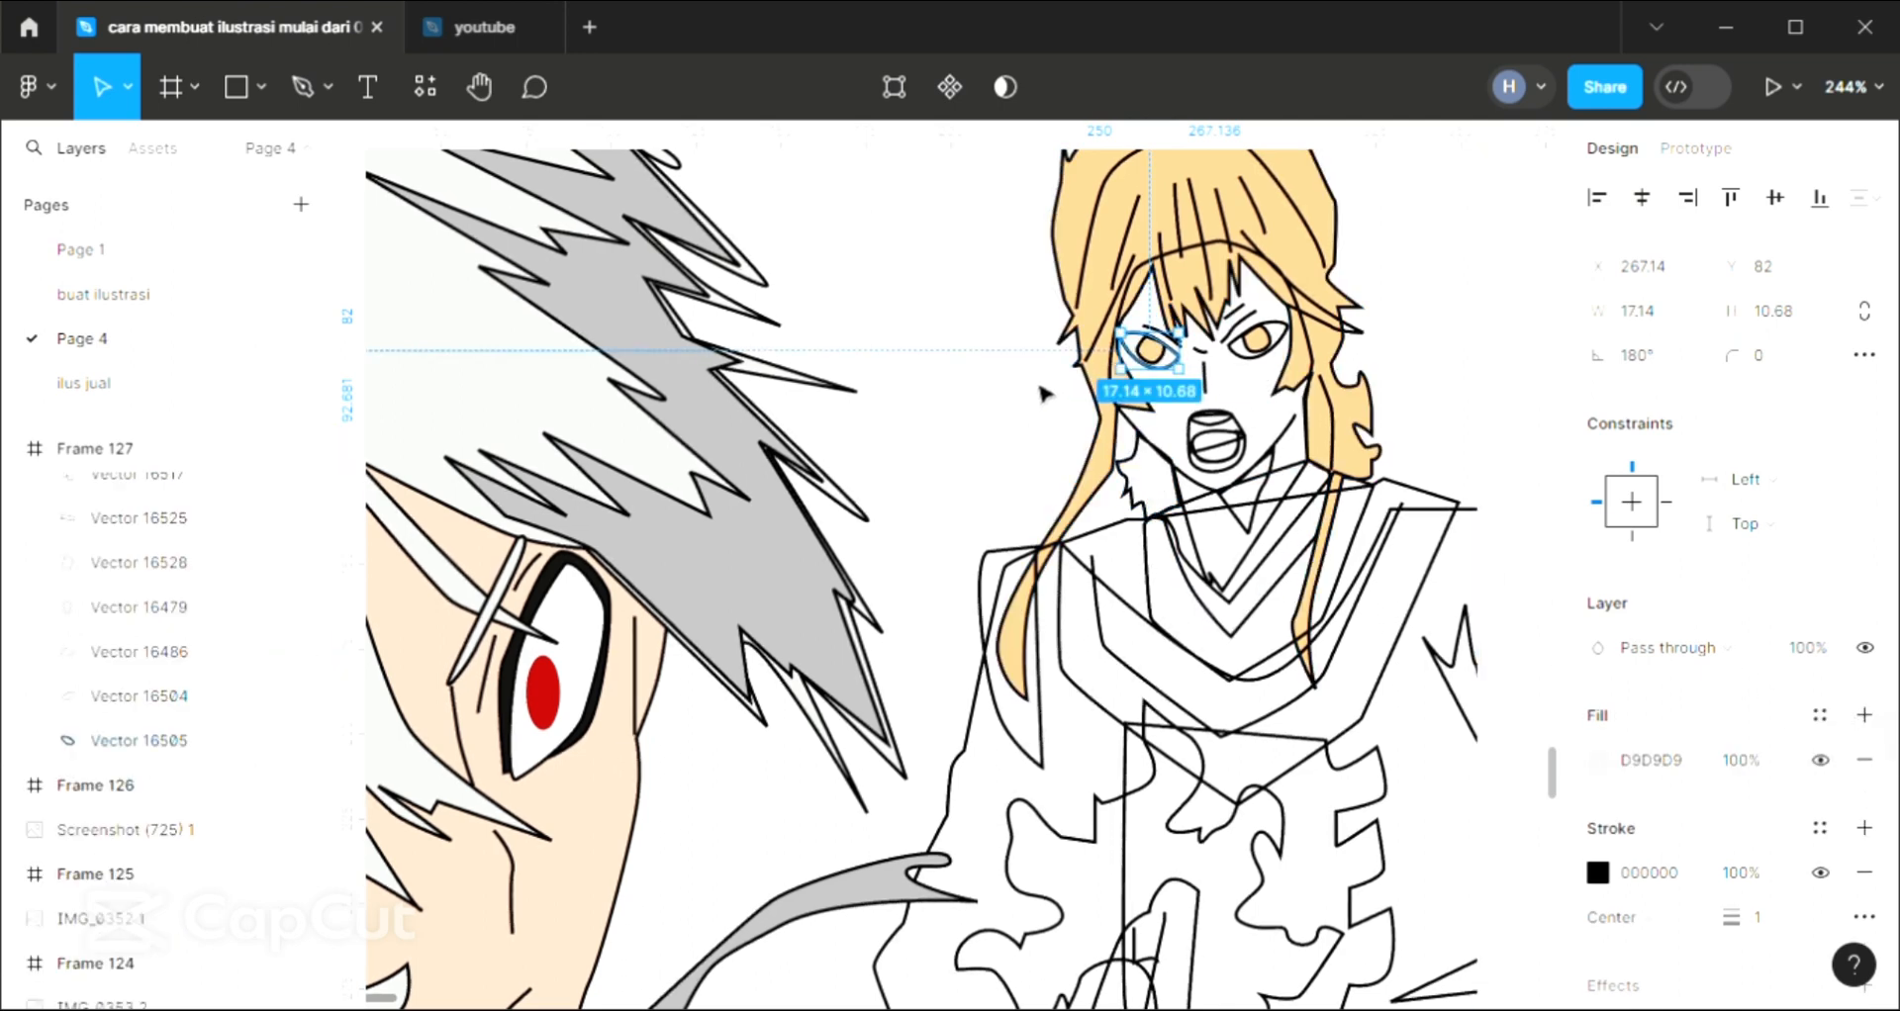
{"action": "left_click", "coordinate": [1045, 393]}
{"action": "scroll", "coordinate": [1037, 431], "scroll_direction": "down", "scroll_amount": 2}
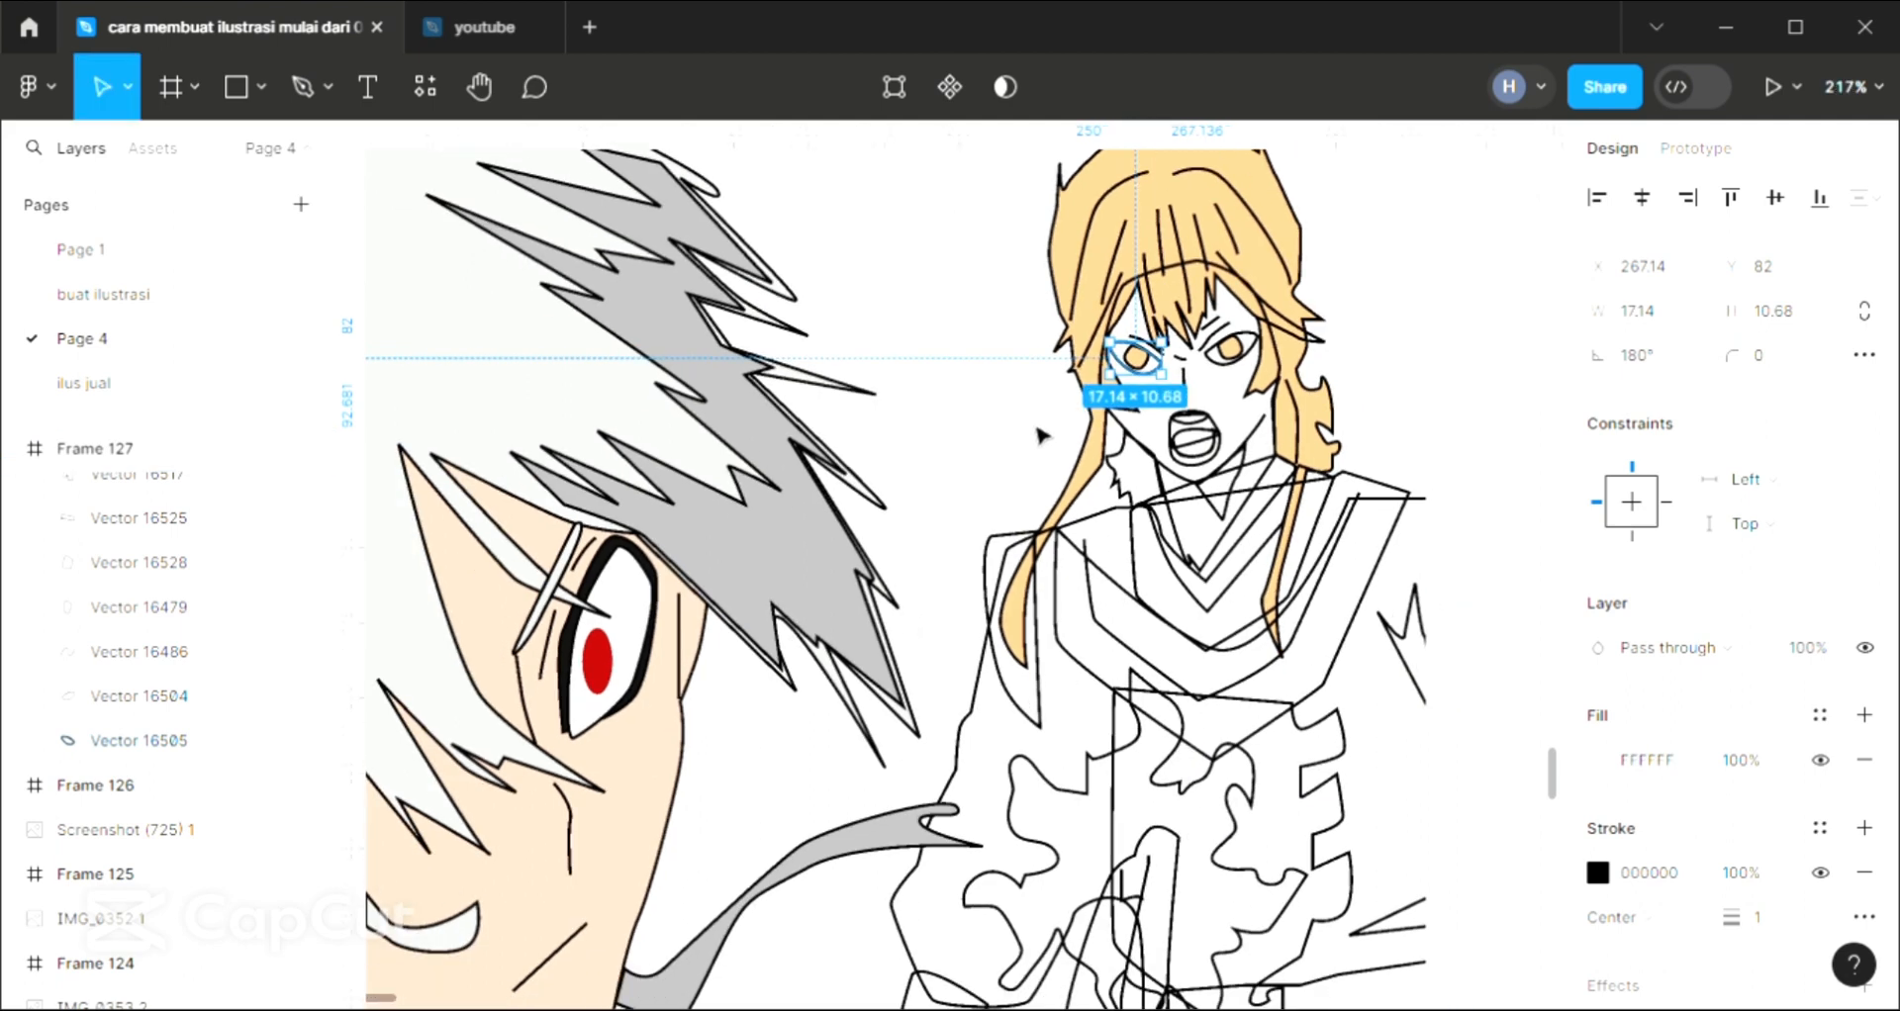
{"action": "scroll", "coordinate": [1030, 415], "scroll_direction": "left", "scroll_amount": 1}
{"action": "left_click", "coordinate": [1057, 346]}
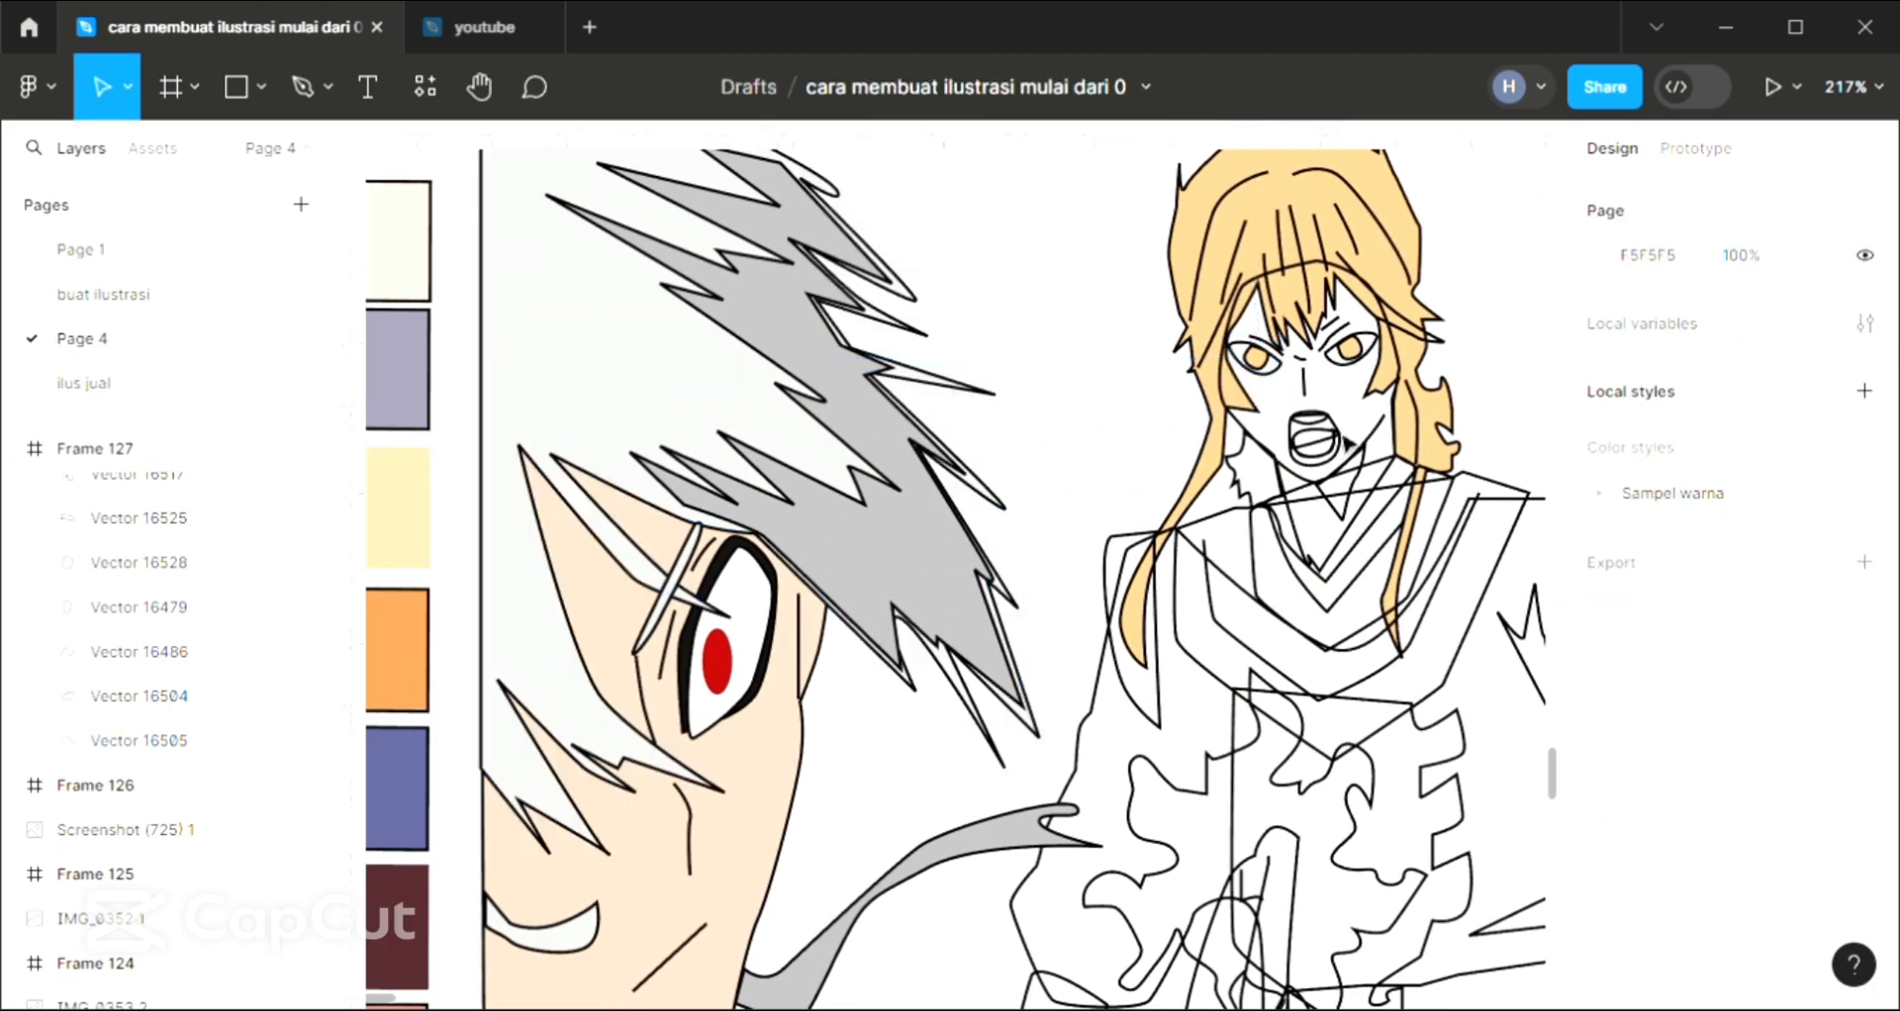
Fill the pointed neck shadow under the standing character's chin with near-black (17, 17, 17) sampled from the close-up character's eye outline
{"action": "left_click", "coordinate": [1244, 438]}
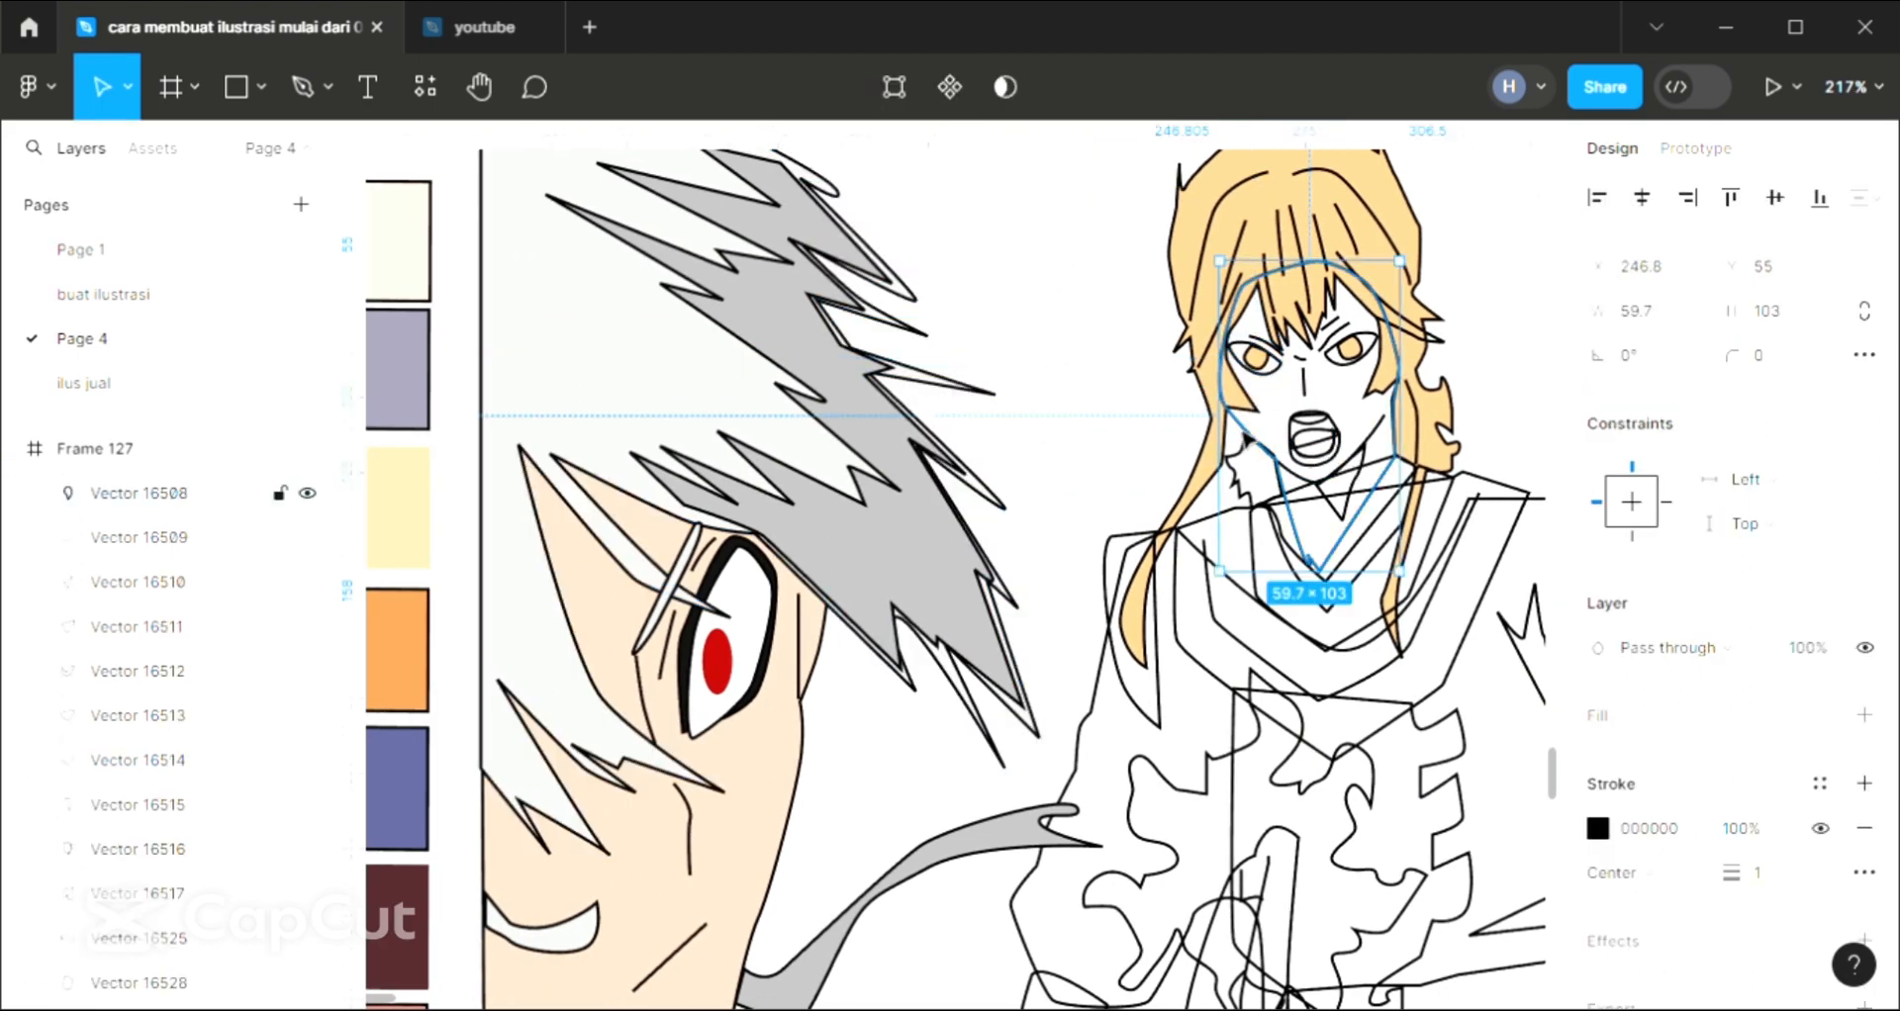
{"action": "left_click", "coordinate": [1365, 513]}
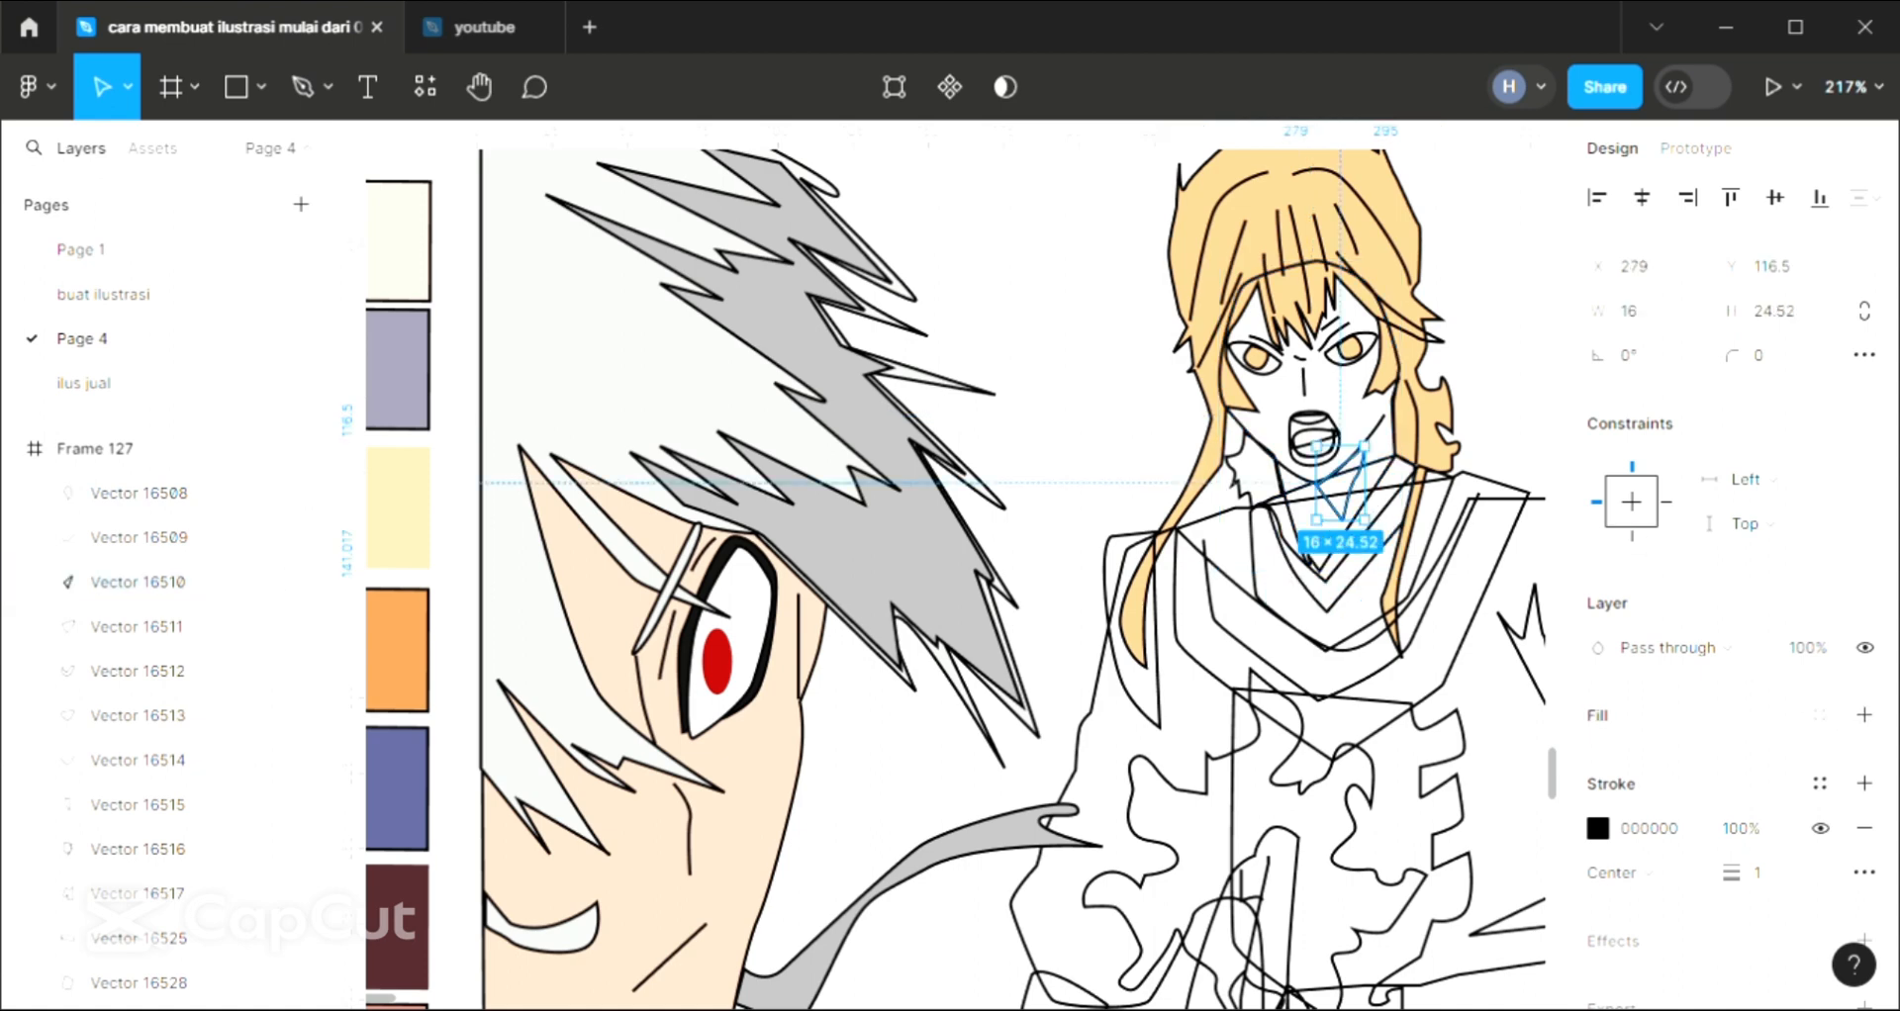
{"action": "left_click", "coordinate": [1864, 716]}
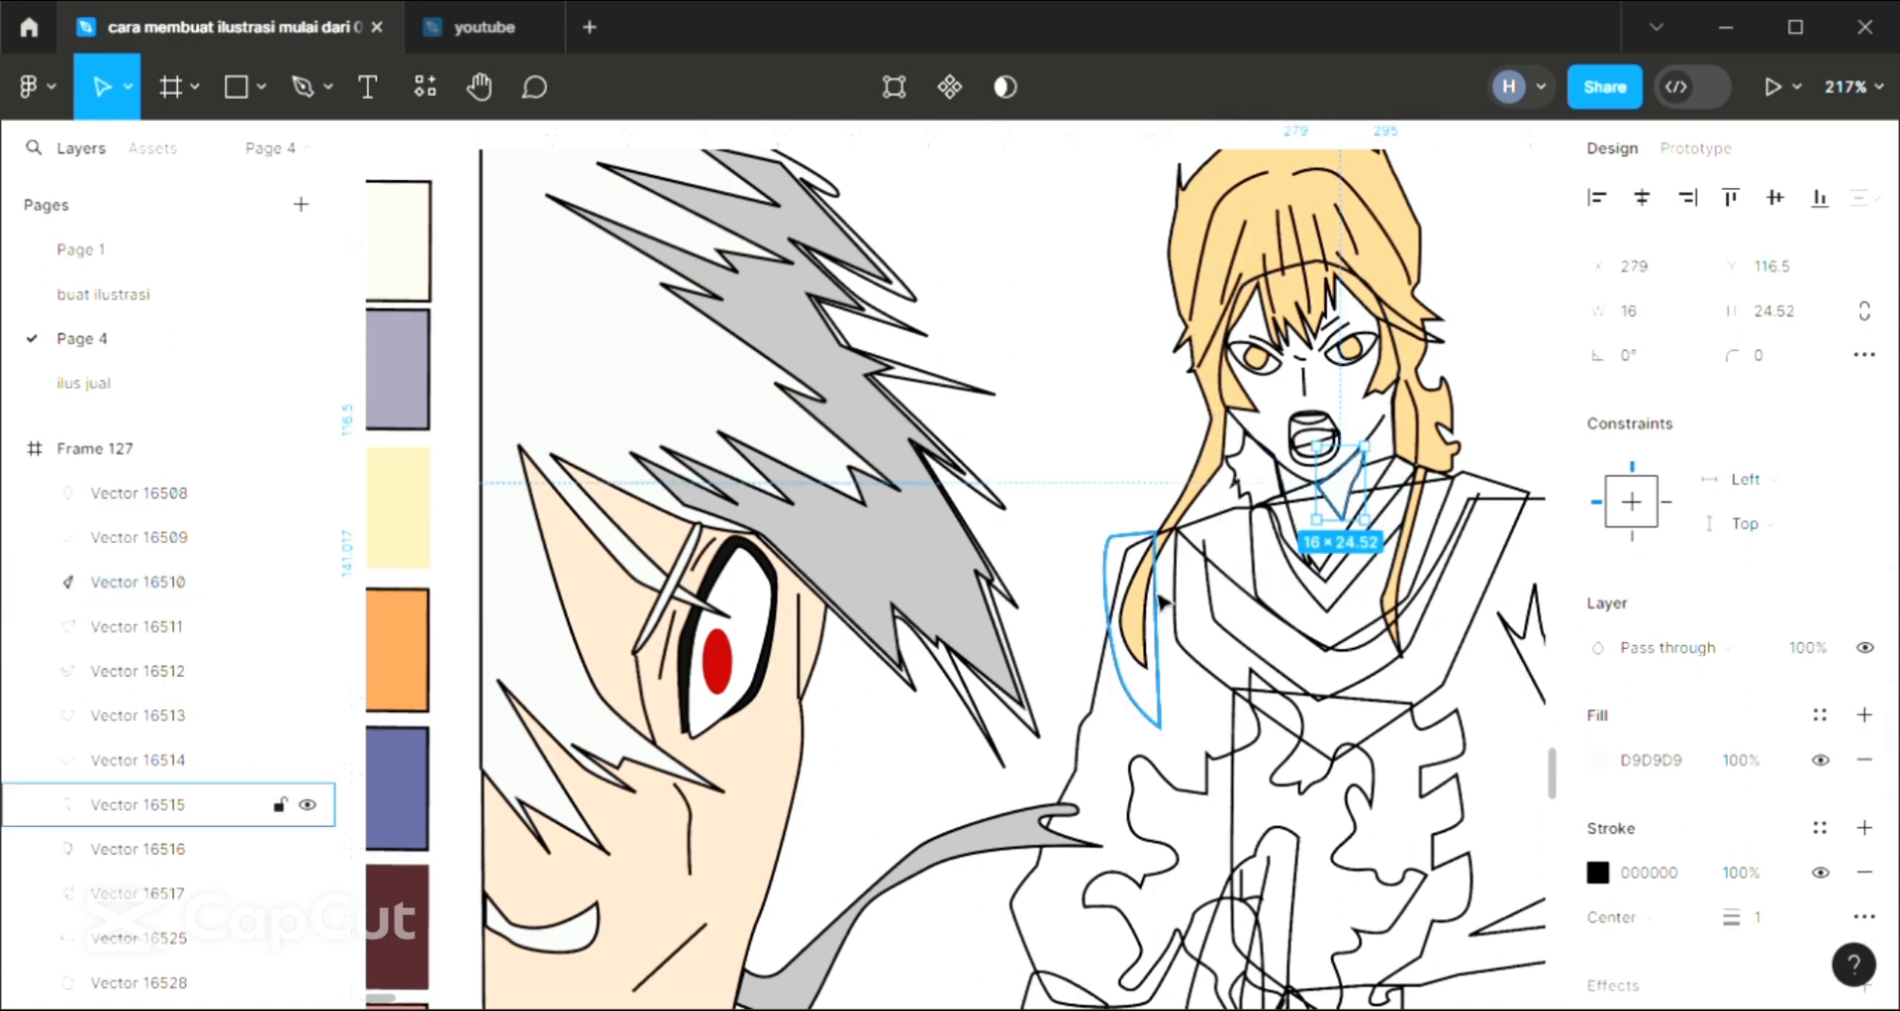
{"action": "left_click", "coordinate": [1429, 248]}
{"action": "left_click", "coordinate": [1249, 452]}
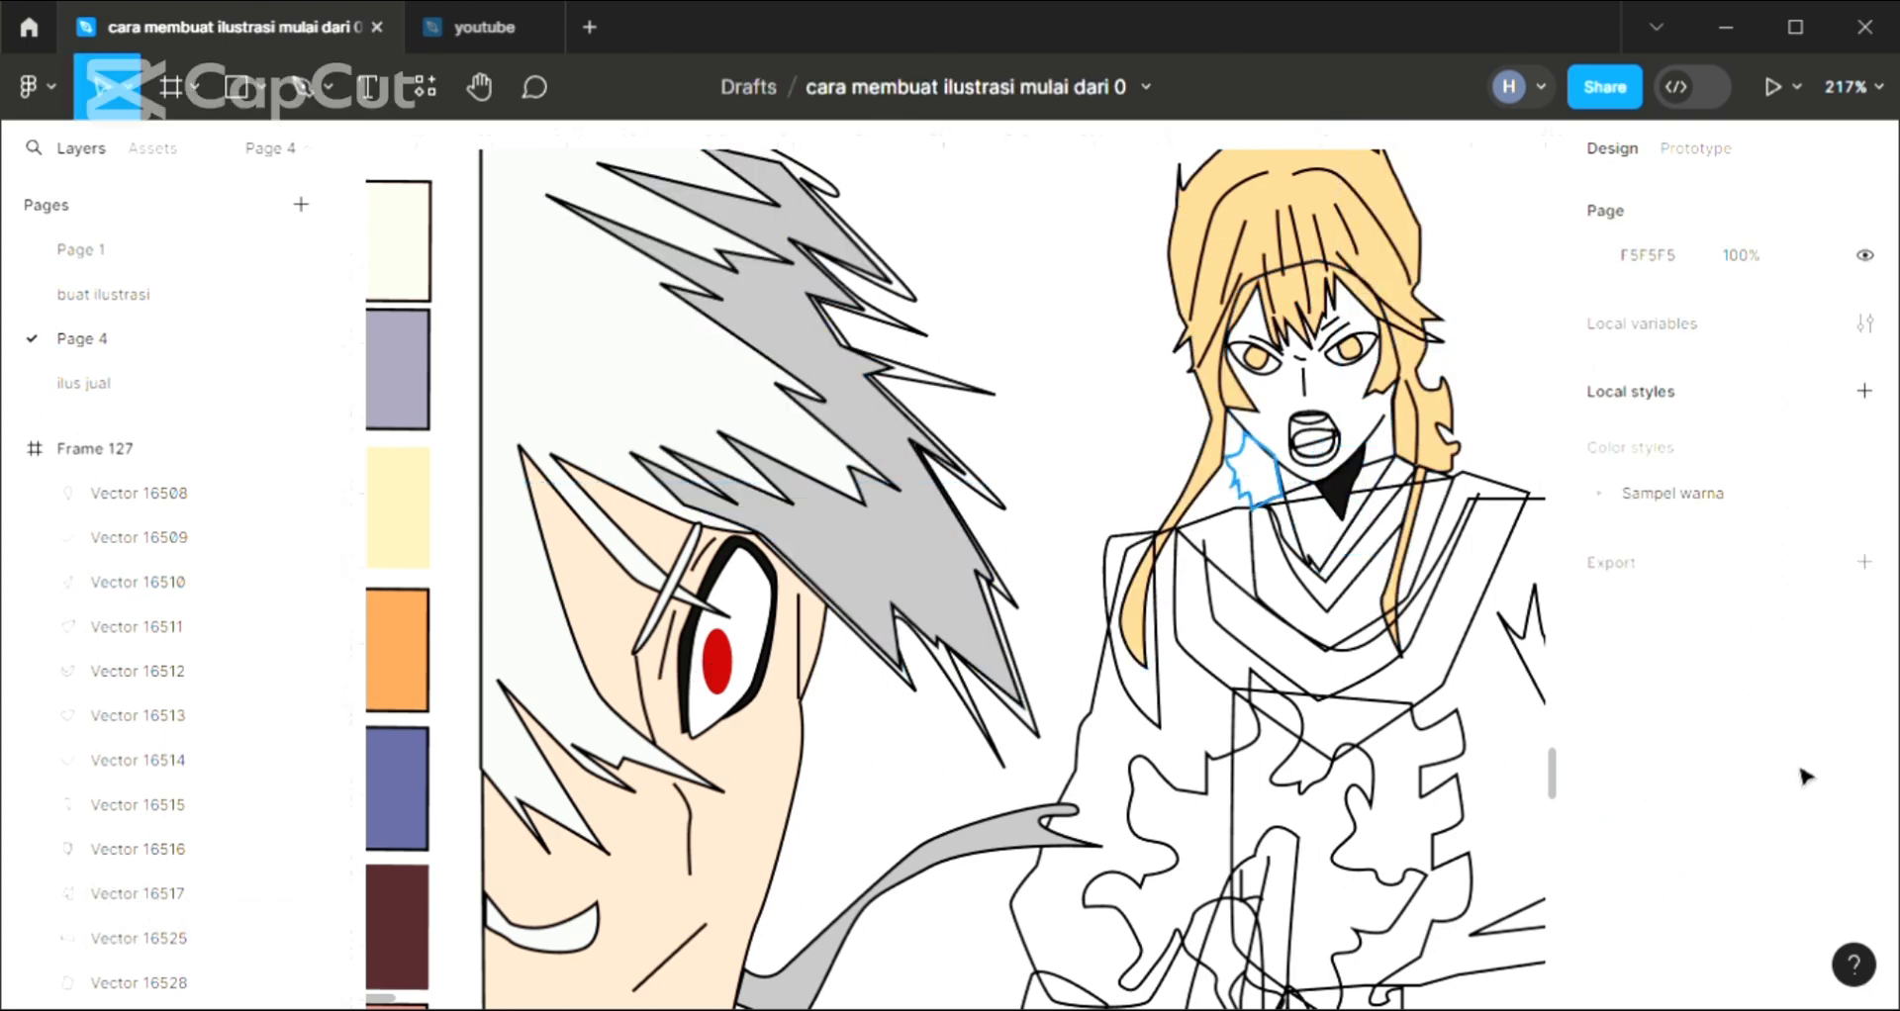
Fill the jagged hair tuft beside the standing character's jaw with the yellow sampled from the hair
{"action": "left_click", "coordinate": [1255, 473]}
{"action": "left_click", "coordinate": [1864, 717]}
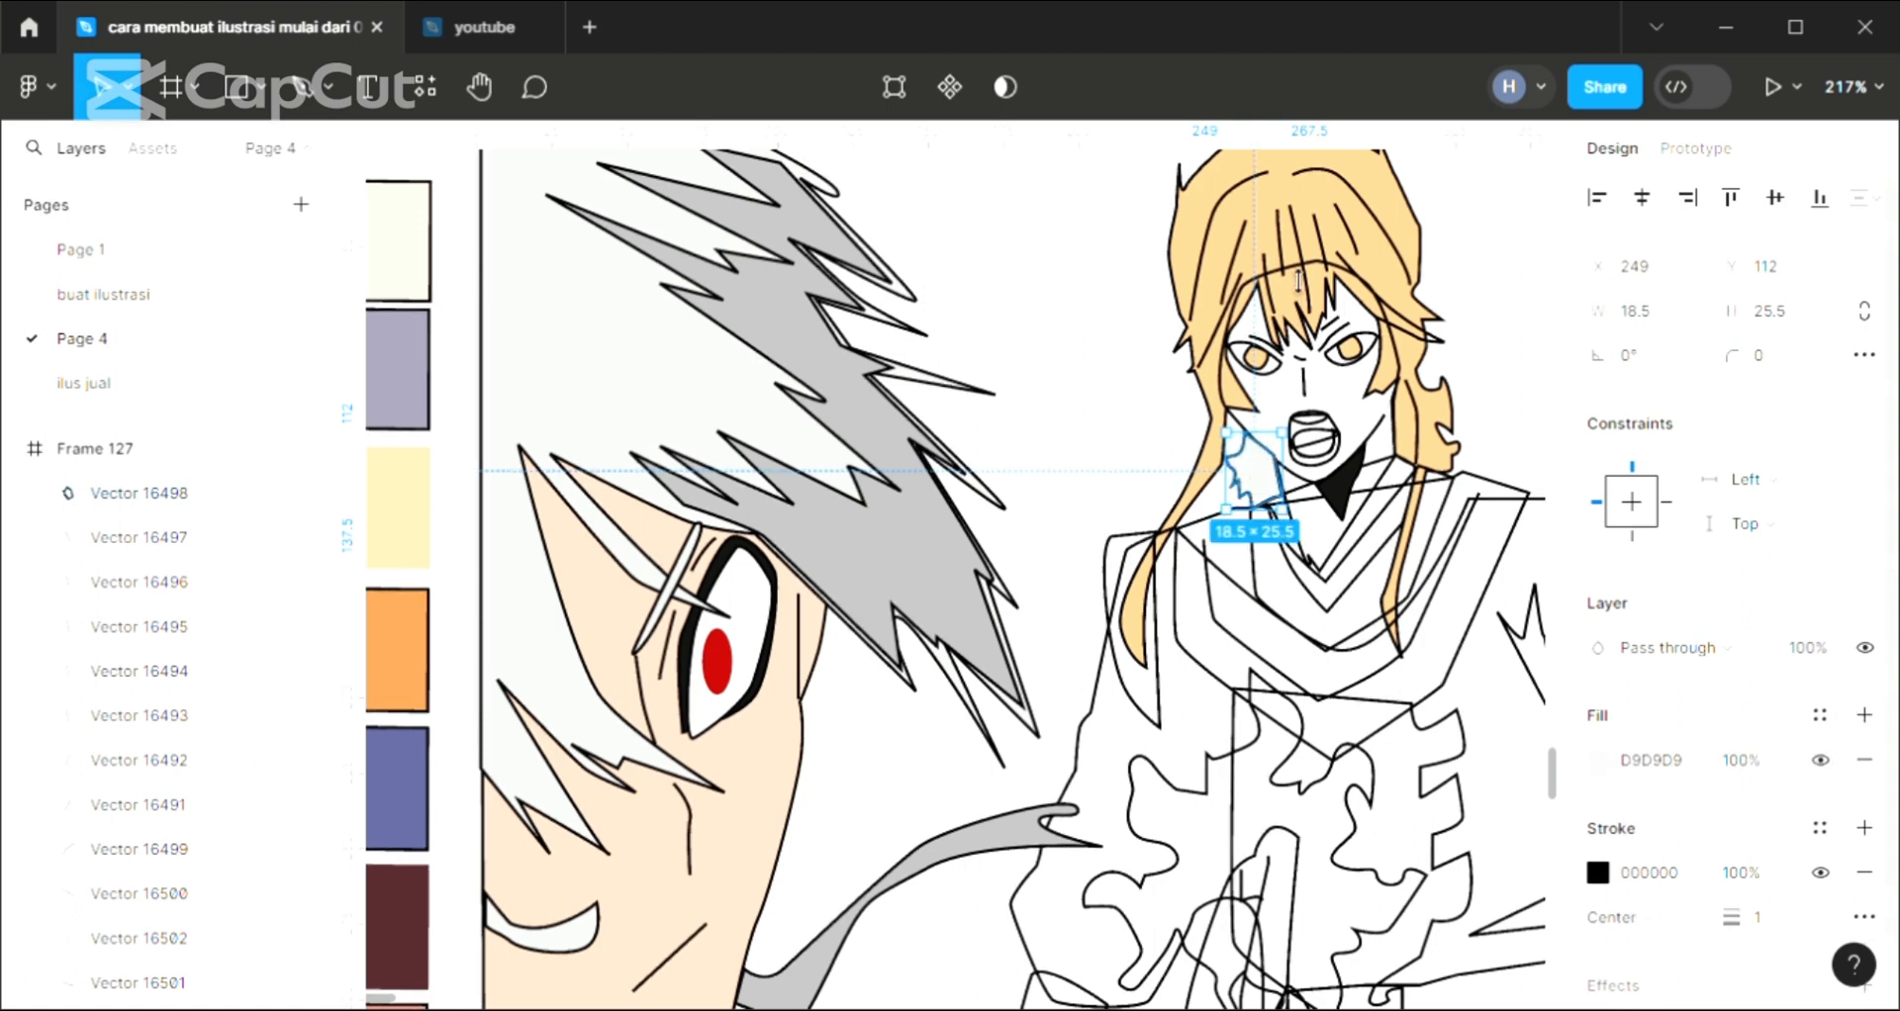
{"action": "key", "text": "i"}
{"action": "left_click", "coordinate": [1428, 256]}
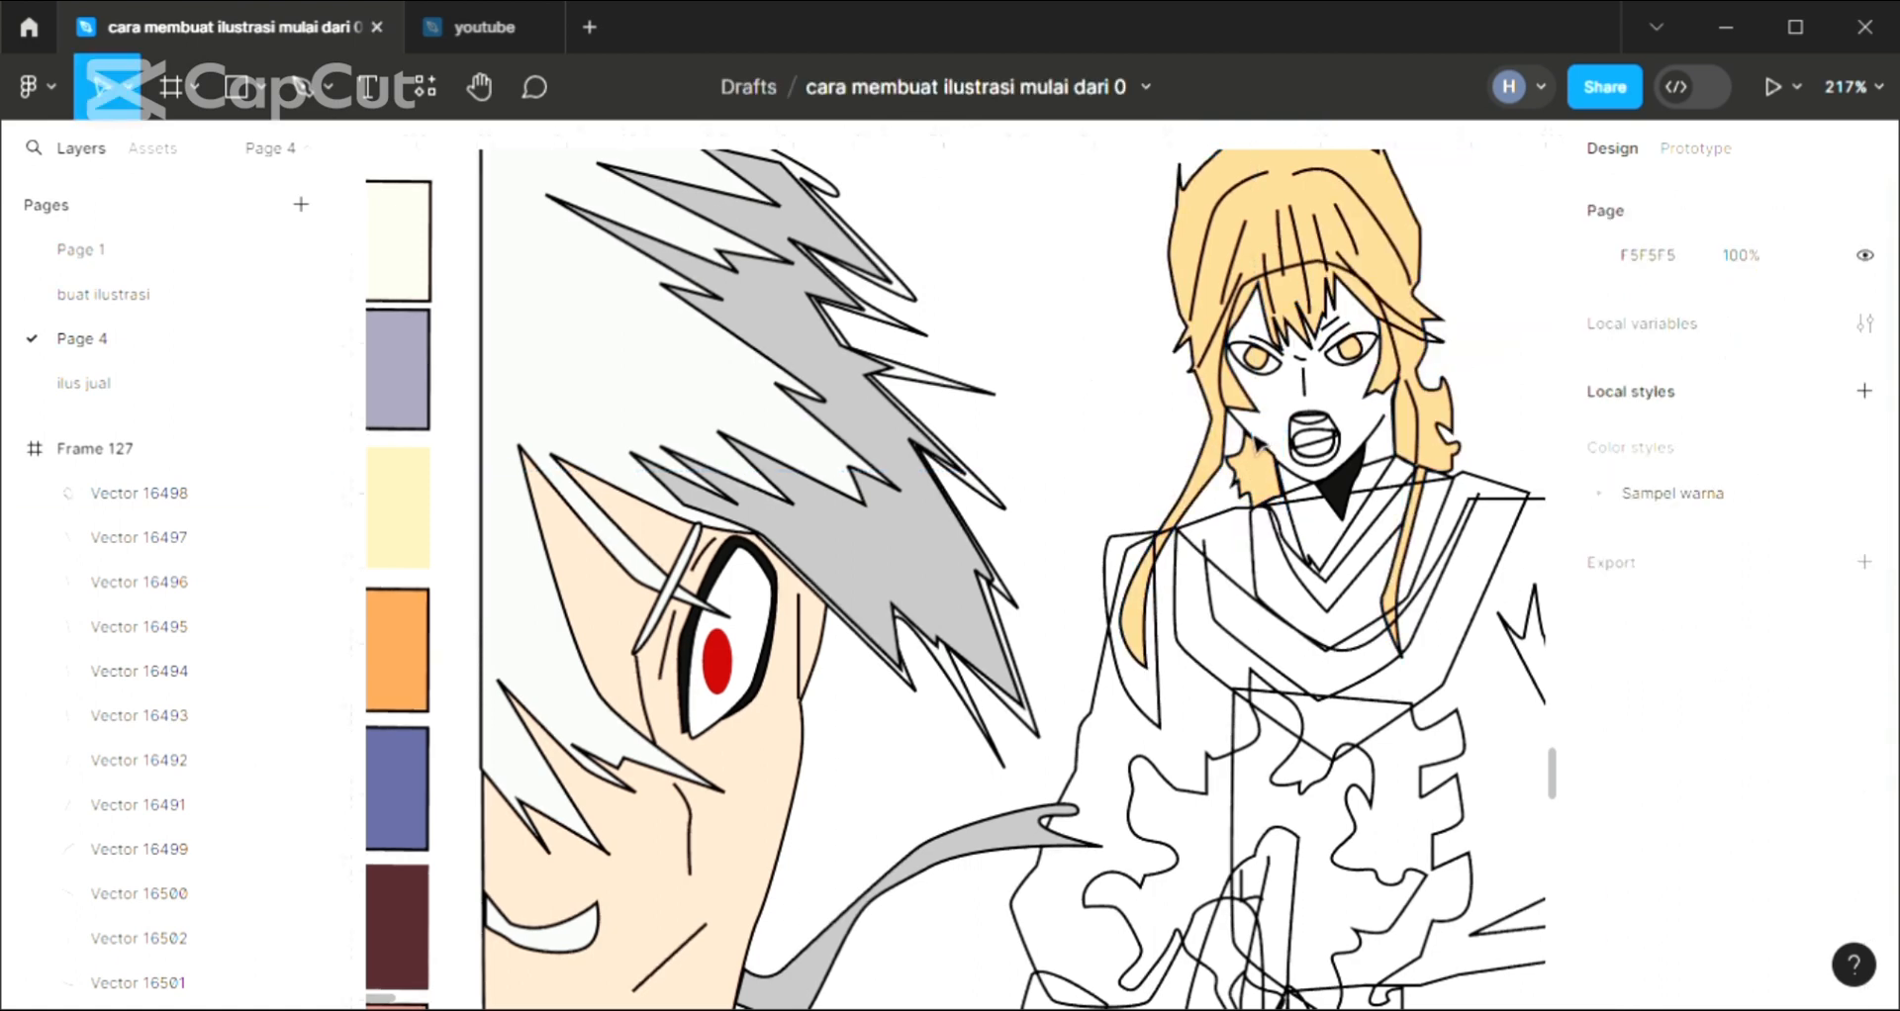
Fill the standing character's face and neck shape with skin tone F3CCB7 sampled from the close-up face, and send it to the back
{"action": "left_click", "coordinate": [1237, 455]}
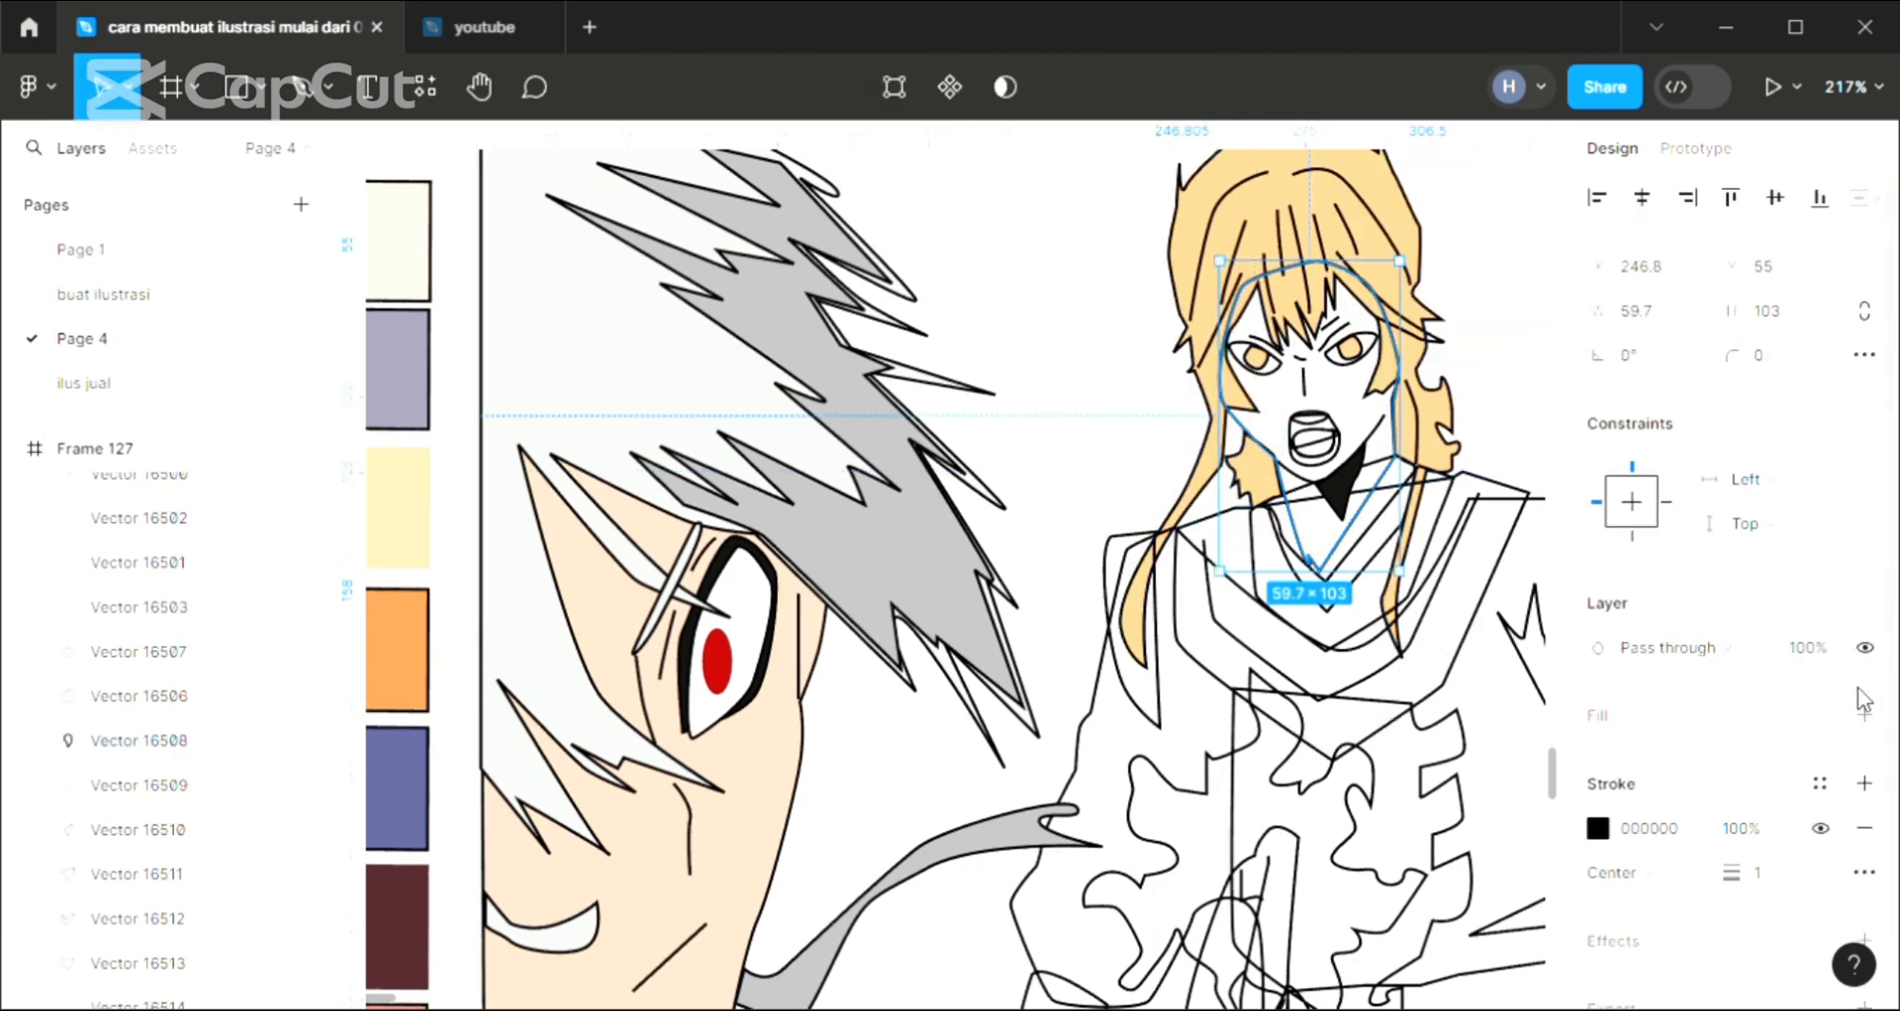
{"action": "left_click", "coordinate": [1864, 716]}
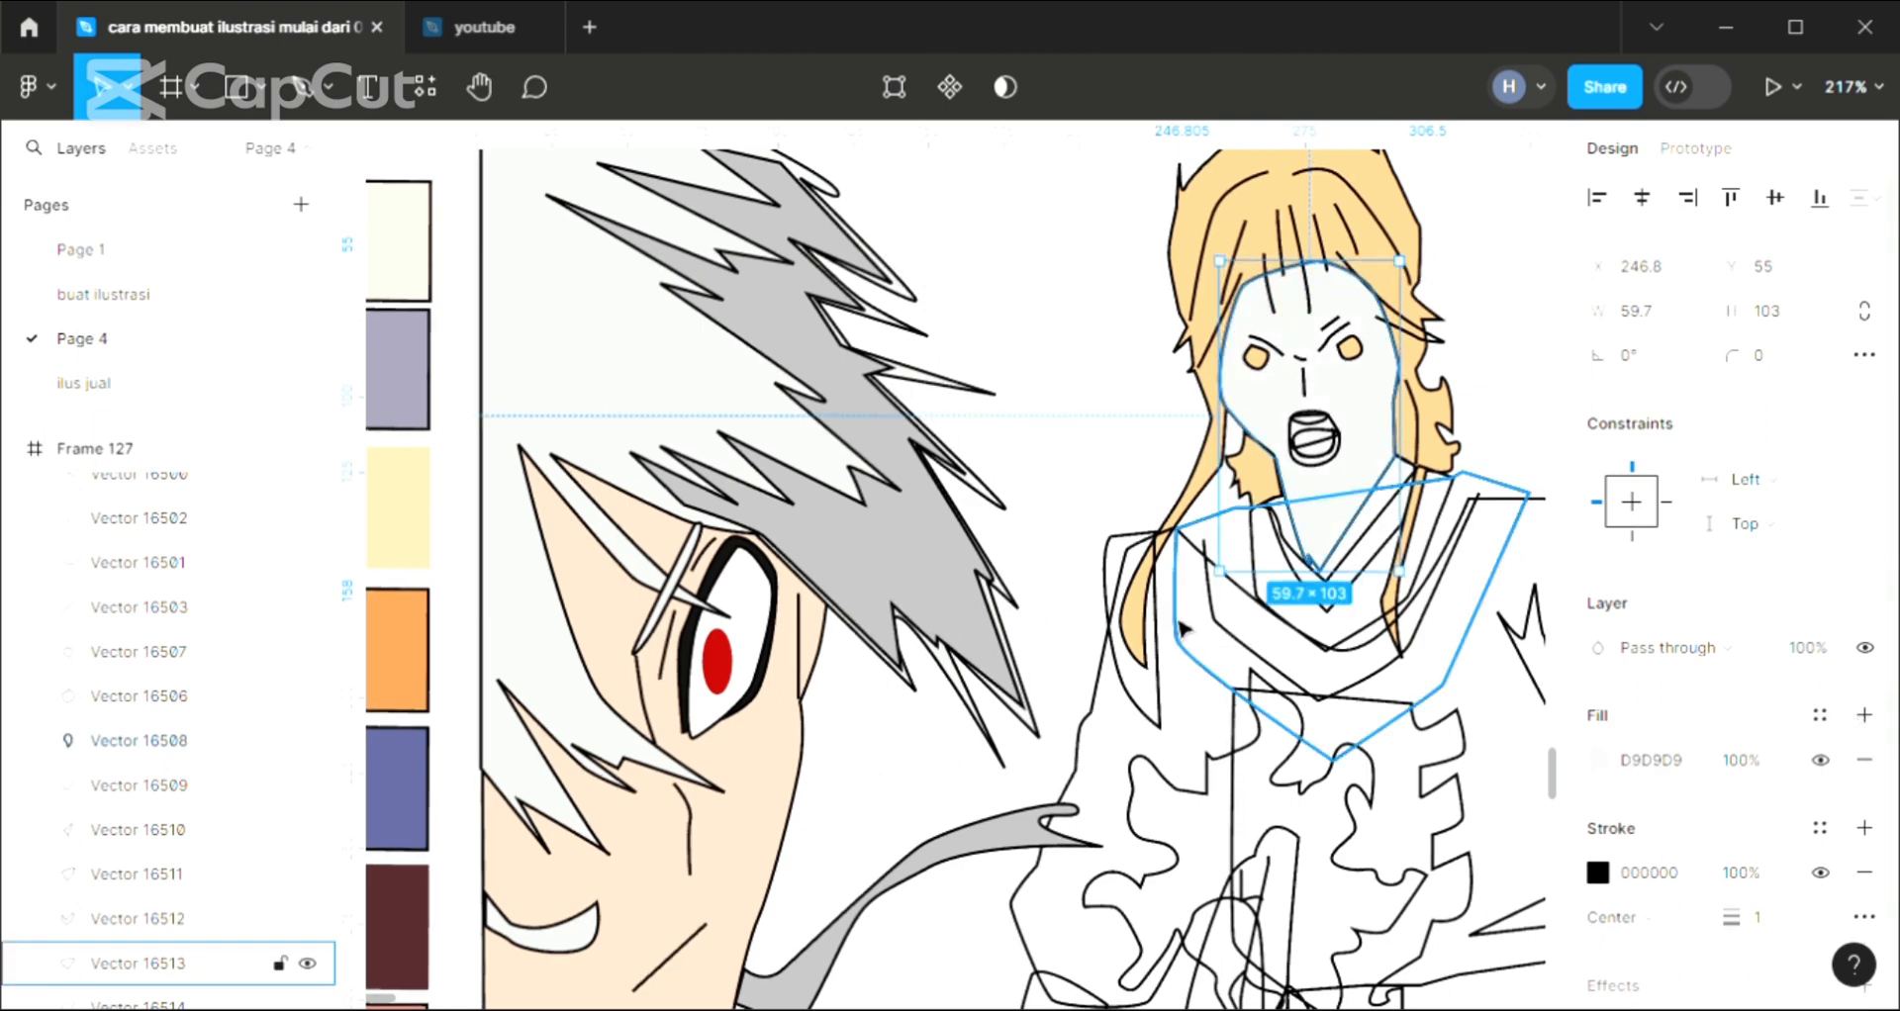
{"action": "key", "text": "i"}
{"action": "left_click", "coordinate": [808, 730]}
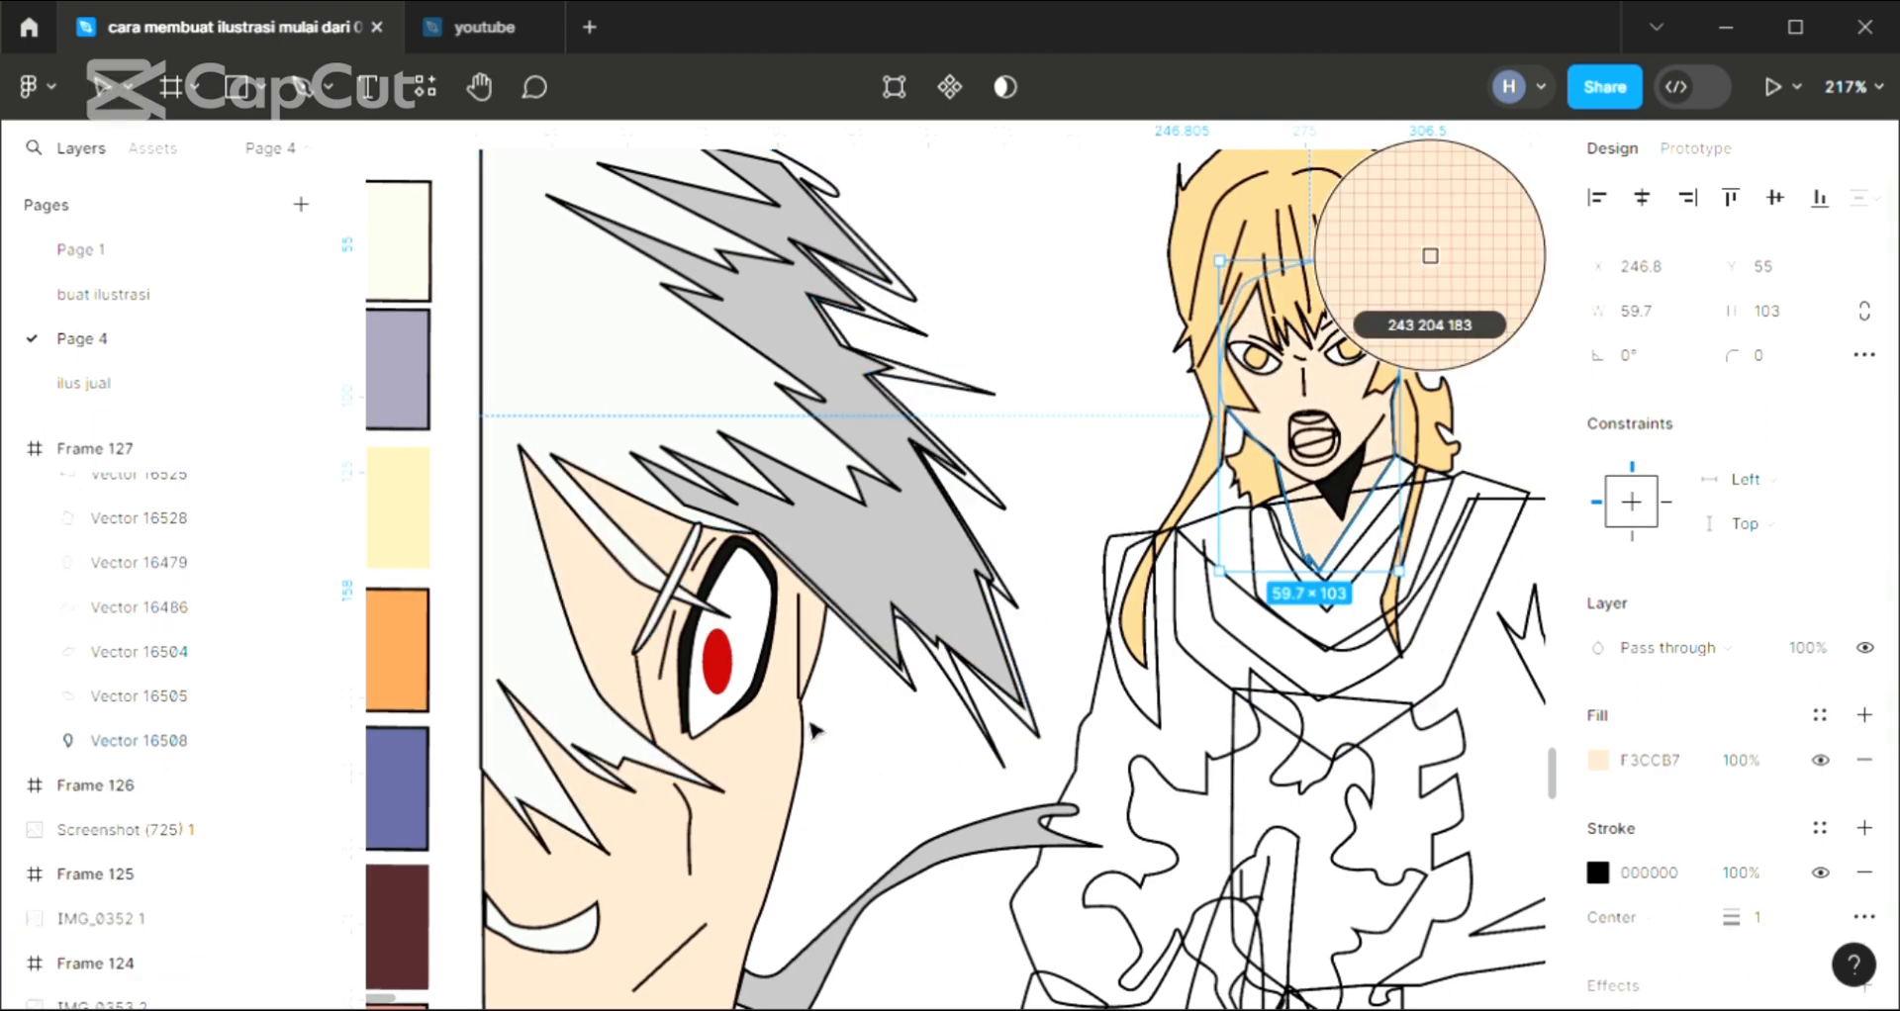
{"action": "left_click", "coordinate": [1136, 460]}
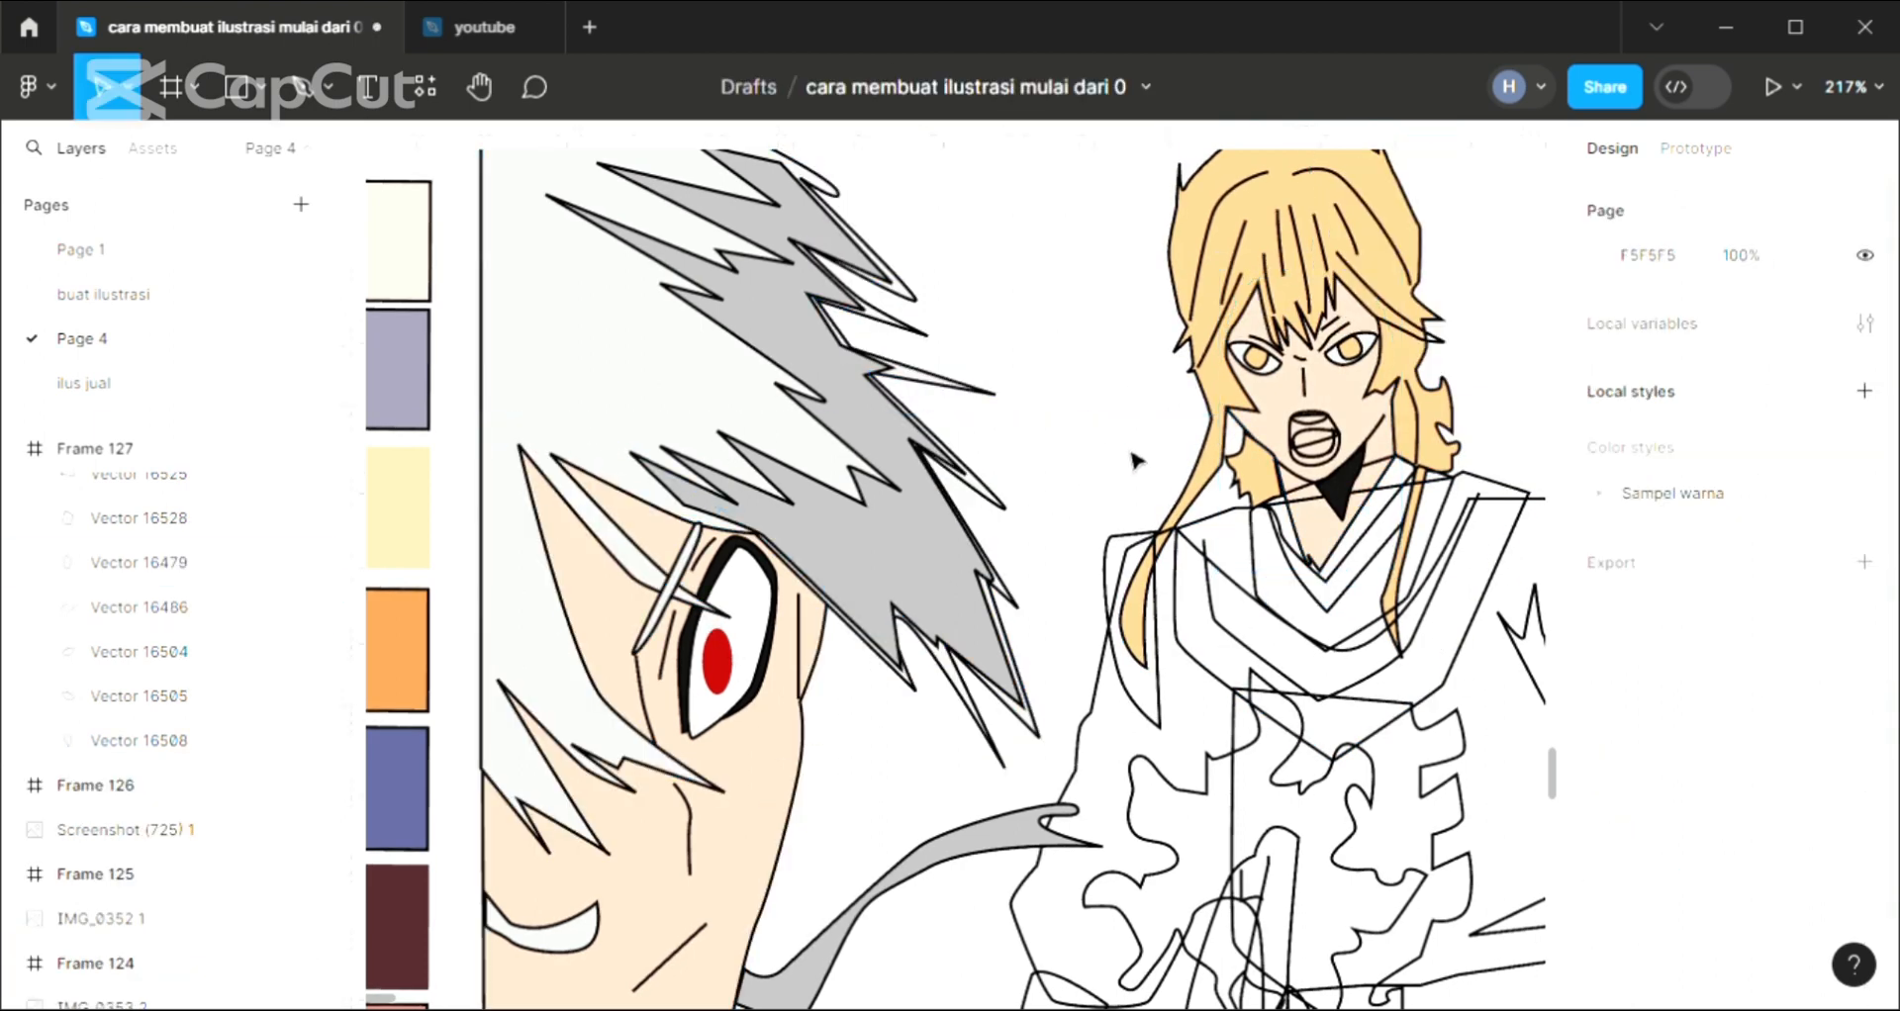
Send the standing character's V-shaped inner collar to the back and fill it with blue 5C6193 sampled from the palette
{"action": "left_click", "coordinate": [1358, 570]}
{"action": "left_click", "coordinate": [1865, 715]}
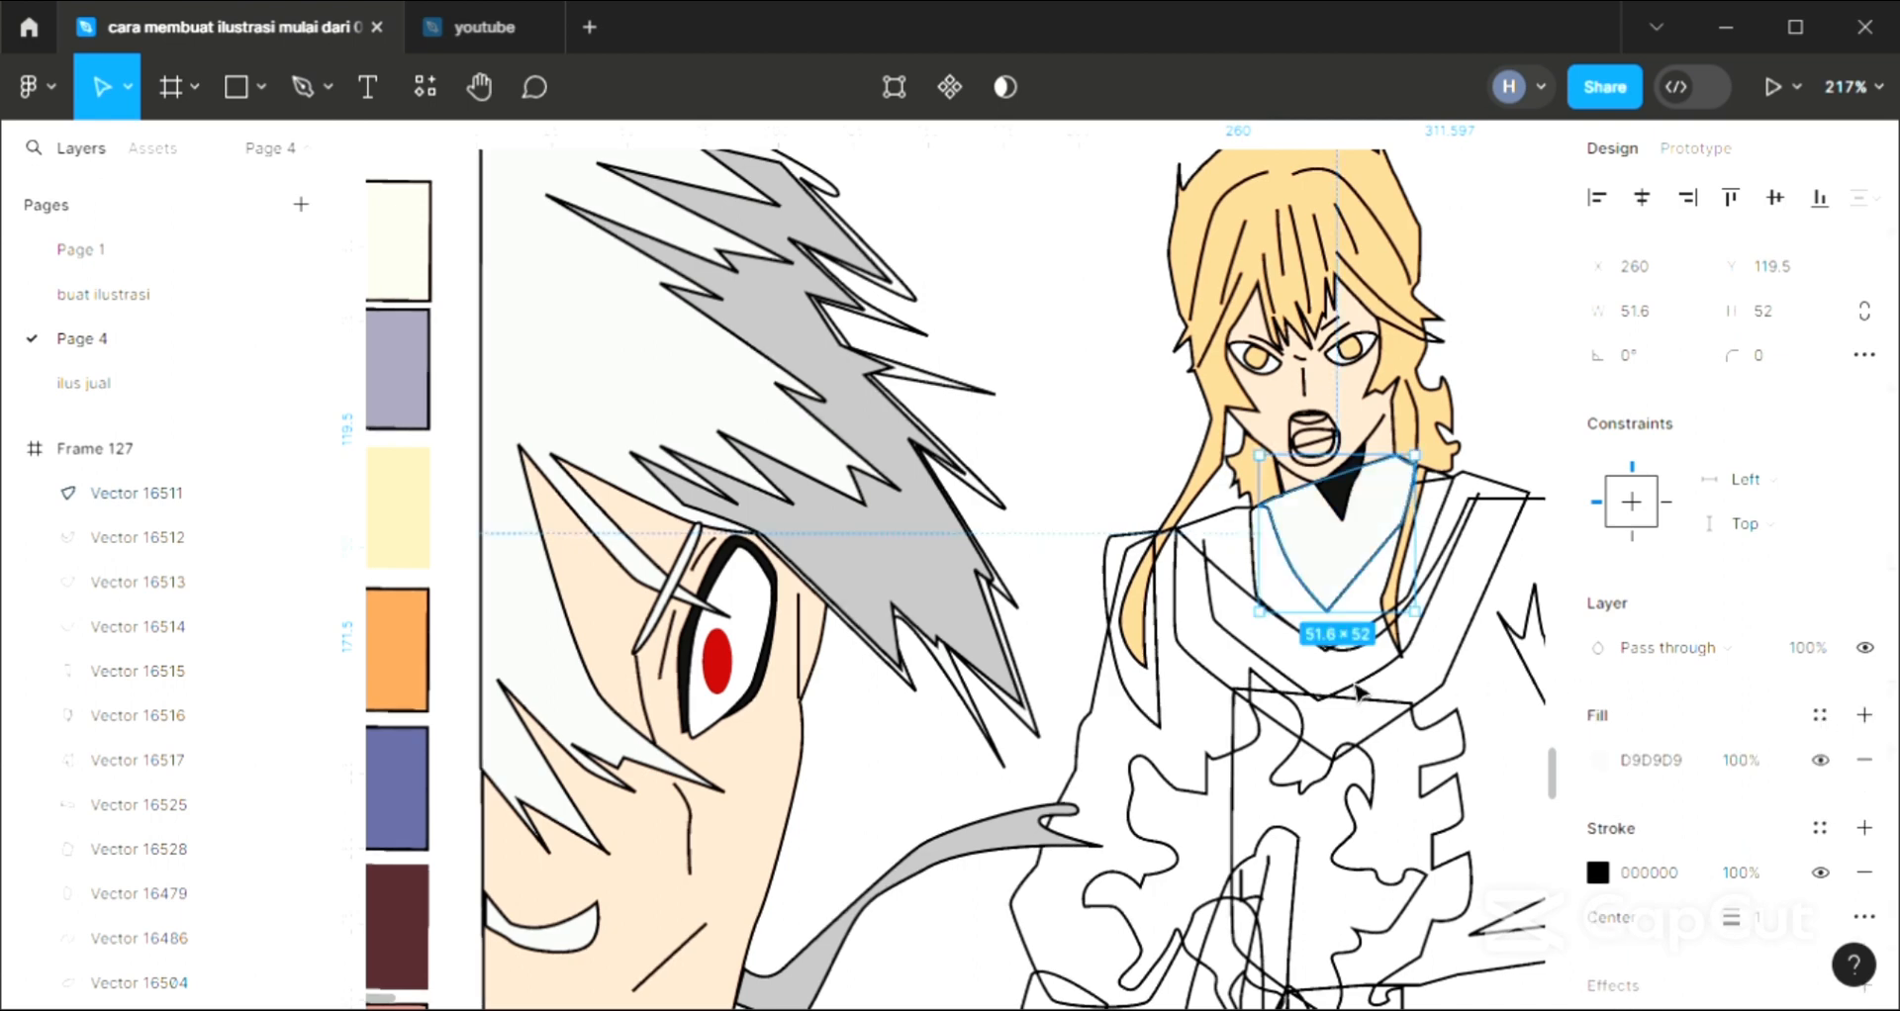
{"action": "key", "text": "ctrl+shift+["}
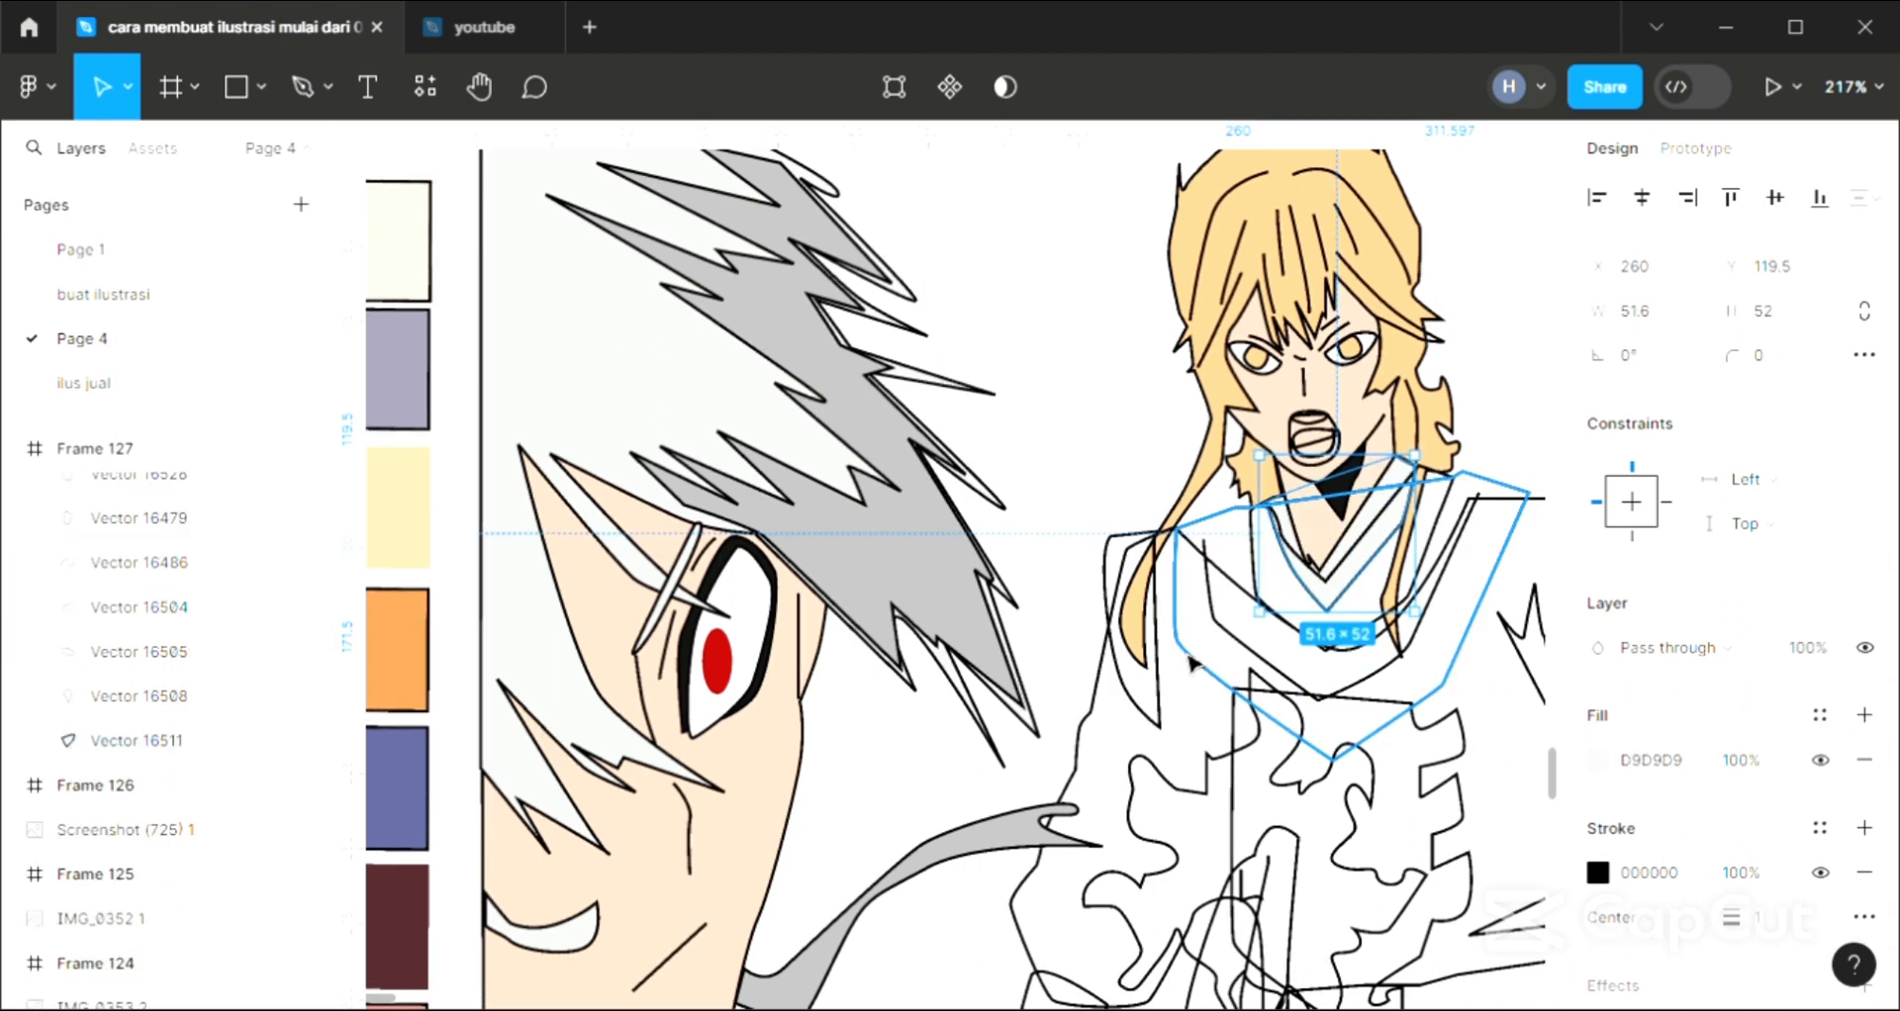
{"action": "key", "text": "i"}
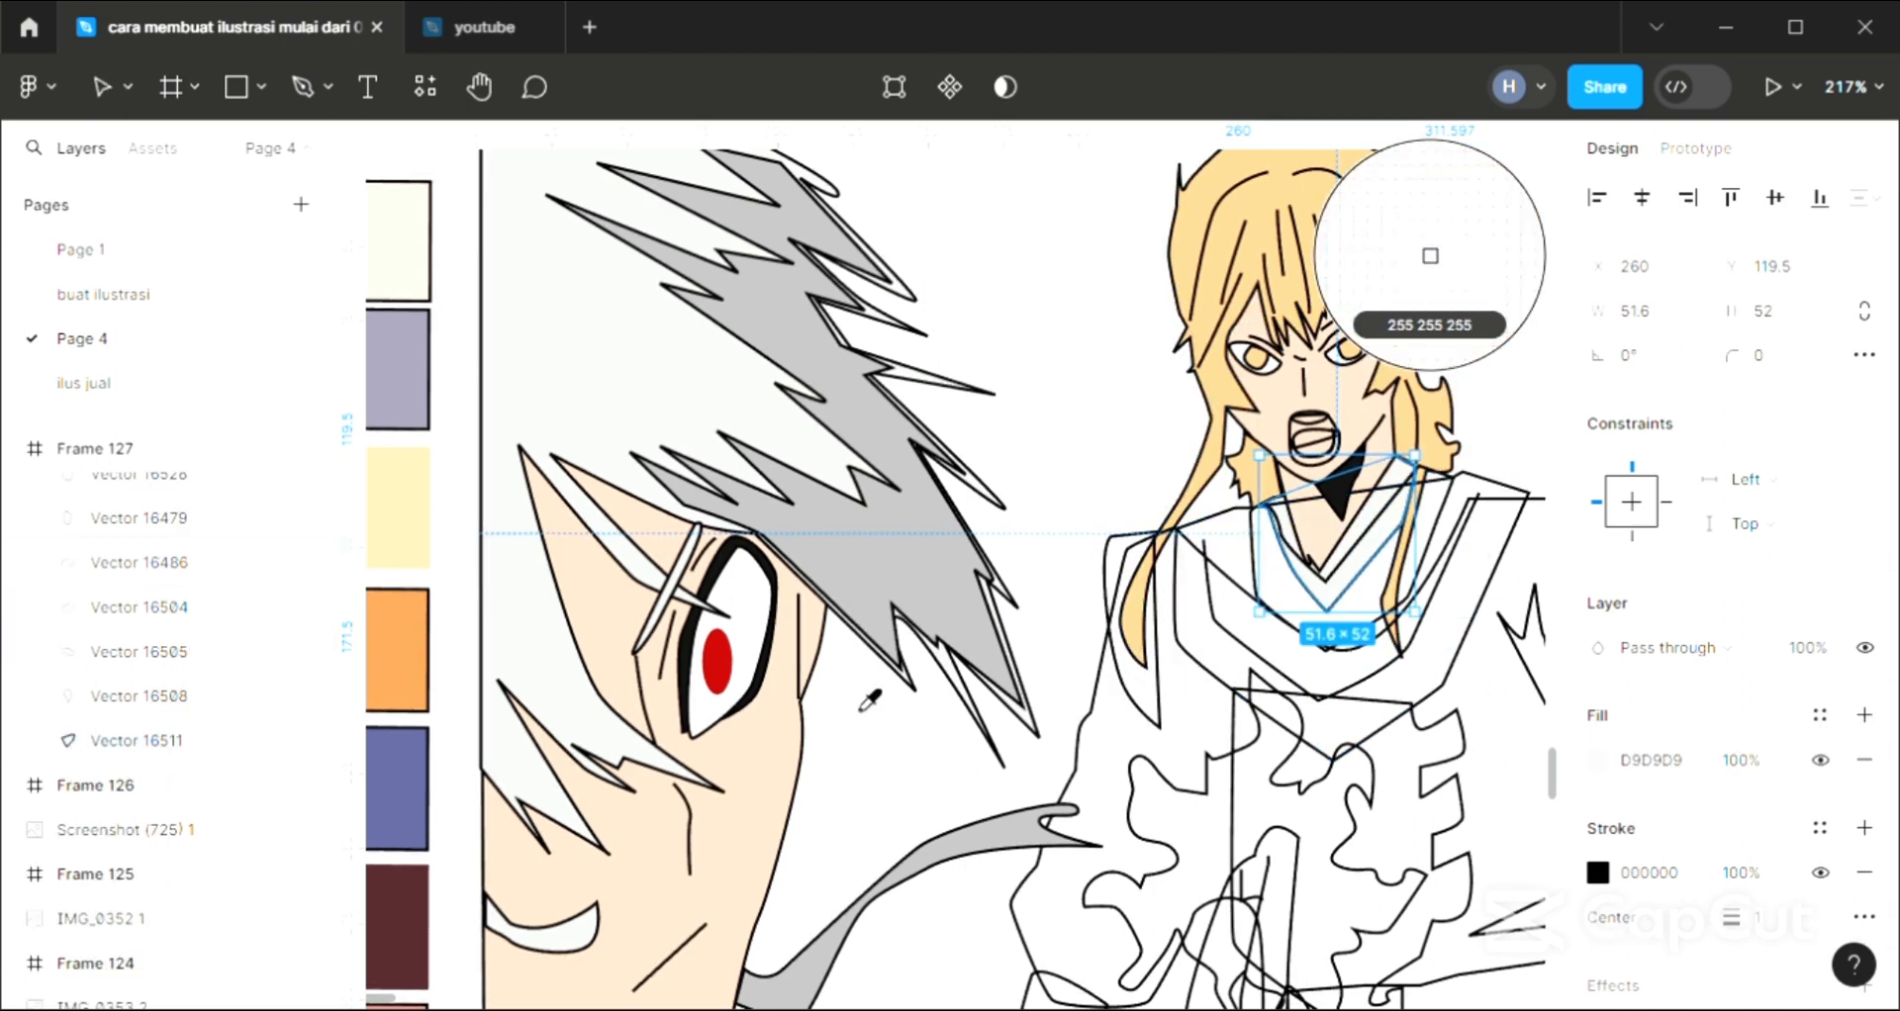
{"action": "left_click", "coordinate": [421, 806]}
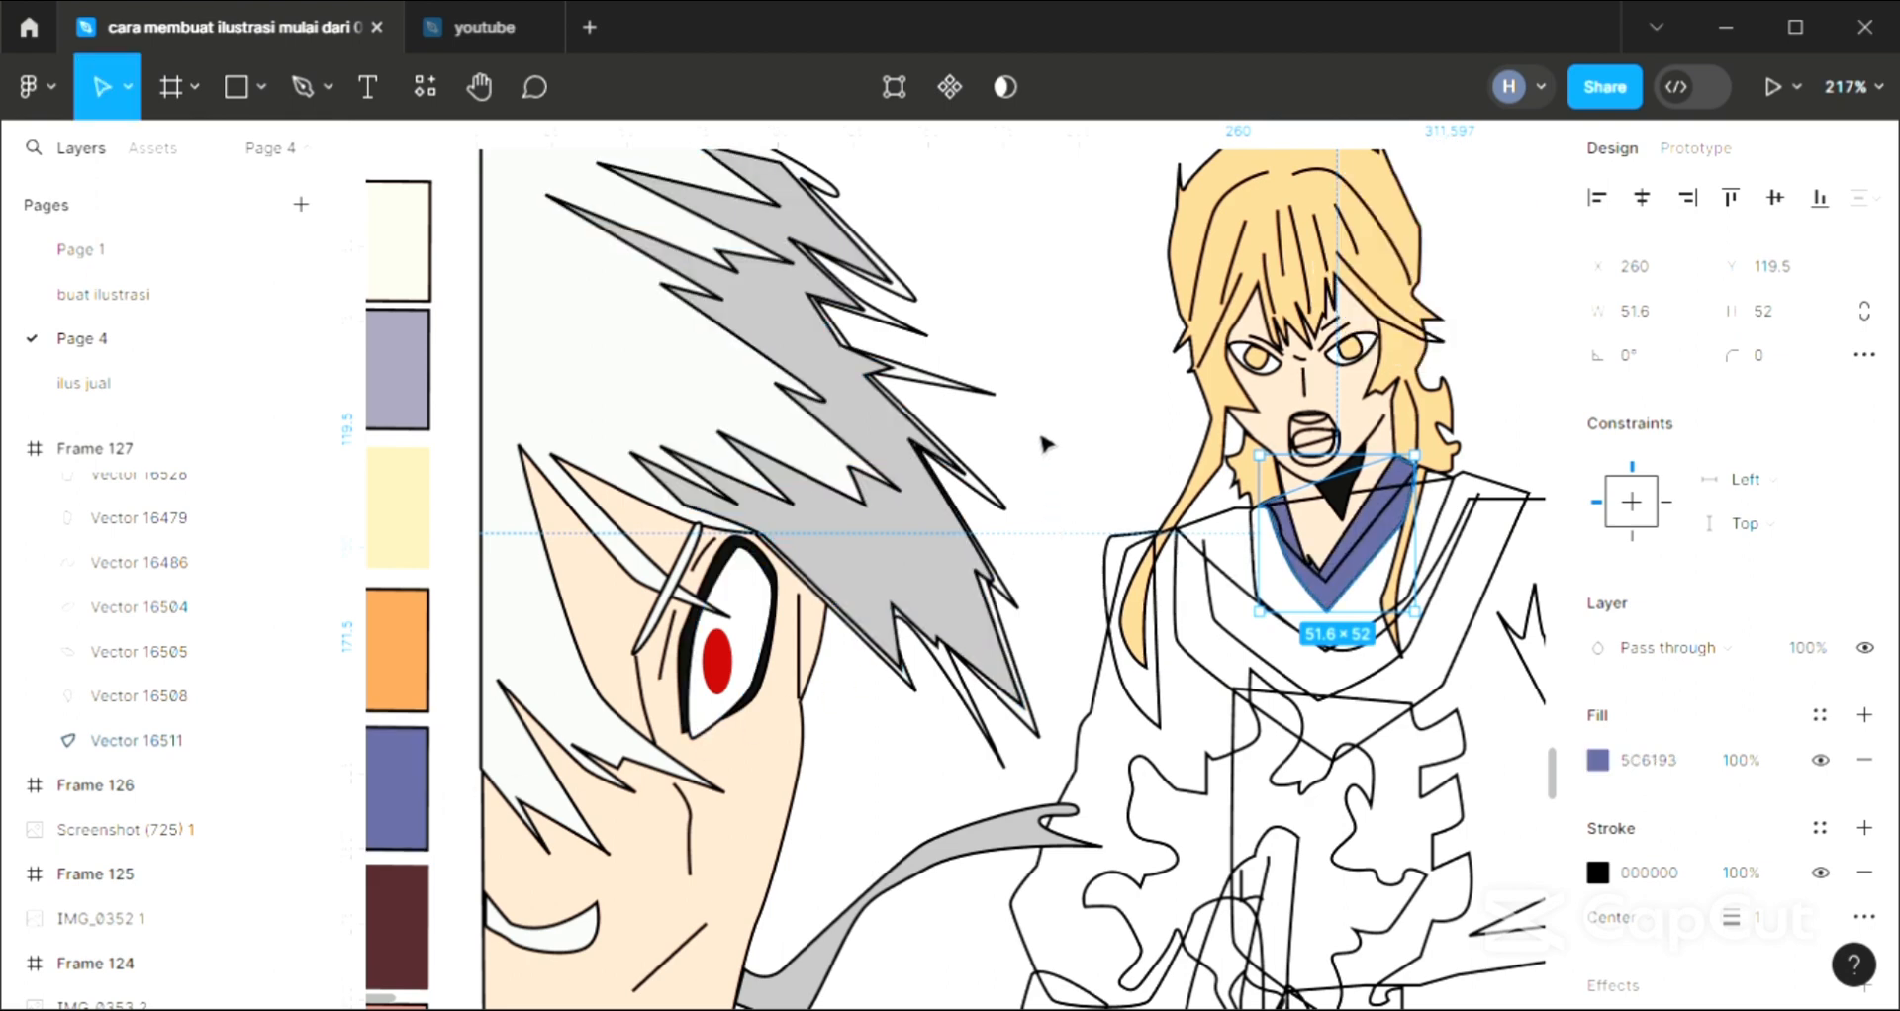
{"action": "left_click", "coordinate": [1039, 401]}
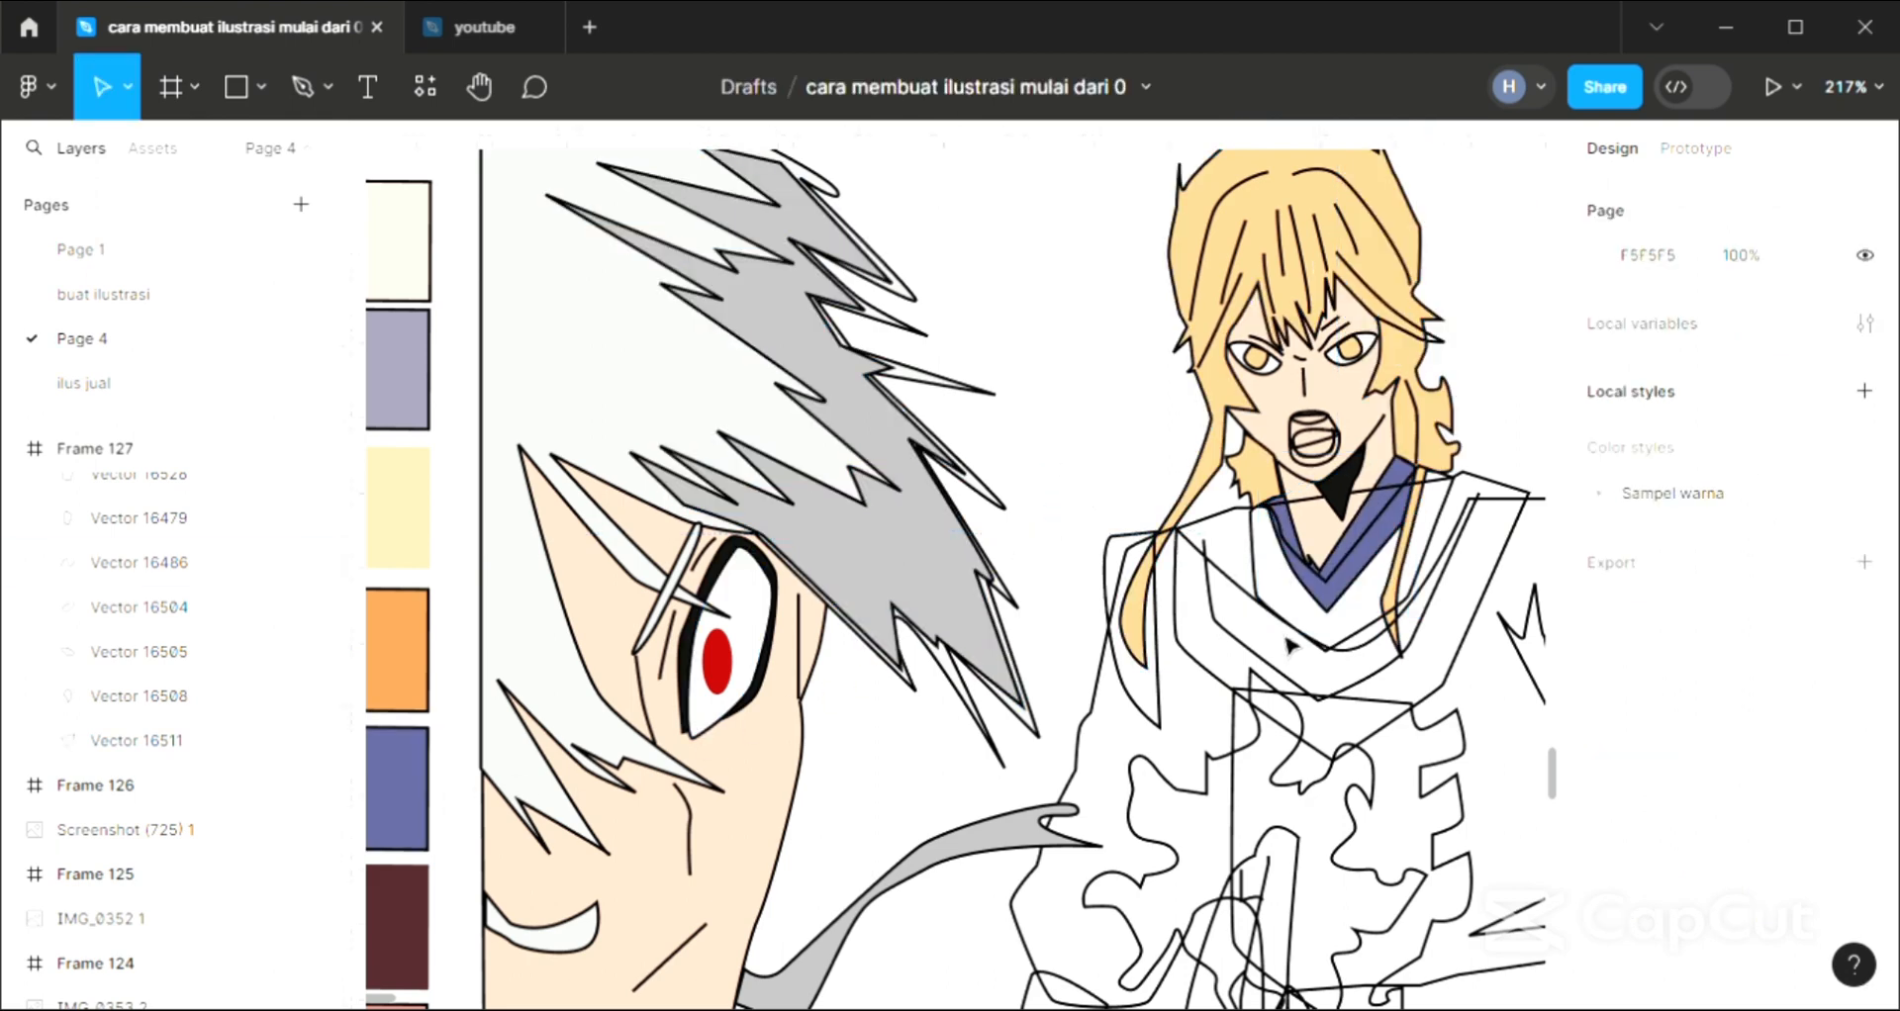
Fill the V-shaped collar band around the blue collar with the orange sampled from the palette
{"action": "left_click", "coordinate": [1266, 593]}
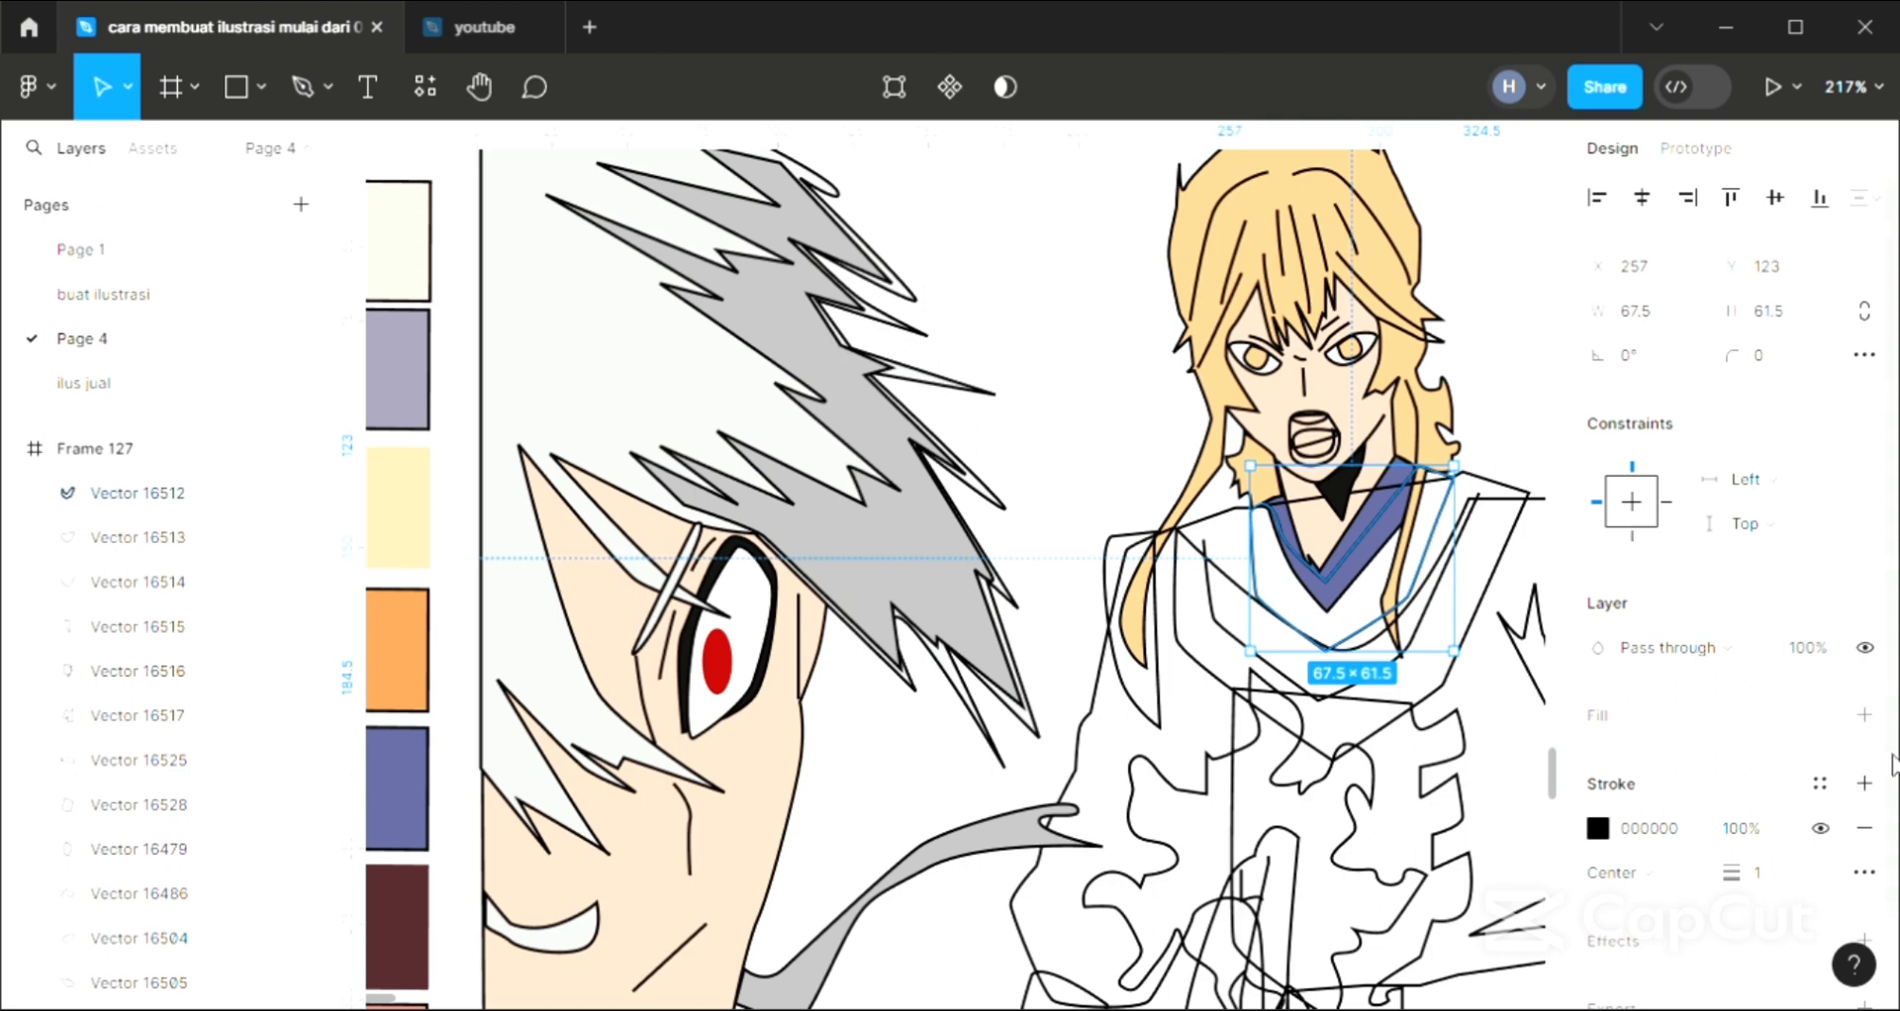
{"action": "left_click", "coordinate": [1865, 715]}
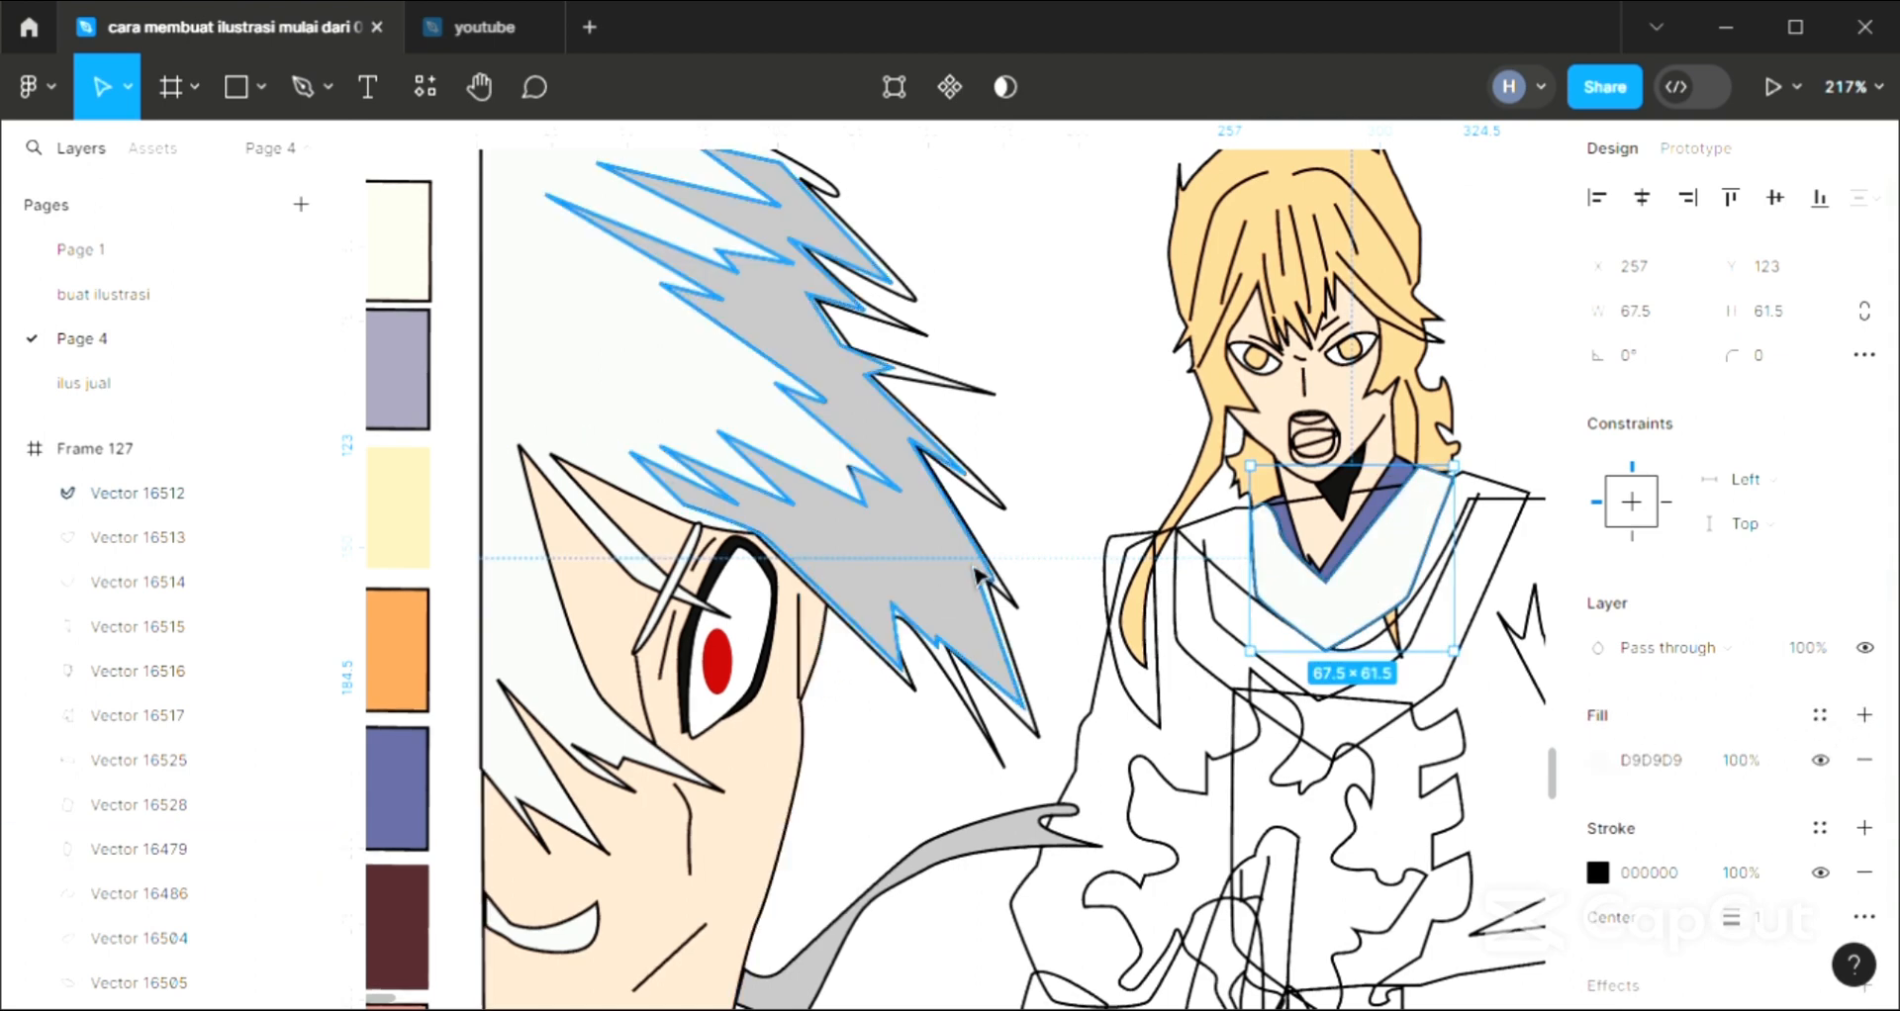
{"action": "key", "text": "i"}
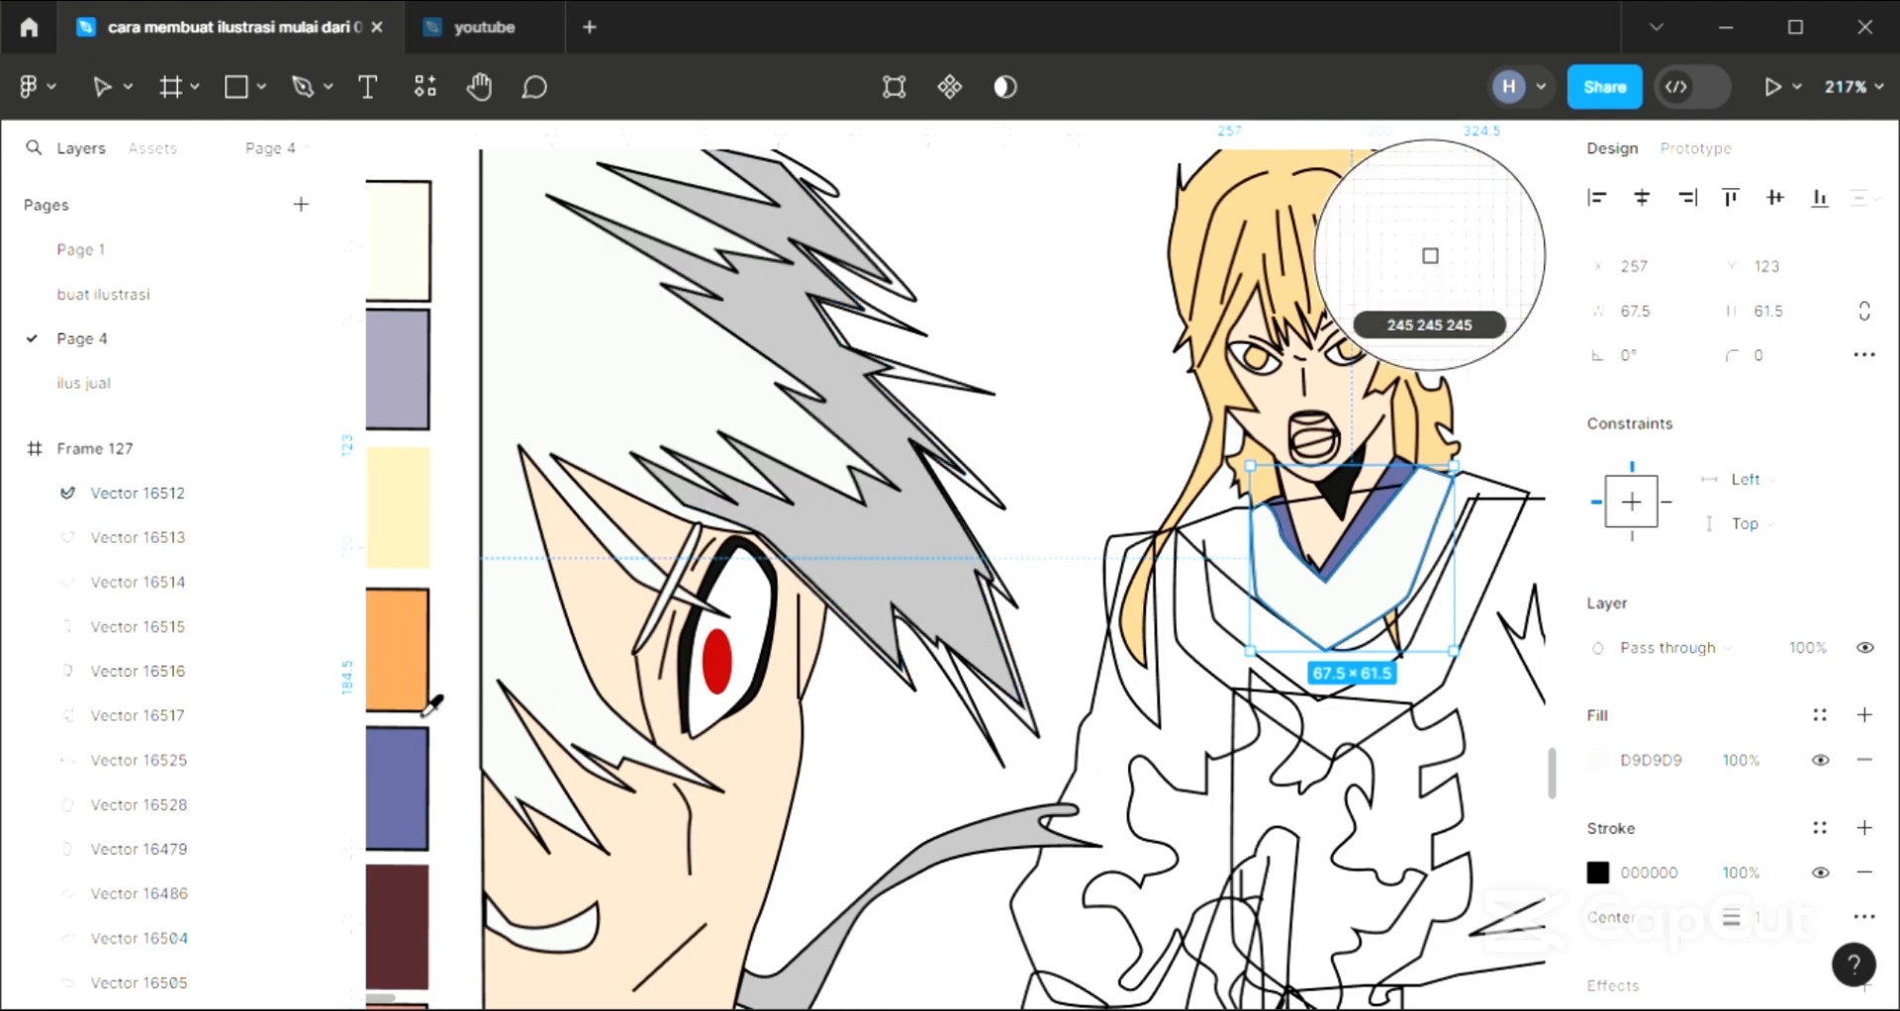
{"action": "left_click", "coordinate": [1430, 256]}
{"action": "key", "text": "Escape"}
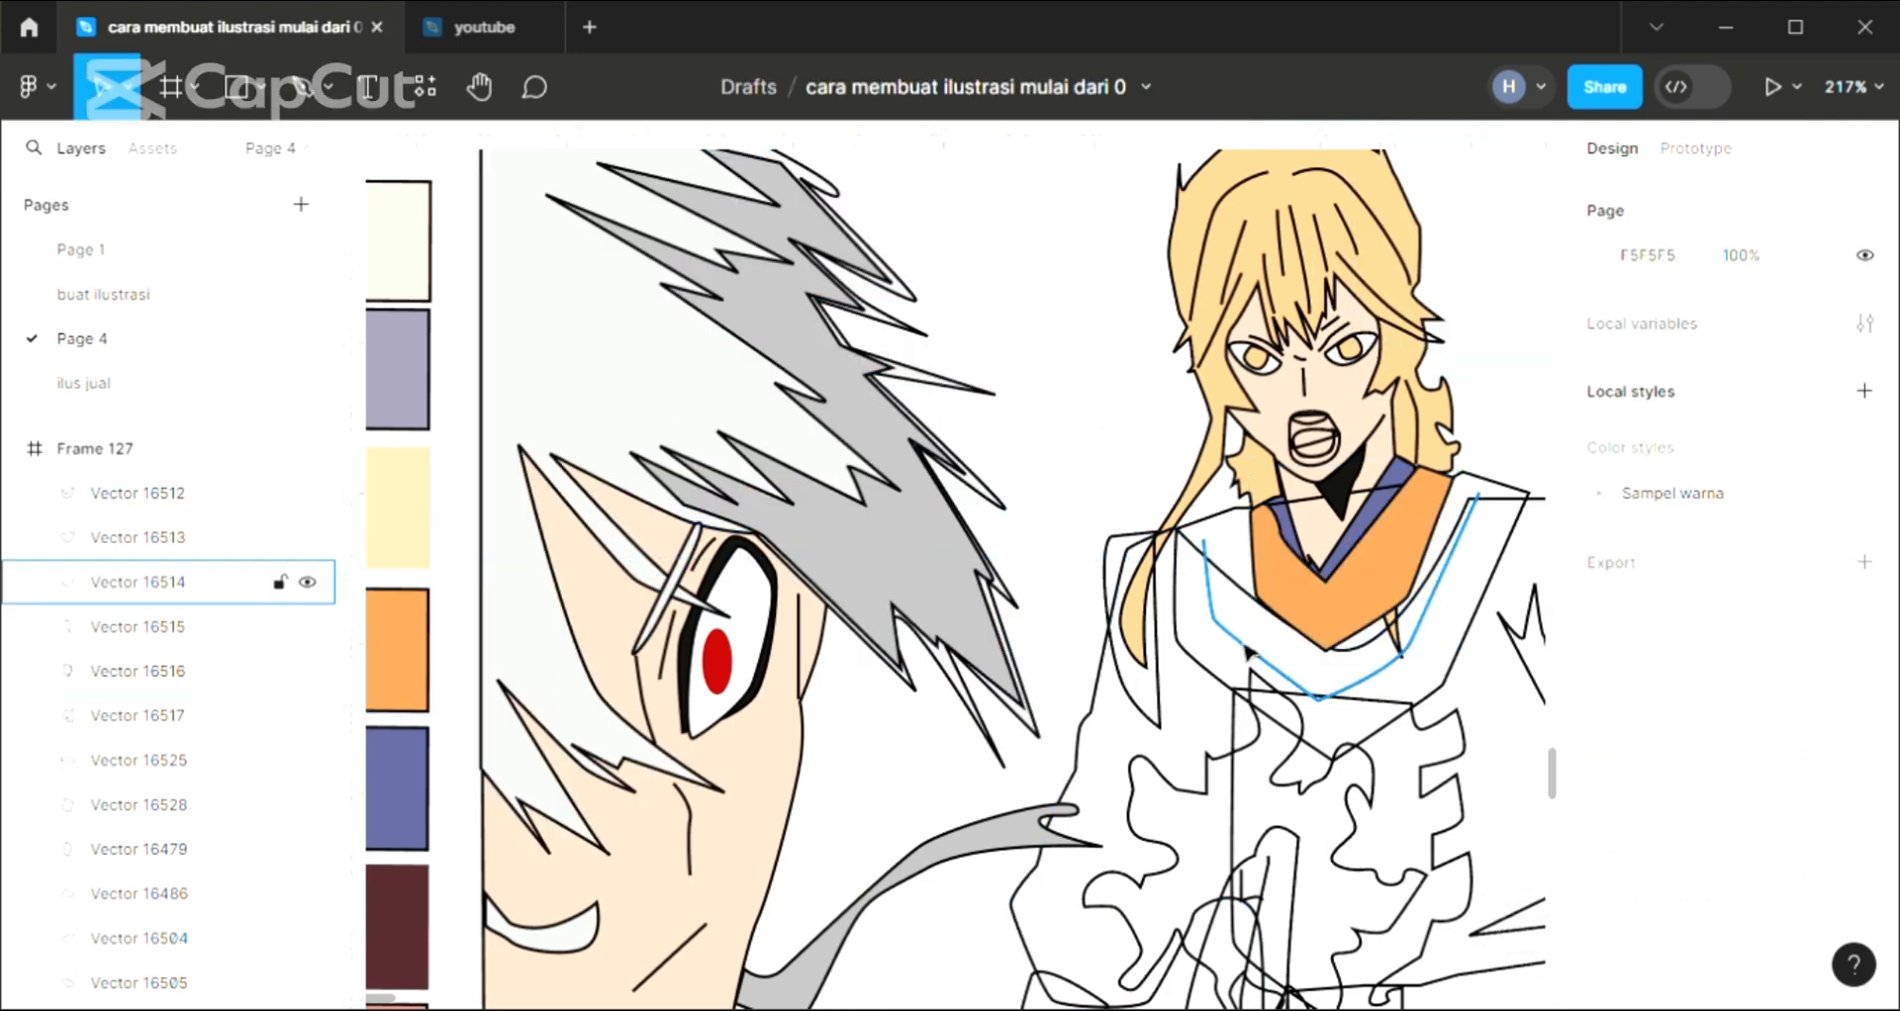
Fill the large collar piece over the standing character's shoulders with orange E49751 sampled from the collar band, and send it to the back
{"action": "left_click", "coordinate": [1207, 681]}
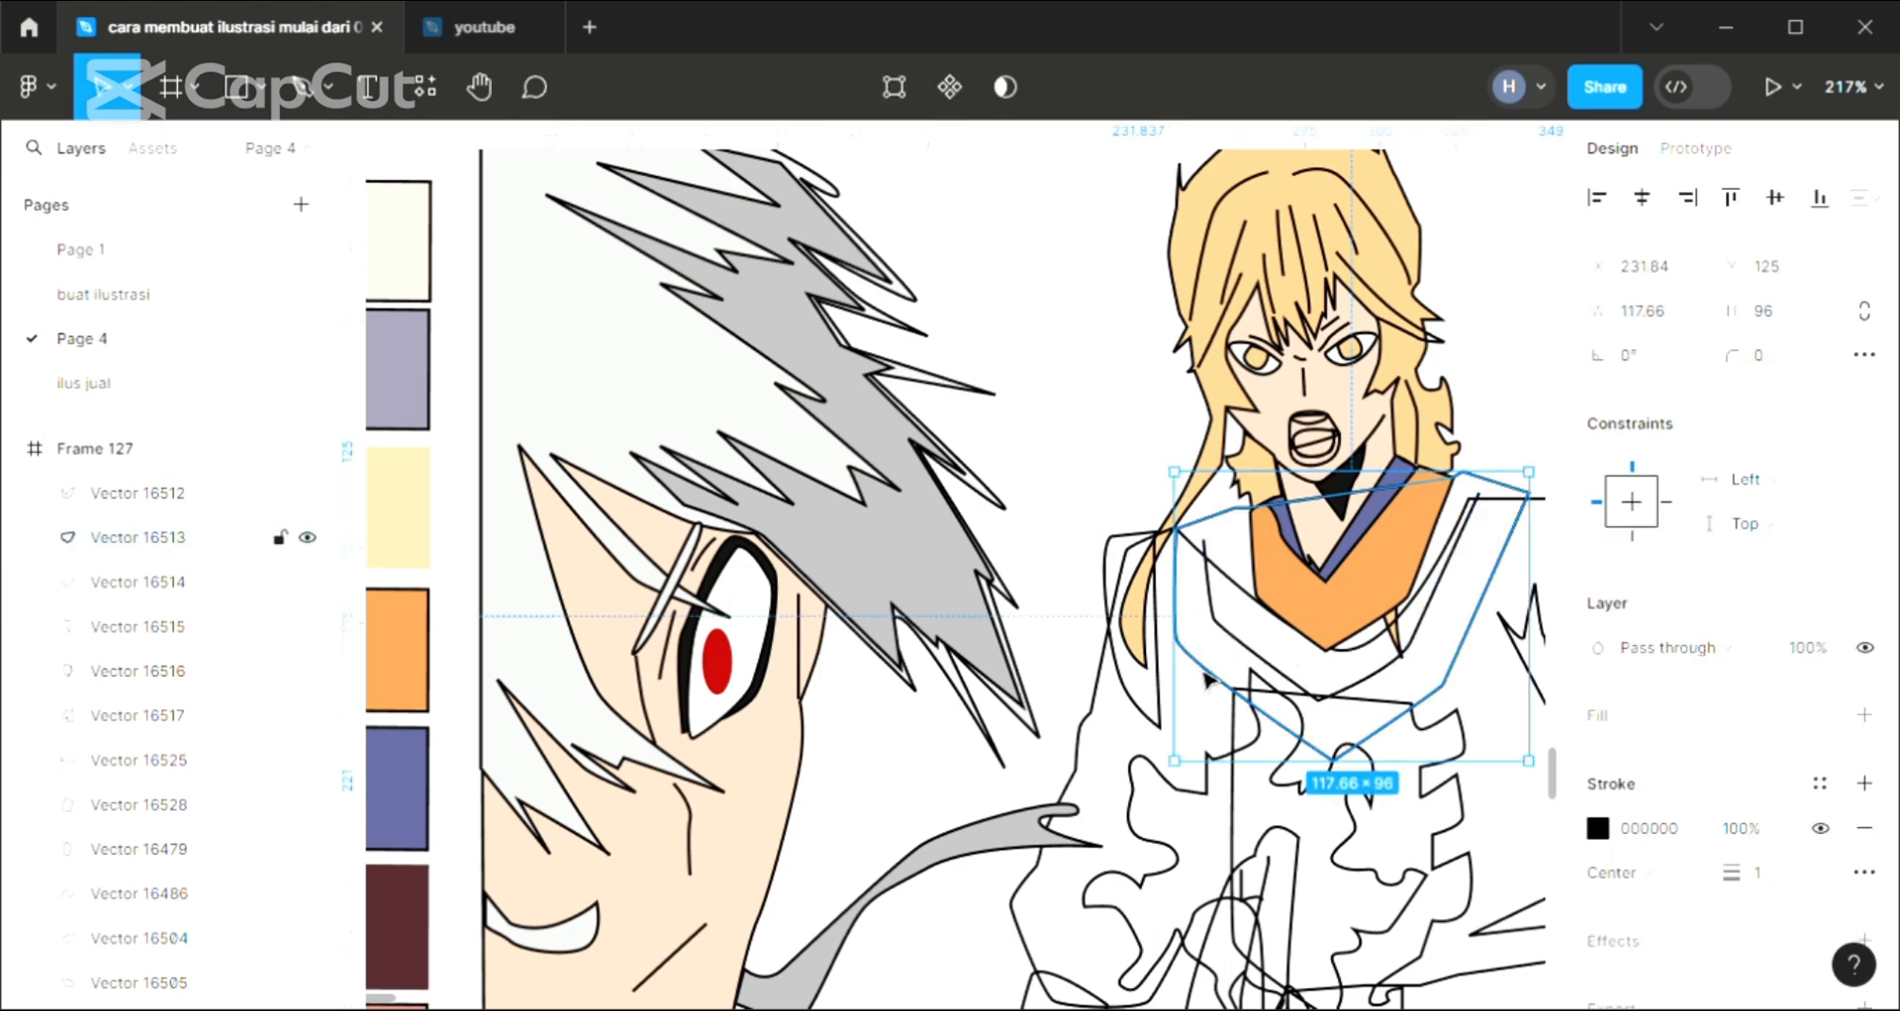
{"action": "left_click", "coordinate": [1865, 714]}
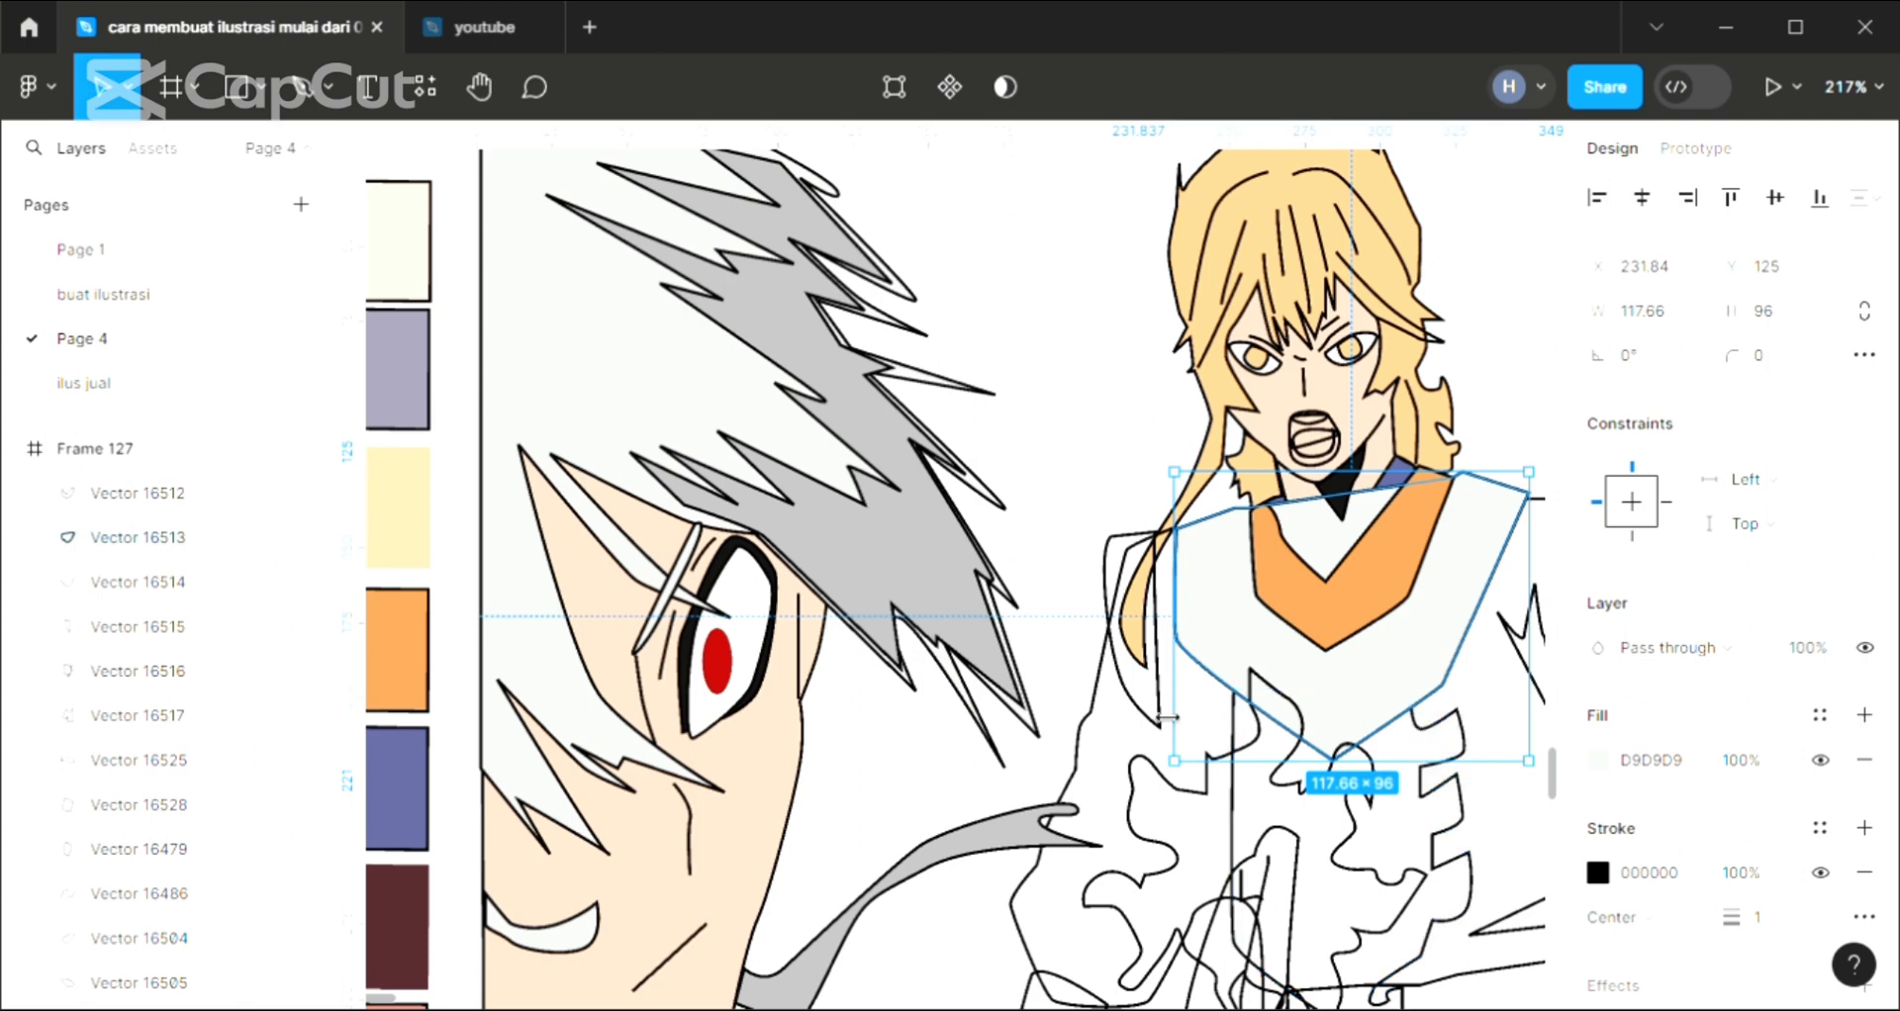
{"action": "key", "text": "i"}
{"action": "left_click", "coordinate": [1338, 625]}
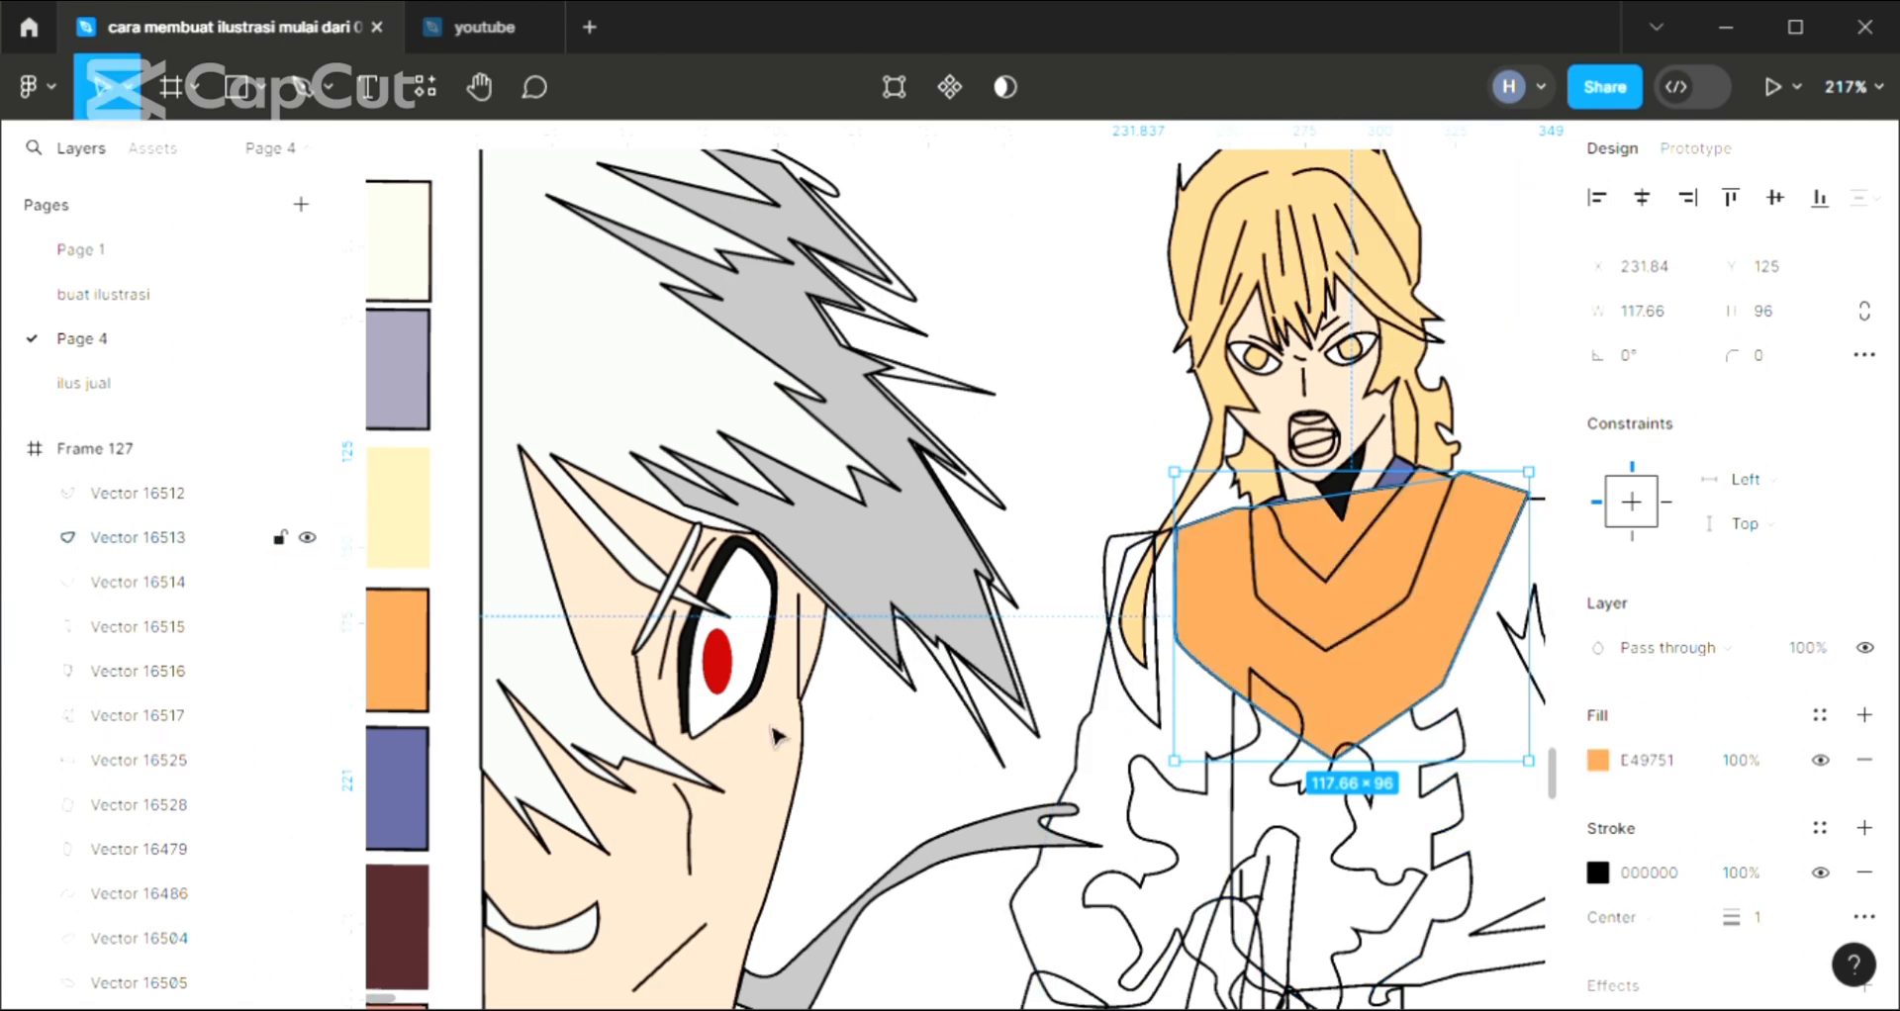
{"action": "key", "text": "["}
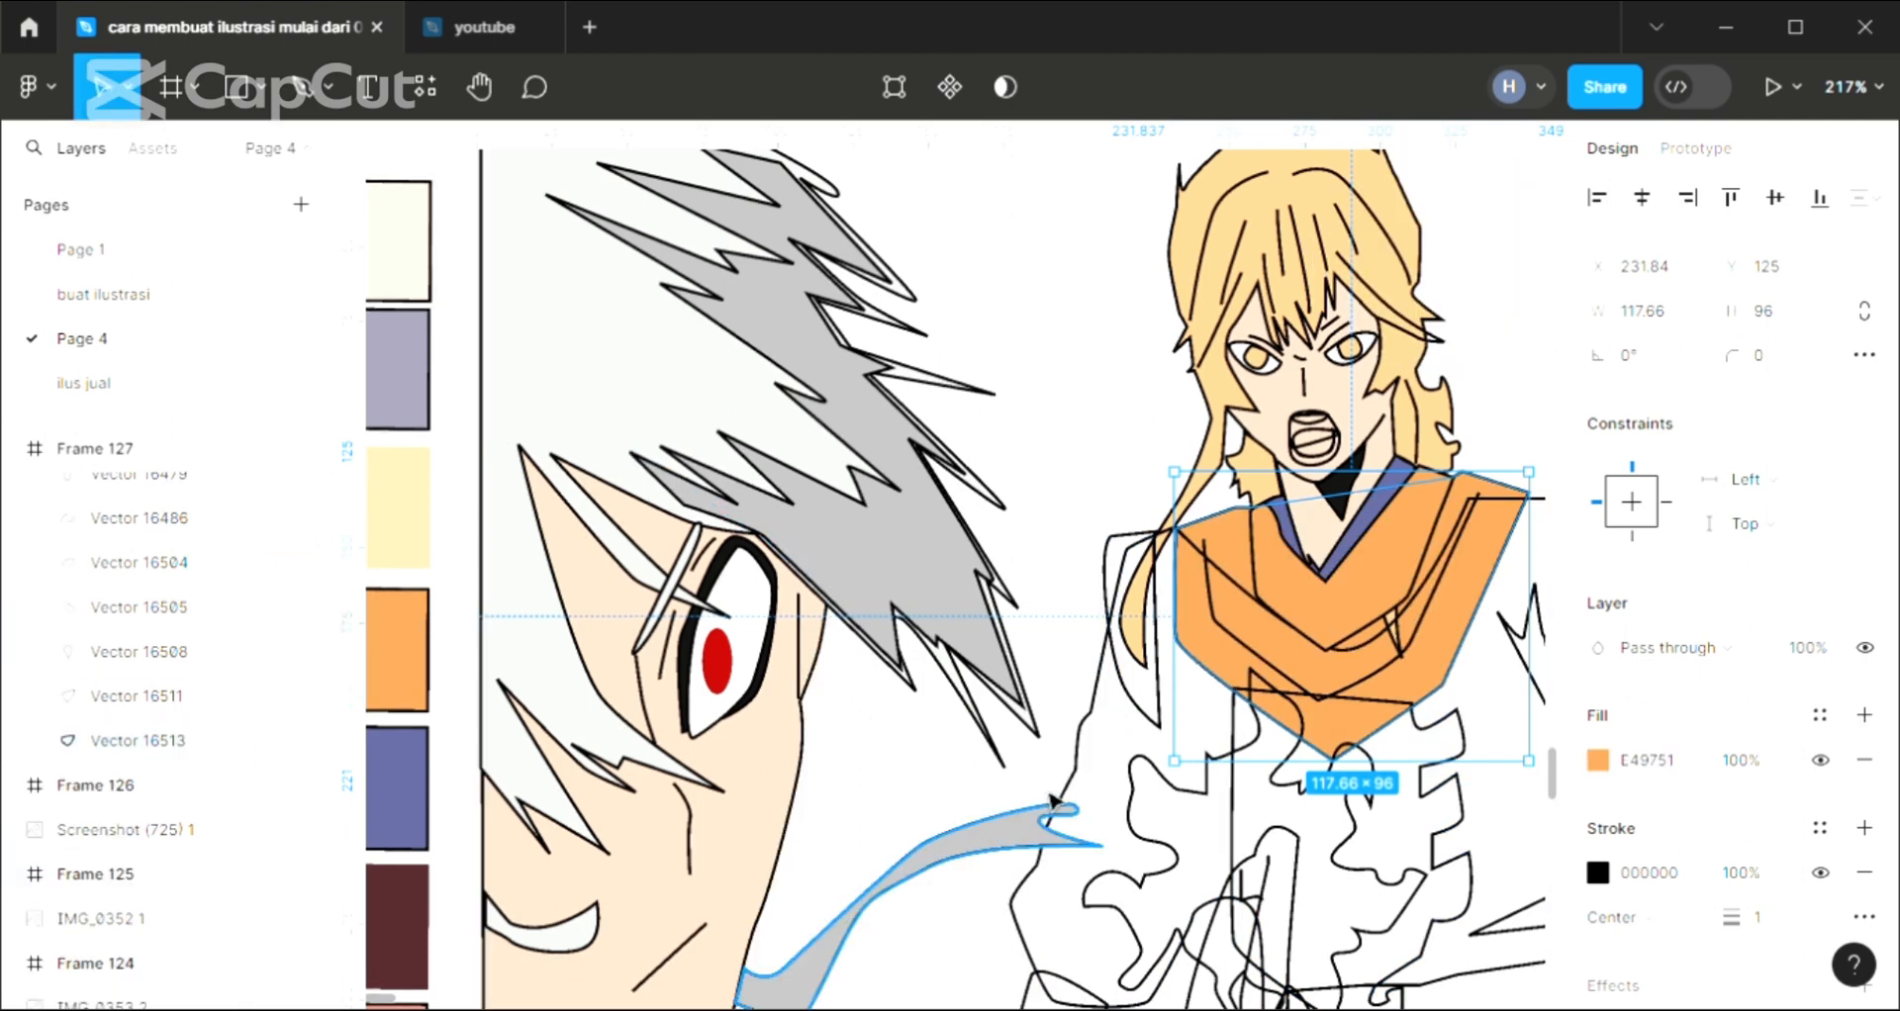
{"action": "left_click", "coordinate": [1032, 436]}
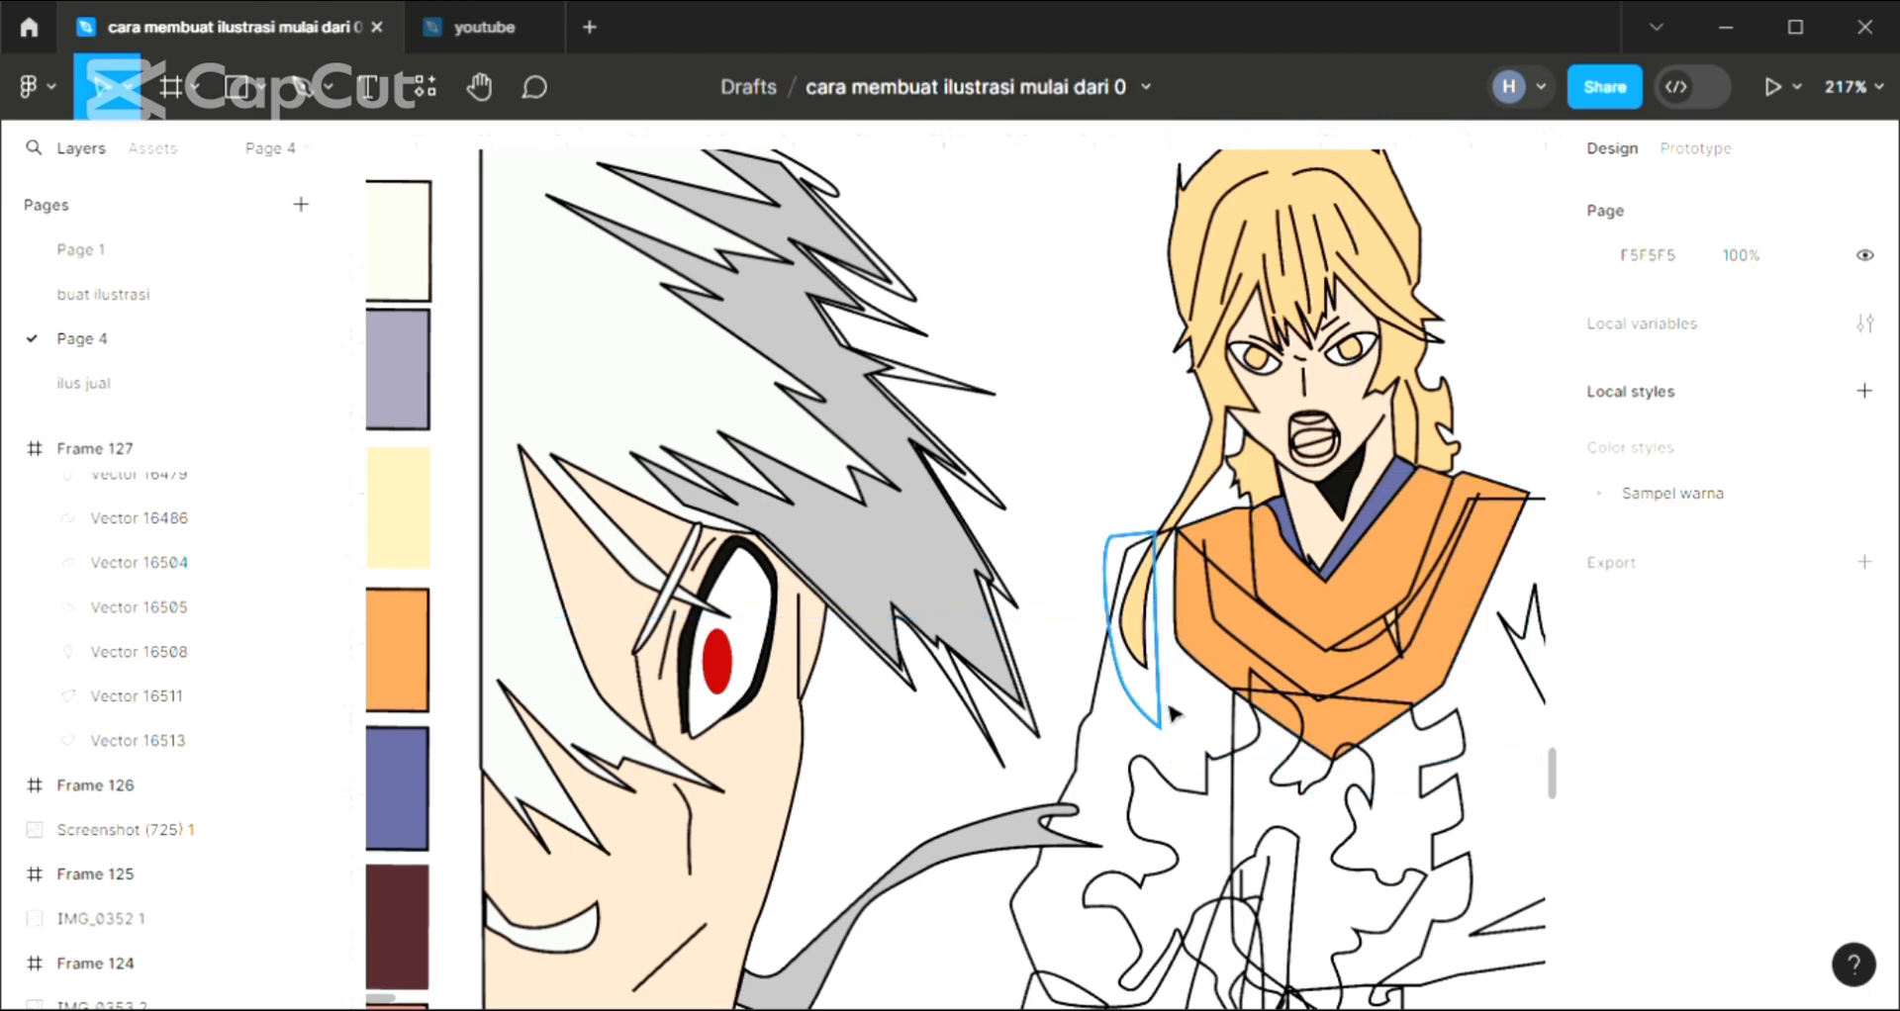
{"action": "scroll", "coordinate": [1164, 714], "scroll_direction": "right", "scroll_amount": 2}
{"action": "scroll", "coordinate": [1210, 757], "scroll_direction": "down", "scroll_amount": 2}
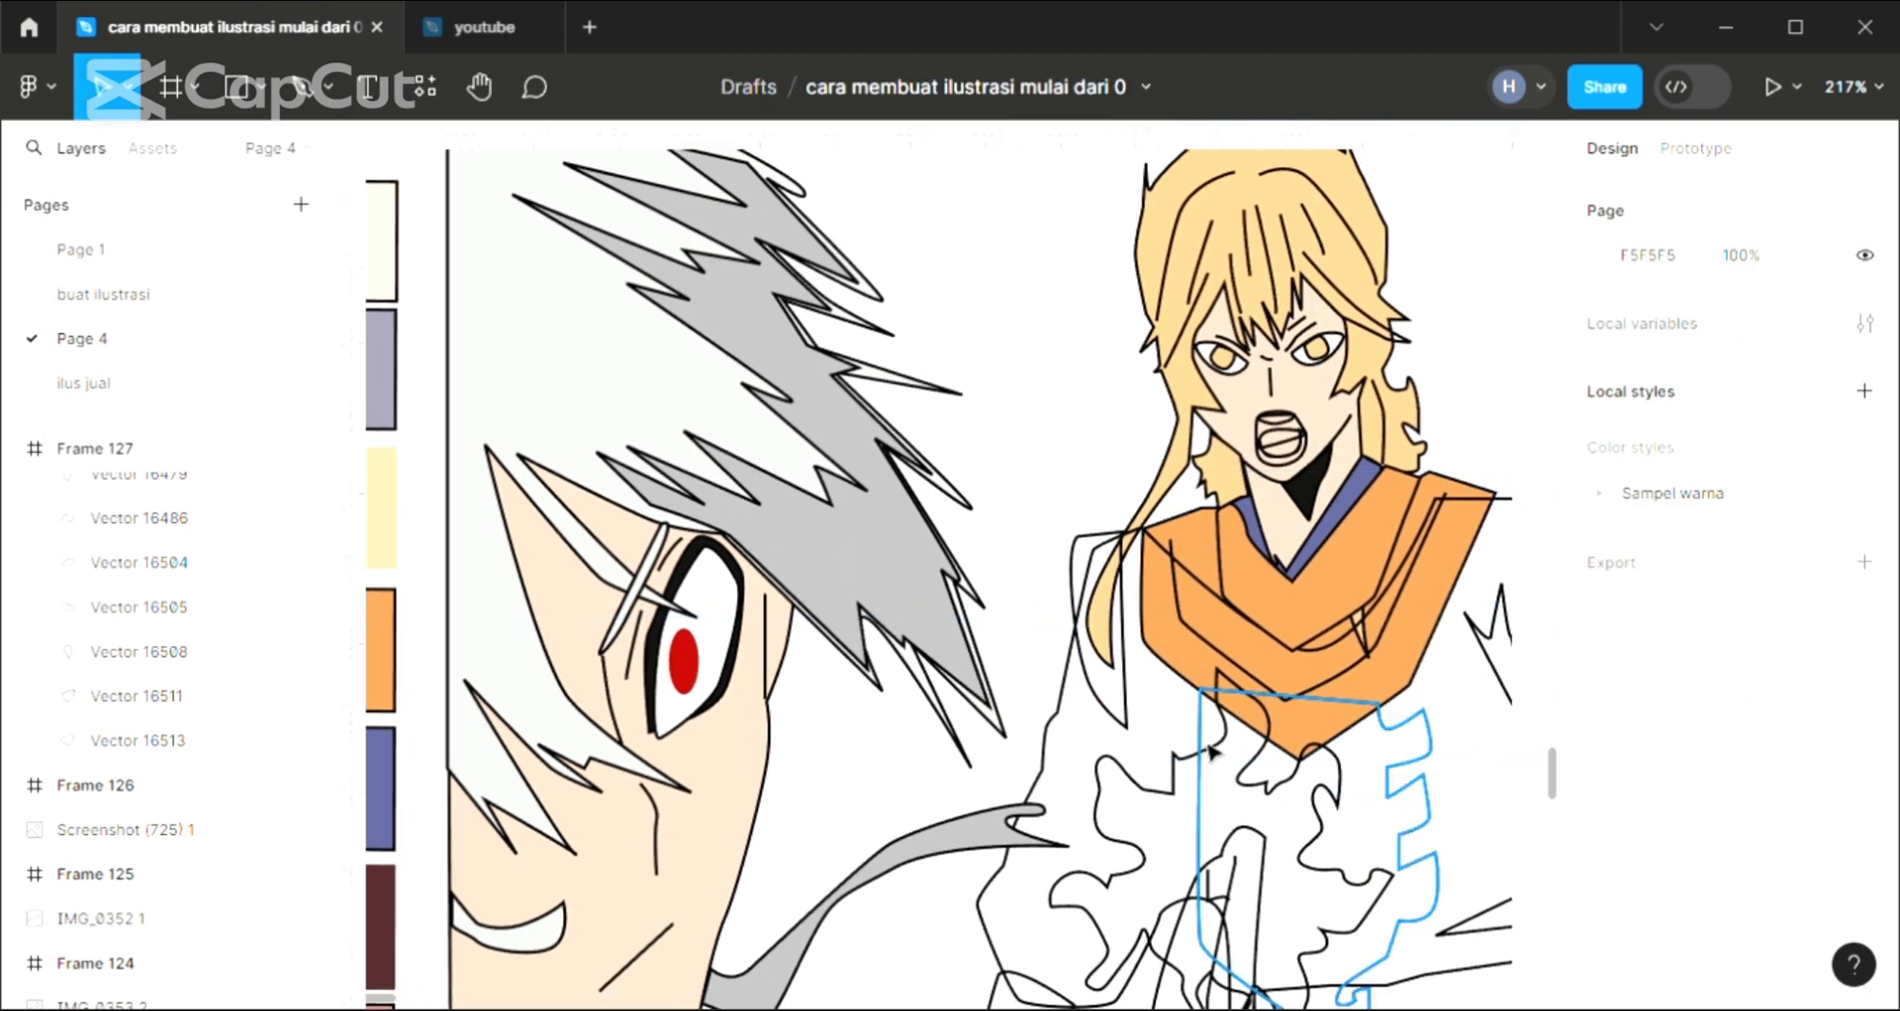
{"action": "scroll", "coordinate": [1148, 742], "scroll_direction": "up", "scroll_amount": 3}
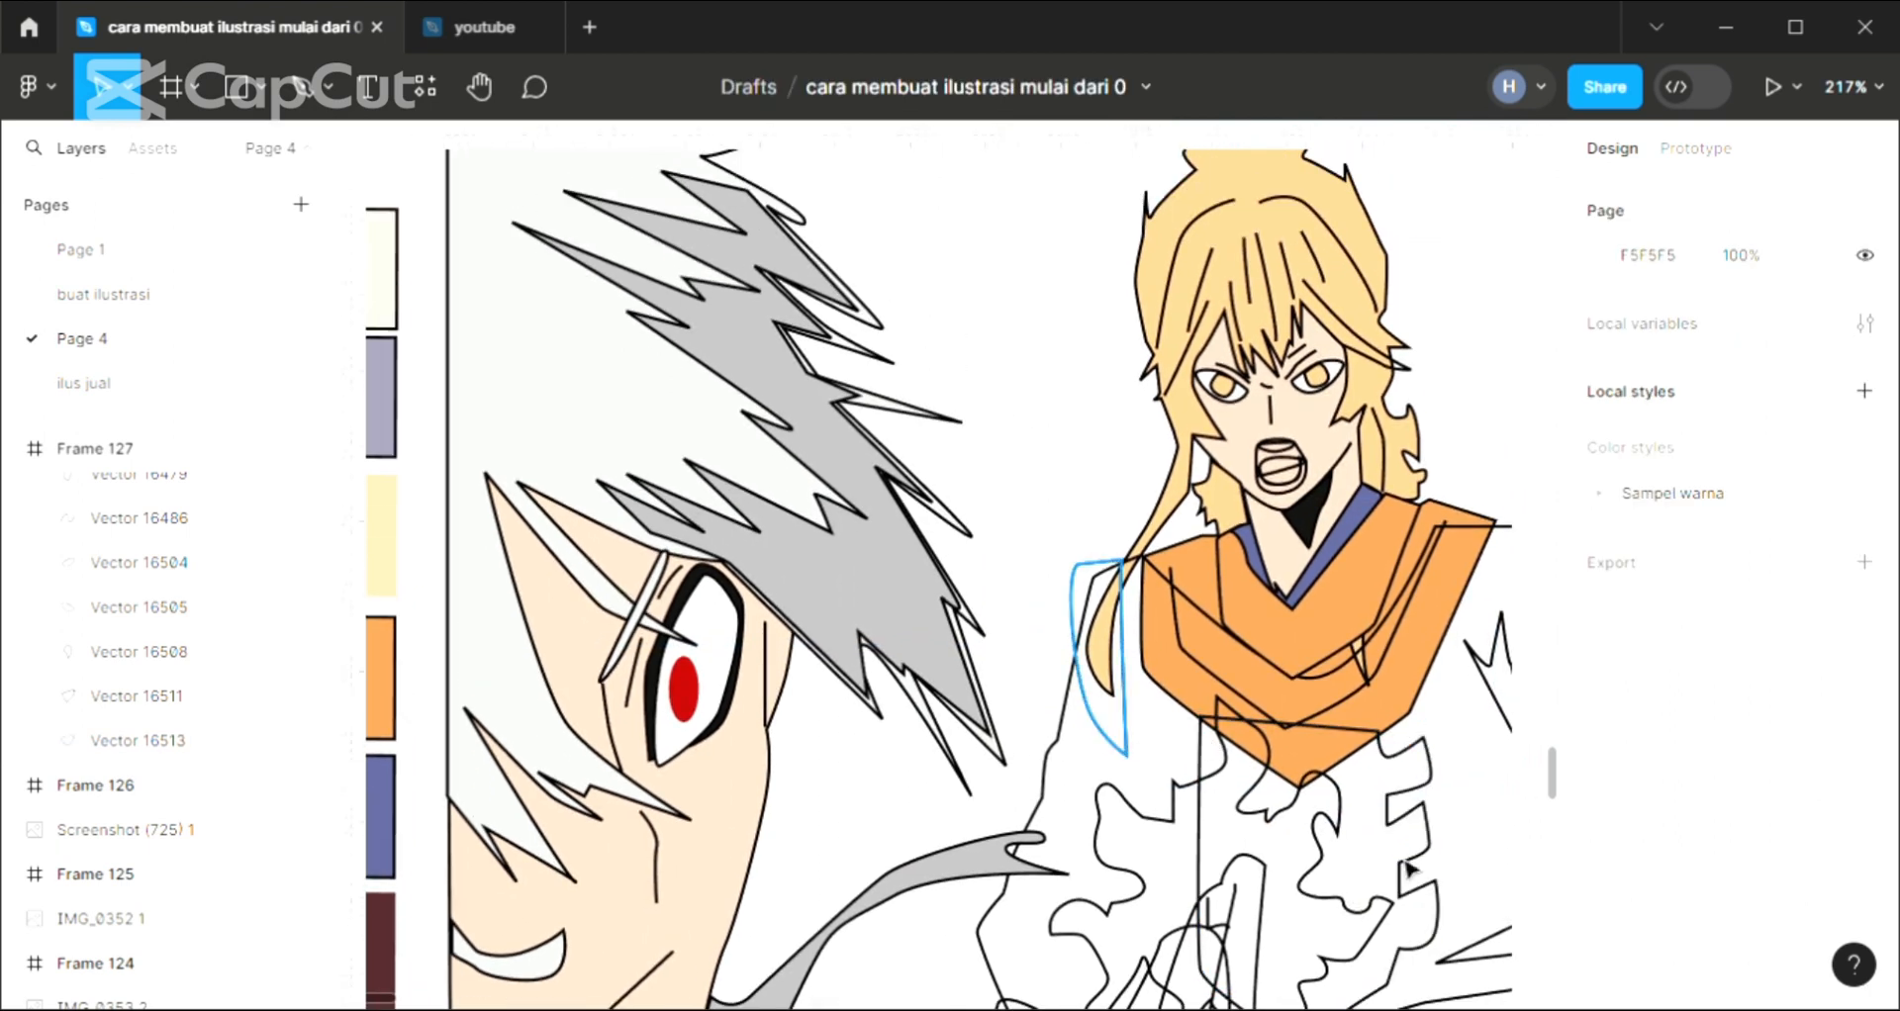
Fill the narrow curved shoulder piece beside the standing character's collar with orange E49751 sampled from the collar
{"action": "left_click", "coordinate": [1077, 633]}
{"action": "left_click", "coordinate": [1865, 714]}
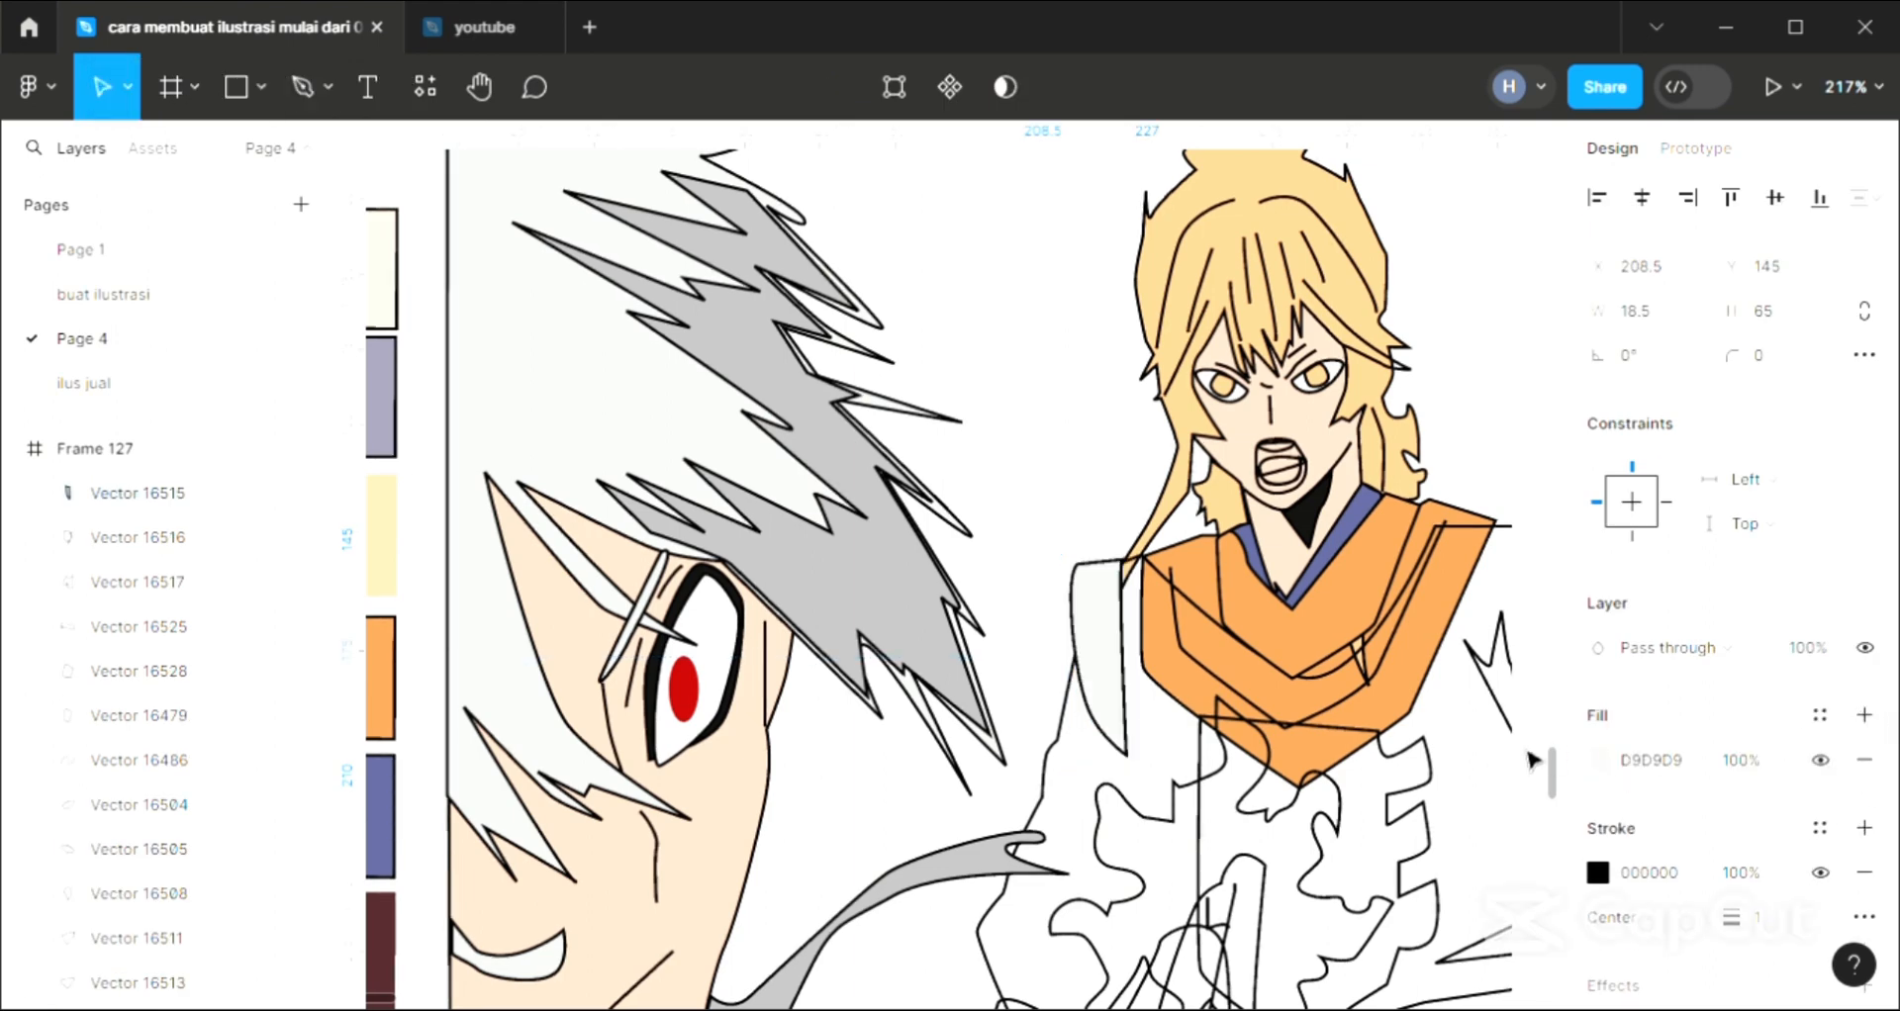
{"action": "key", "text": "i"}
{"action": "left_click", "coordinate": [1338, 688]}
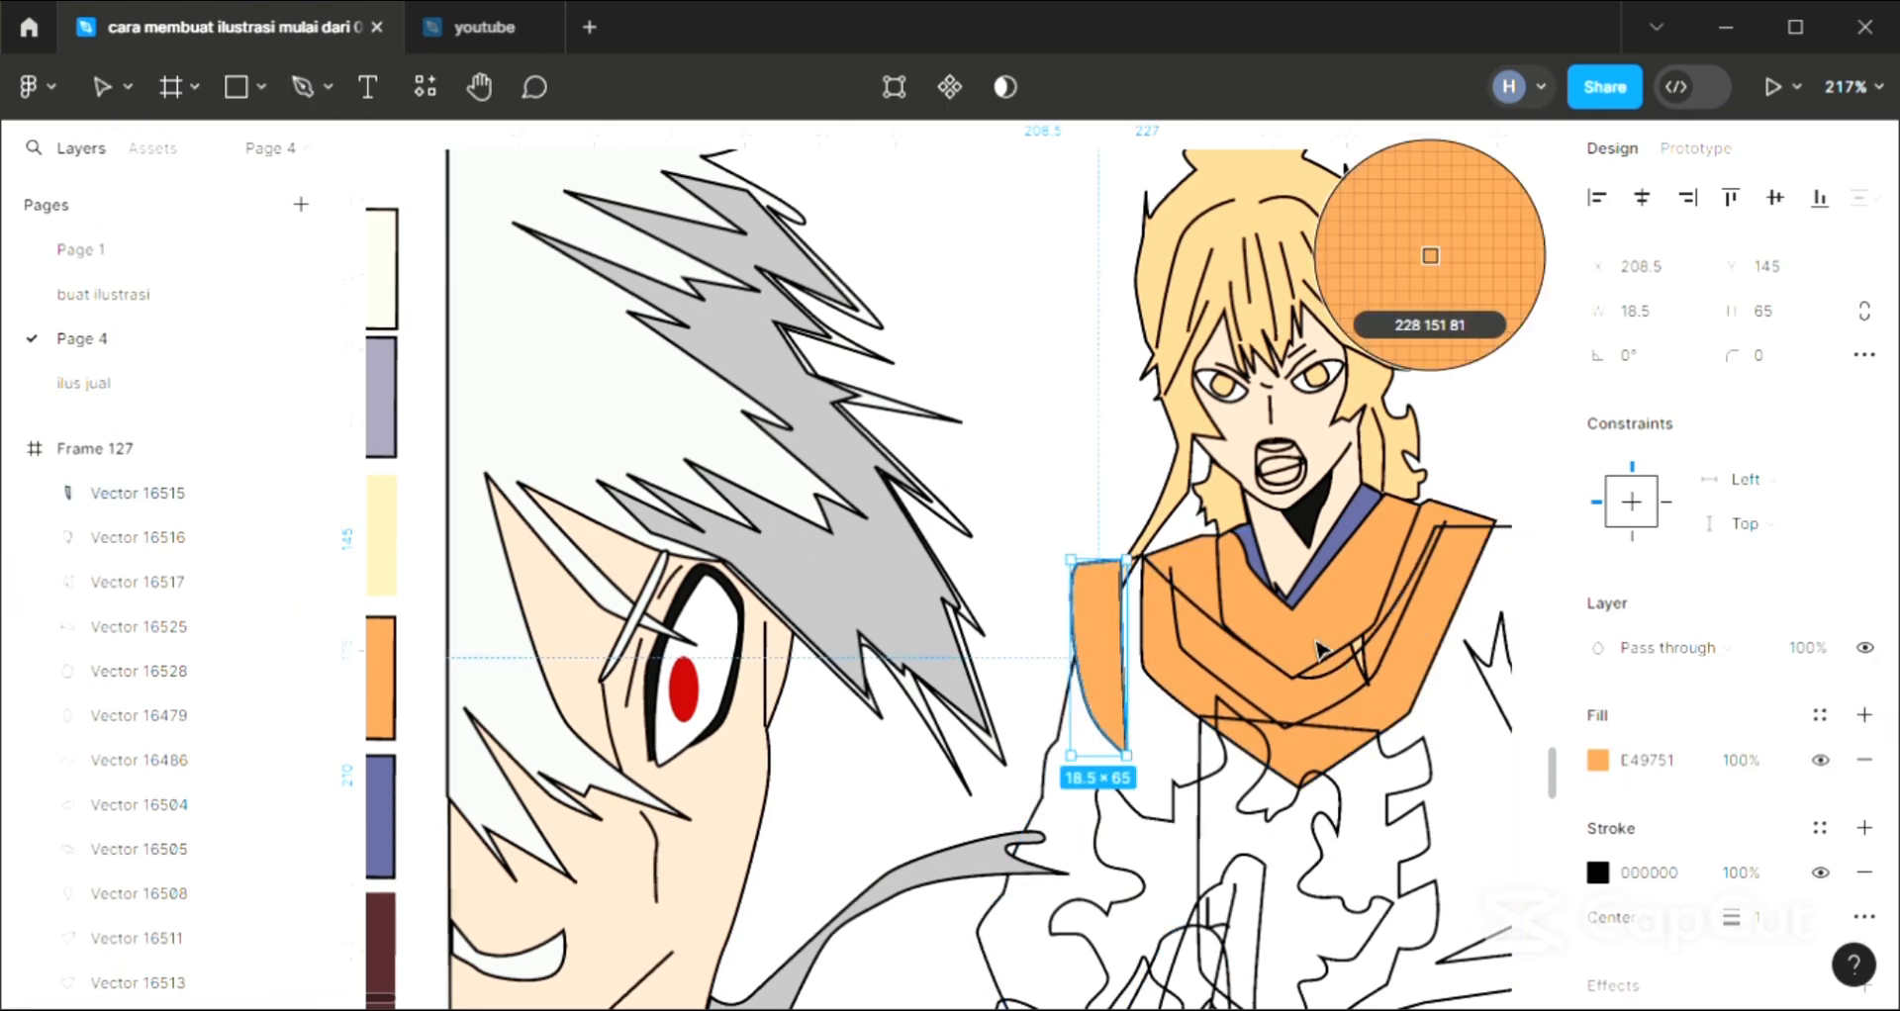
Fill the small jagged shape beside the standing character's collar with a single black fill sampled from the close-up eye's outline
{"action": "scroll", "coordinate": [1331, 665], "scroll_direction": "right", "scroll_amount": 2}
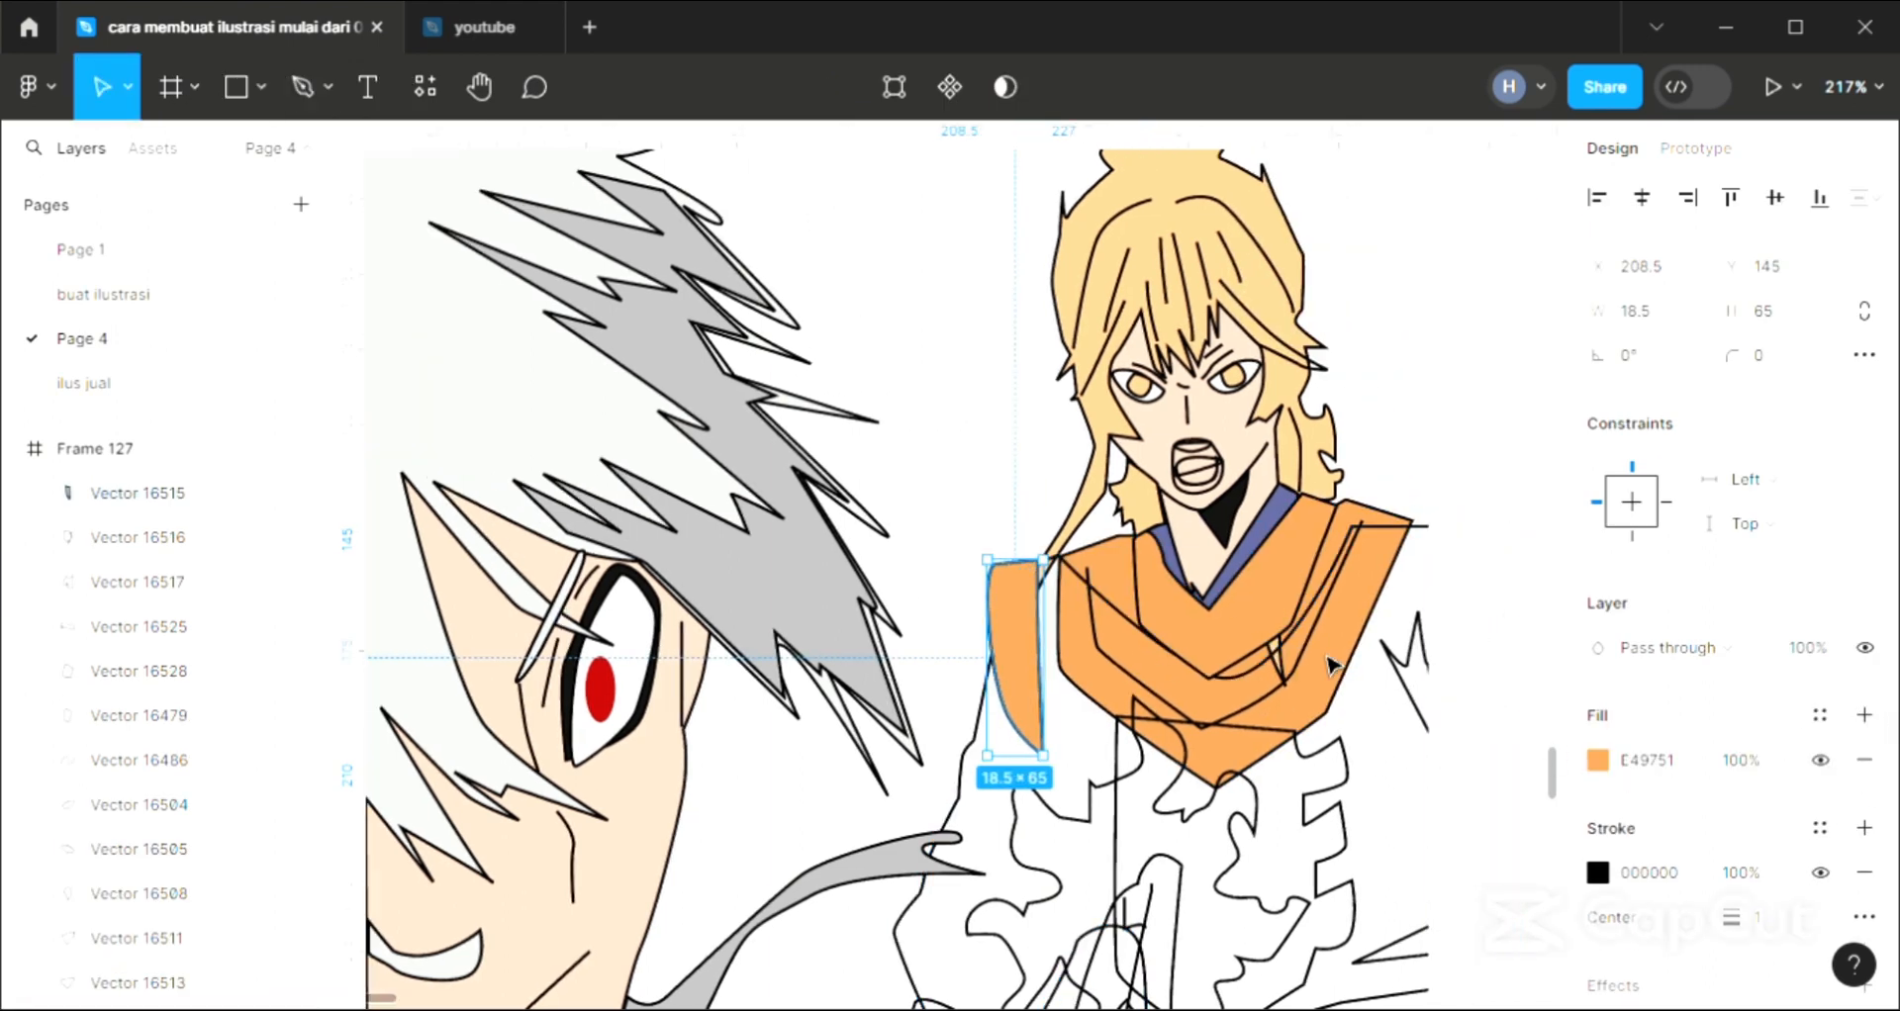
{"action": "left_click", "coordinate": [1426, 669]}
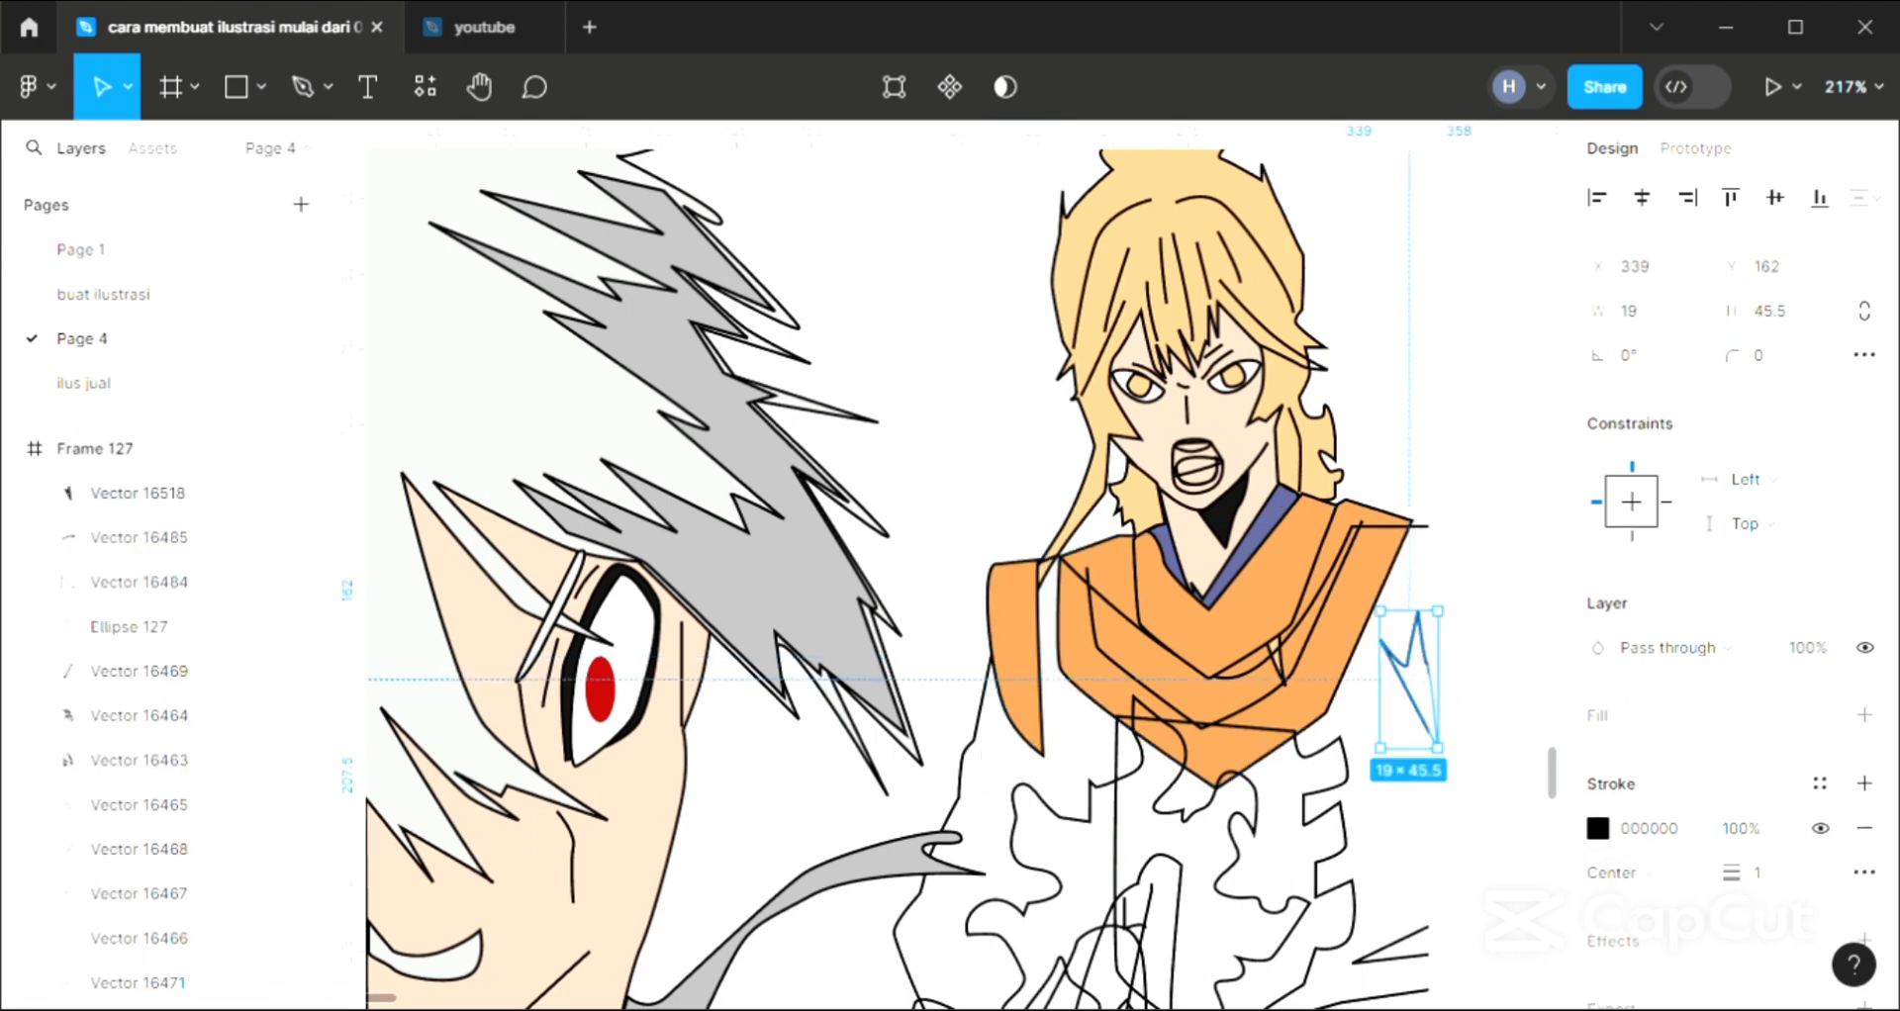
{"action": "left_click", "coordinate": [1872, 721]}
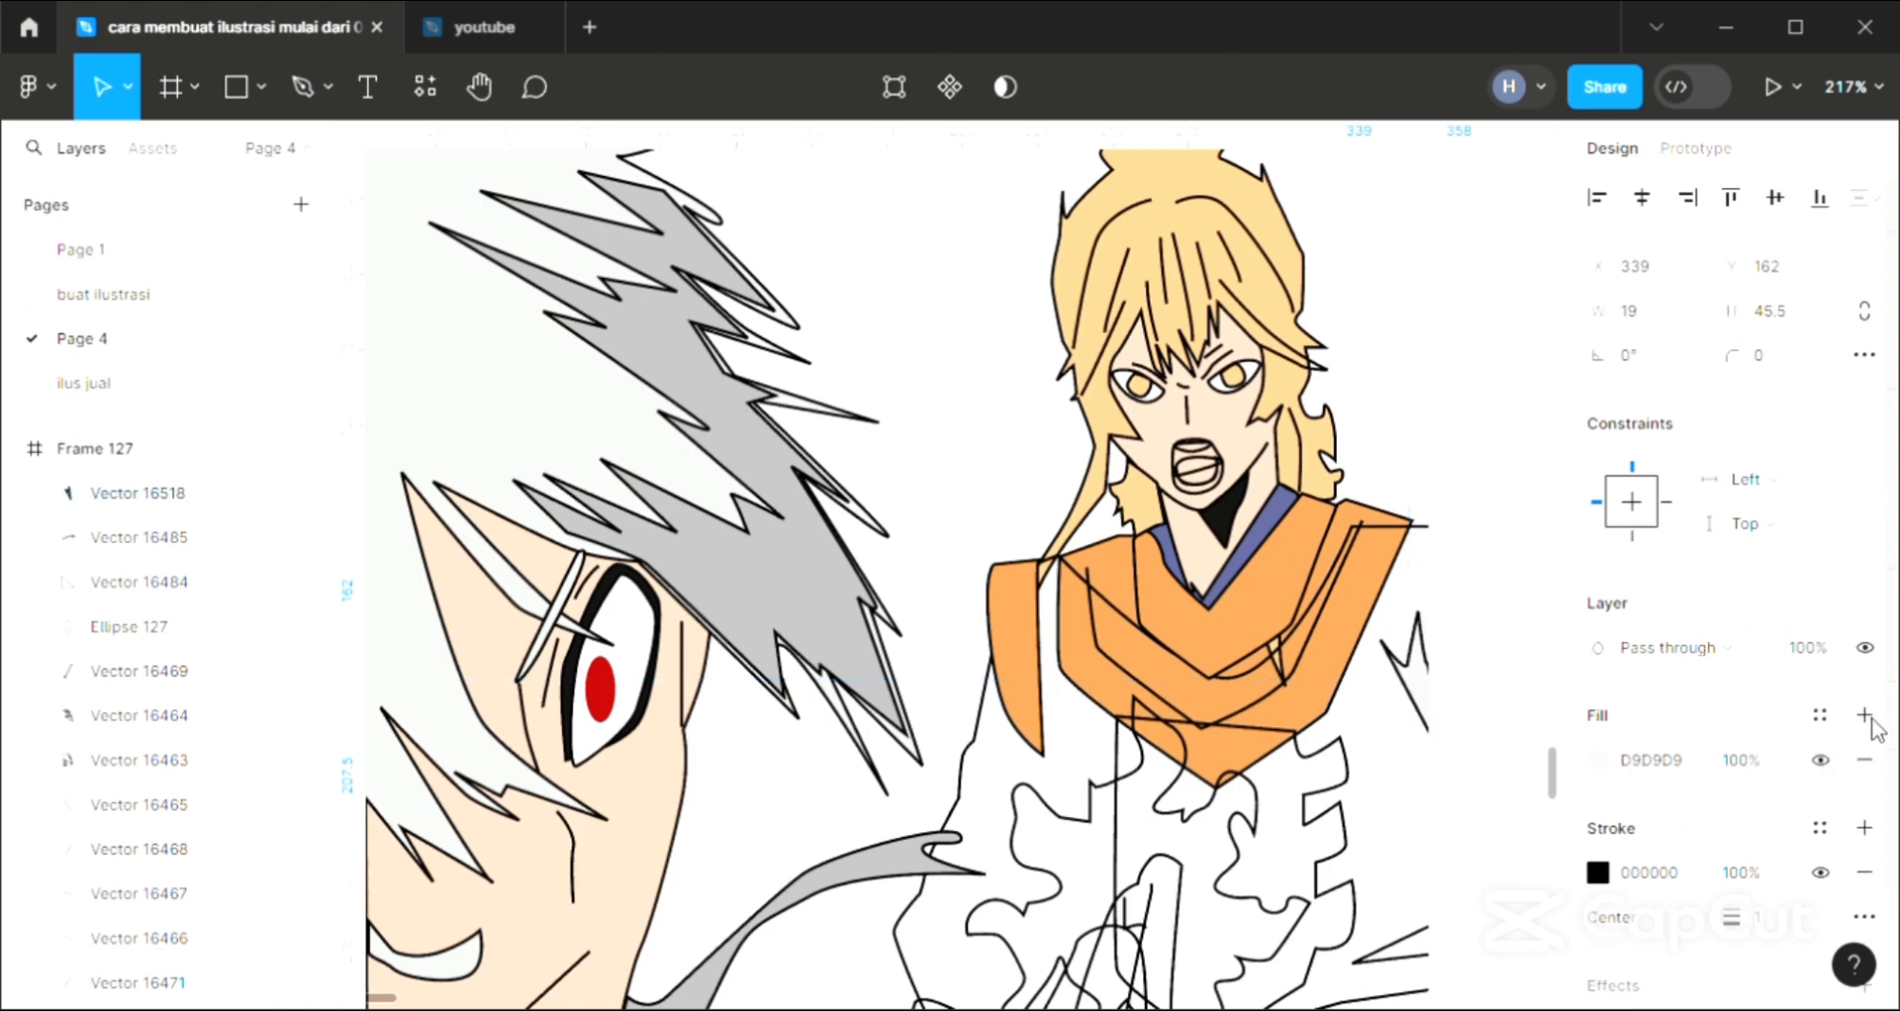
{"action": "left_click", "coordinate": [1450, 390]}
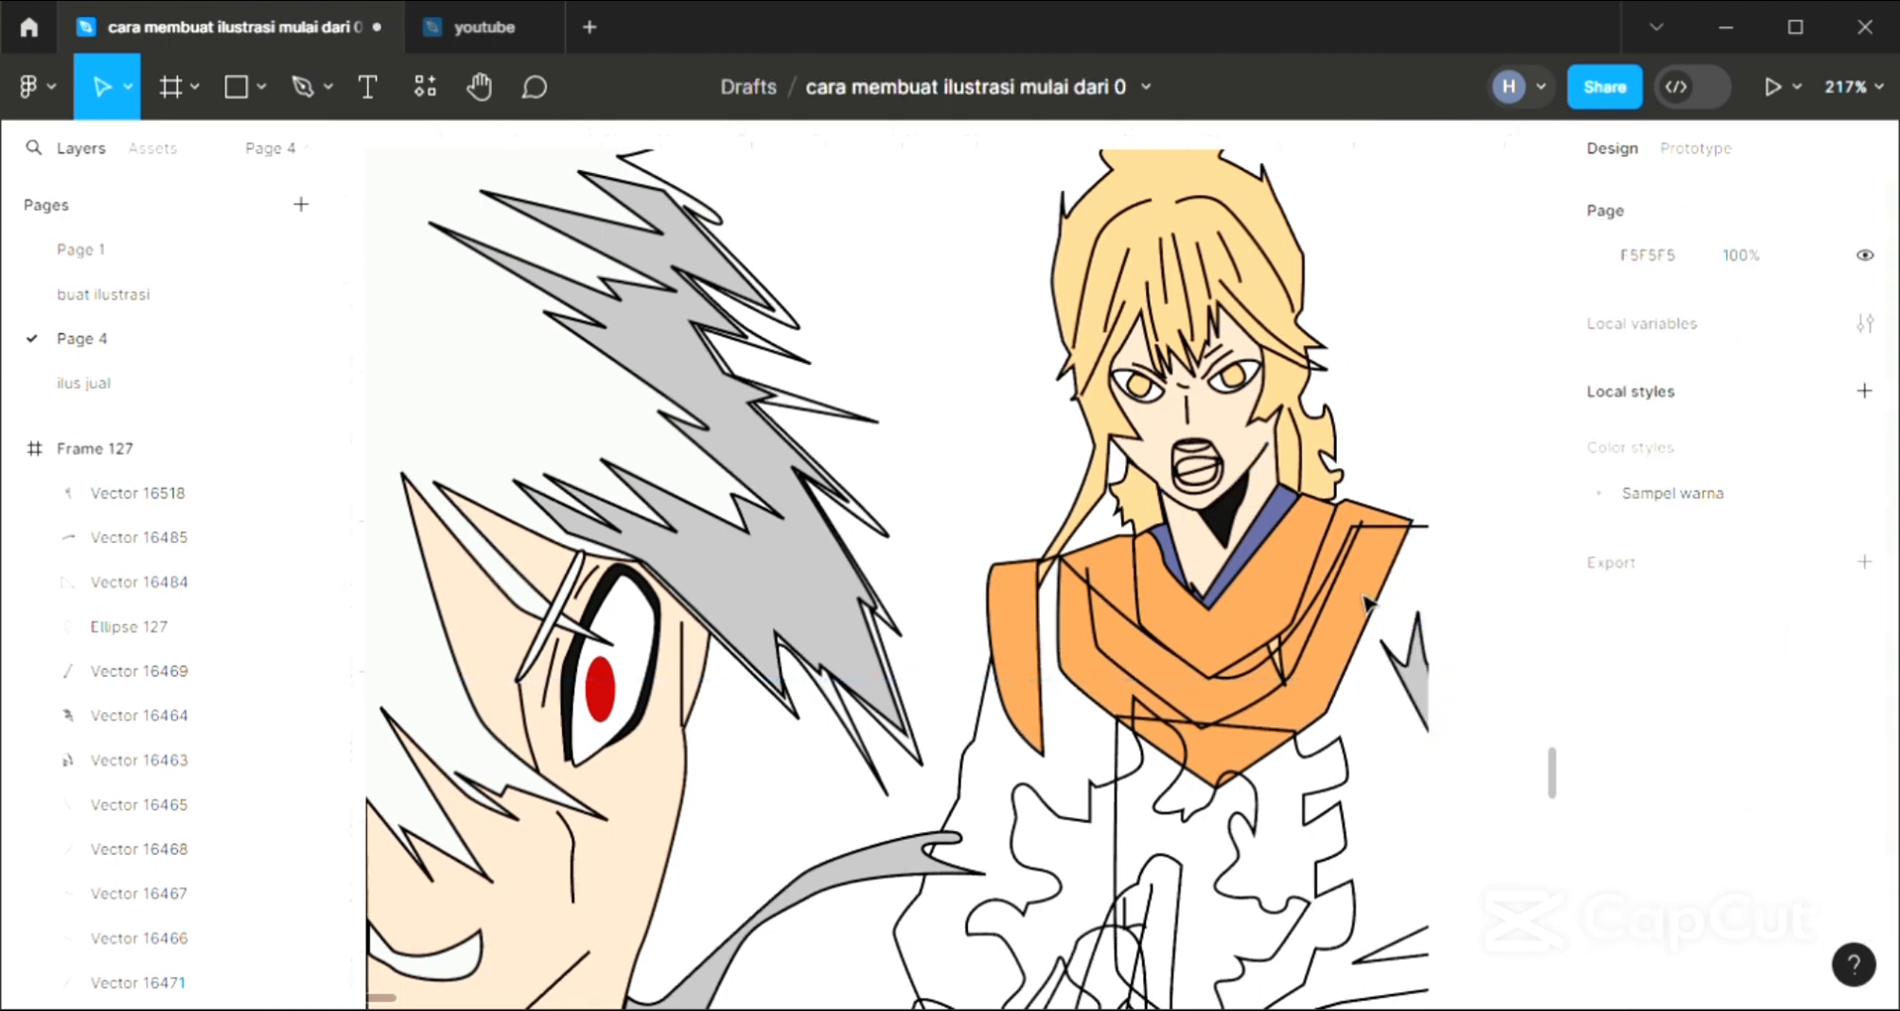
{"action": "scroll", "coordinate": [1035, 796], "scroll_direction": "down", "scroll_amount": 1}
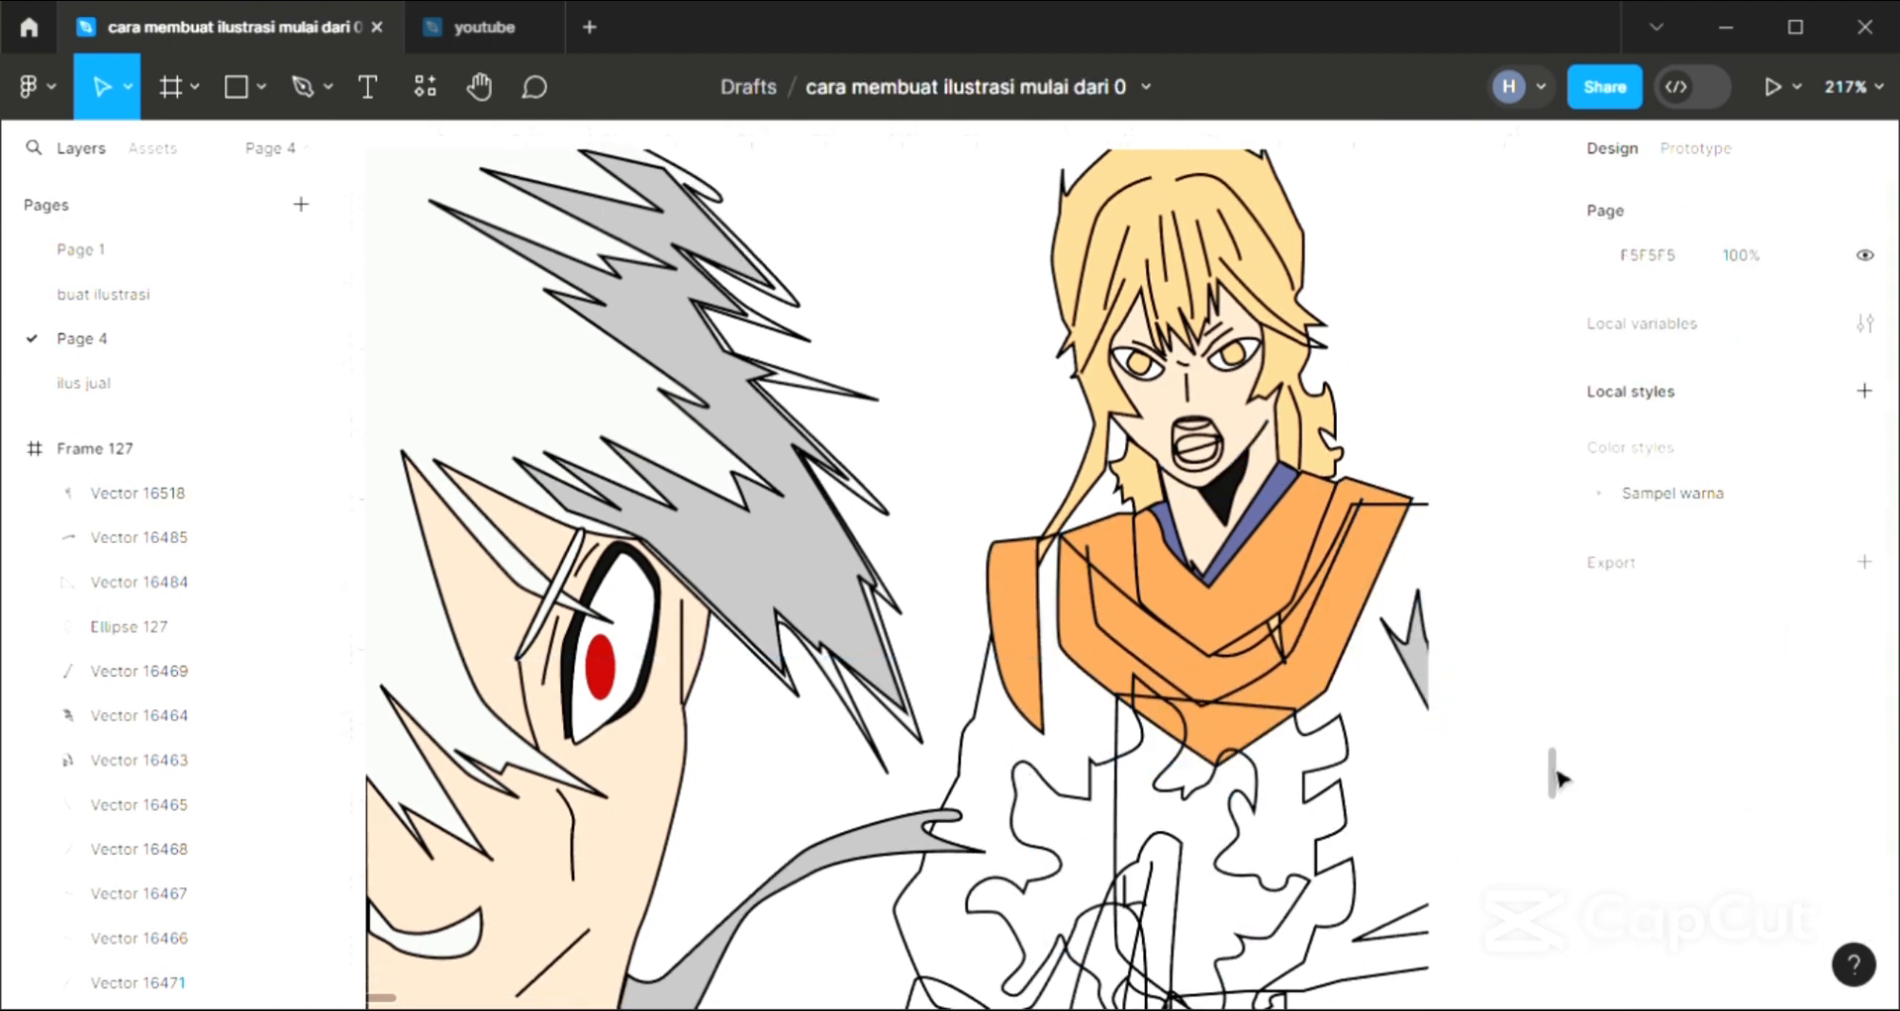
{"action": "left_click", "coordinate": [1418, 658]}
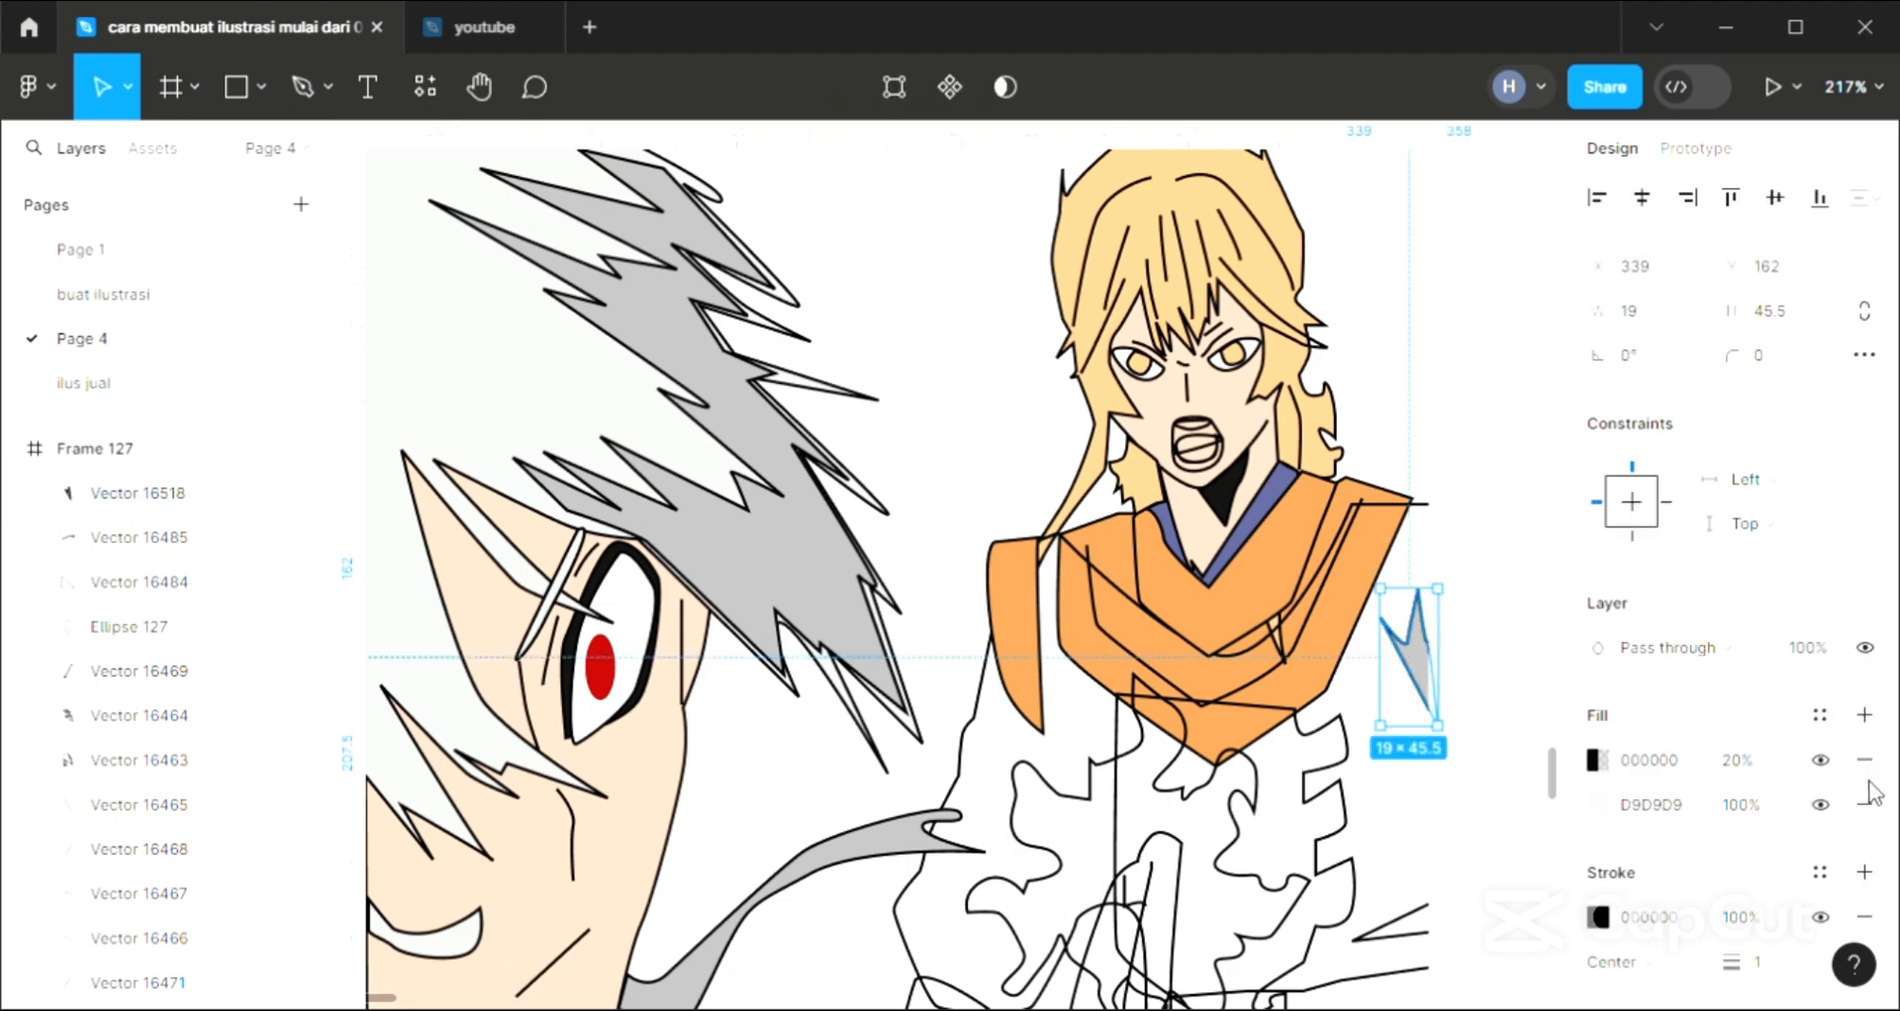
{"action": "left_click", "coordinate": [1865, 805]}
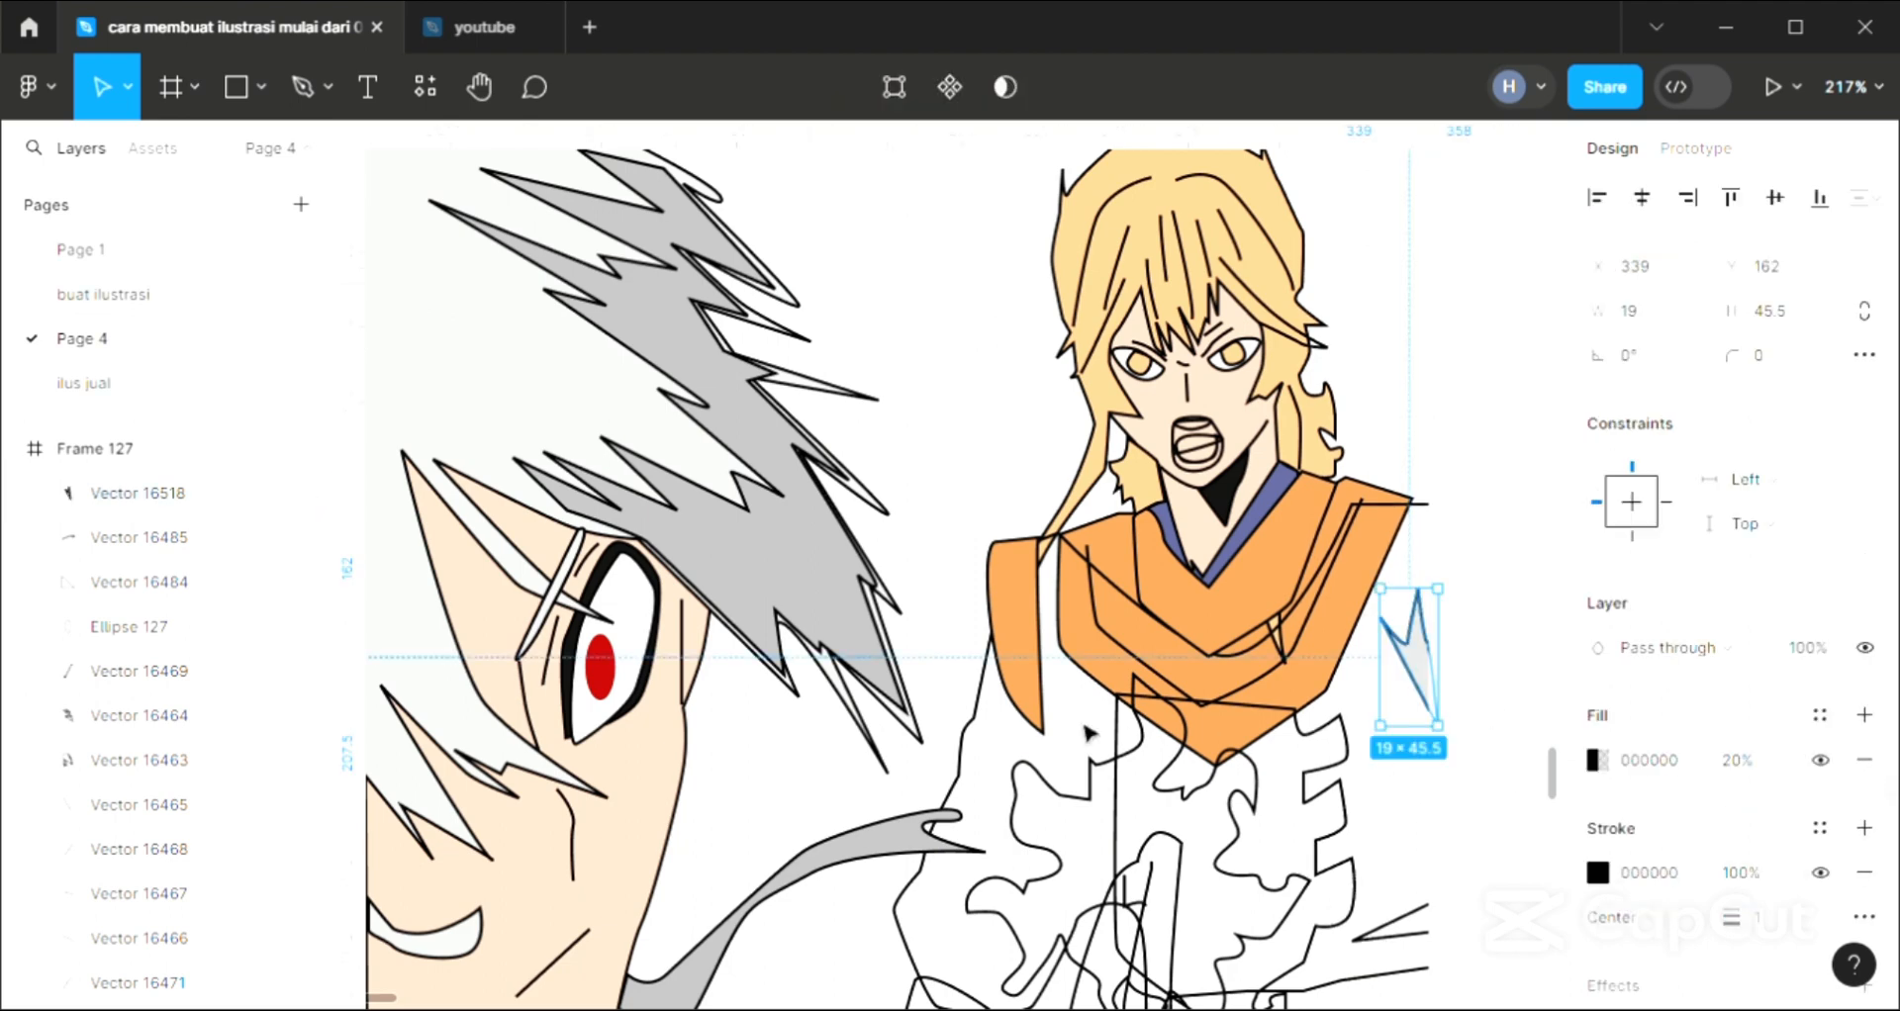
{"action": "scroll", "coordinate": [1088, 732], "scroll_direction": "left", "scroll_amount": 2}
{"action": "key", "text": "i"}
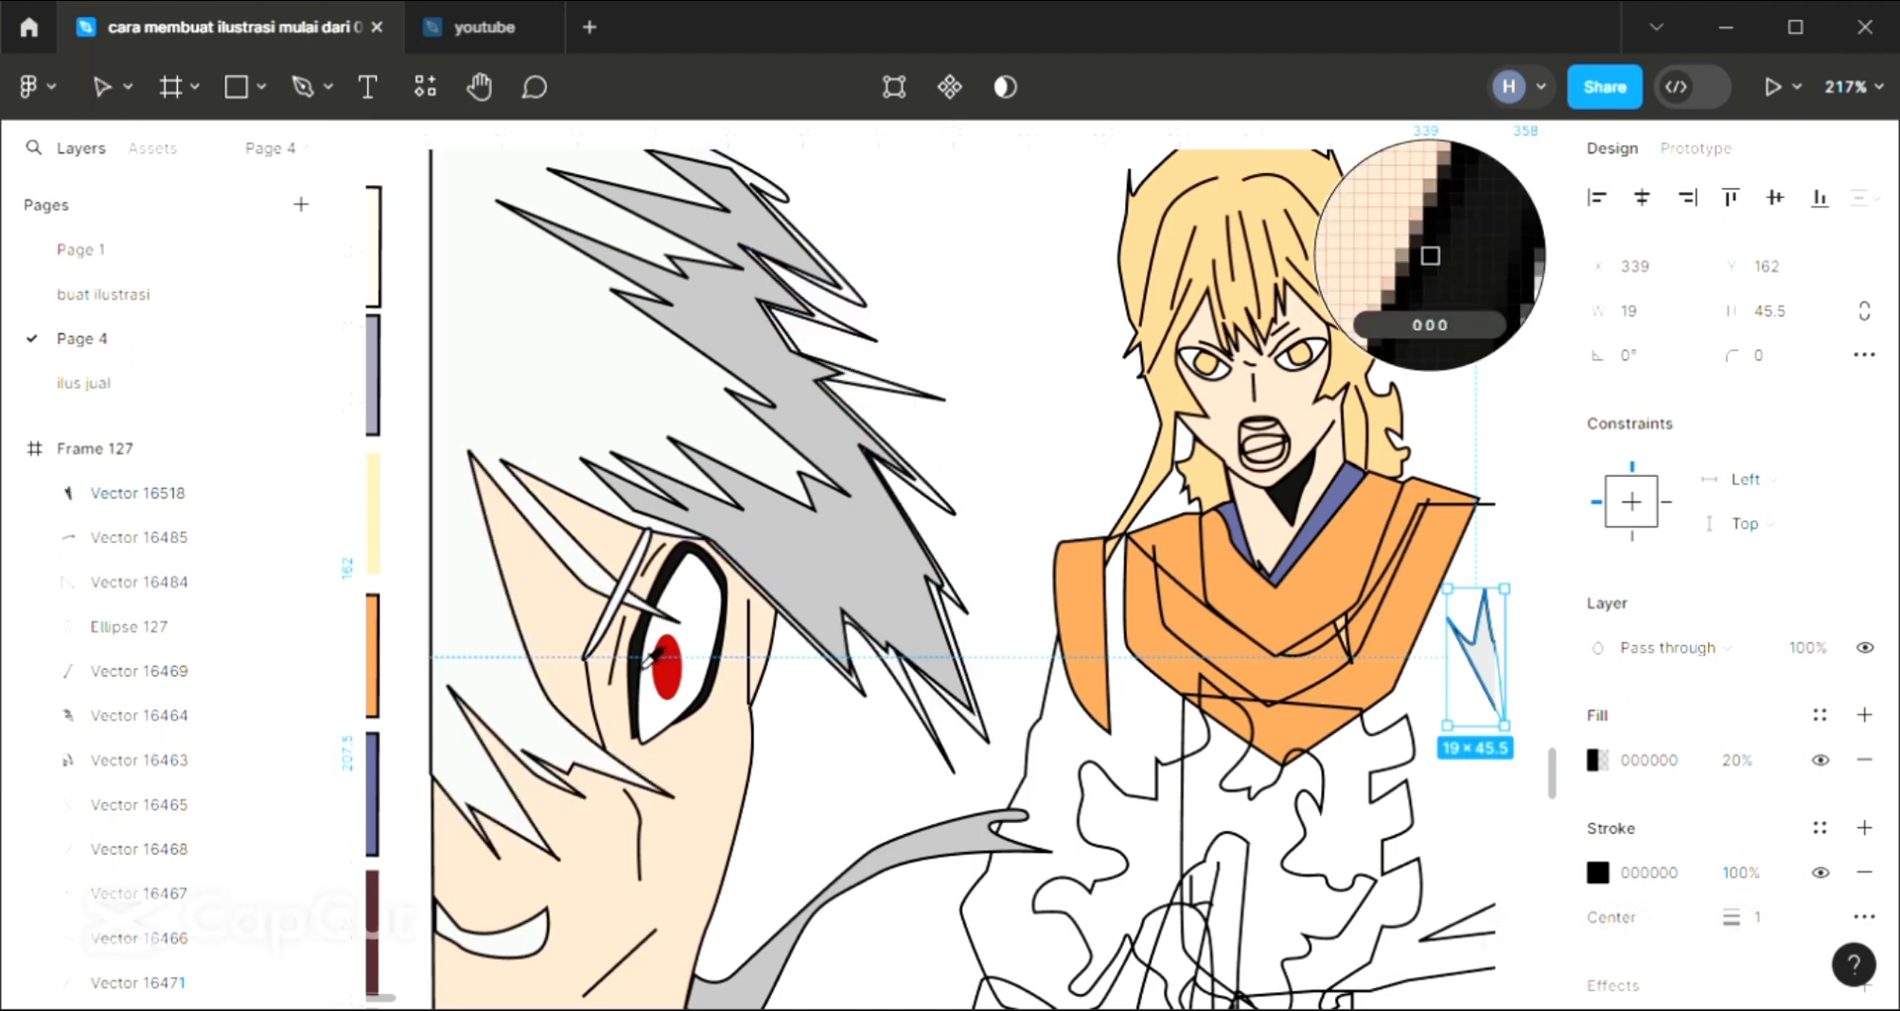
{"action": "left_click", "coordinate": [1430, 255]}
{"action": "key", "text": "Escape"}
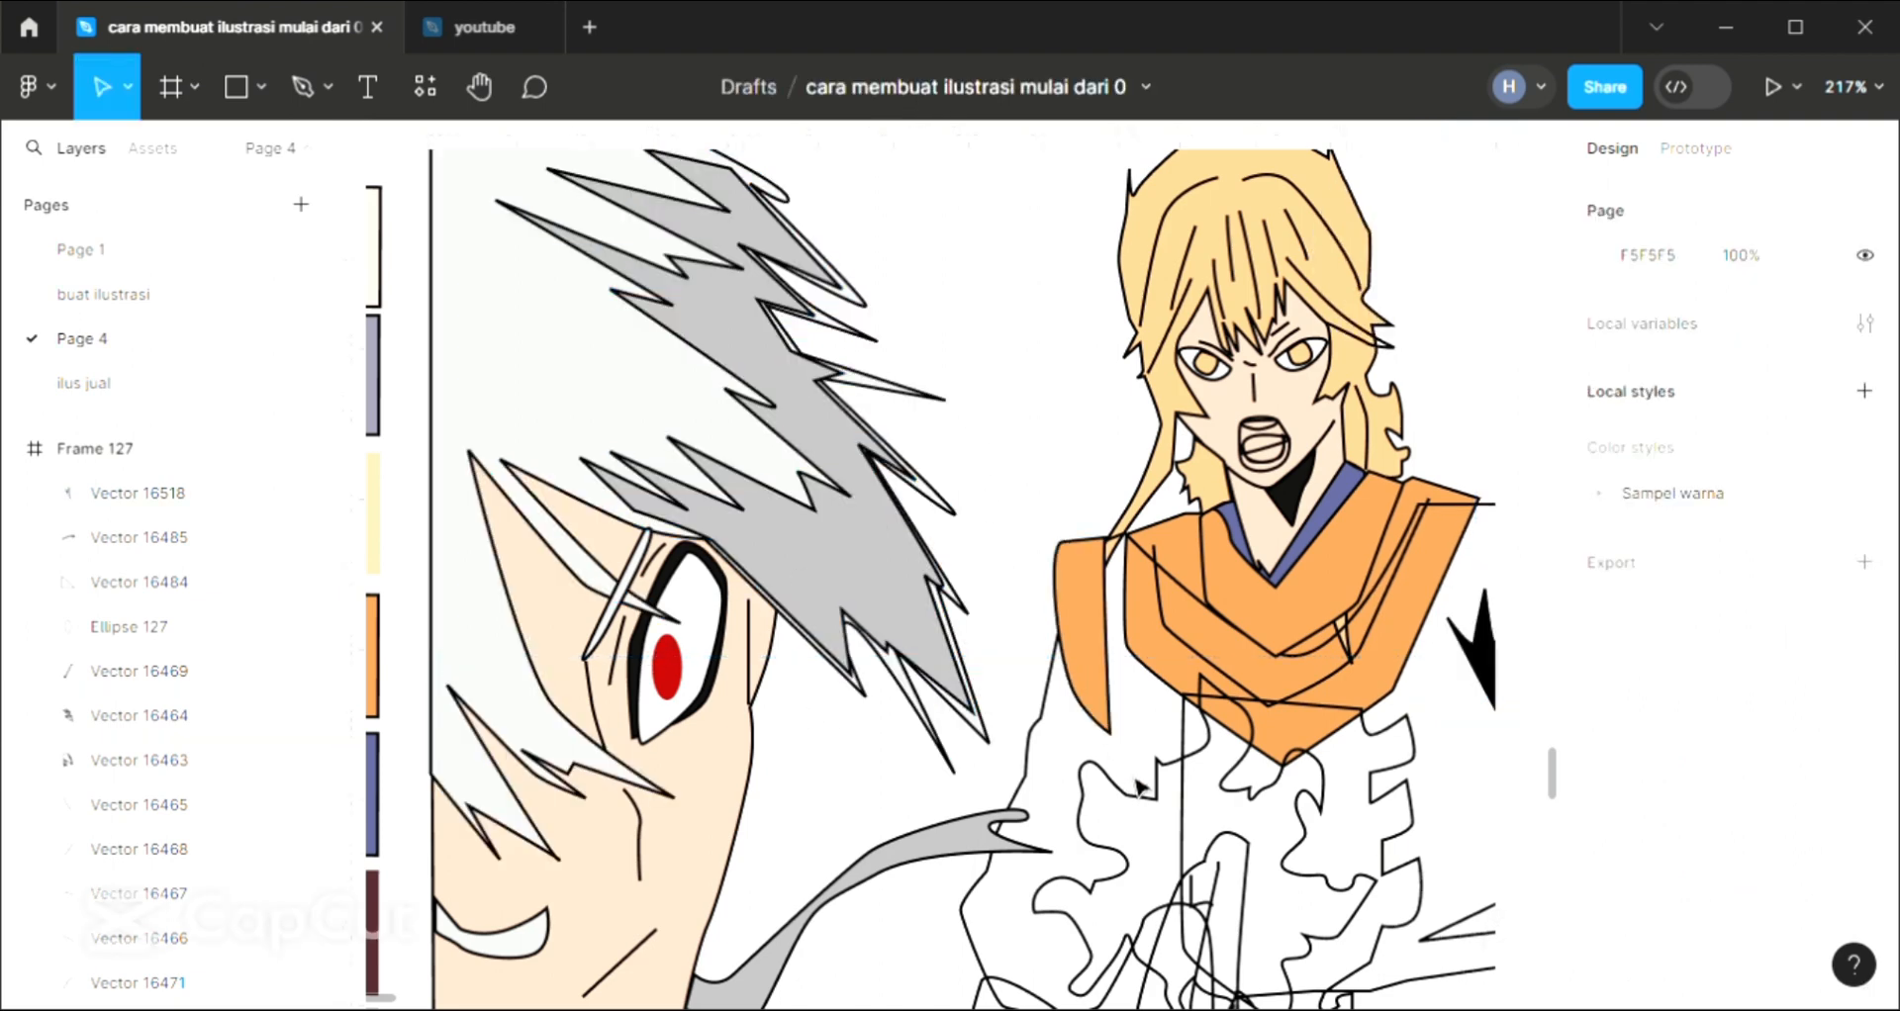
Fill the standing character's robe body and sleeve with yellow FDC185 sampled from the hair, and send it to the back
{"action": "left_click", "coordinate": [1069, 729]}
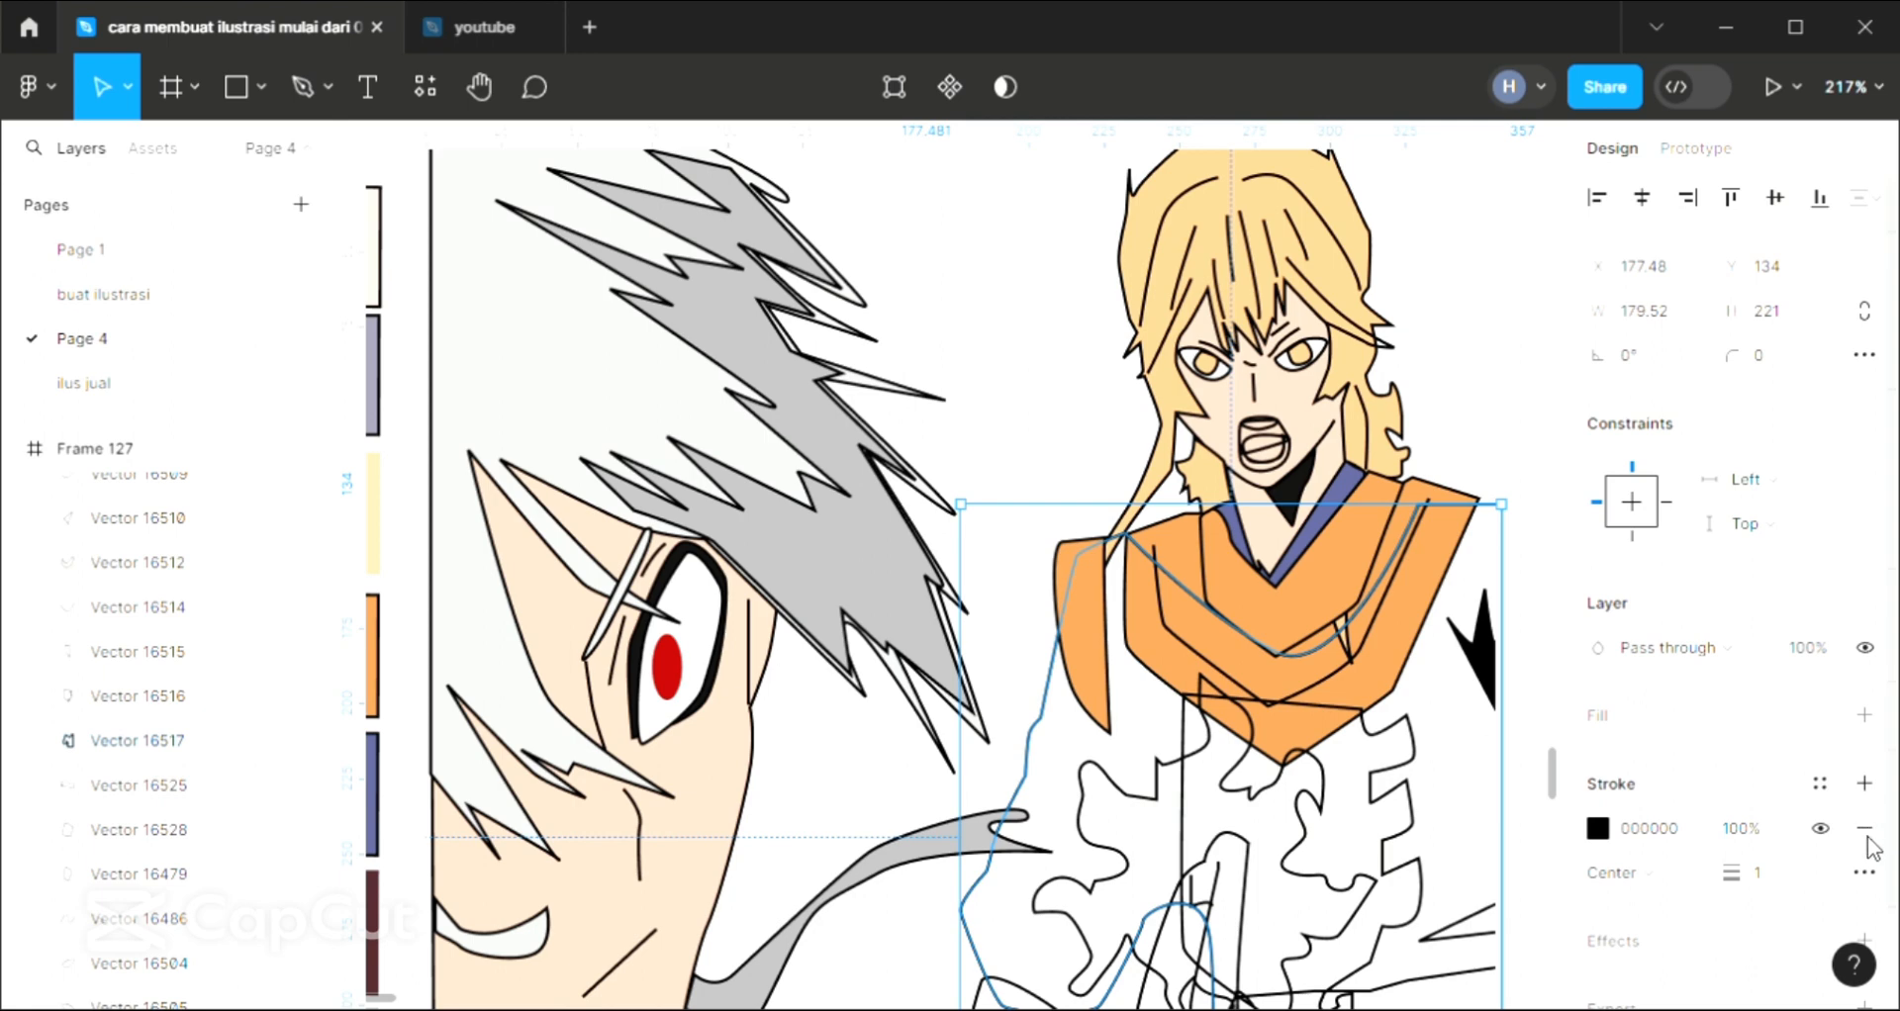
{"action": "left_click", "coordinate": [1865, 716]}
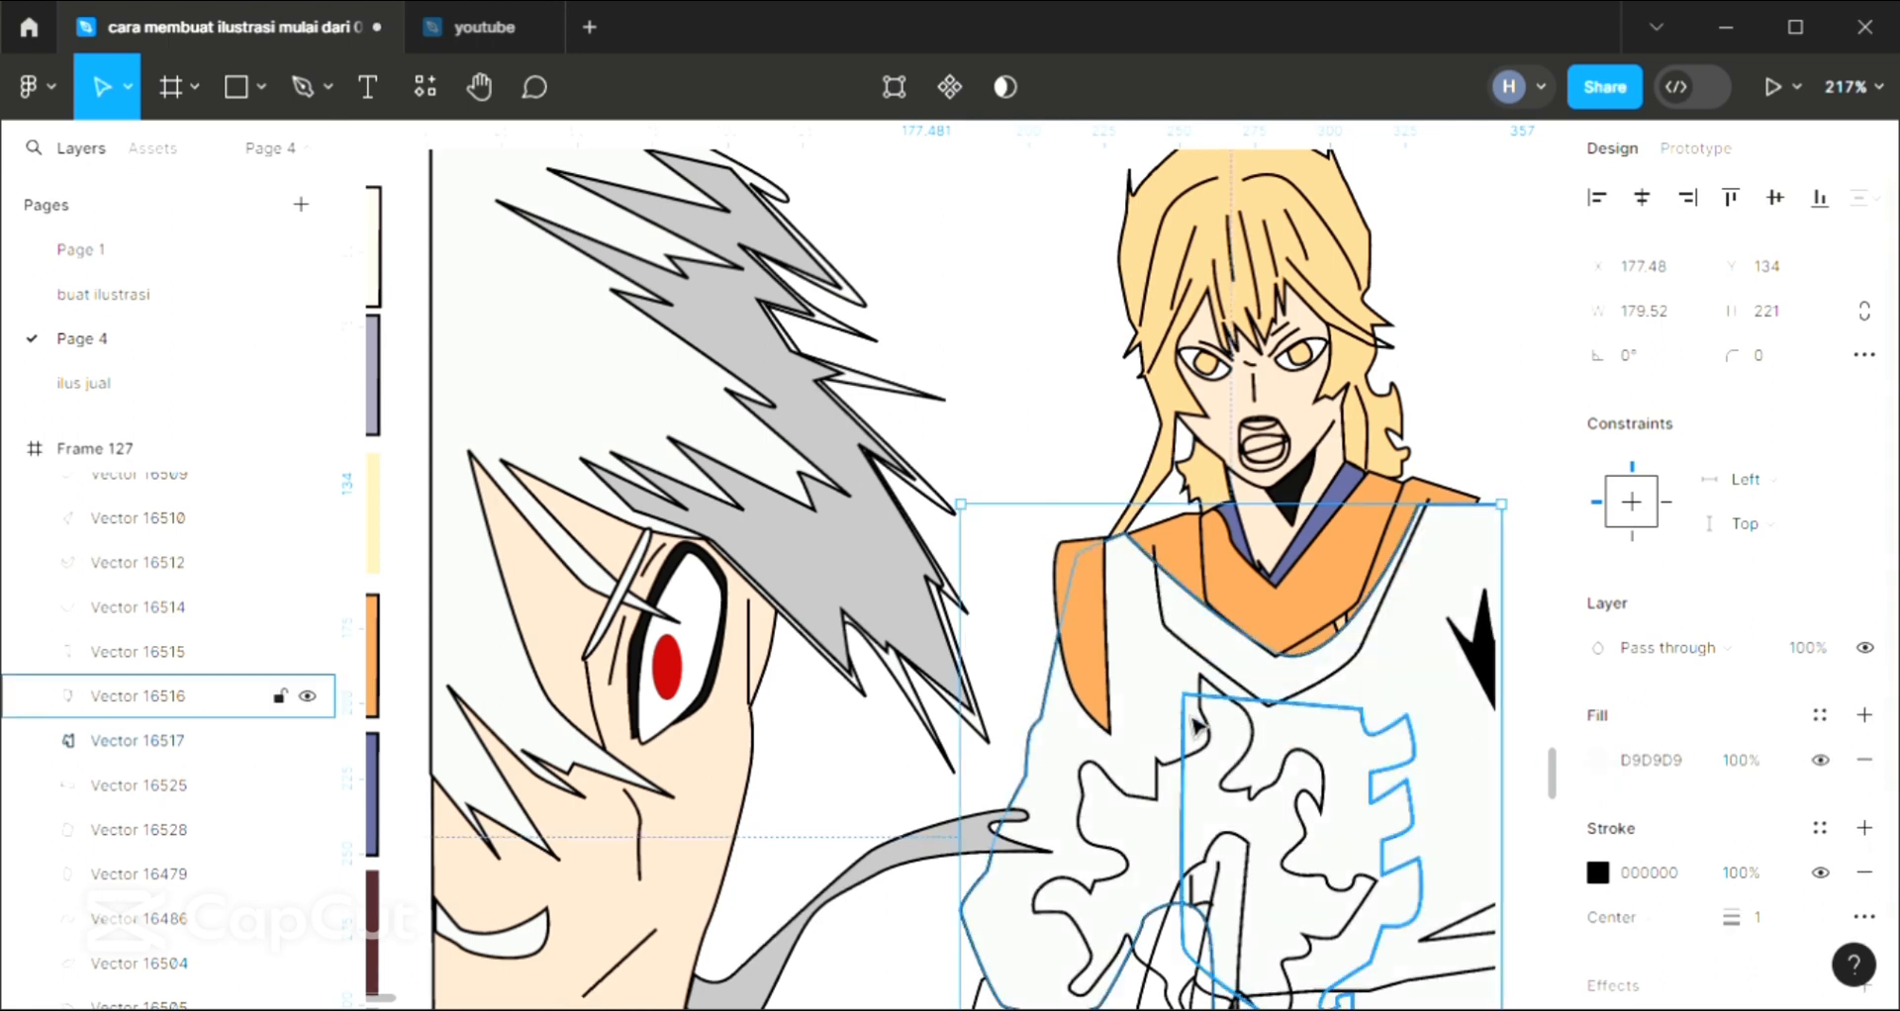
{"action": "key", "text": "i"}
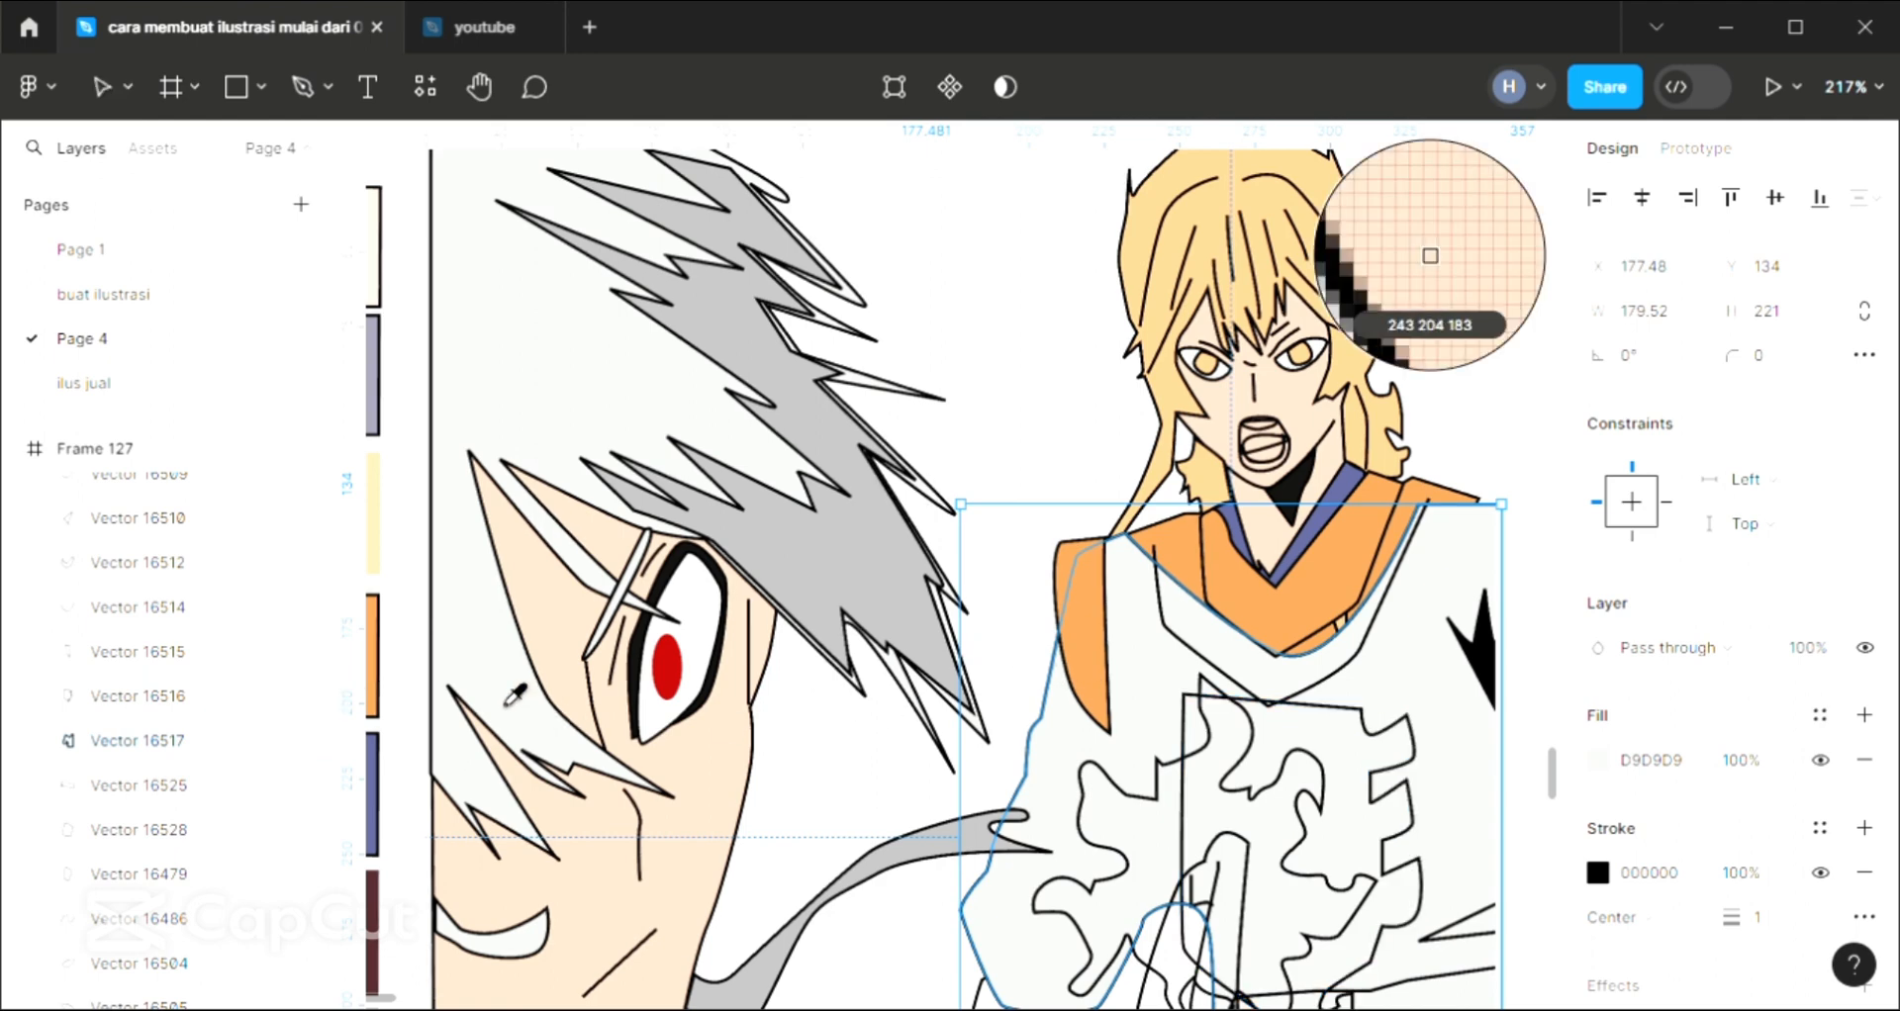
{"action": "left_click", "coordinate": [1427, 256]}
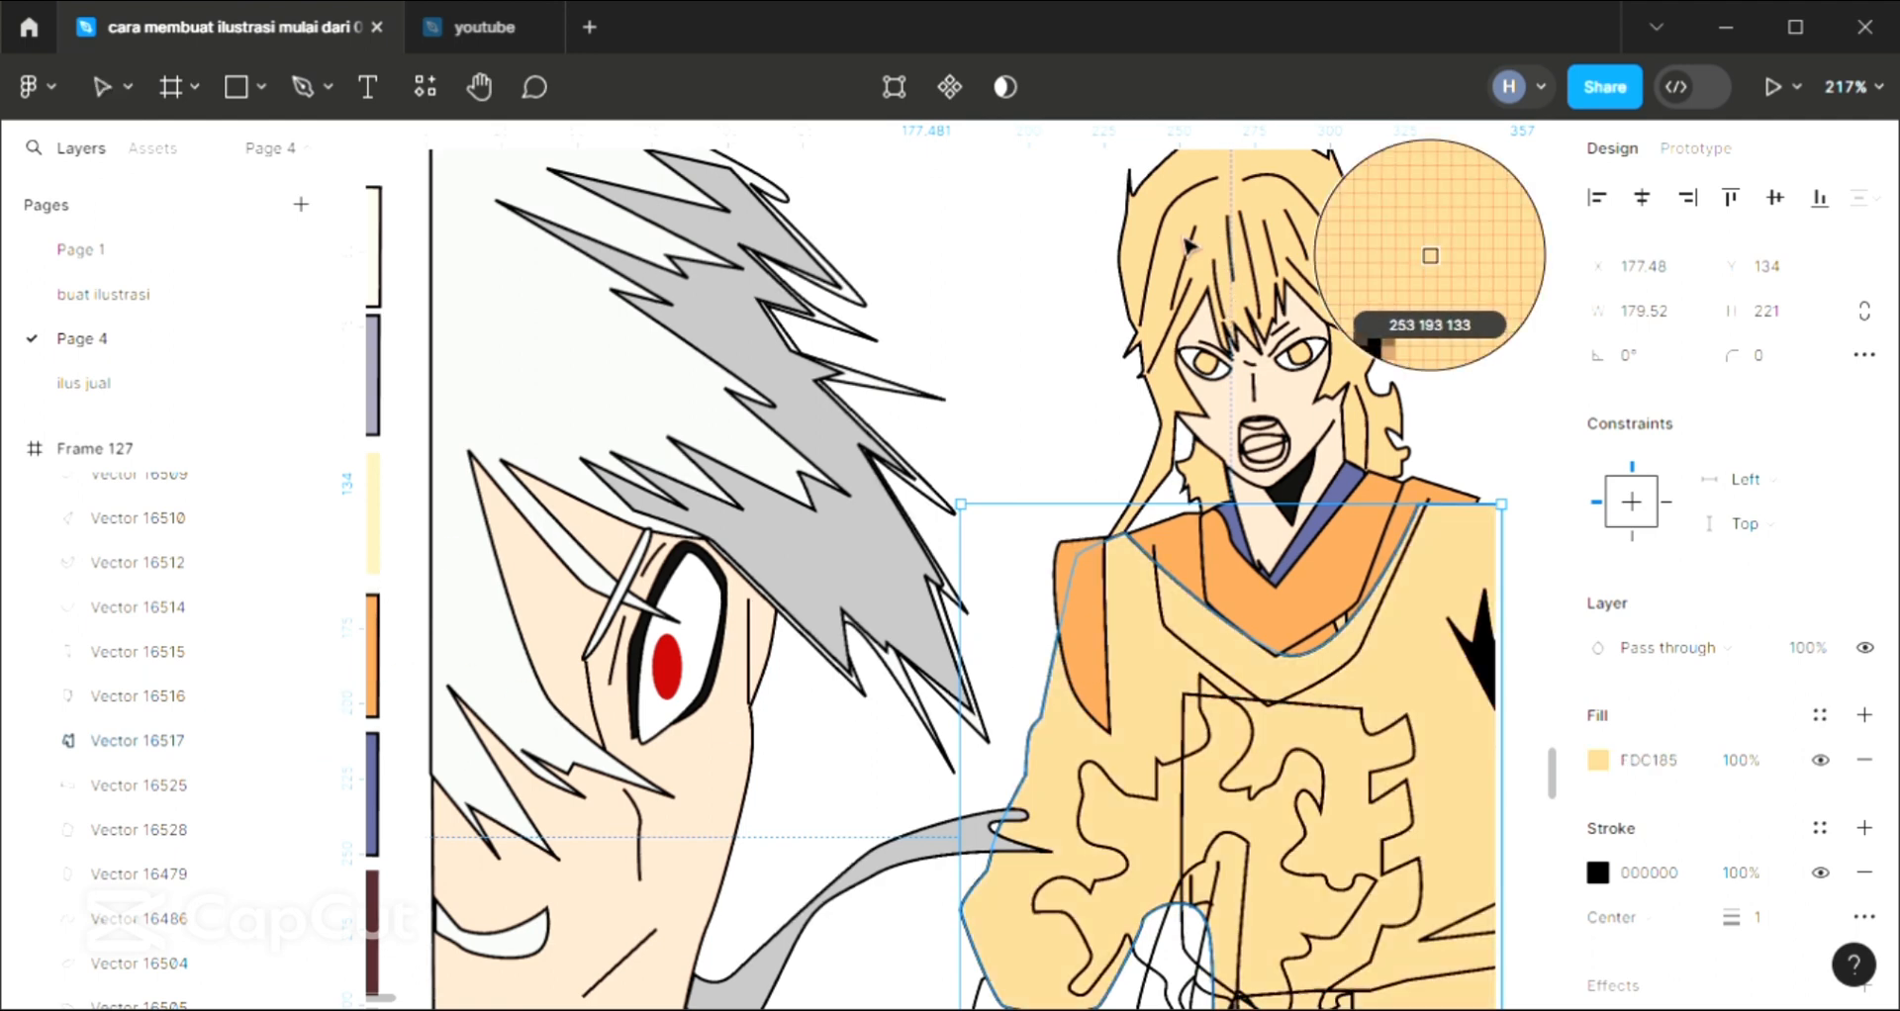
{"action": "key", "text": "bracketleft"}
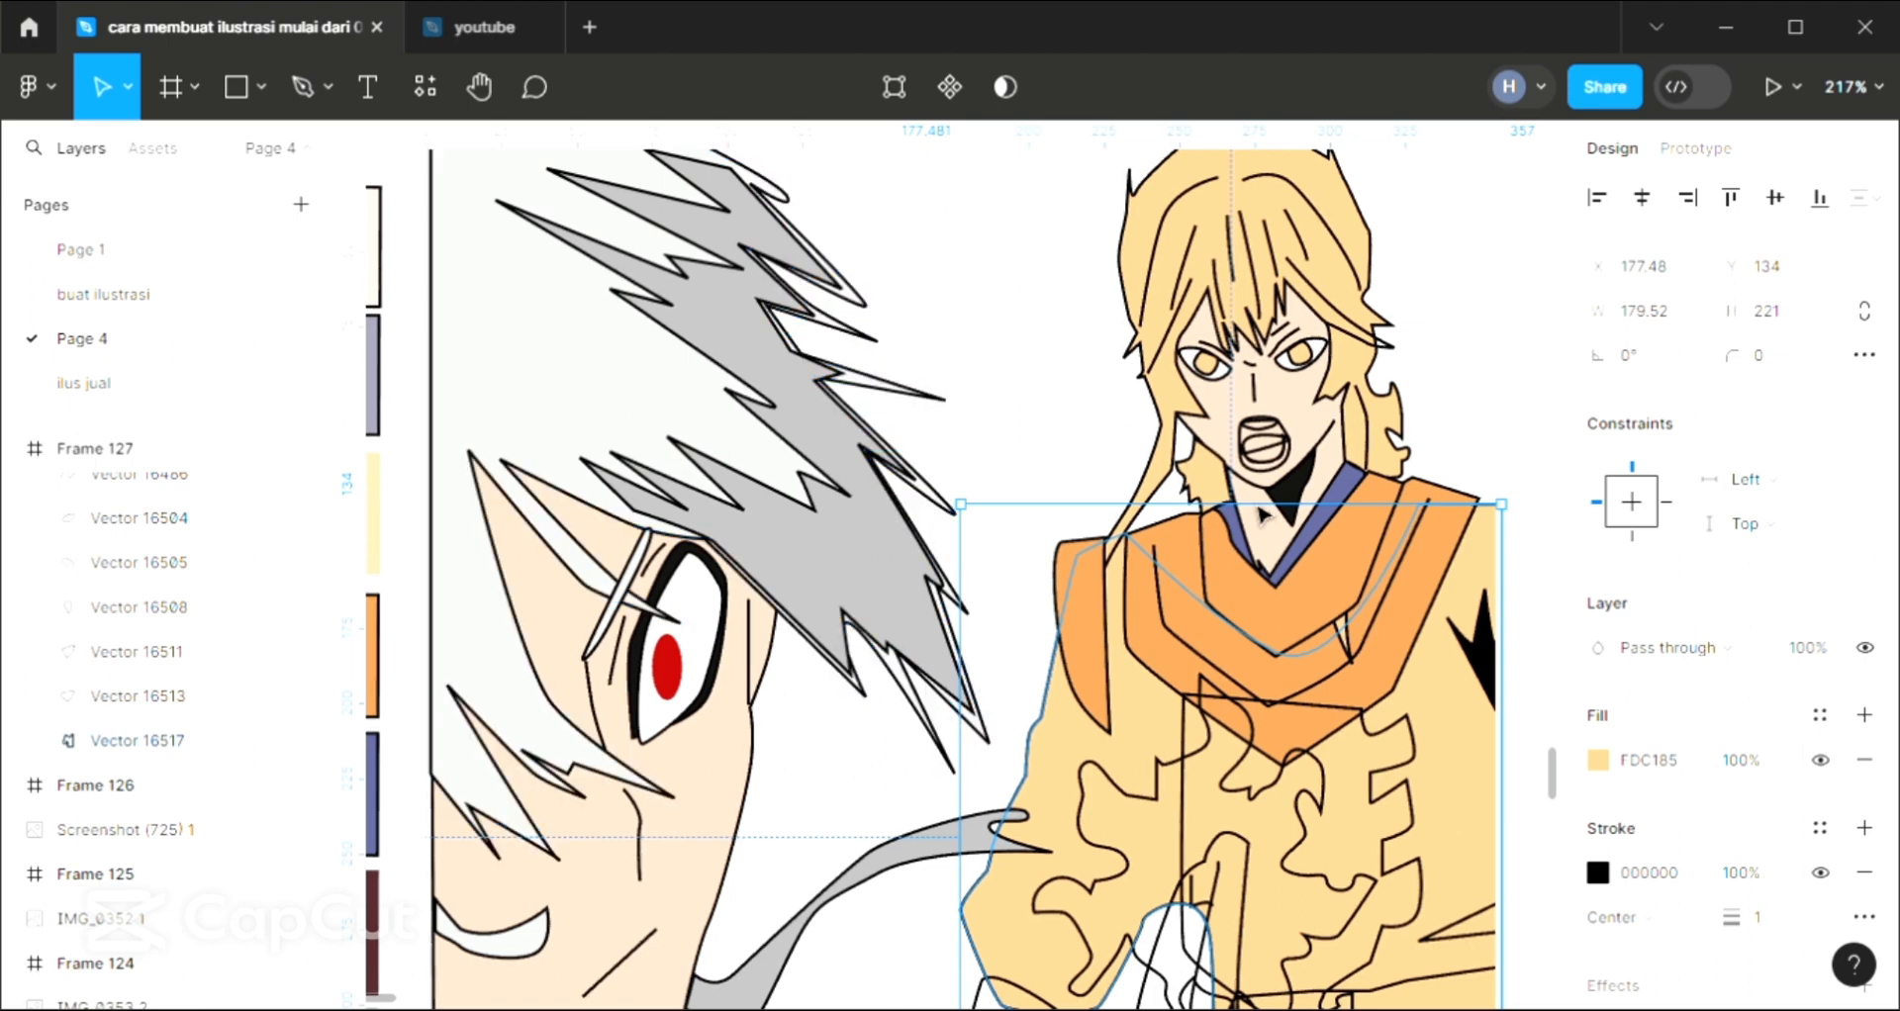
Fill the notched chest panel below the standing character's collar with orange E49751 sampled from the collar
{"action": "scroll", "coordinate": [1262, 515], "scroll_direction": "down", "scroll_amount": 3}
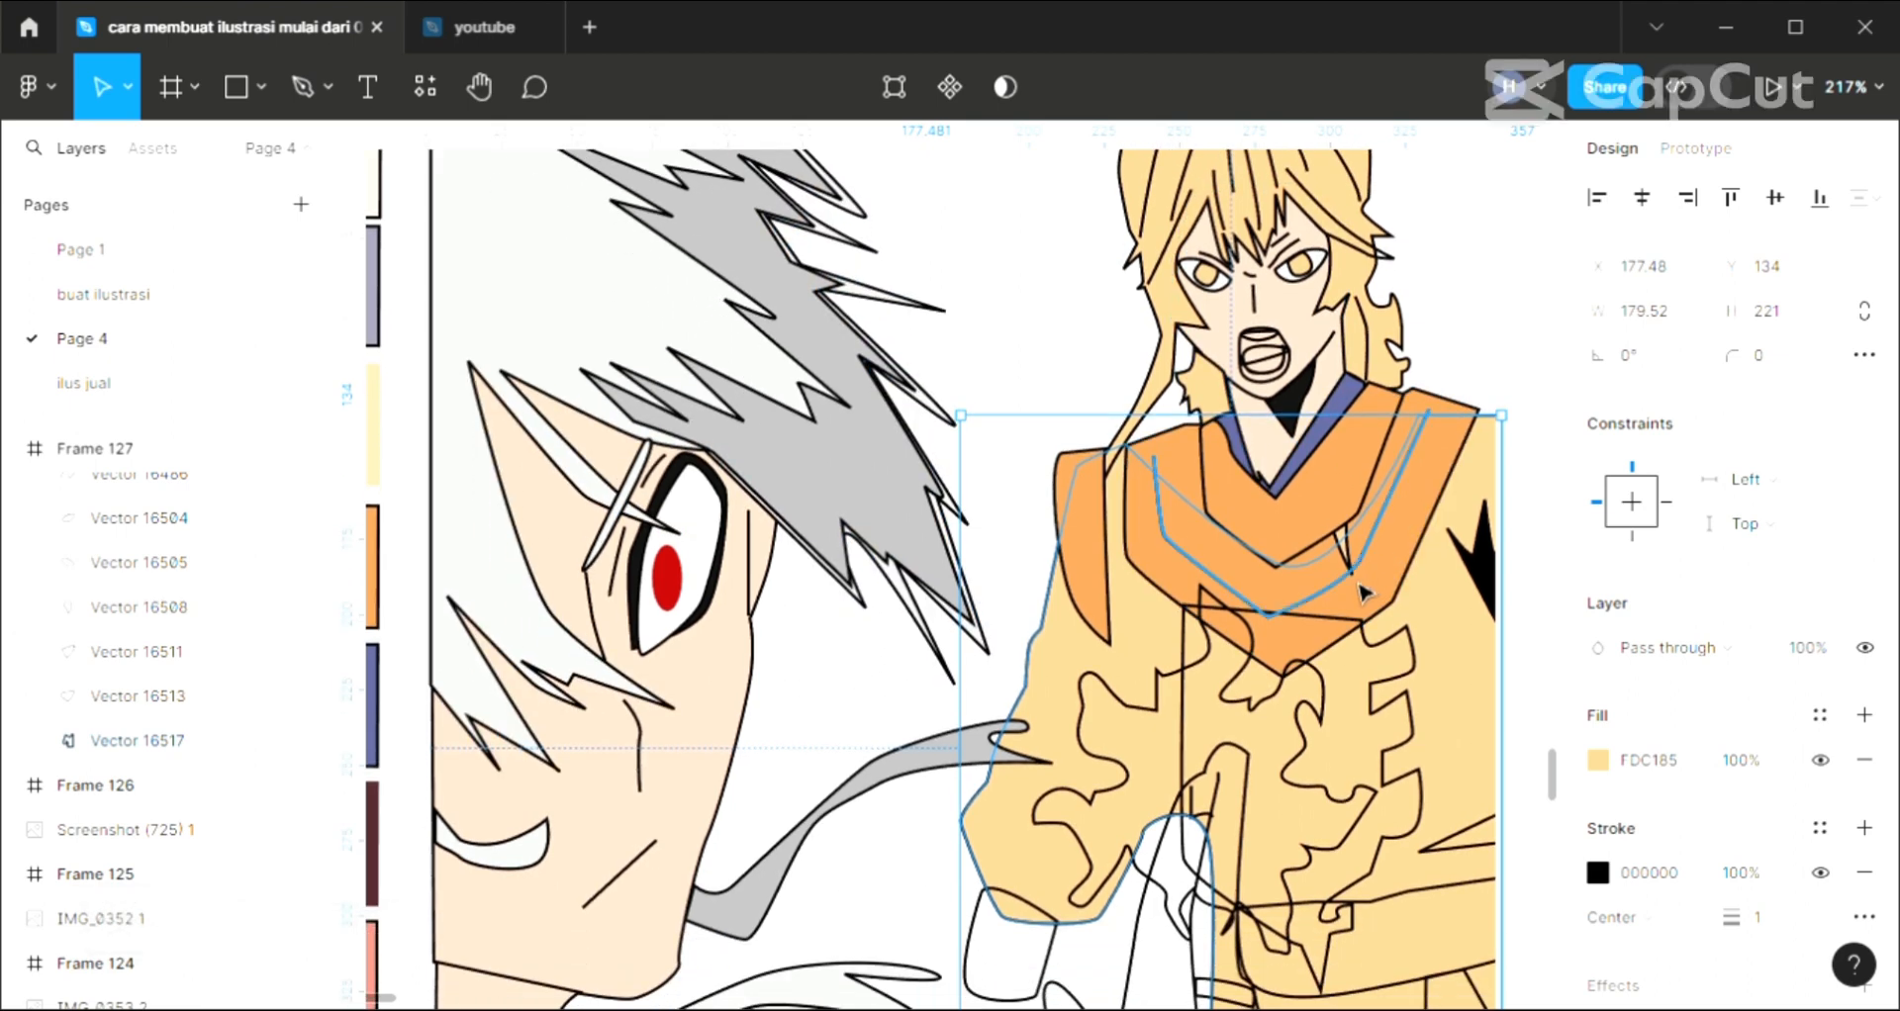
{"action": "scroll", "coordinate": [1362, 590], "scroll_direction": "down", "scroll_amount": 1}
{"action": "scroll", "coordinate": [1131, 730], "scroll_direction": "down", "scroll_amount": 1}
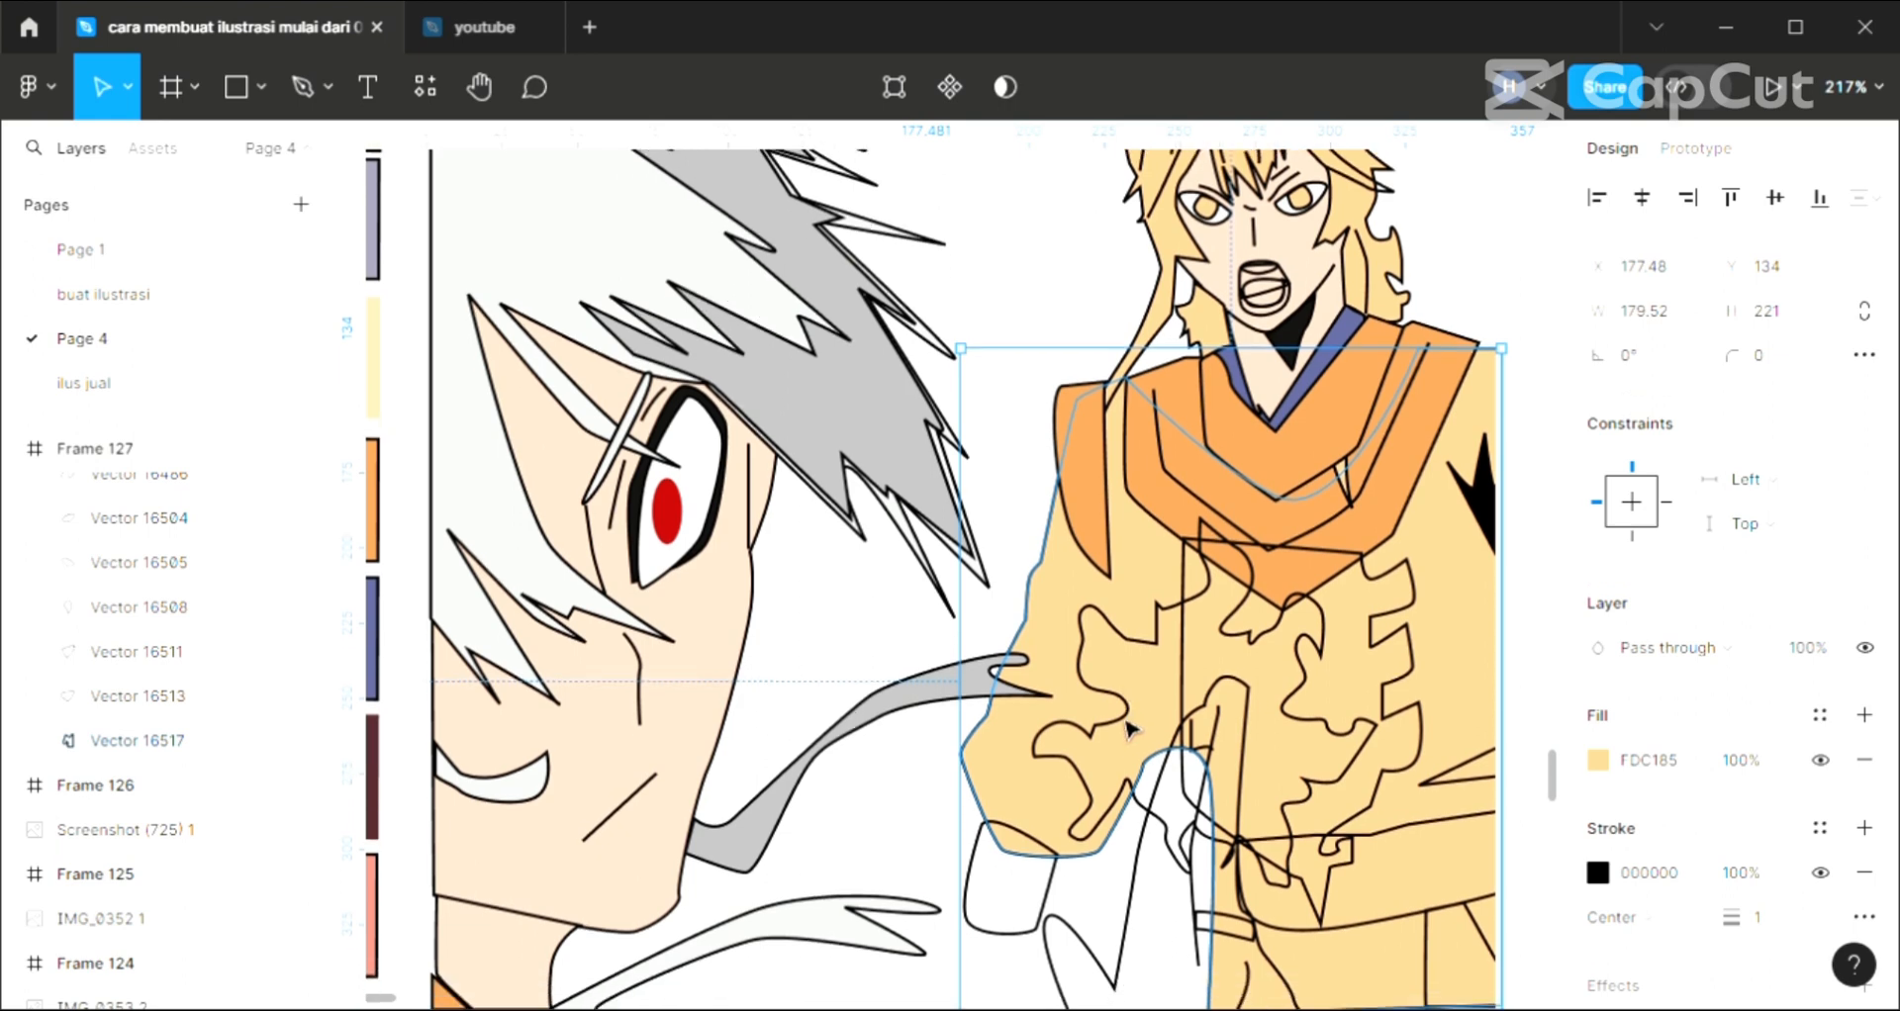
{"action": "left_click", "coordinate": [1318, 570]}
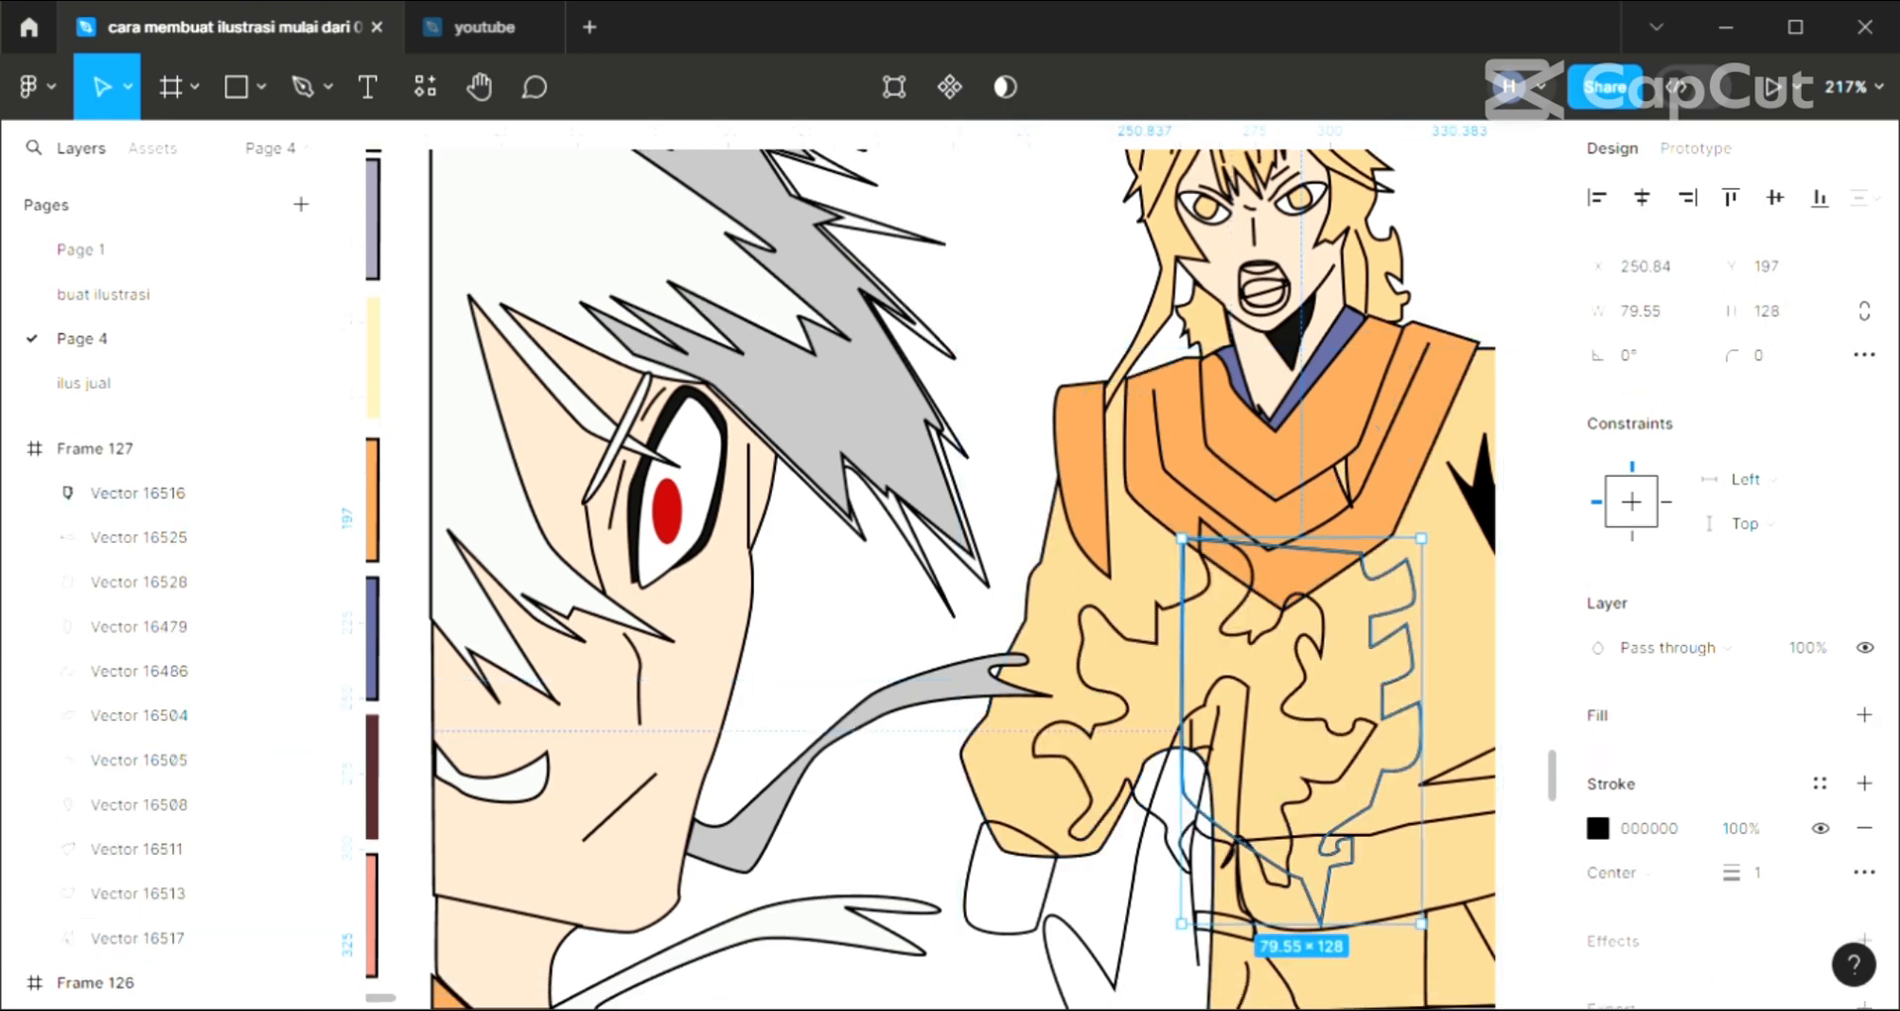
{"action": "left_click", "coordinate": [1865, 715]}
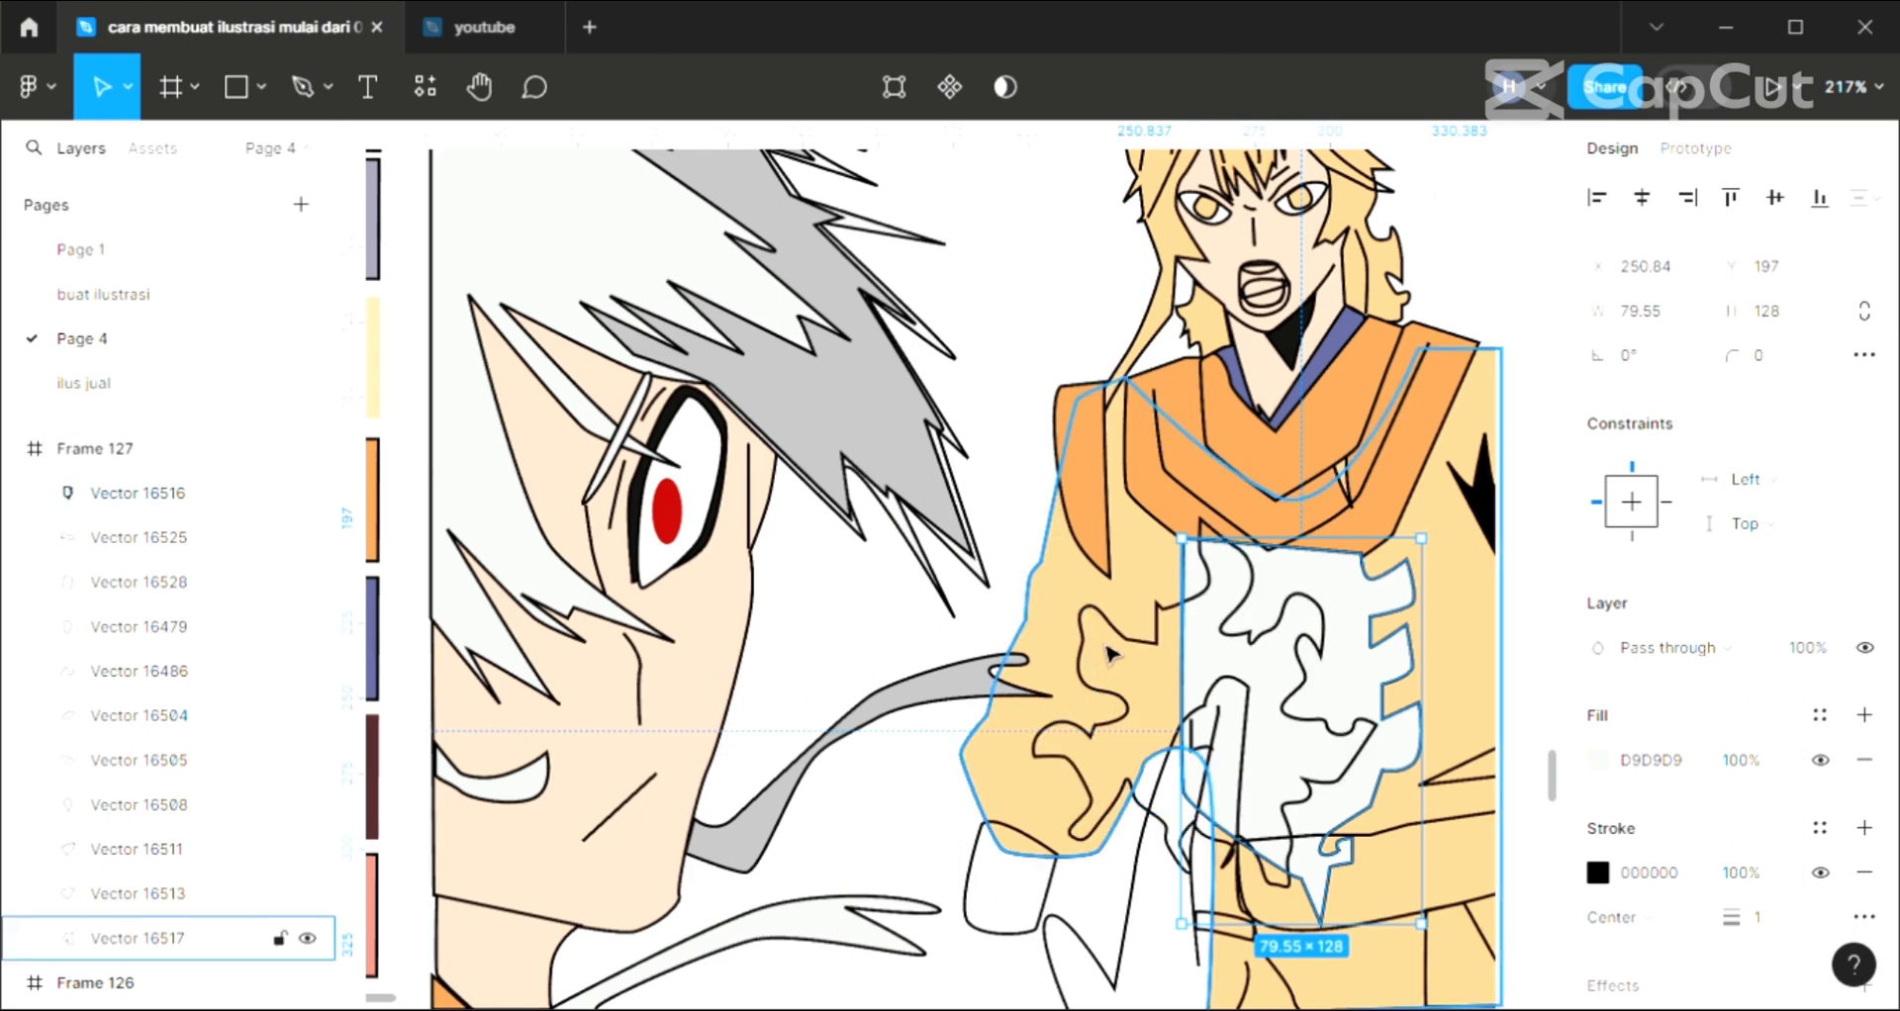
{"action": "key", "text": "i"}
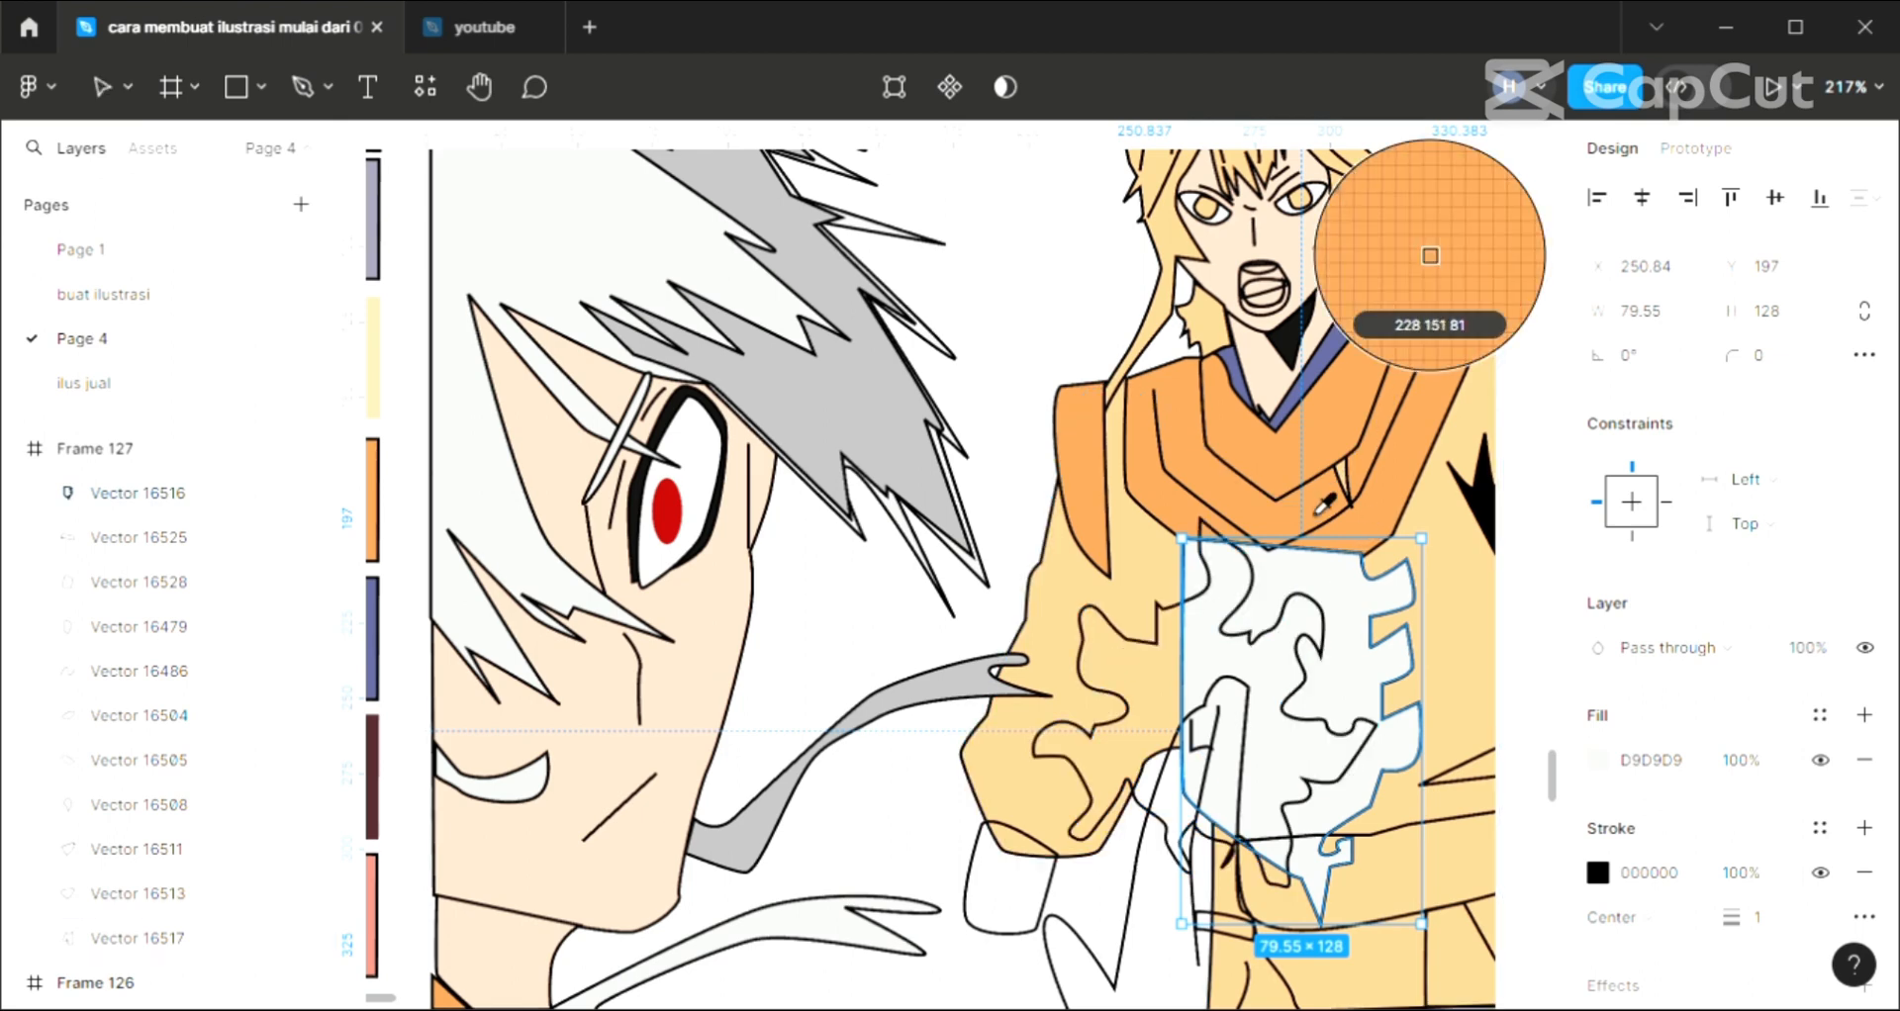
{"action": "left_click", "coordinate": [1279, 497]}
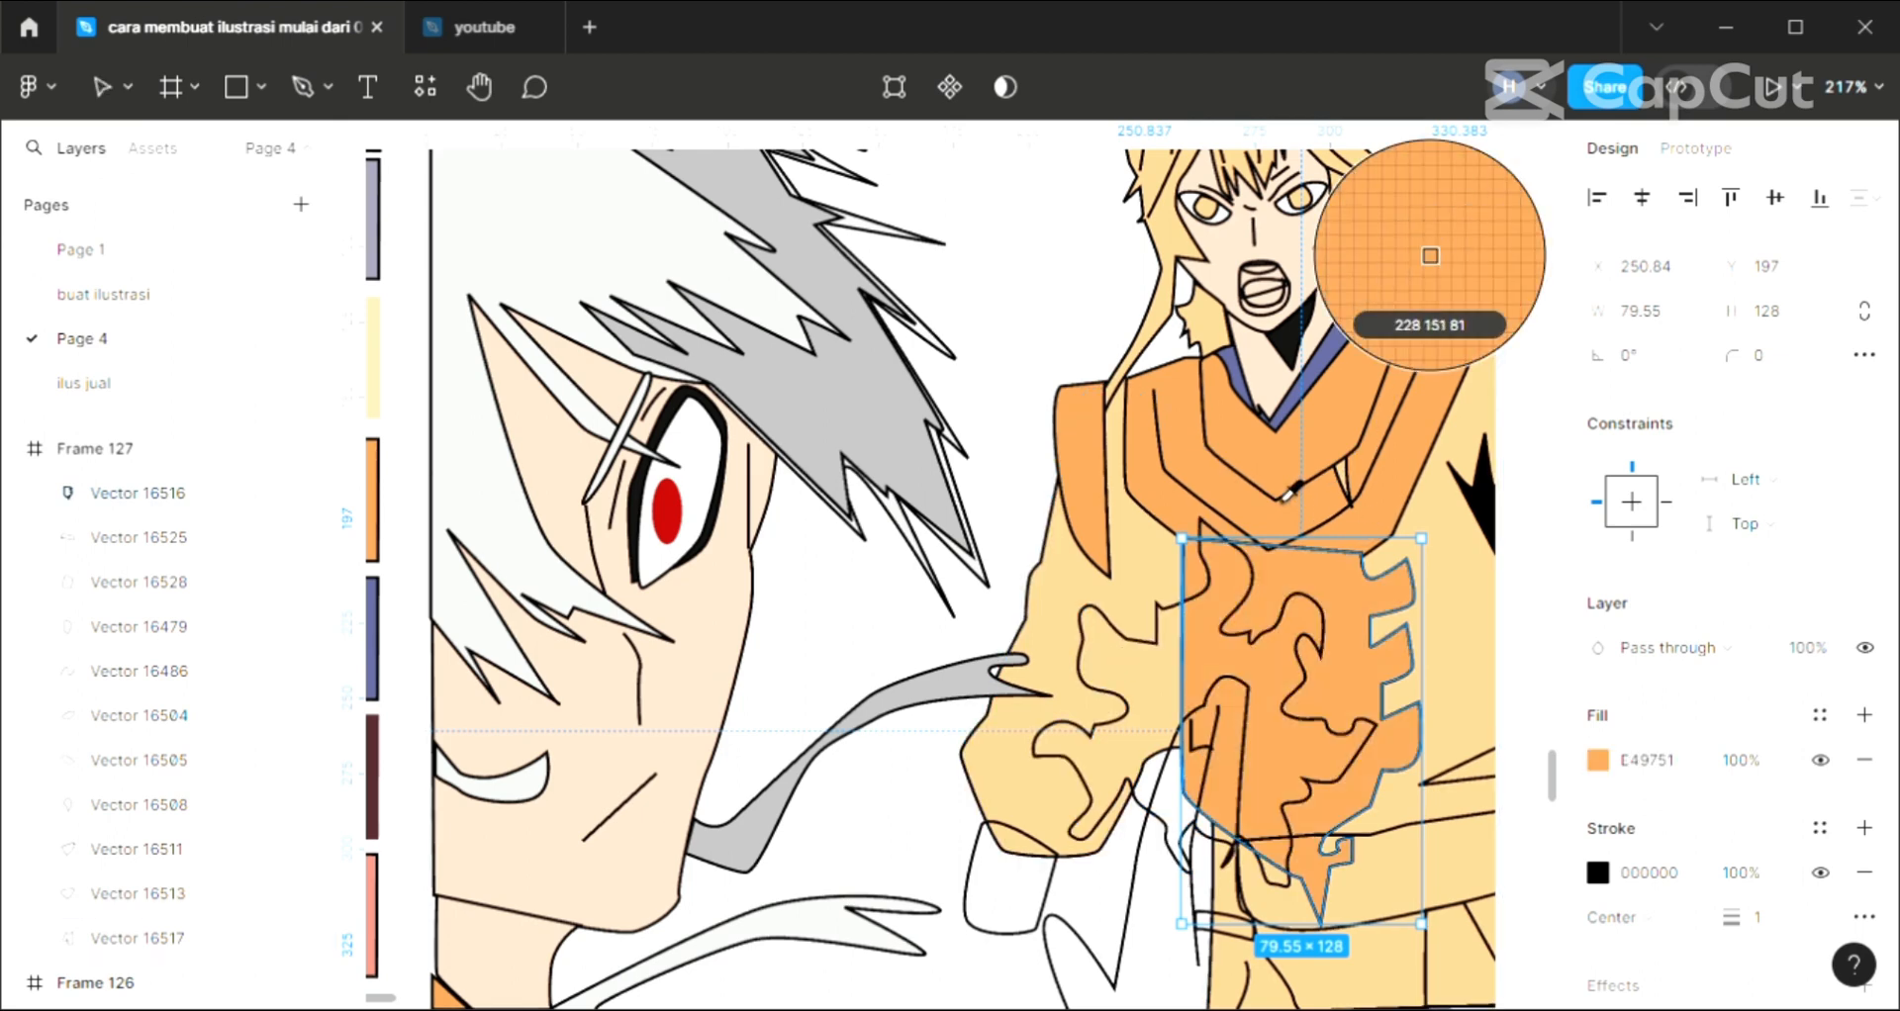
Move the orange chest panel backward in the layer order until it sits behind the collar and directly above the robe body
{"action": "left_click", "coordinate": [1129, 871]}
{"action": "left_click", "coordinate": [1419, 608]}
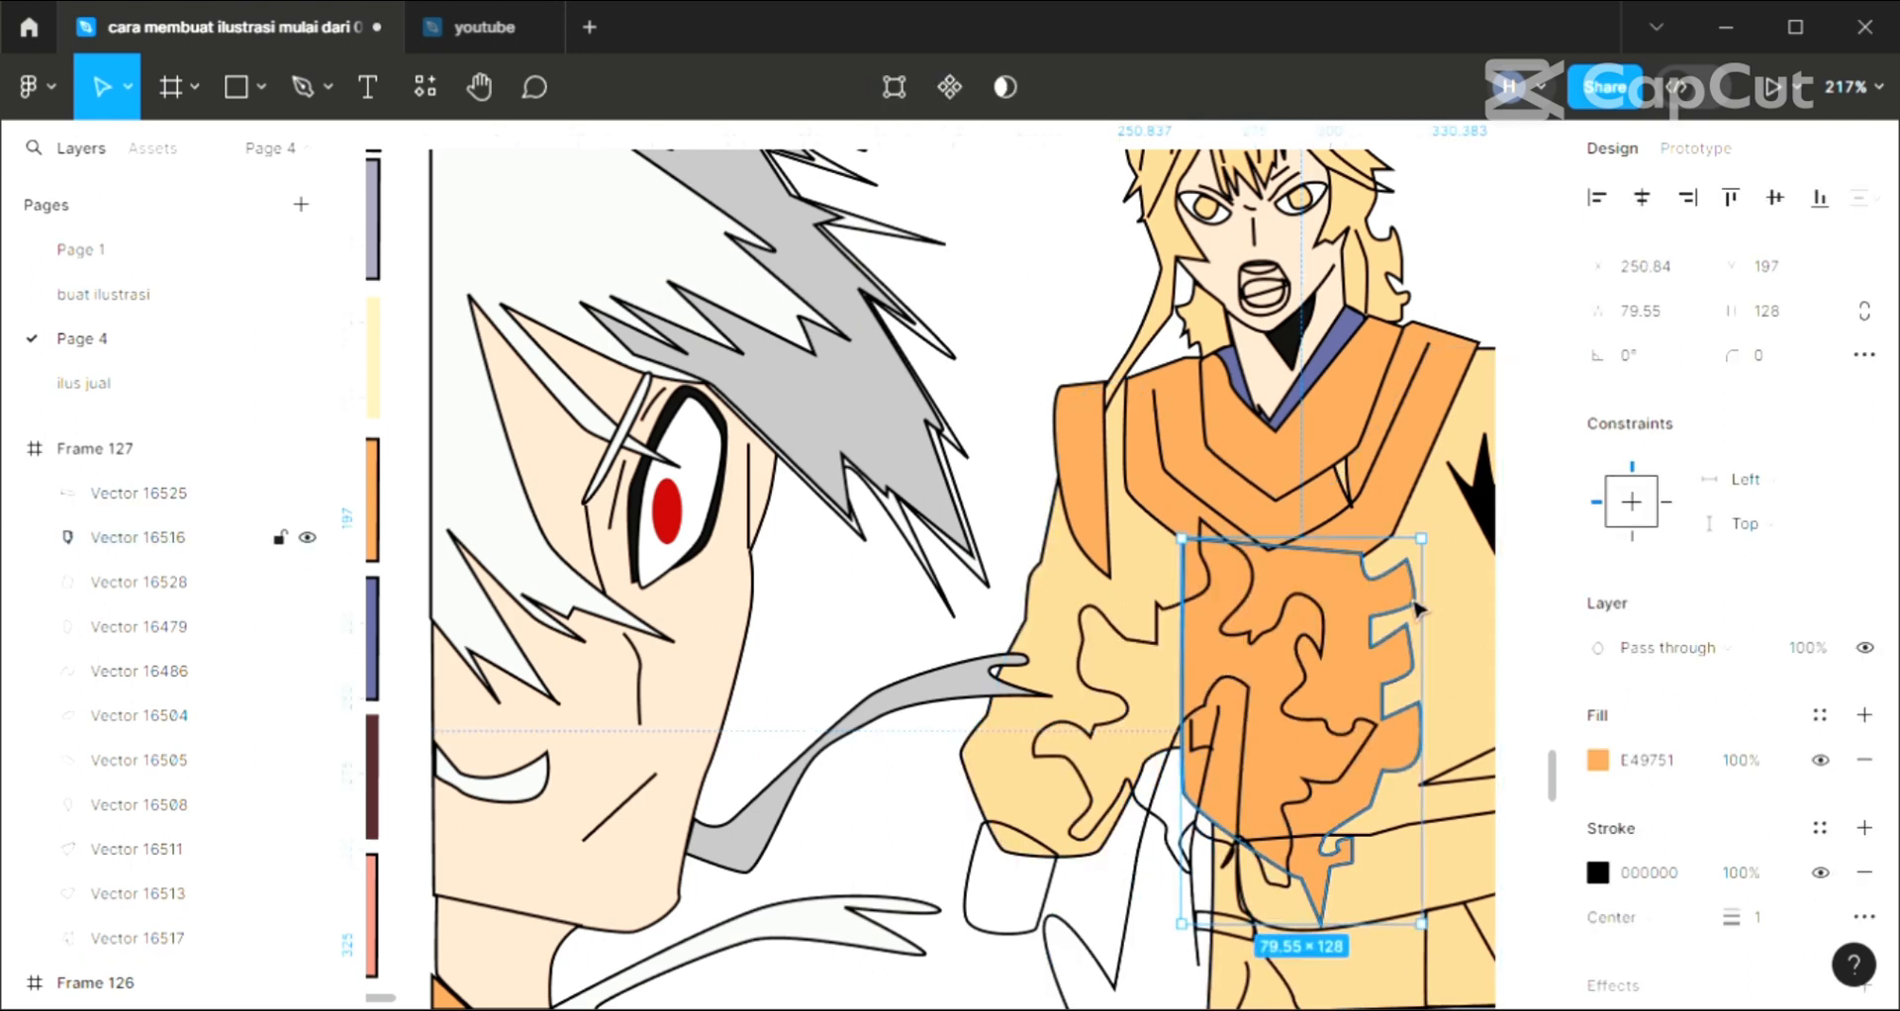
{"action": "key", "text": "ctrl+bracketleft"}
{"action": "key", "text": "ctrl+bracketleft"}
{"action": "key", "text": "ctrl+bracketleft"}
{"action": "key", "text": "ctrl+bracketleft"}
{"action": "key", "text": "ctrl+bracketleft"}
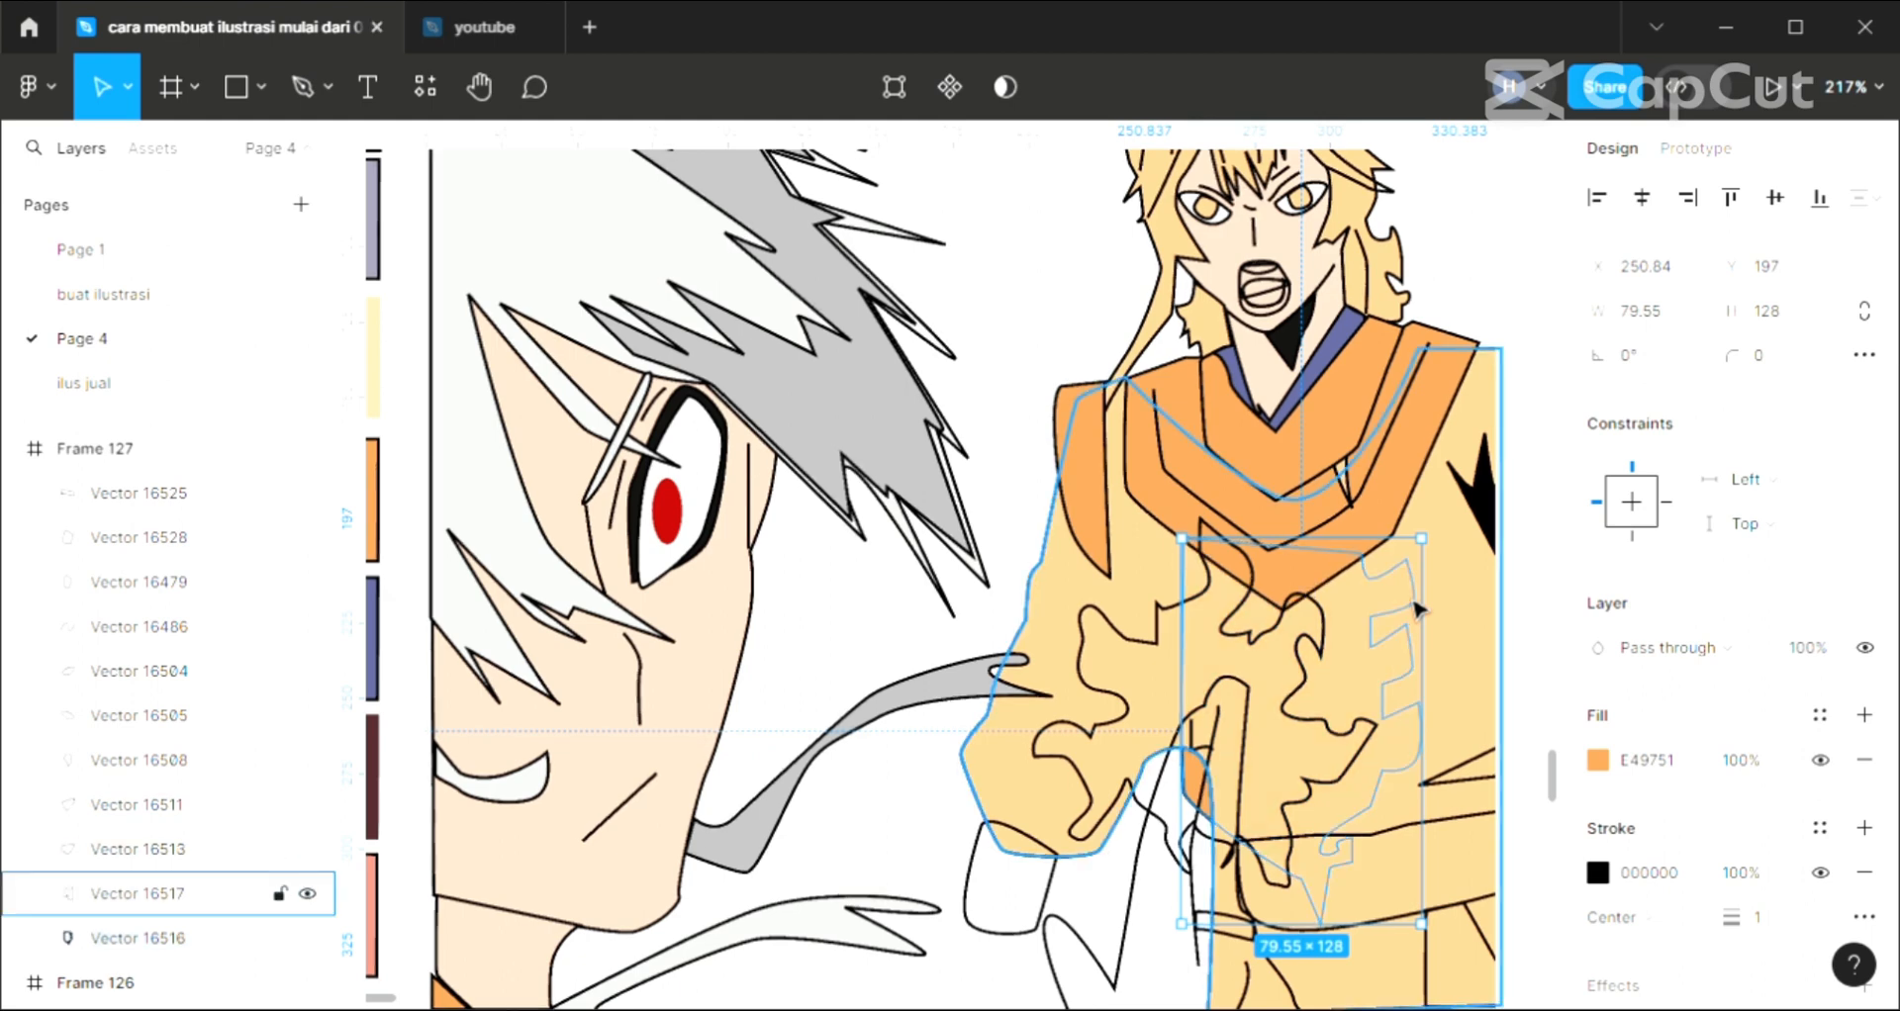
{"action": "key", "text": "ctrl+bracketright"}
{"action": "key", "text": "ctrl+bracketleft"}
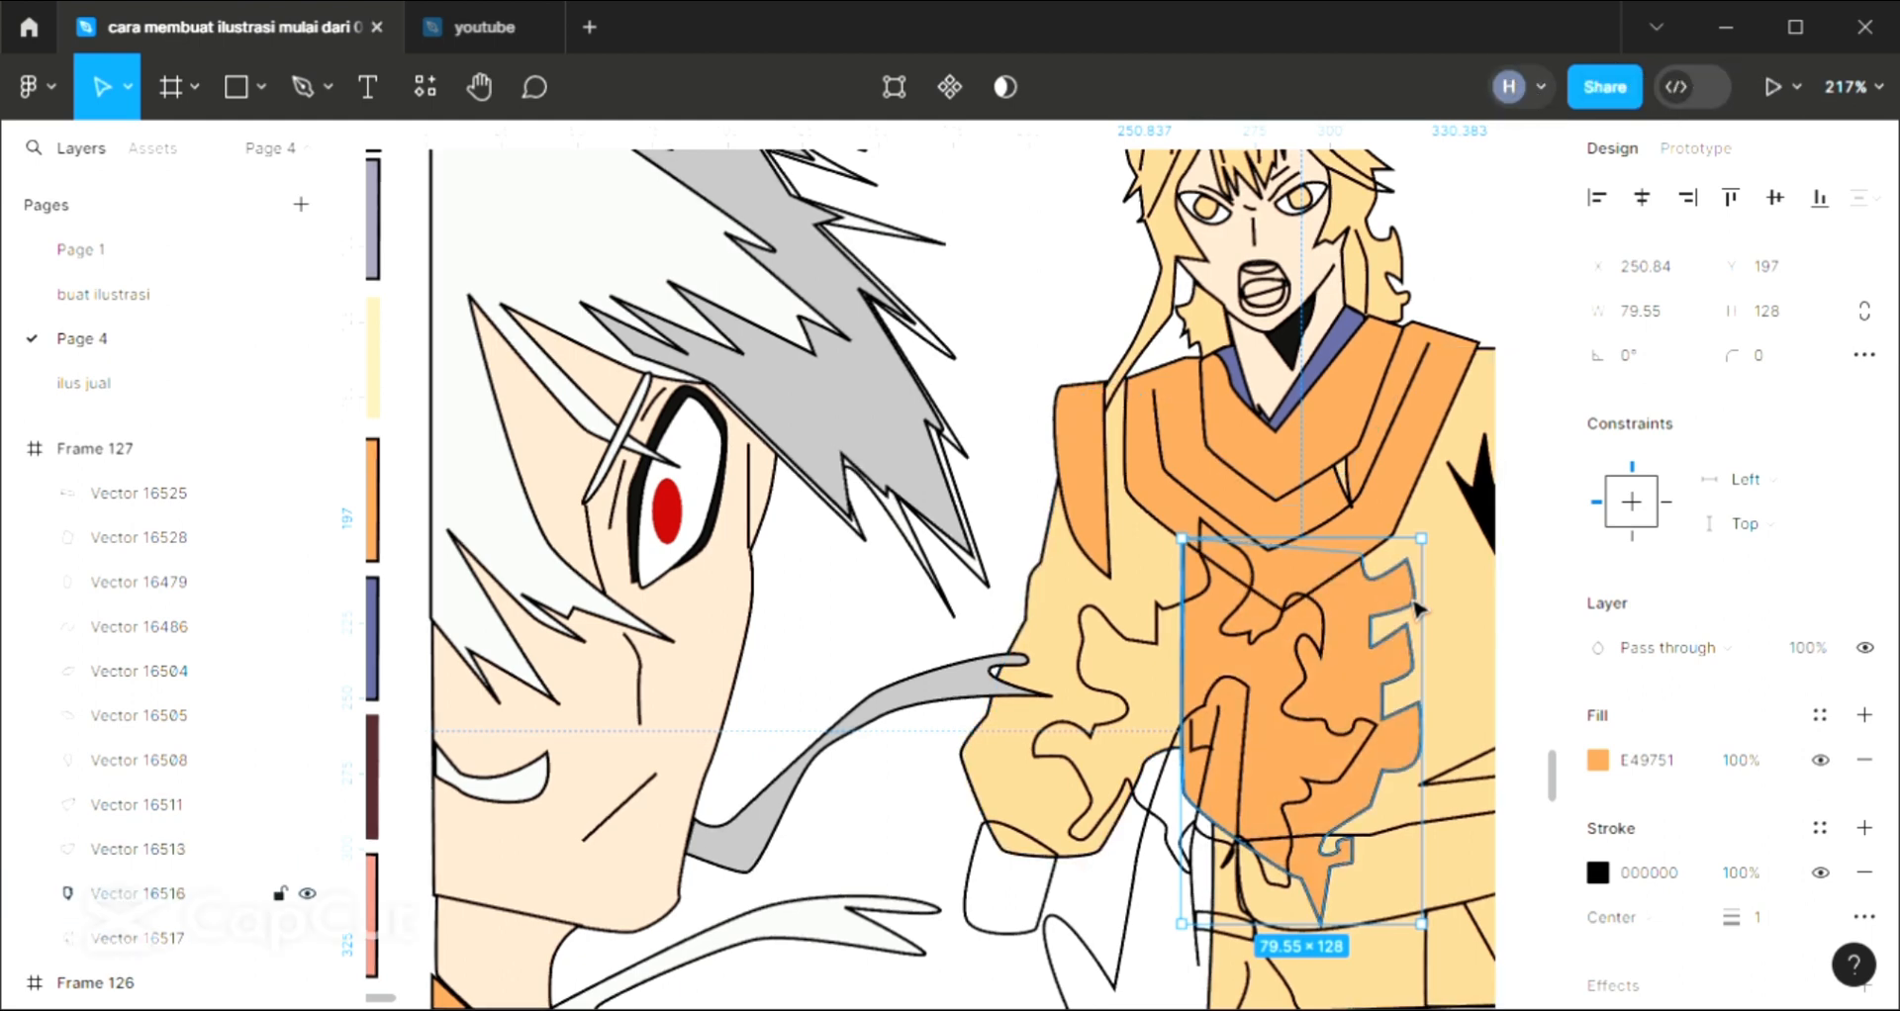
Add a D9D9D9 fill to the flame-shaped burst in front of the standing character's chest
{"action": "scroll", "coordinate": [1143, 732], "scroll_direction": "down", "scroll_amount": 1}
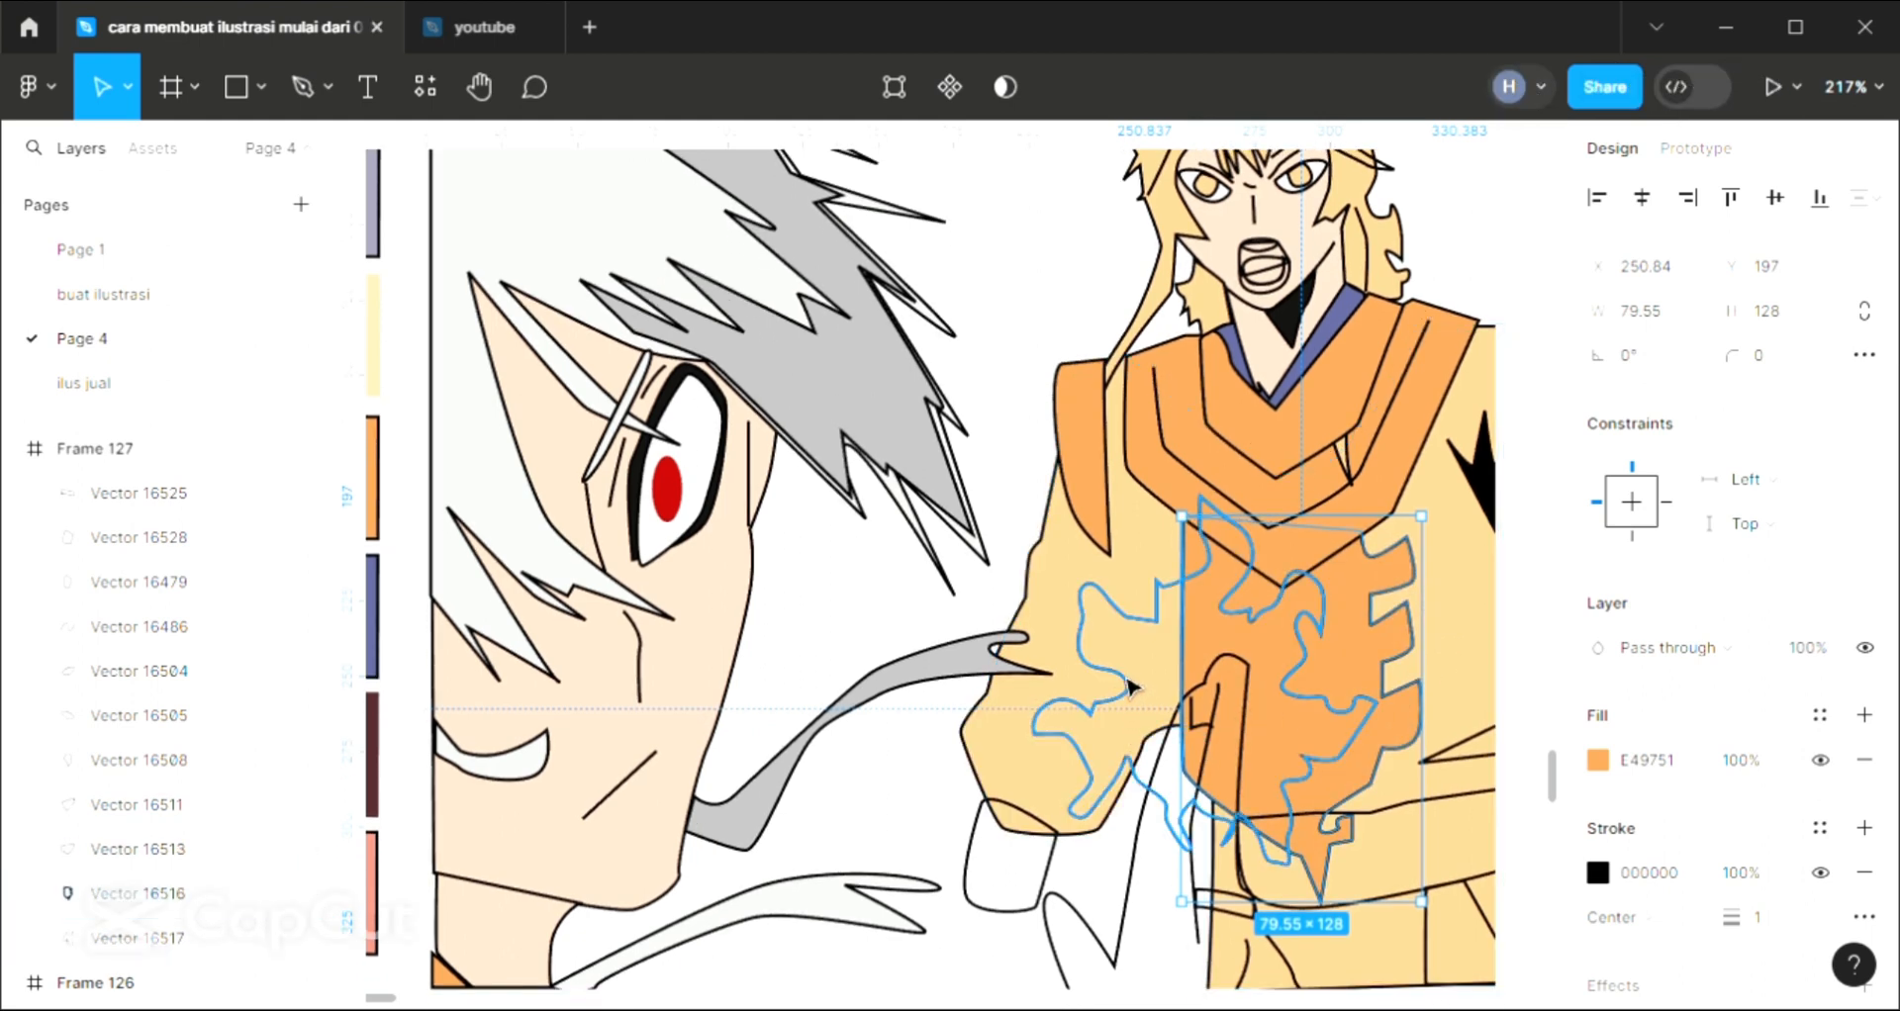
{"action": "left_click", "coordinate": [1128, 686]}
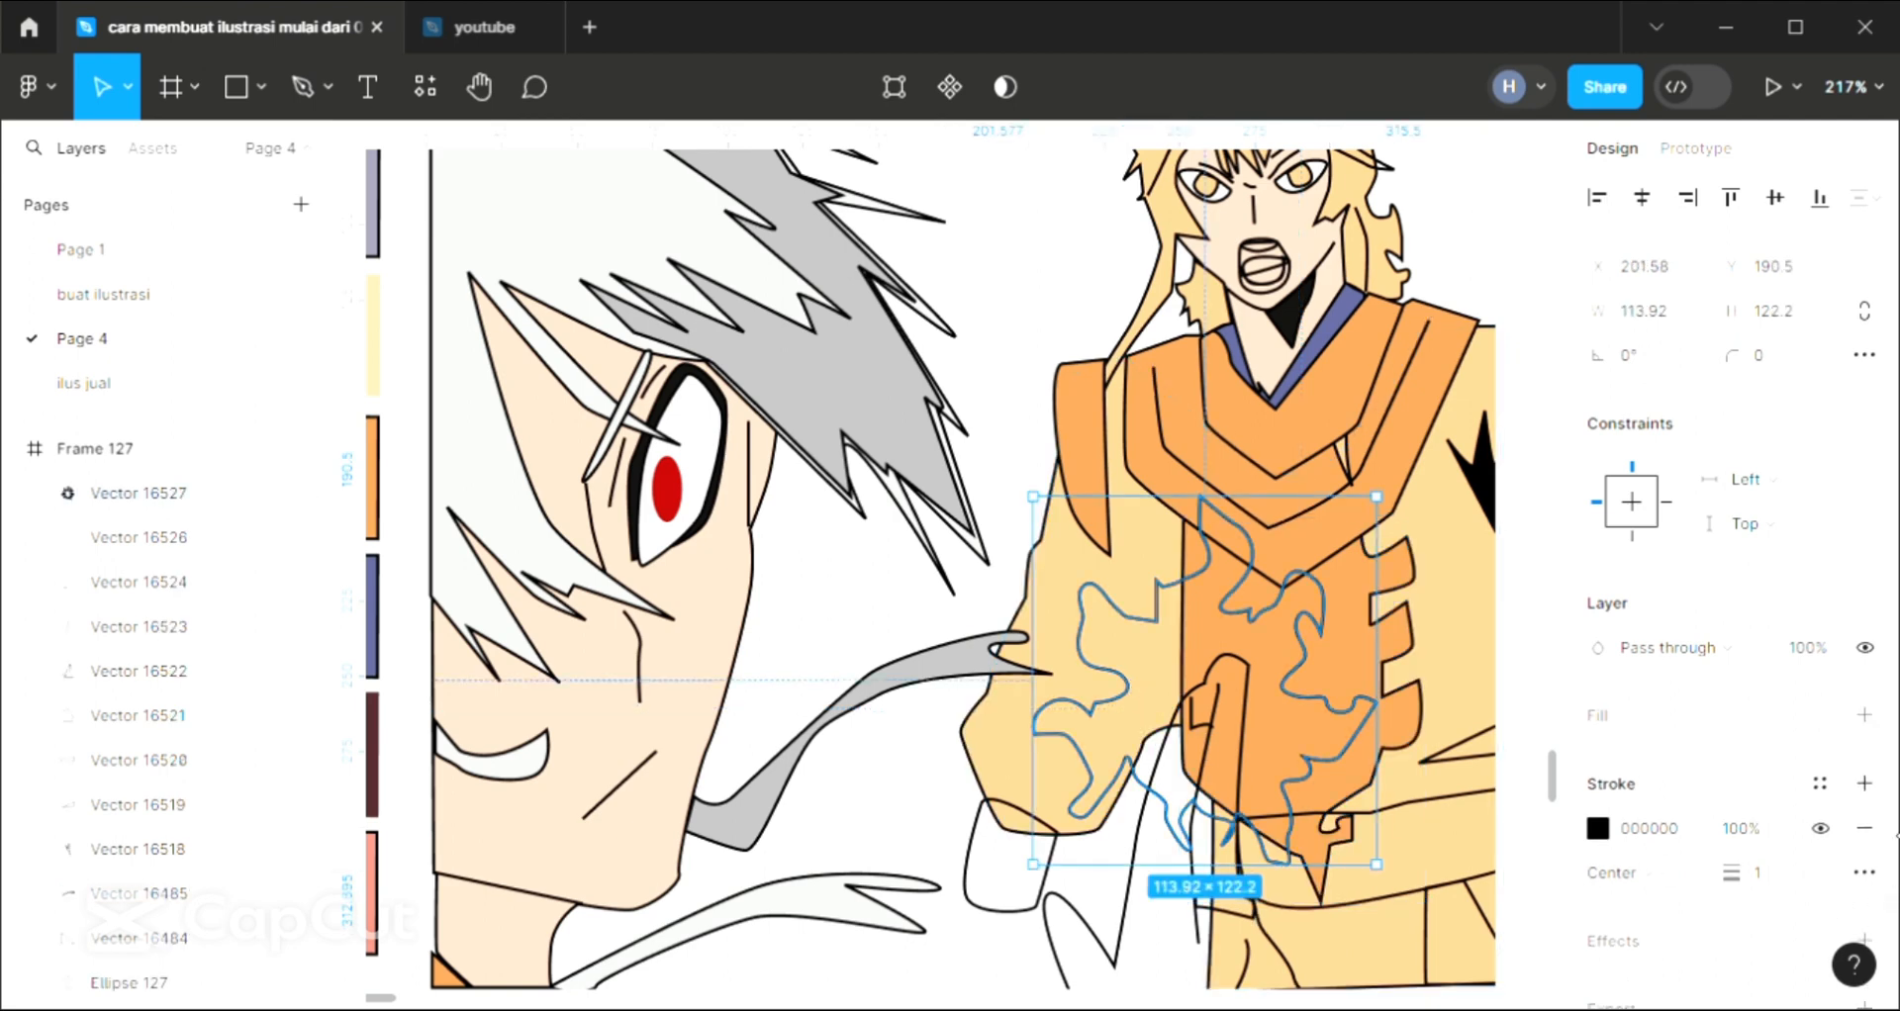
{"action": "left_click", "coordinate": [1865, 715]}
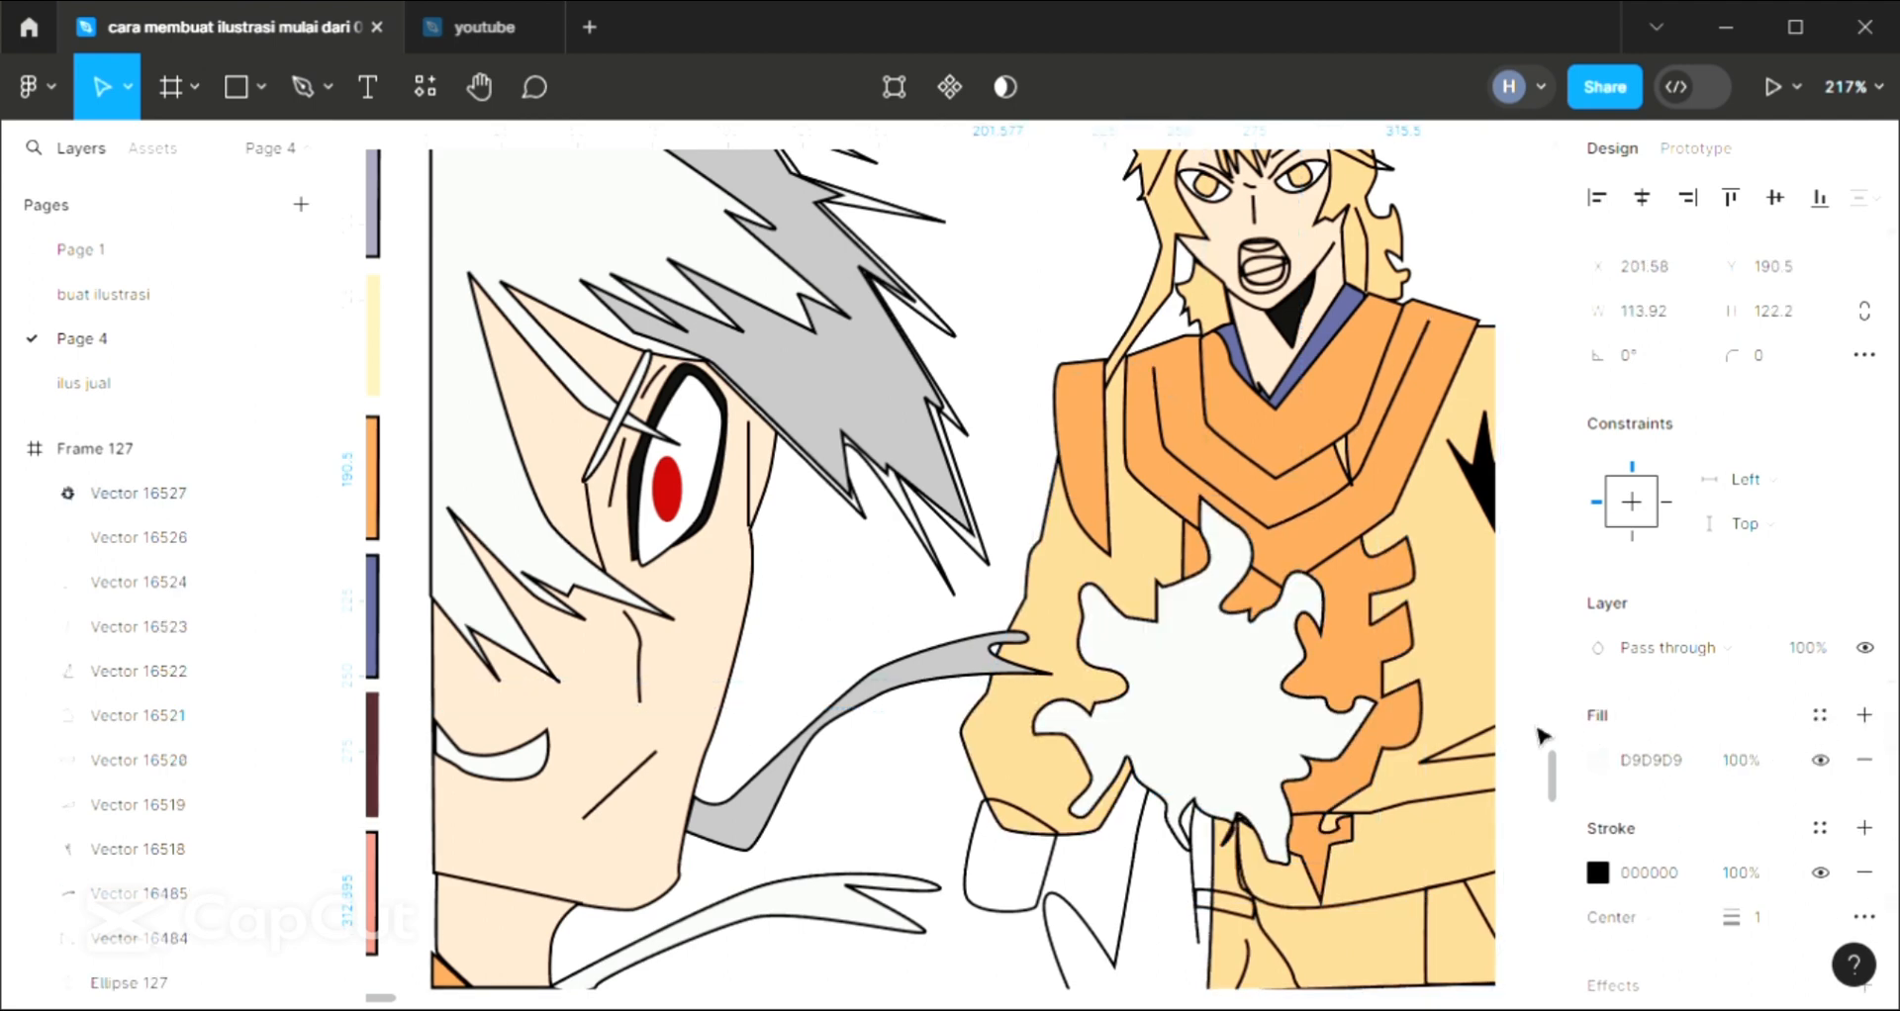
{"action": "left_click", "coordinate": [1012, 344]}
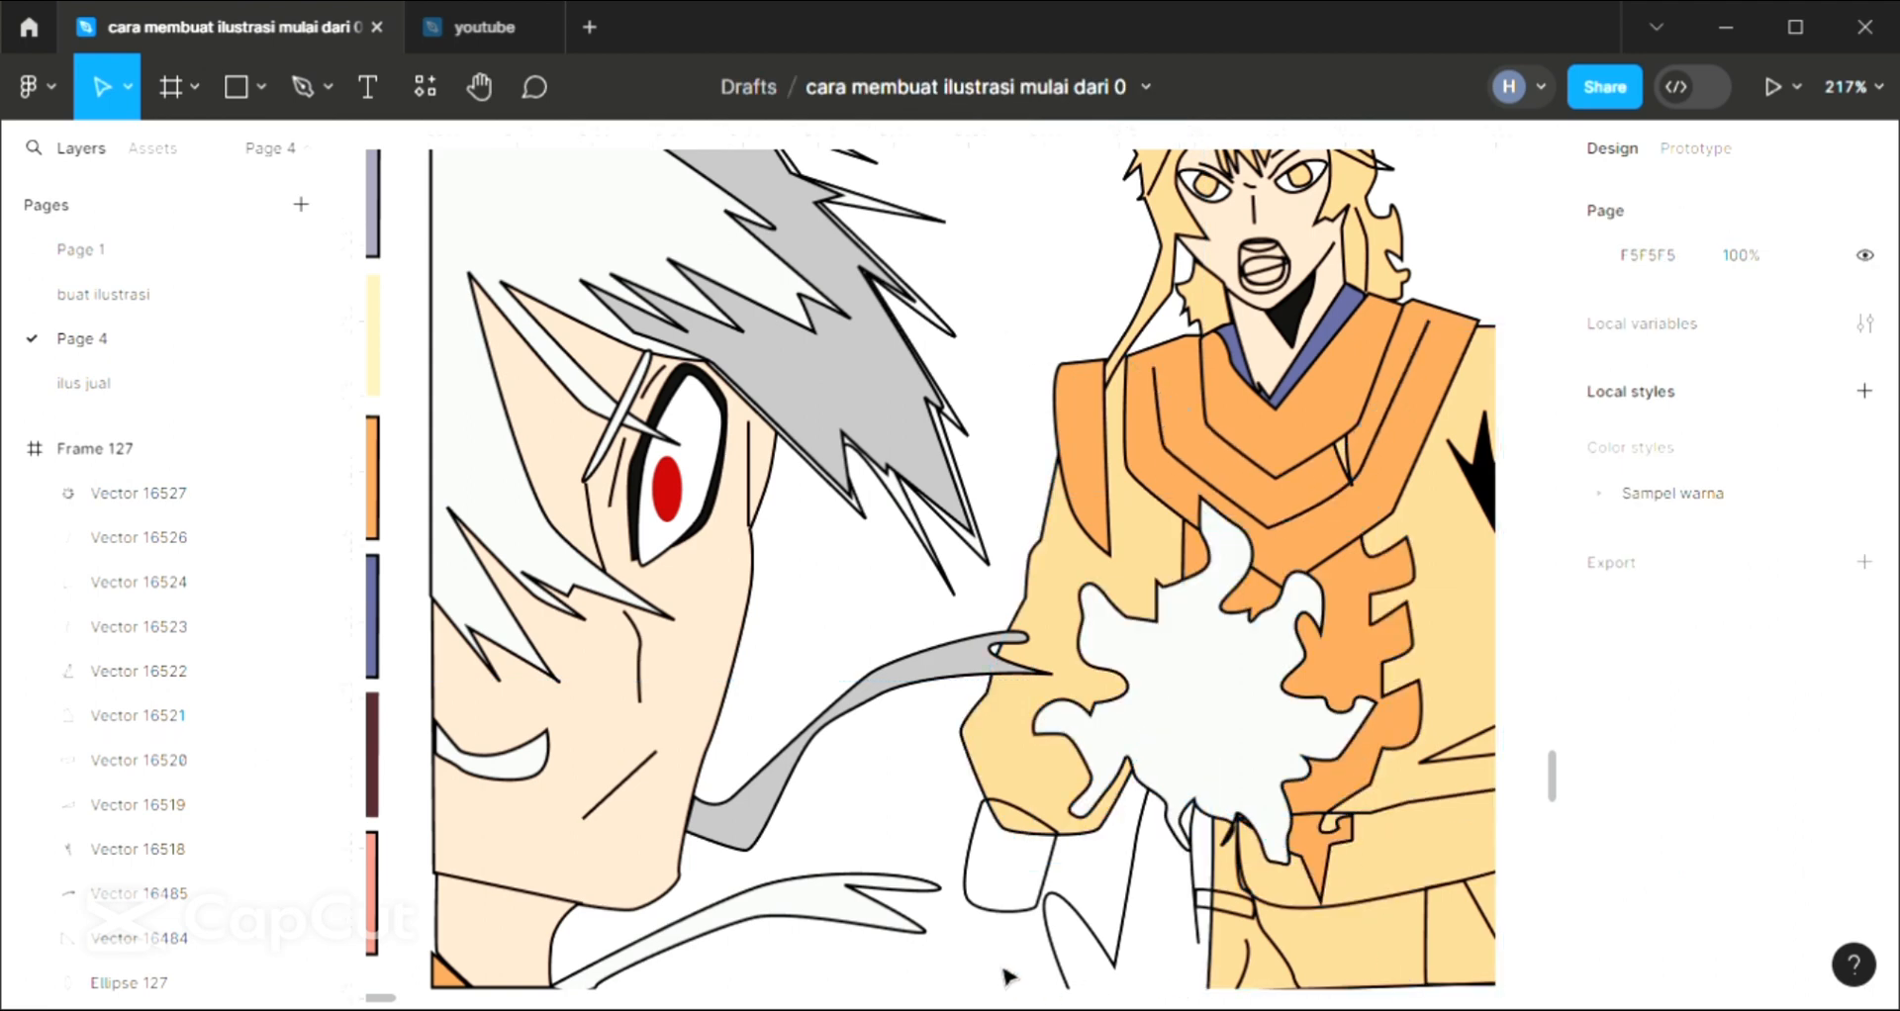
Fill the cuff shape at the end of the standing character's sleeve with orange E49751 sampled from the clothing
{"action": "left_click", "coordinate": [1020, 929]}
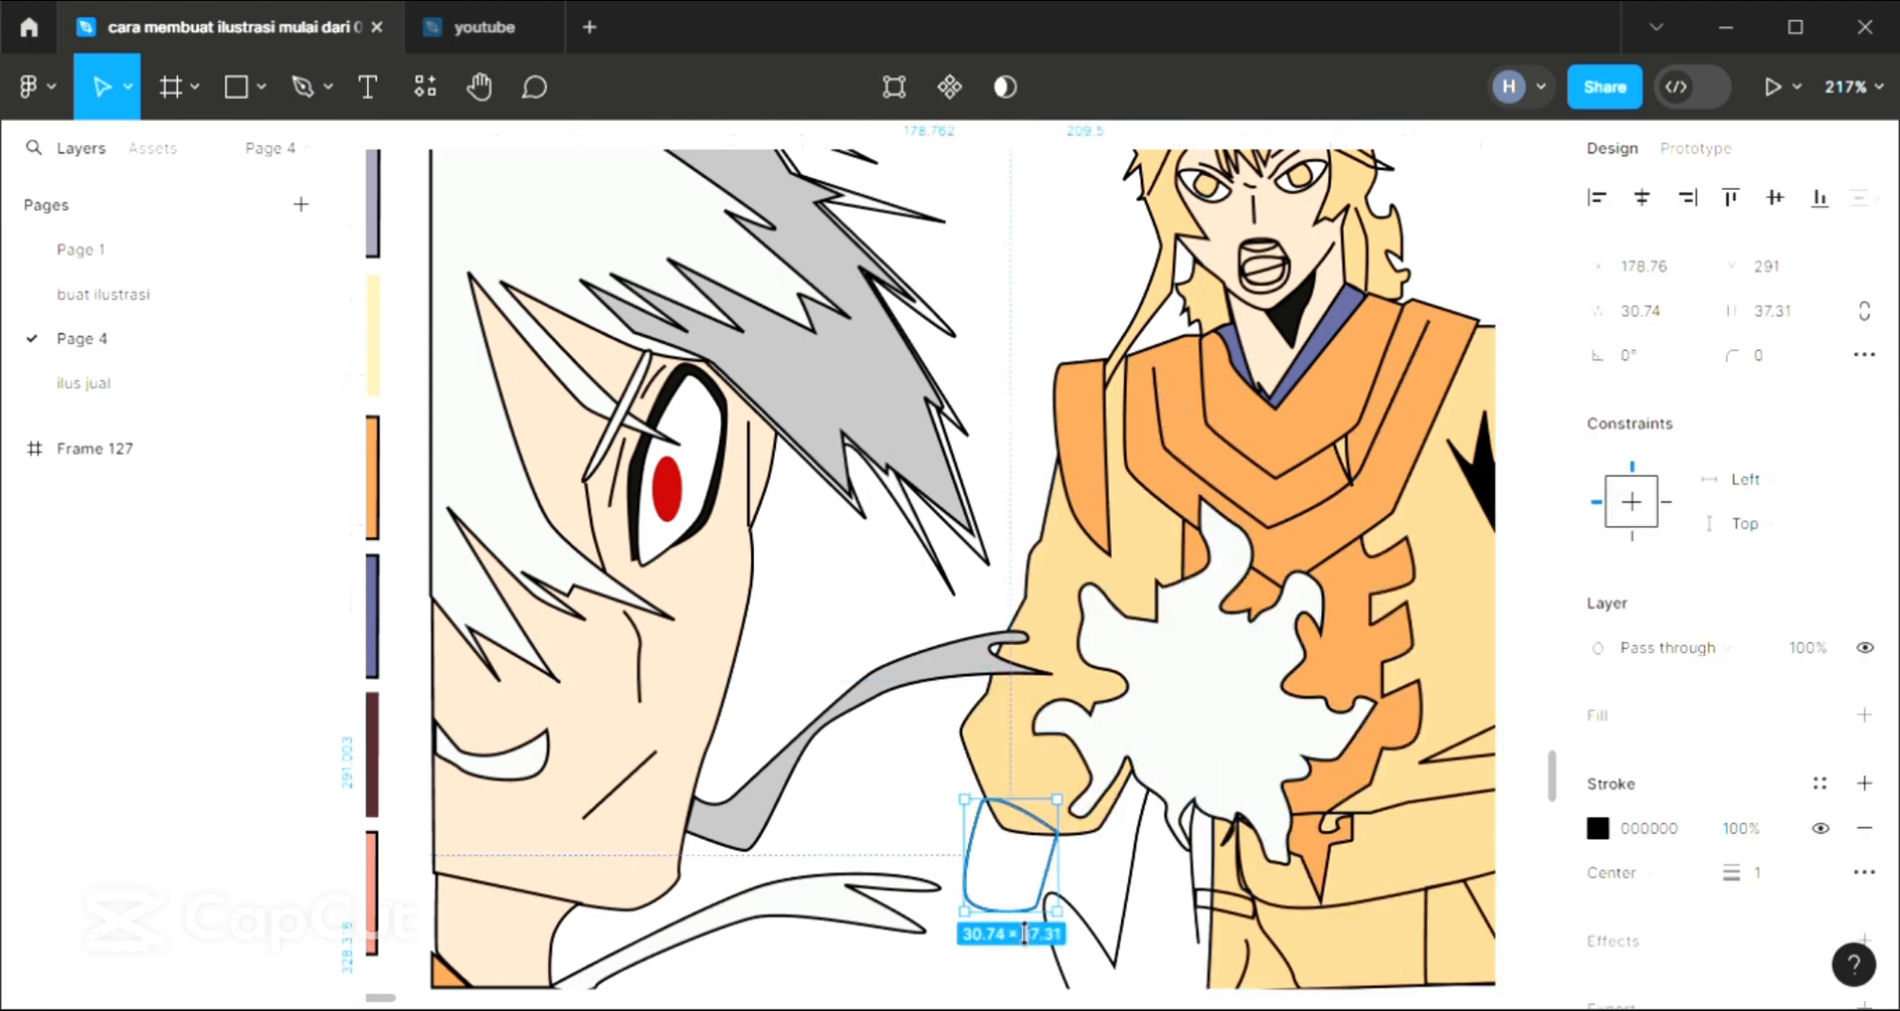
{"action": "left_click", "coordinate": [1864, 716]}
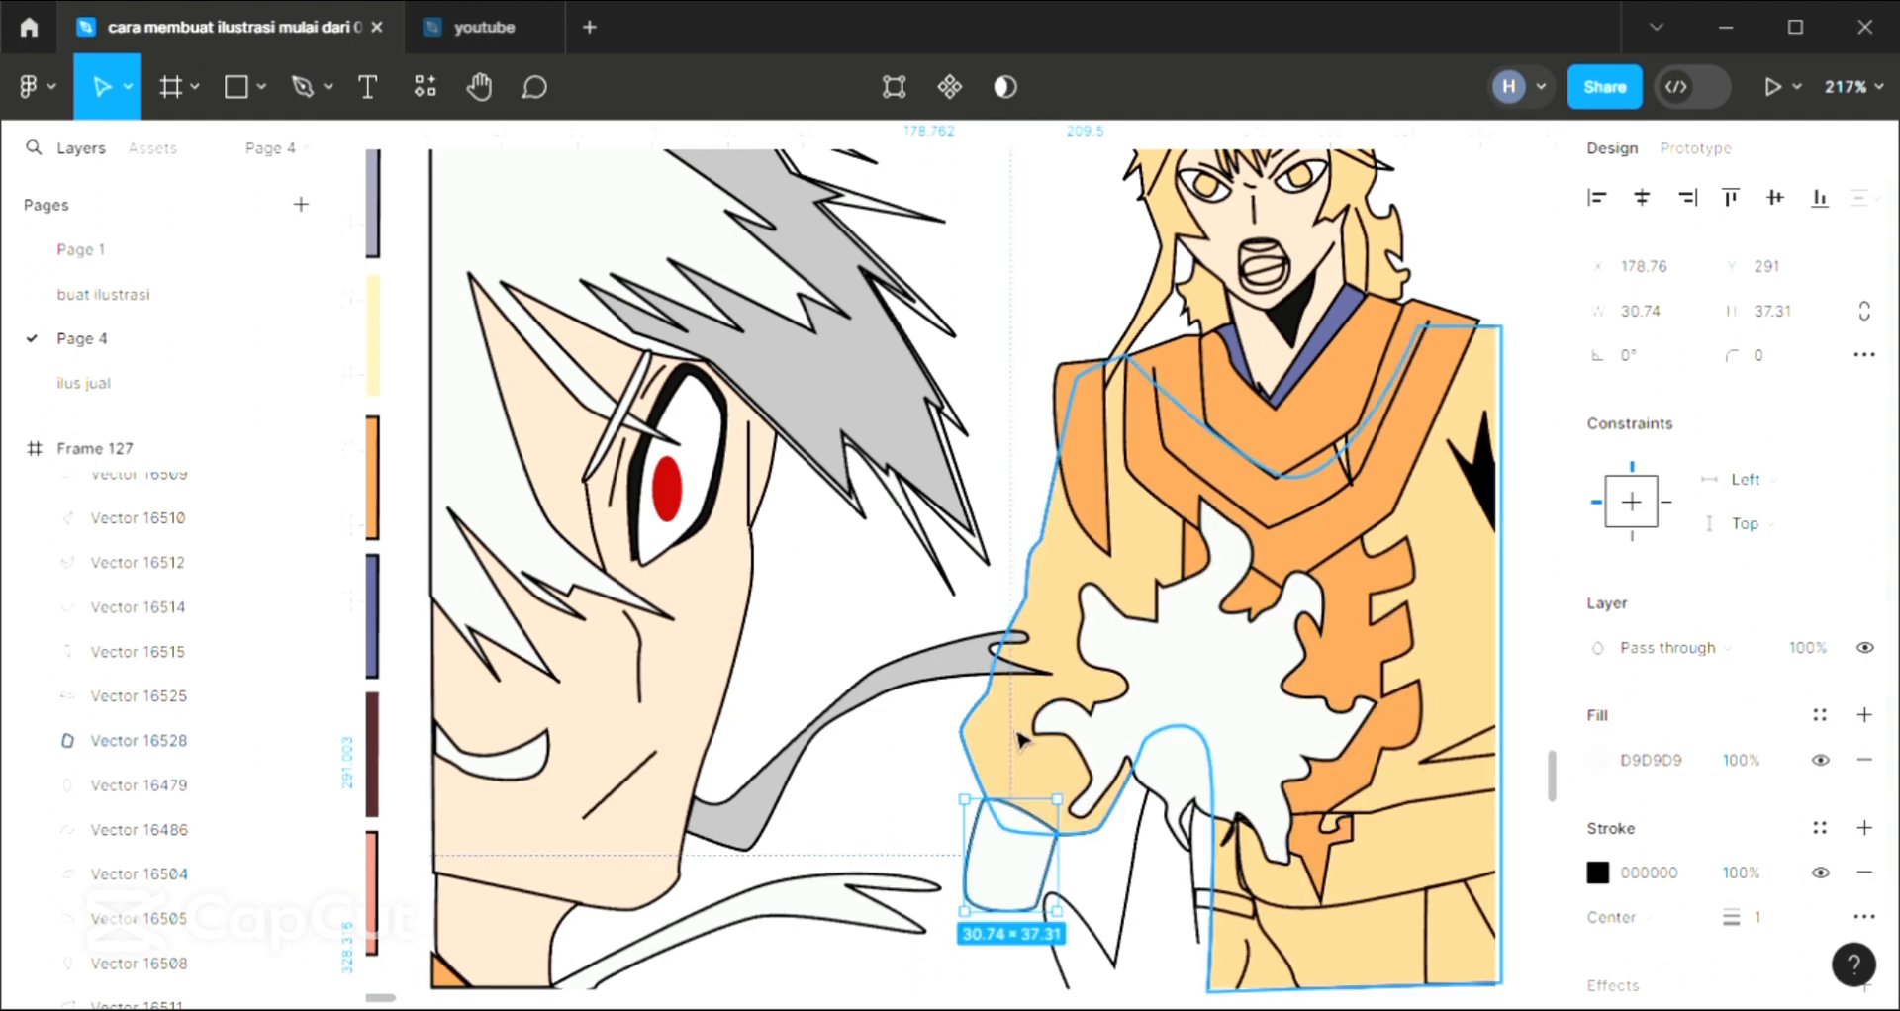
{"action": "key", "text": "i"}
{"action": "left_click", "coordinate": [1269, 524]}
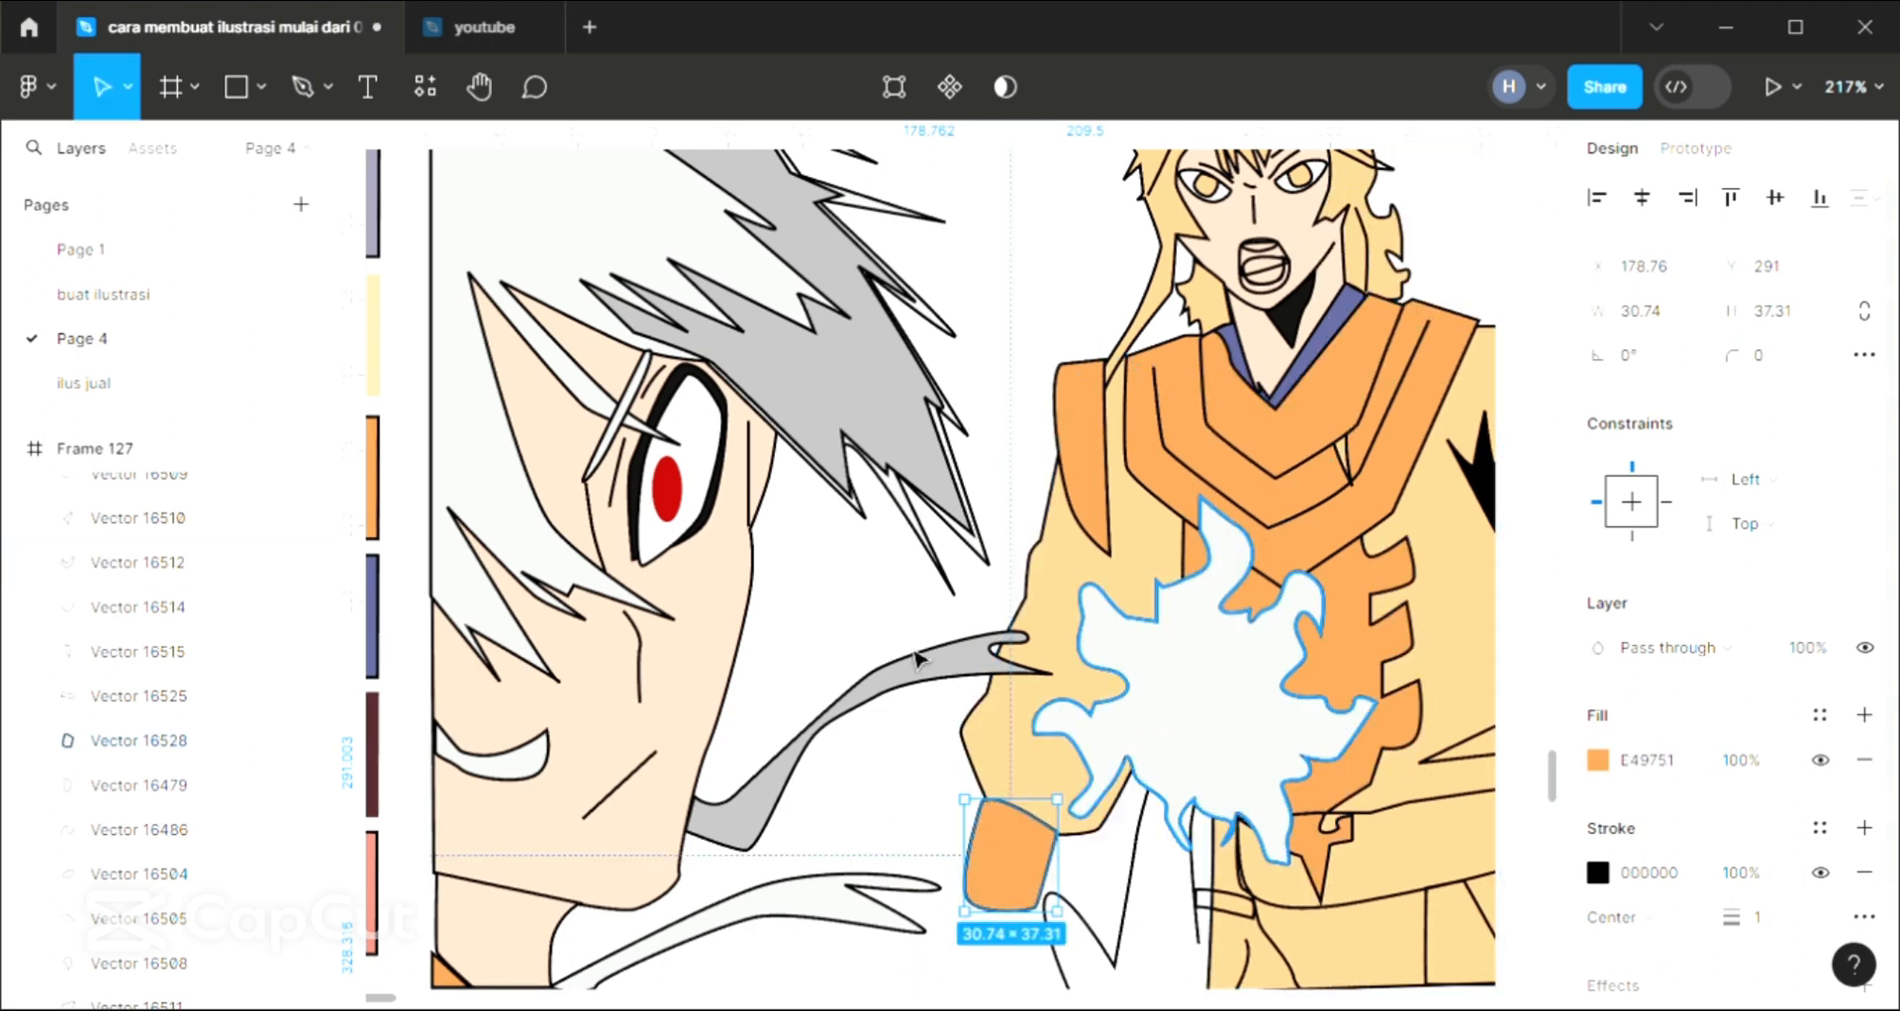
{"action": "left_click", "coordinate": [1037, 433]}
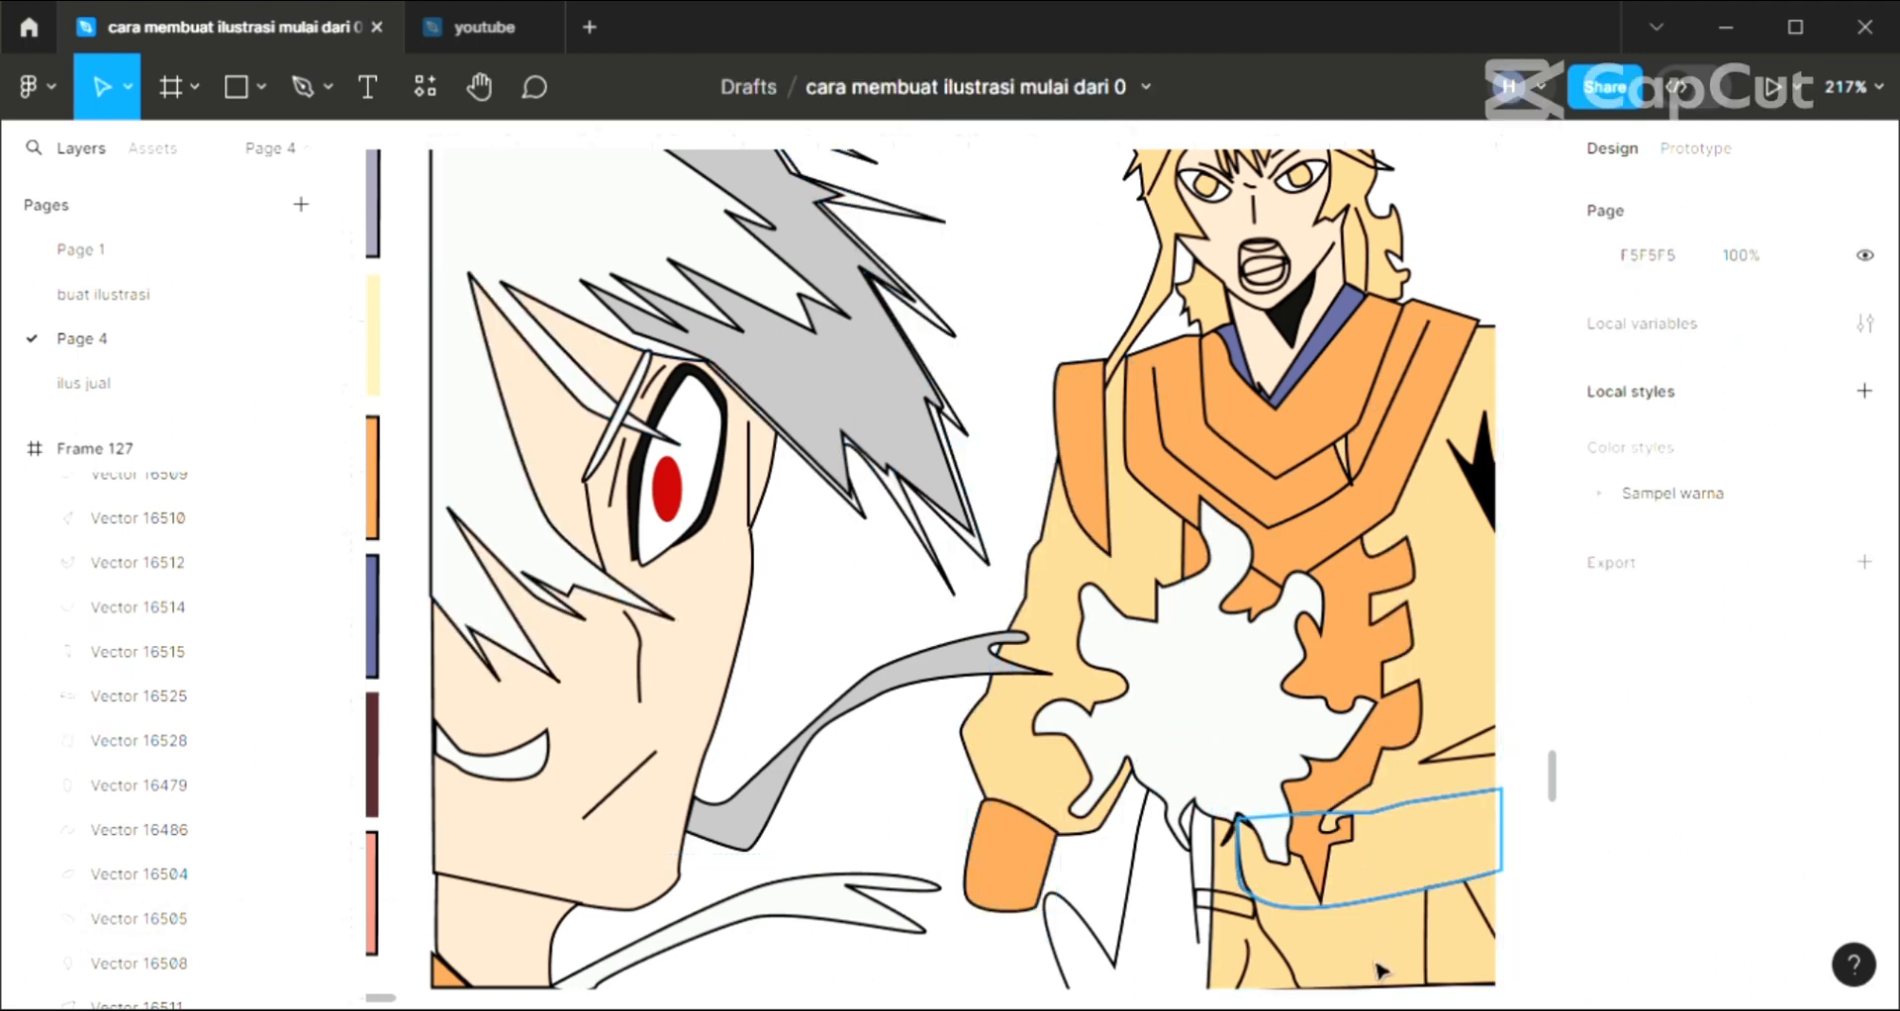
Fill the belt shape across the standing character's waist with dark maroon 4F272C sampled from the palette swatch beside the illustration
{"action": "left_click", "coordinate": [1367, 905]}
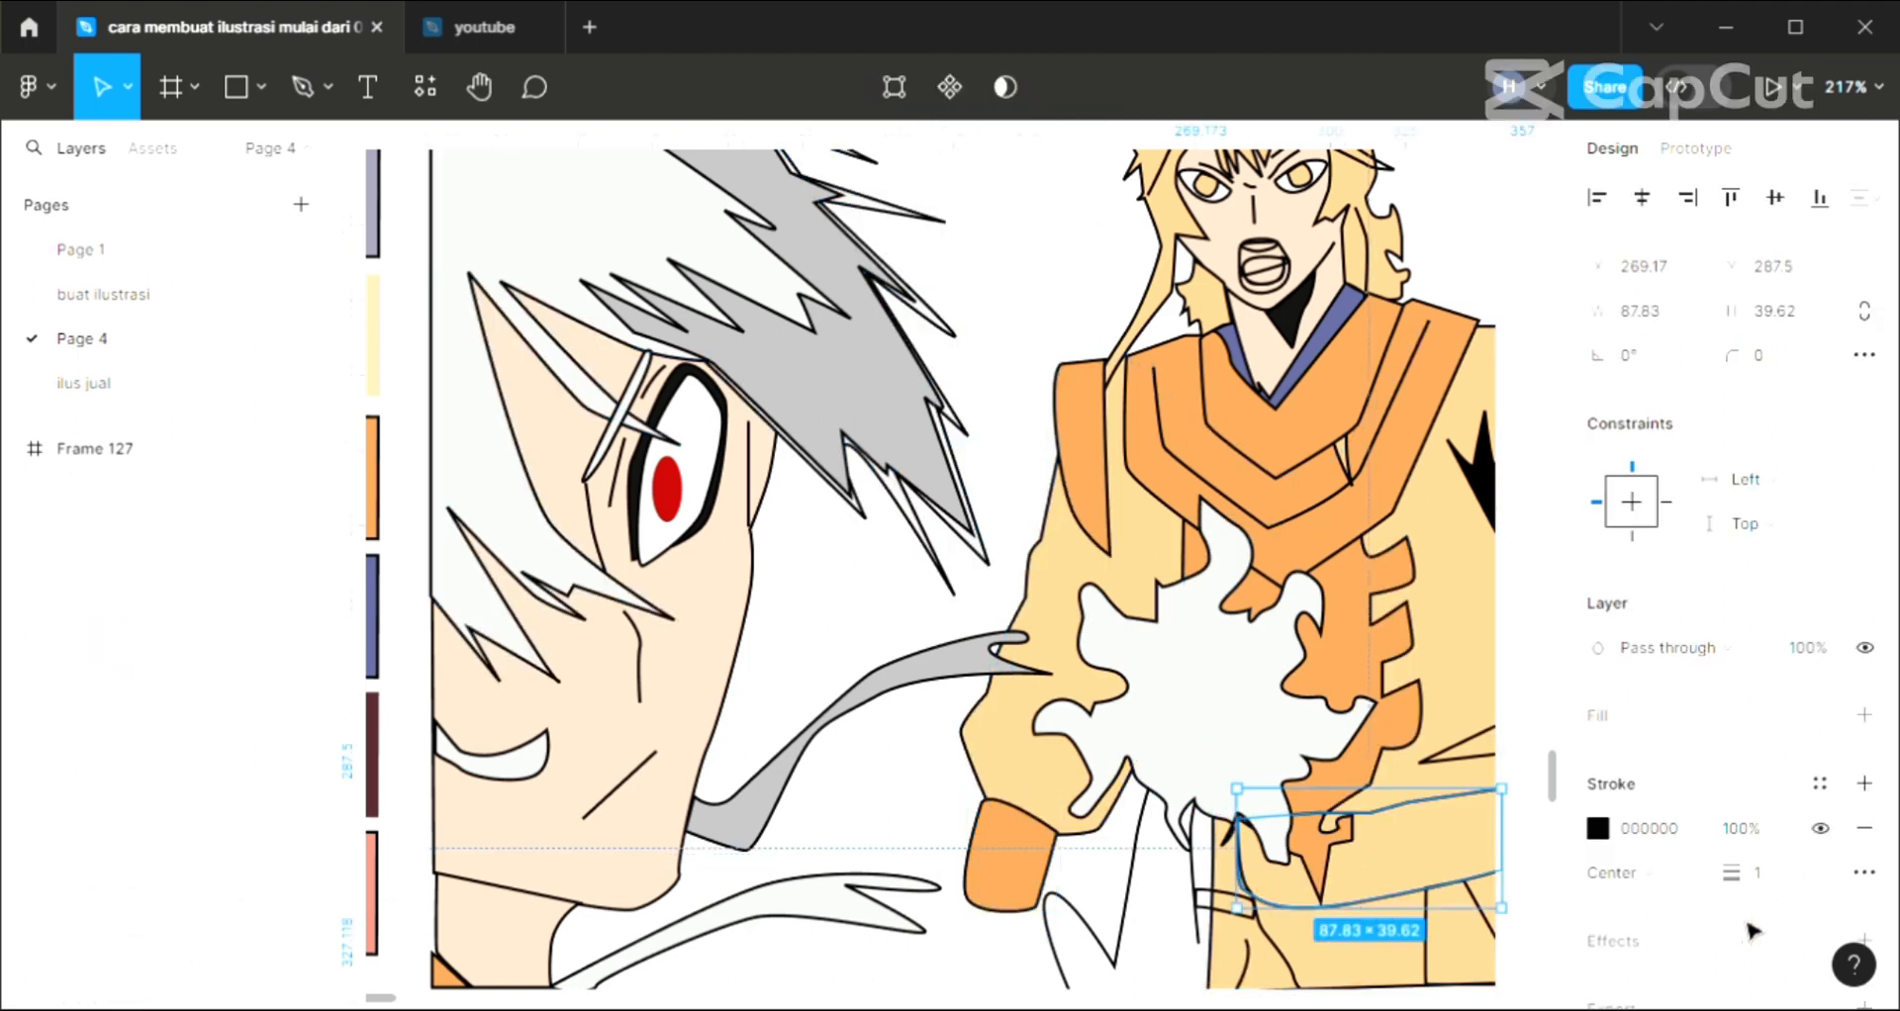
{"action": "left_click", "coordinate": [1862, 722]}
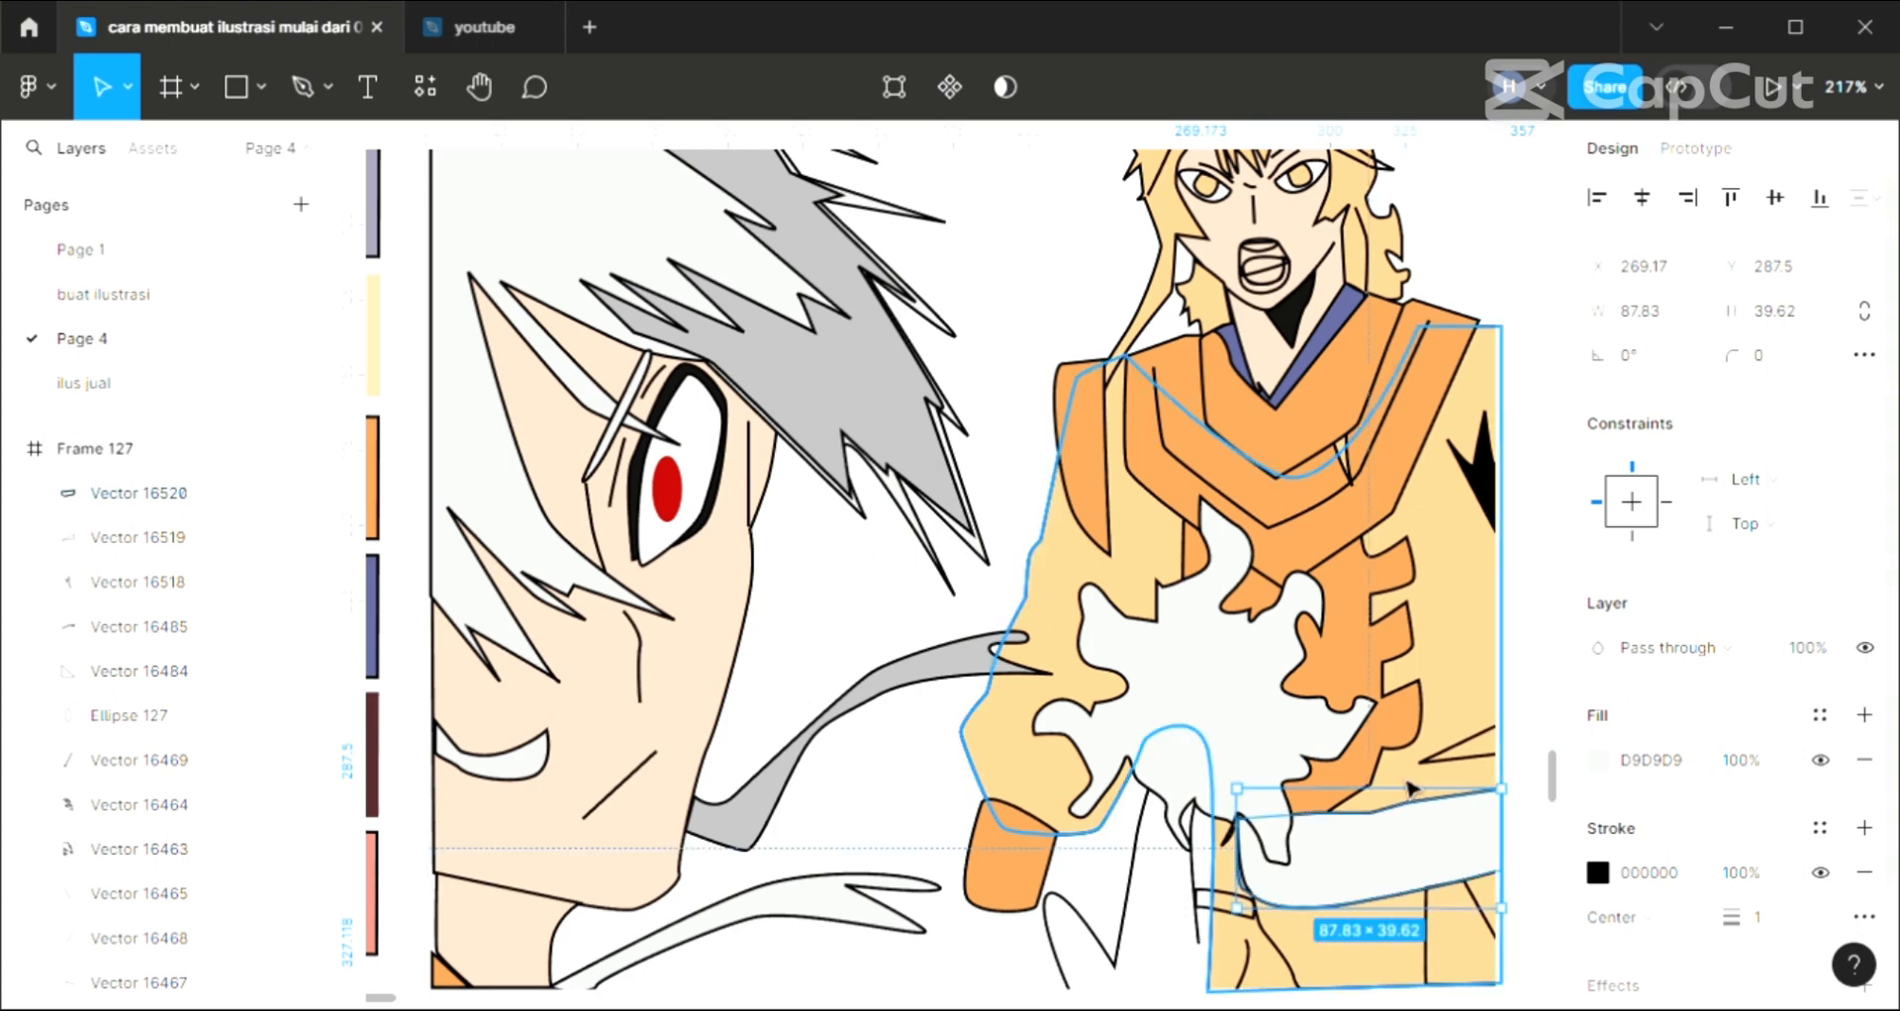
{"action": "key", "text": "i"}
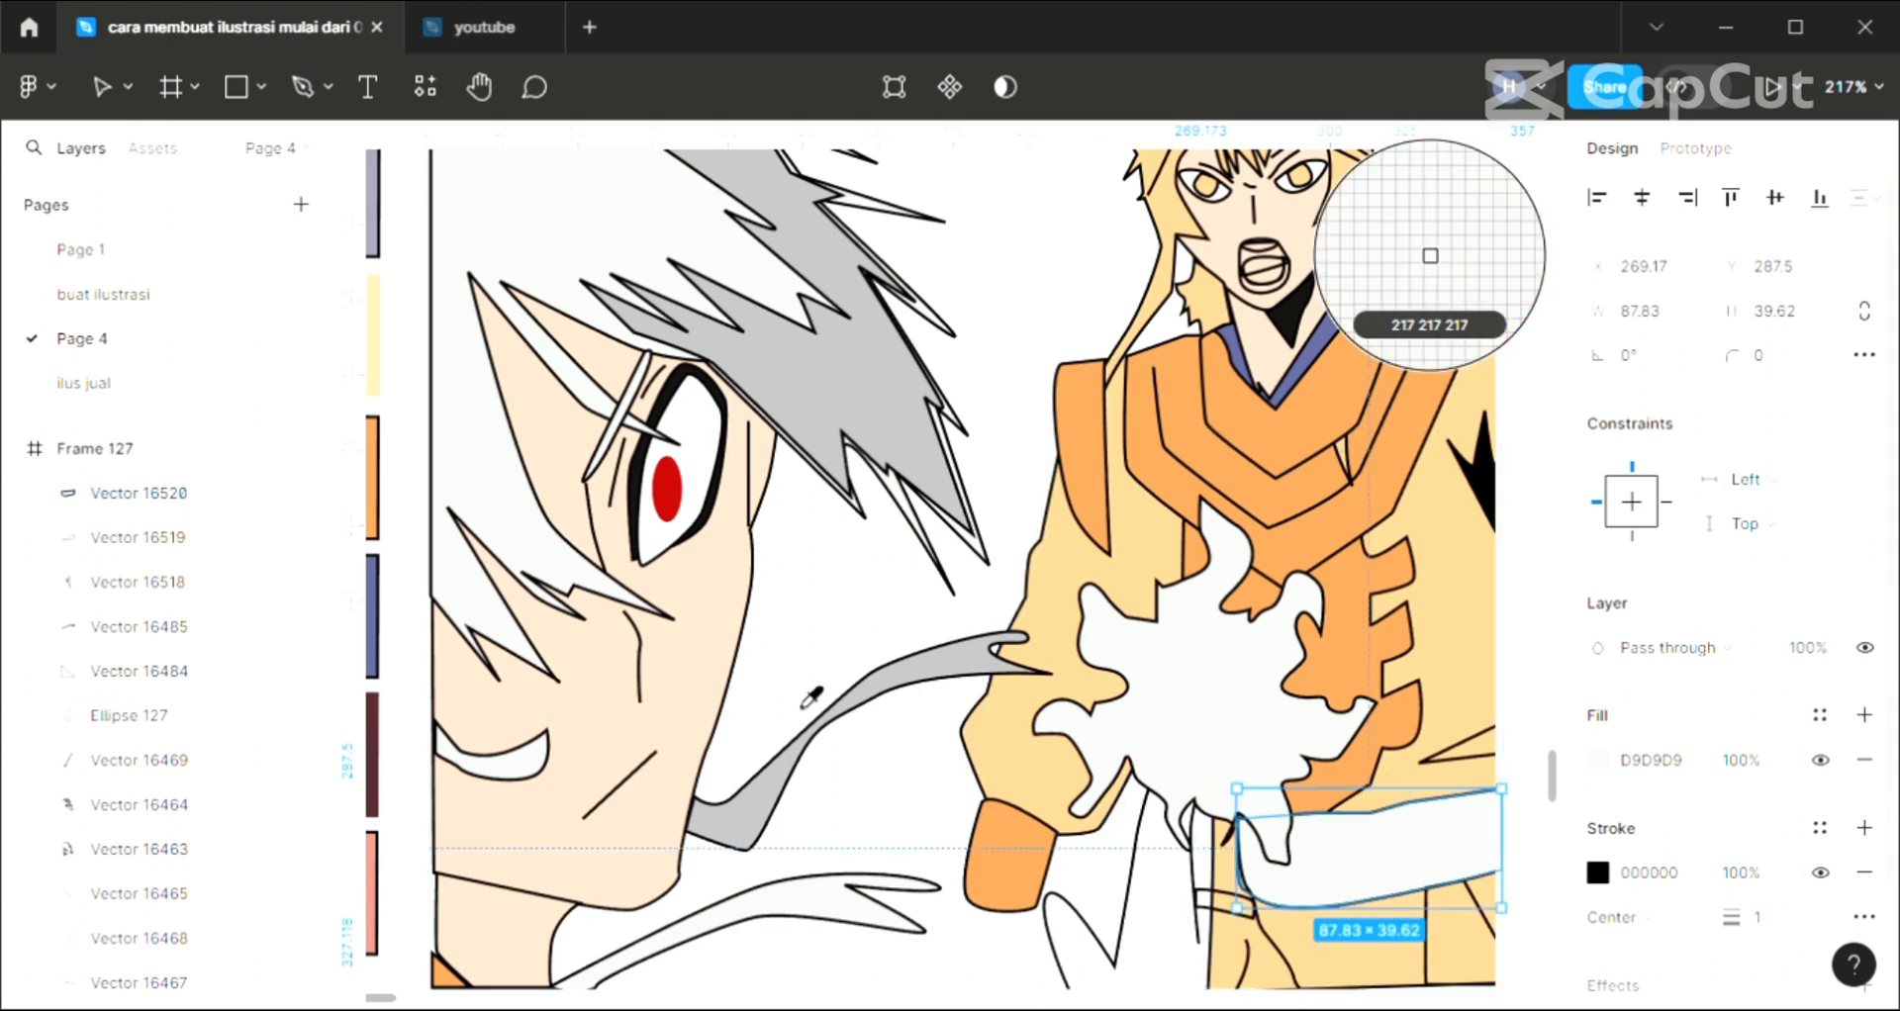
{"action": "scroll", "coordinate": [737, 665], "scroll_direction": "left", "scroll_amount": 2}
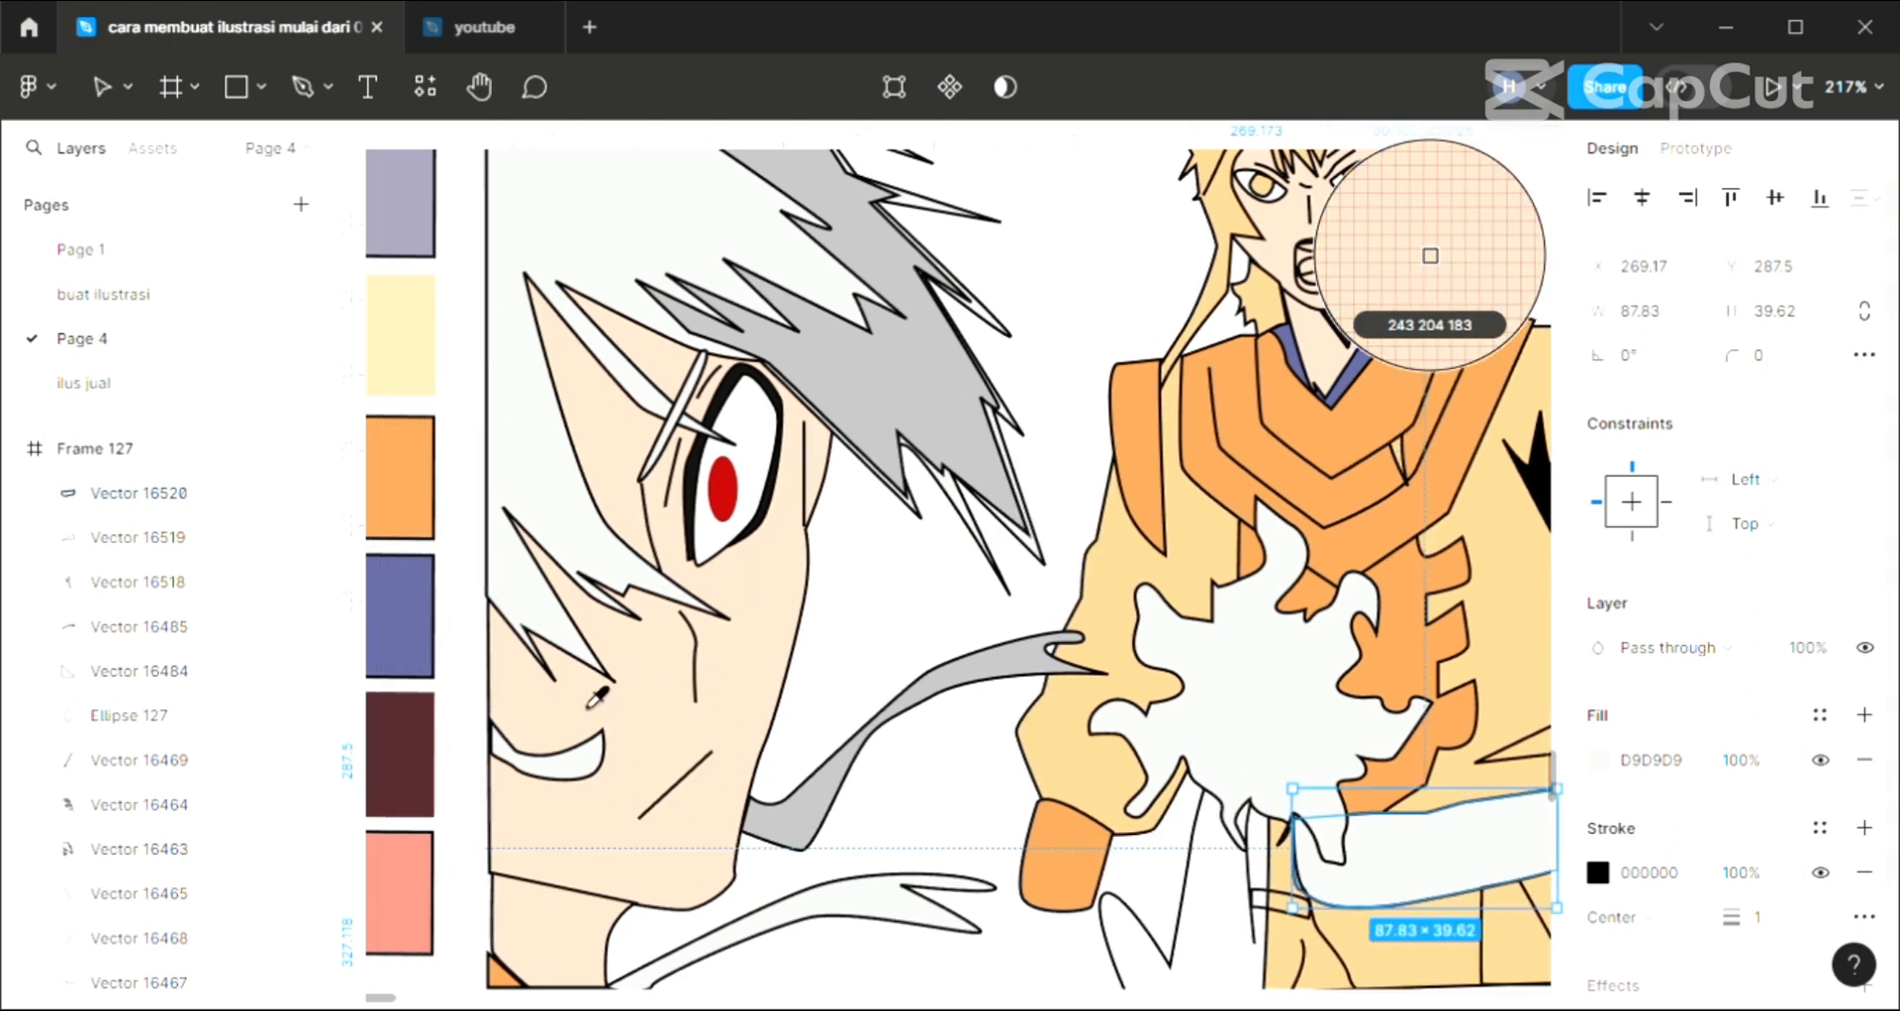
{"action": "left_click", "coordinate": [406, 758]}
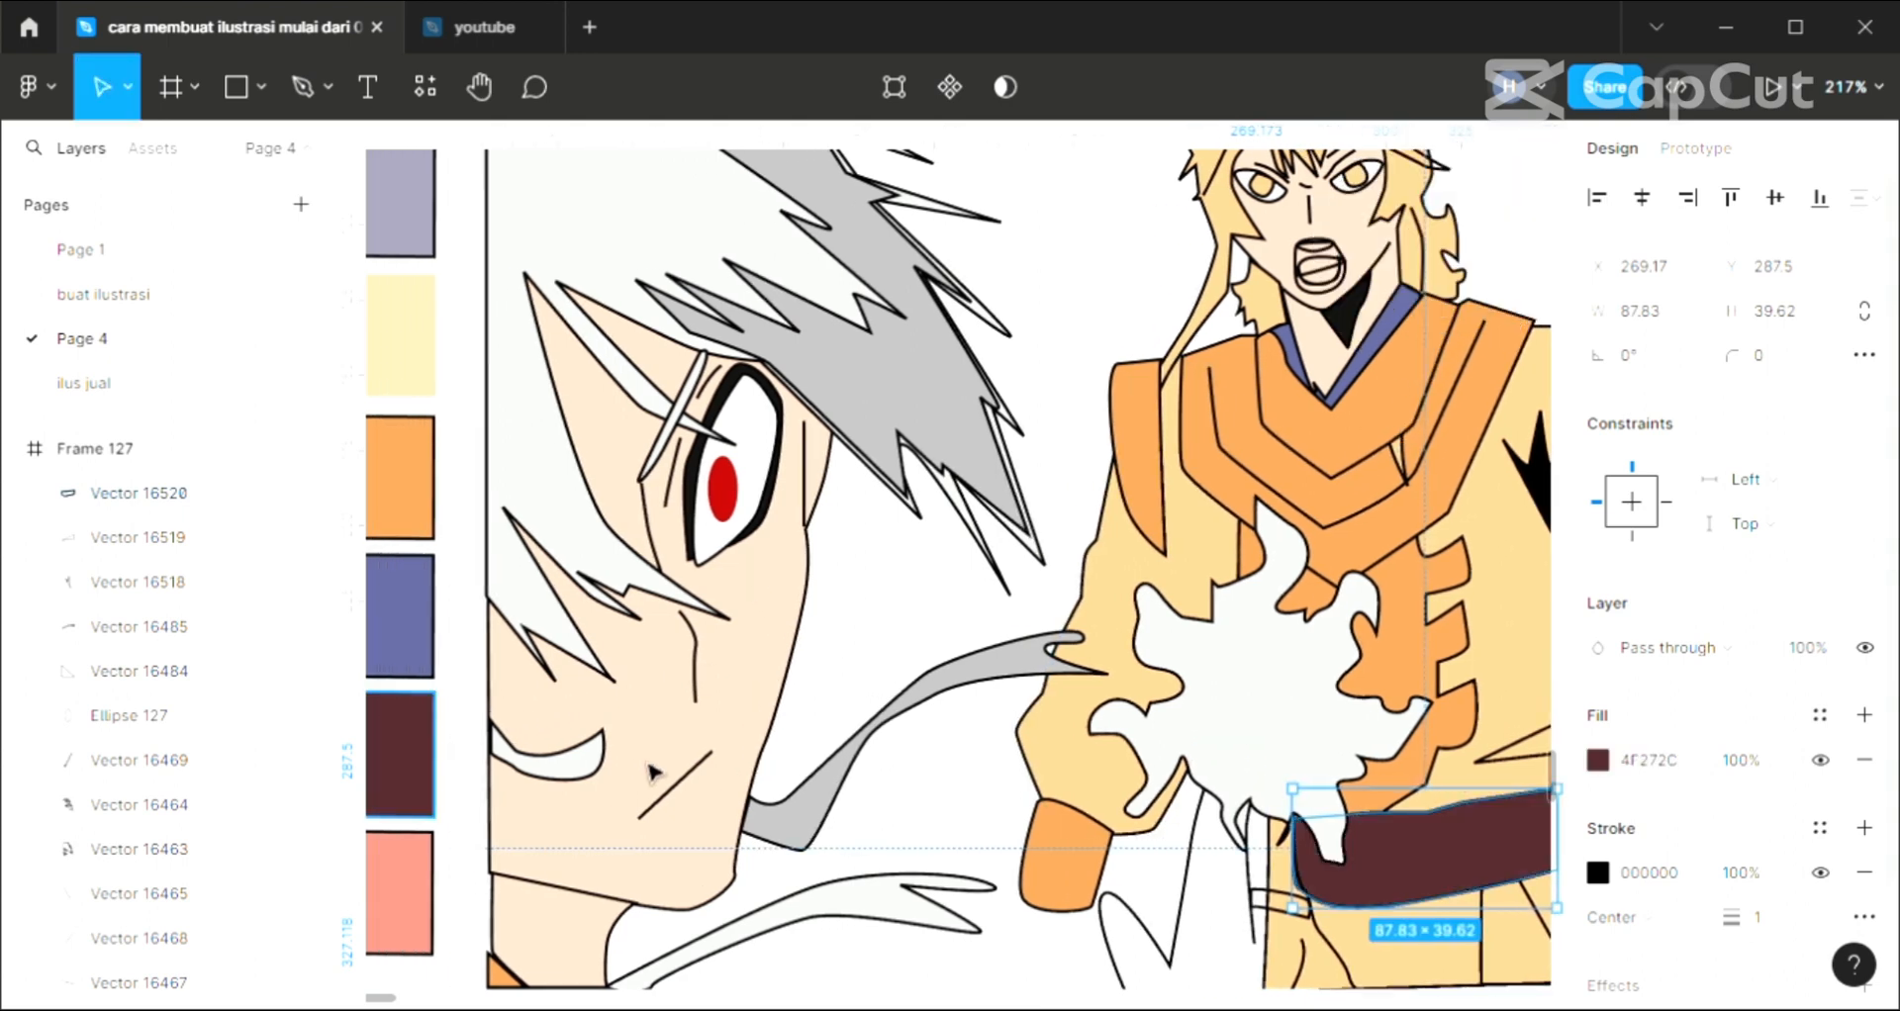
{"action": "left_click", "coordinate": [950, 800]}
Move the maroon belt backward in the layer order until it sits behind the burst and orange chest panel and directly above the robe body
{"action": "left_click", "coordinate": [1423, 868]}
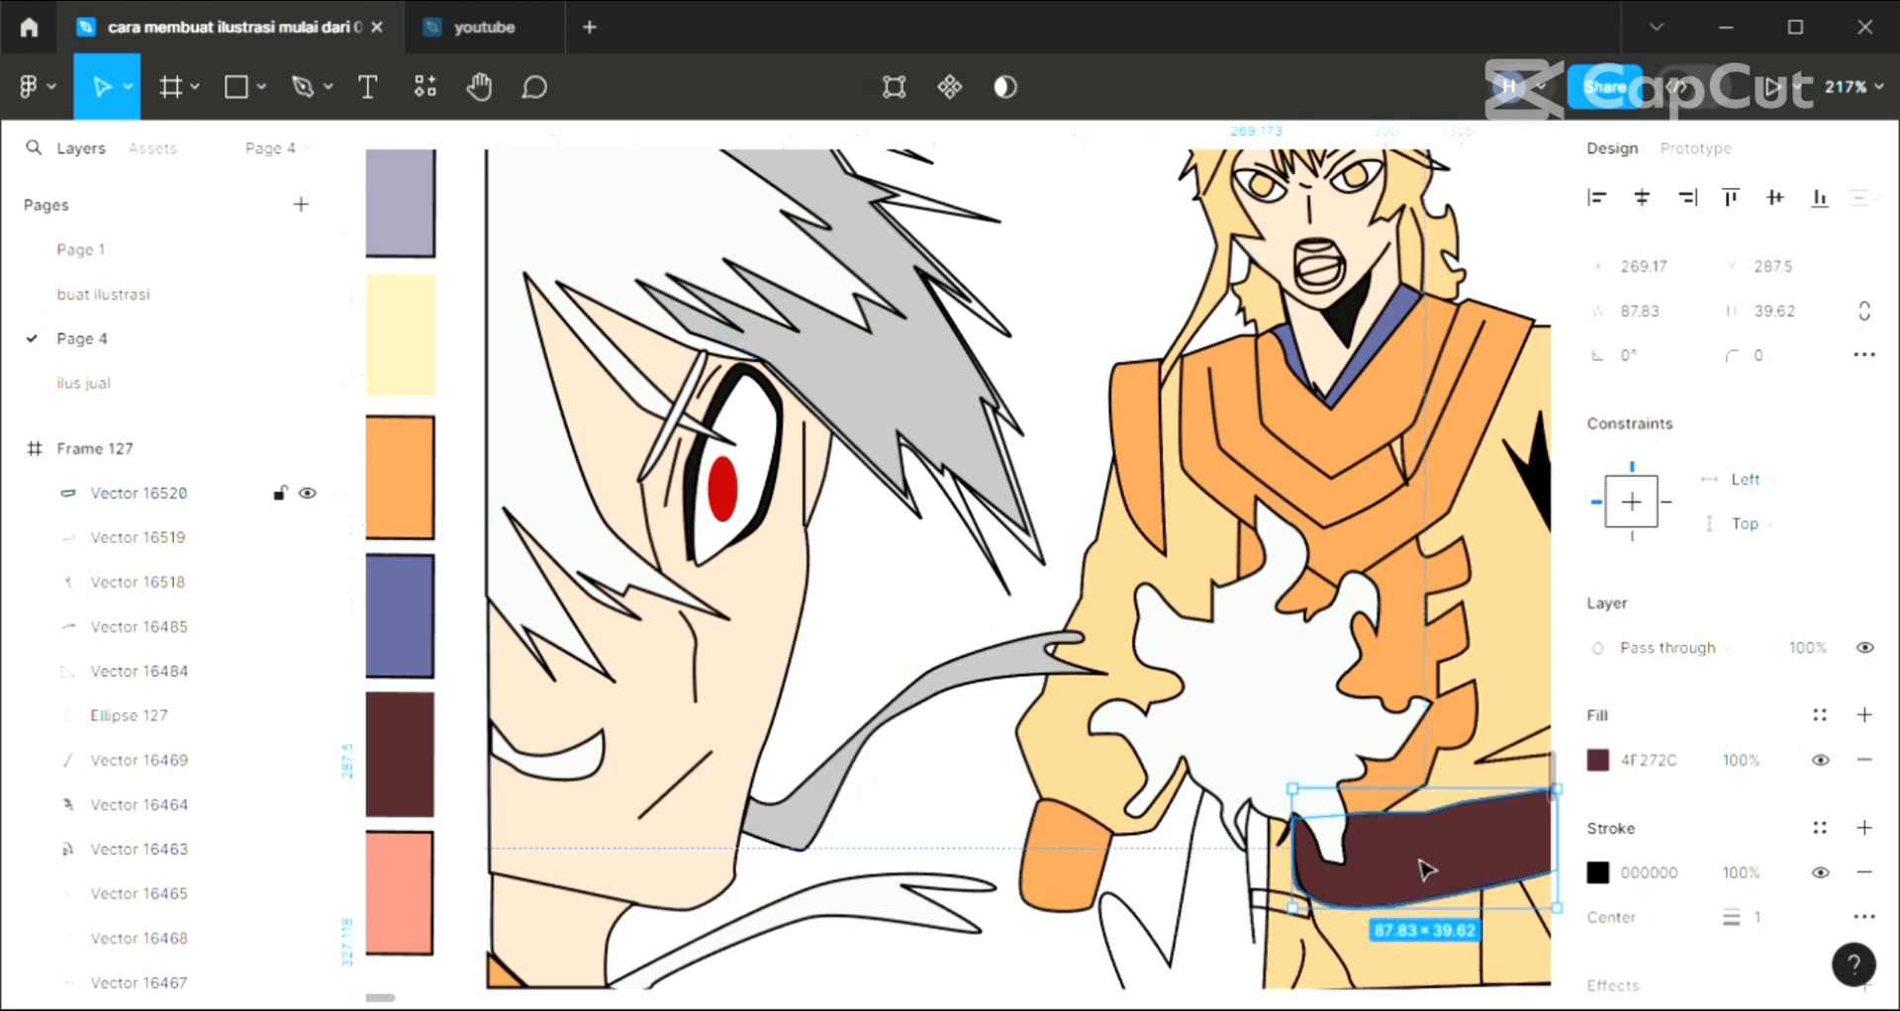
{"action": "key", "text": "ctrl+bracketleft"}
{"action": "key", "text": "ctrl+bracketleft"}
{"action": "key", "text": "ctrl+bracketleft"}
{"action": "key", "text": "ctrl+bracketleft"}
{"action": "key", "text": "ctrl+bracketleft"}
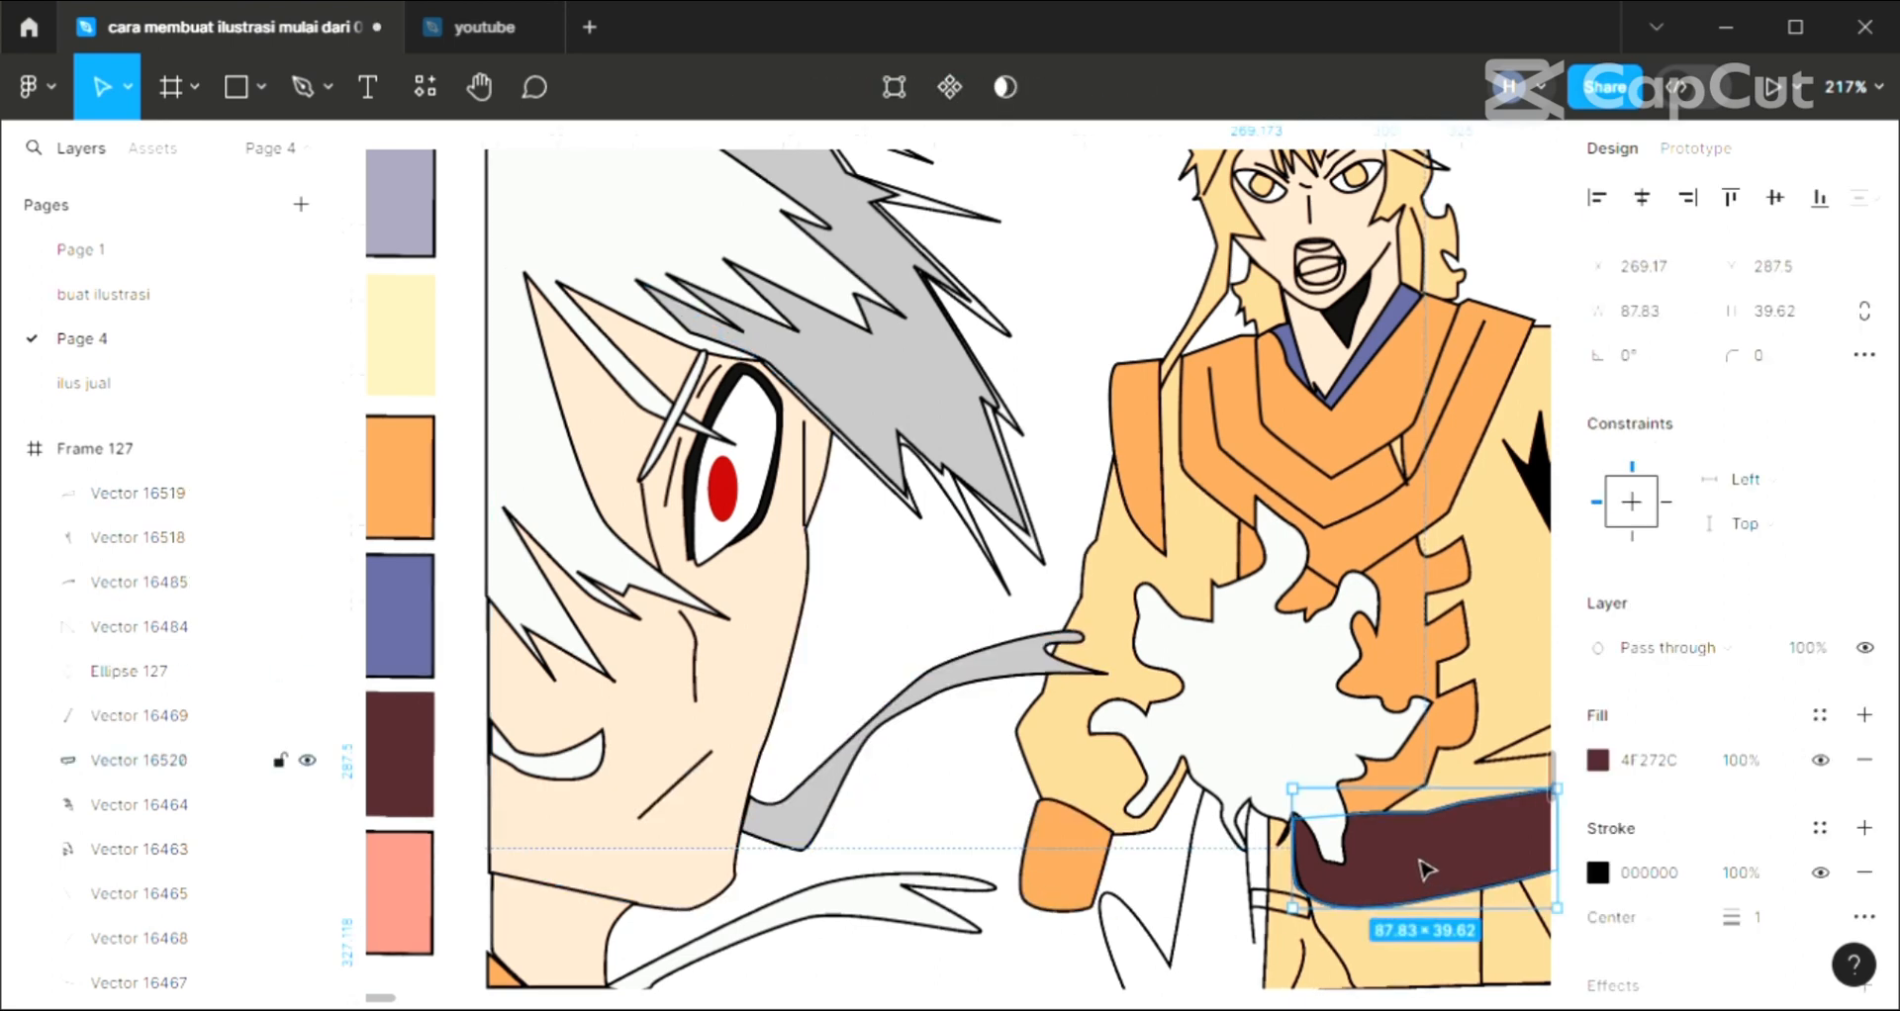
{"action": "key", "text": "ctrl+bracketleft"}
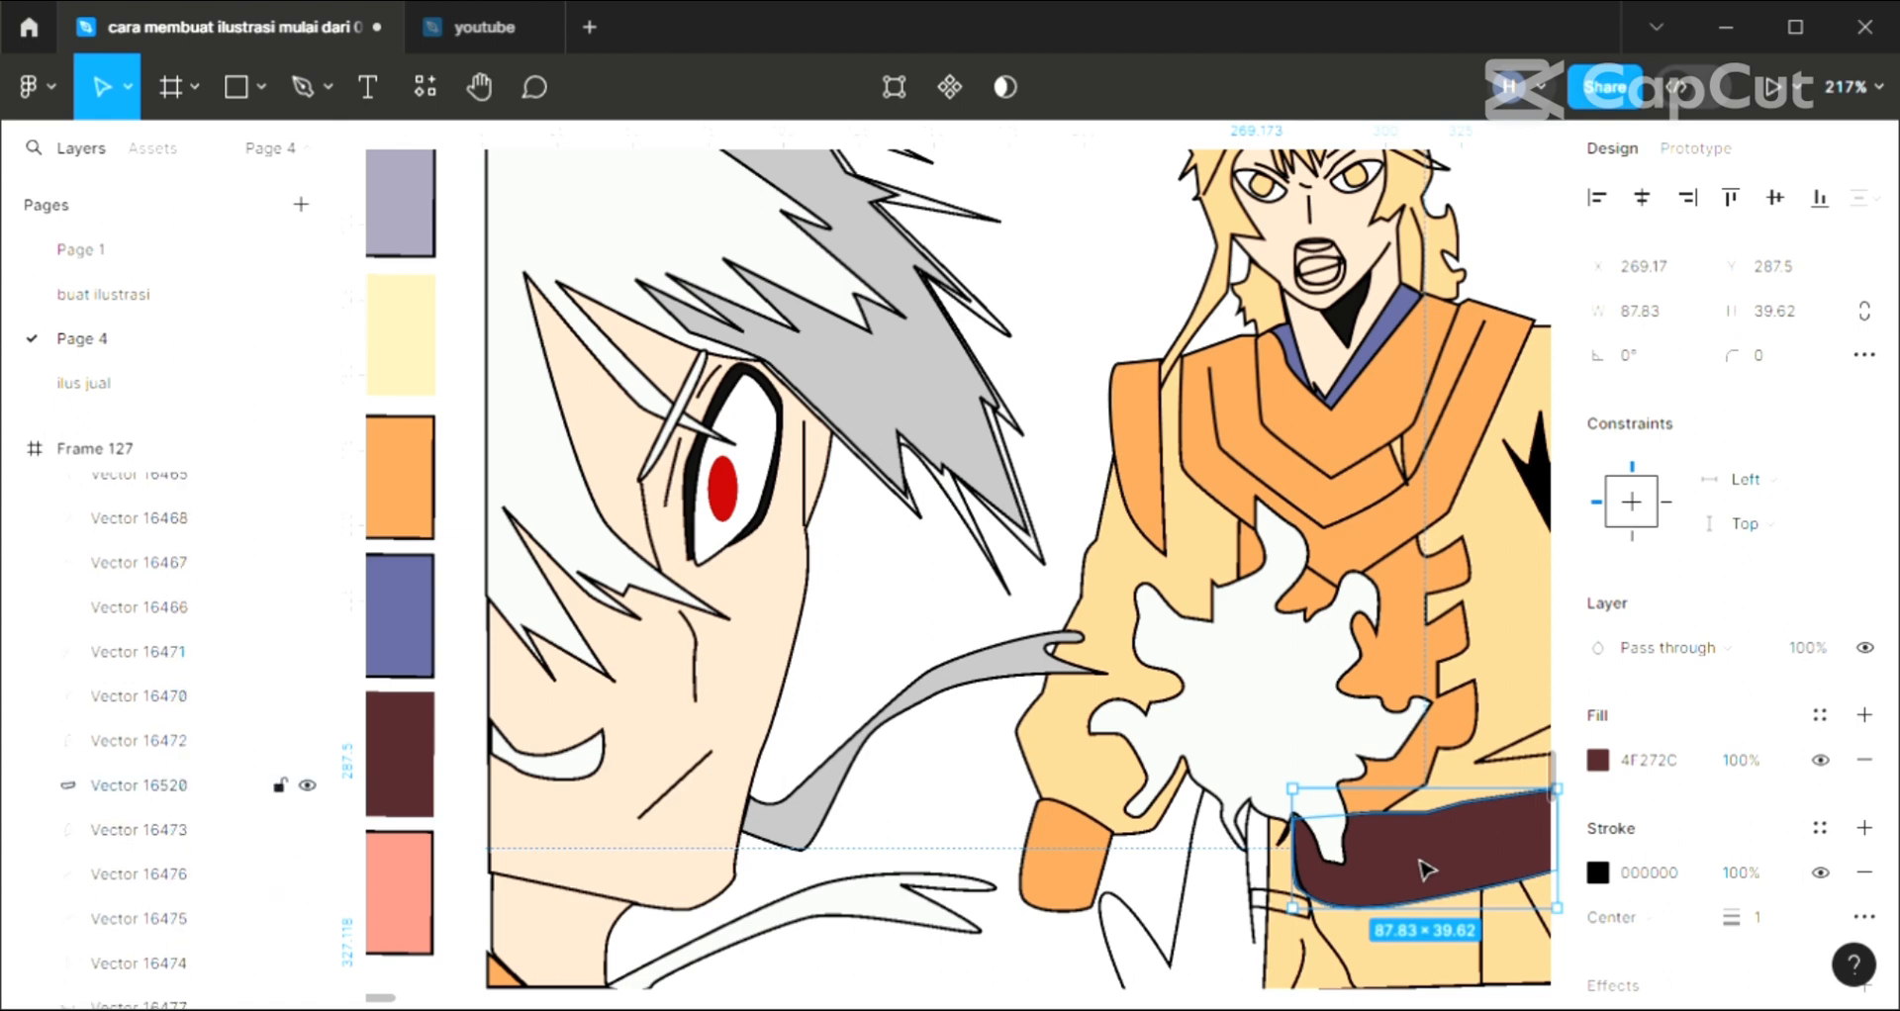
{"action": "key", "text": "ctrl+bracketleft"}
{"action": "key", "text": "ctrl+bracketleft"}
{"action": "key", "text": "ctrl+bracketleft"}
{"action": "key", "text": "ctrl+bracketleft"}
{"action": "key", "text": "ctrl+bracketleft"}
{"action": "key", "text": "ctrl+bracketleft"}
{"action": "key", "text": "ctrl+bracketleft"}
{"action": "key", "text": "ctrl+bracketleft"}
{"action": "key", "text": "ctrl+bracketleft"}
{"action": "key", "text": "ctrl+bracketleft"}
{"action": "key", "text": "ctrl+bracketleft"}
{"action": "key", "text": "ctrl+bracketleft"}
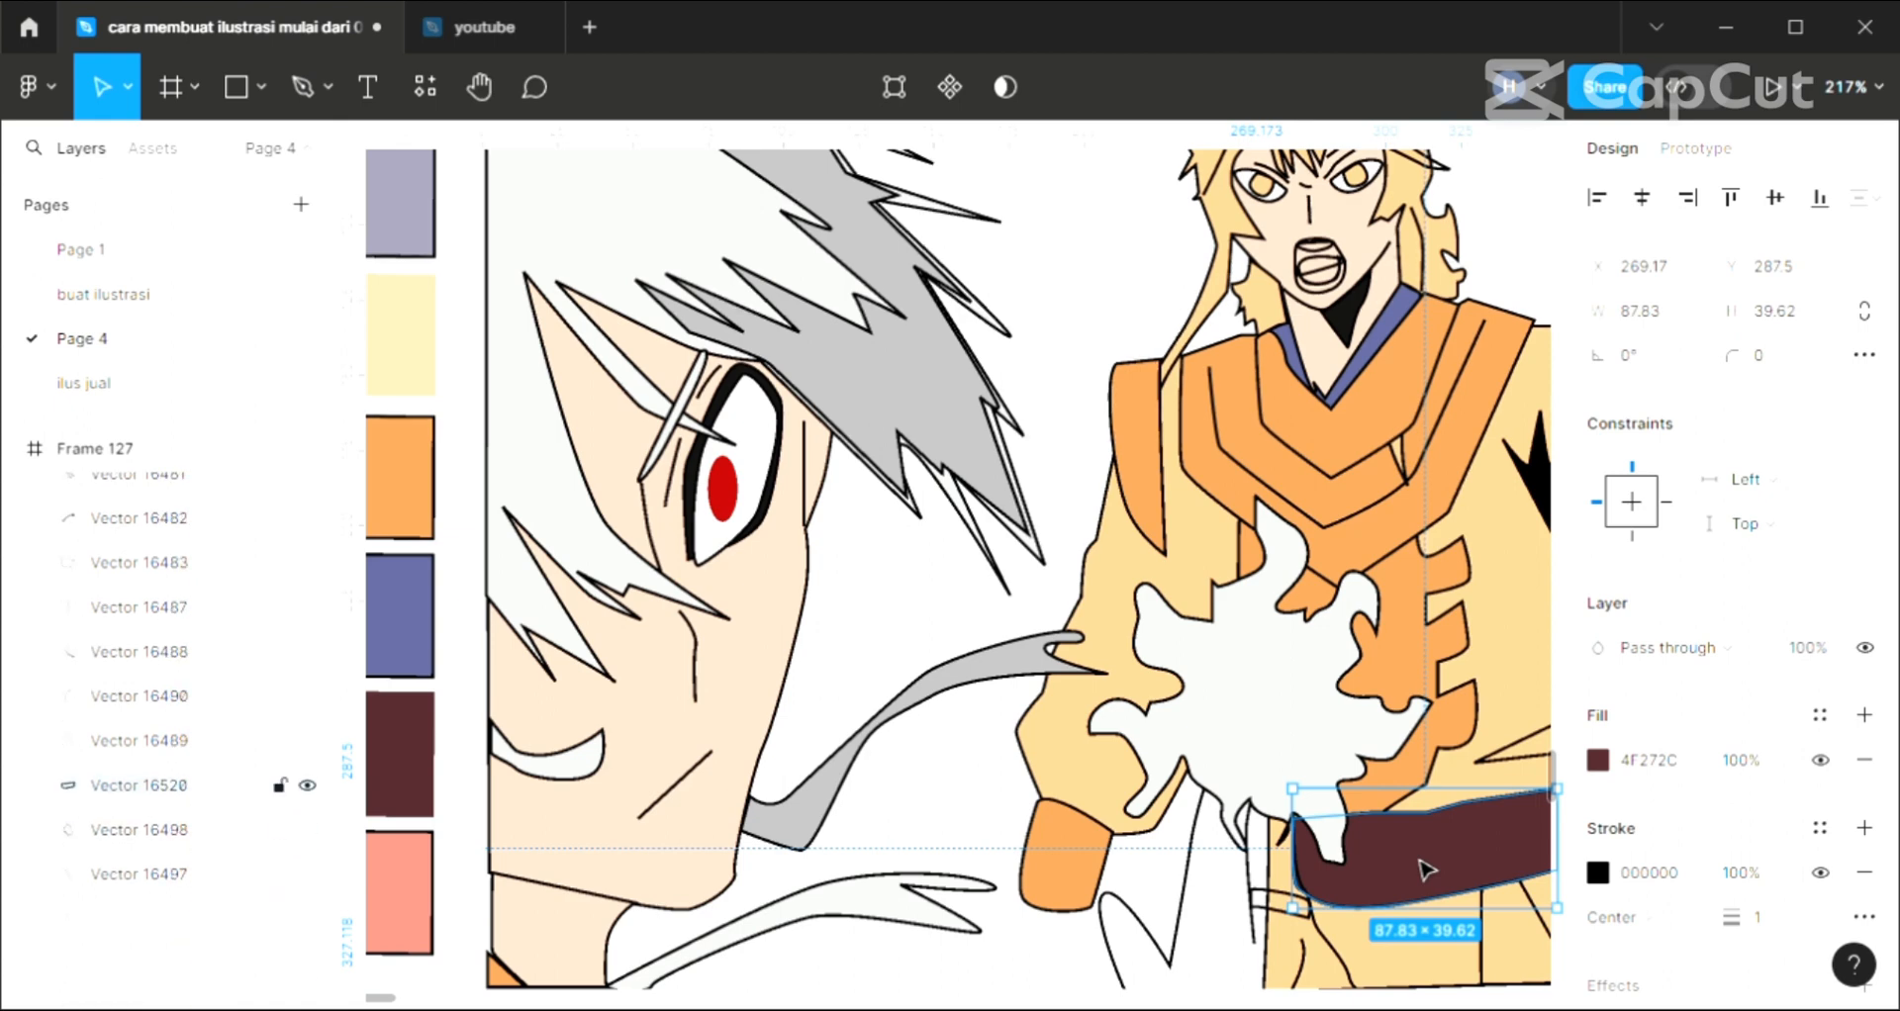
{"action": "key", "text": "ctrl+bracketleft"}
{"action": "key", "text": "ctrl+bracketleft"}
{"action": "key", "text": "ctrl+bracketleft"}
{"action": "key", "text": "ctrl+bracketleft"}
{"action": "key", "text": "ctrl+bracketleft"}
{"action": "key", "text": "ctrl+bracketleft"}
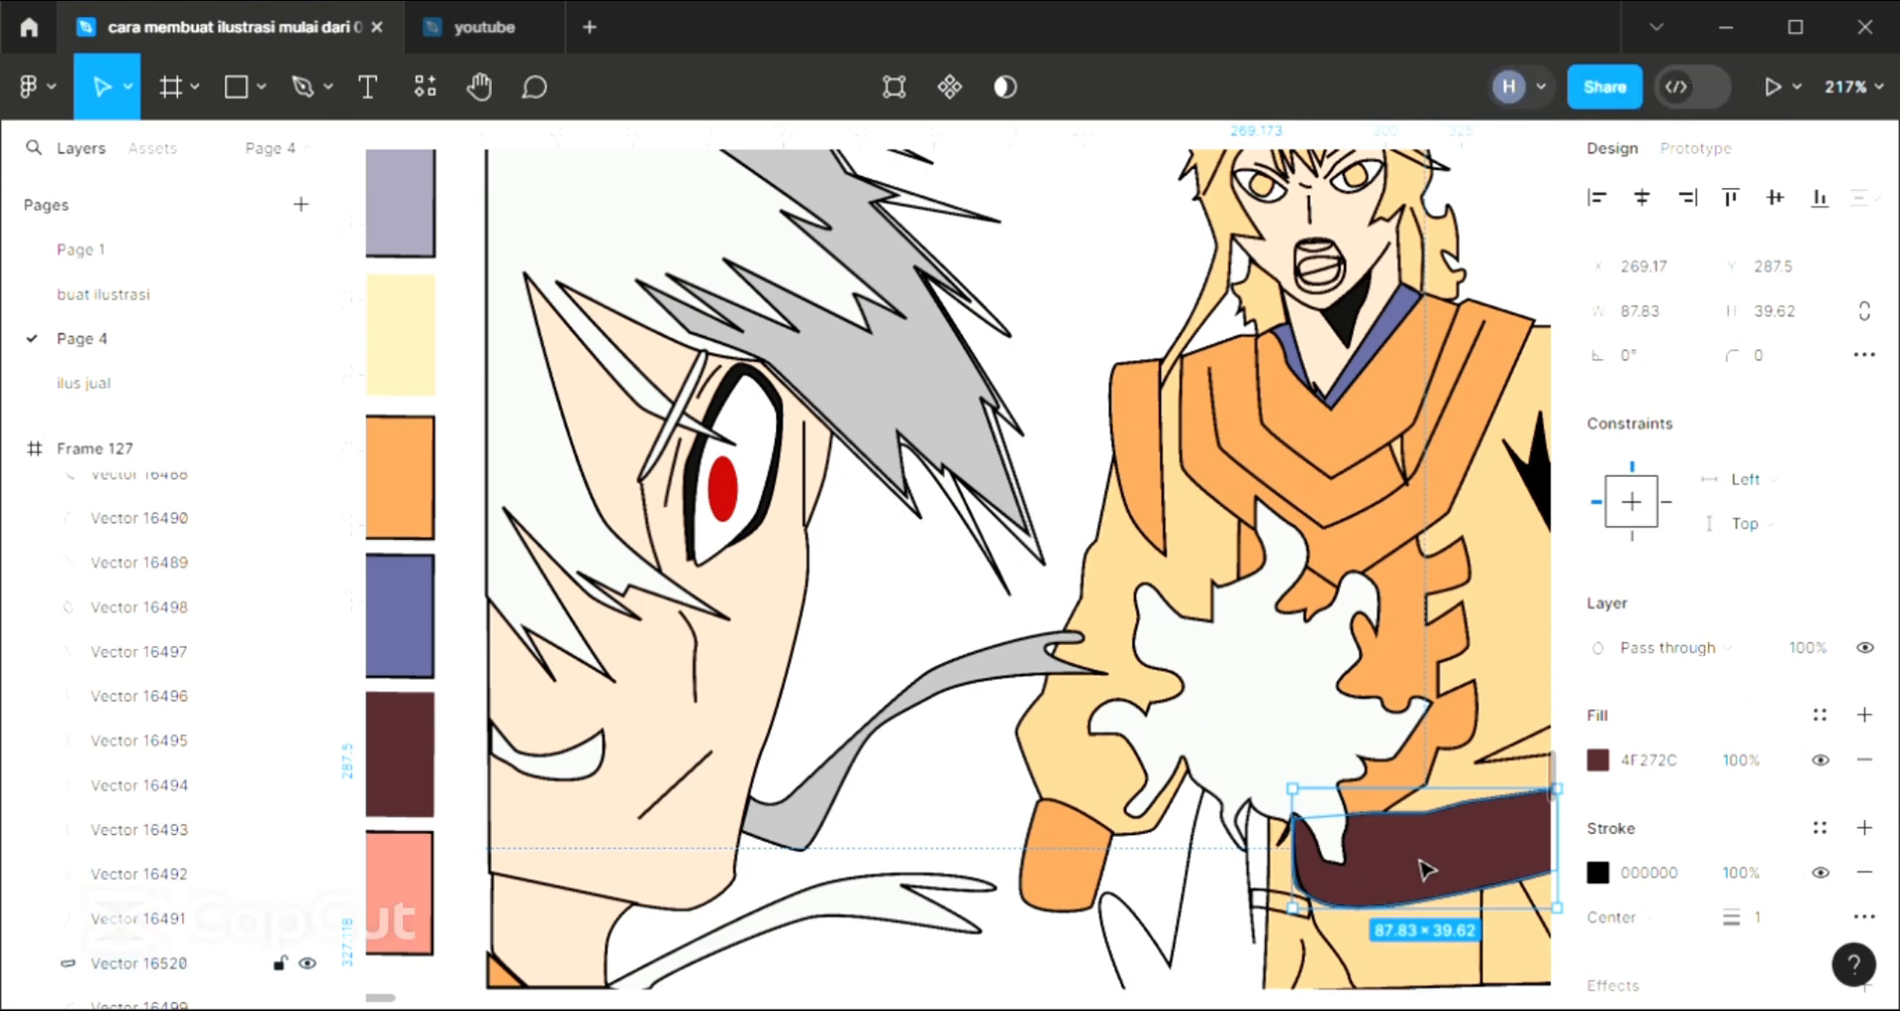
{"action": "key", "text": "ctrl+bracketleft"}
{"action": "key", "text": "ctrl+bracketleft"}
{"action": "key", "text": "ctrl+bracketleft"}
{"action": "key", "text": "ctrl+bracketleft"}
{"action": "key", "text": "ctrl+bracketleft"}
{"action": "key", "text": "ctrl+bracketleft"}
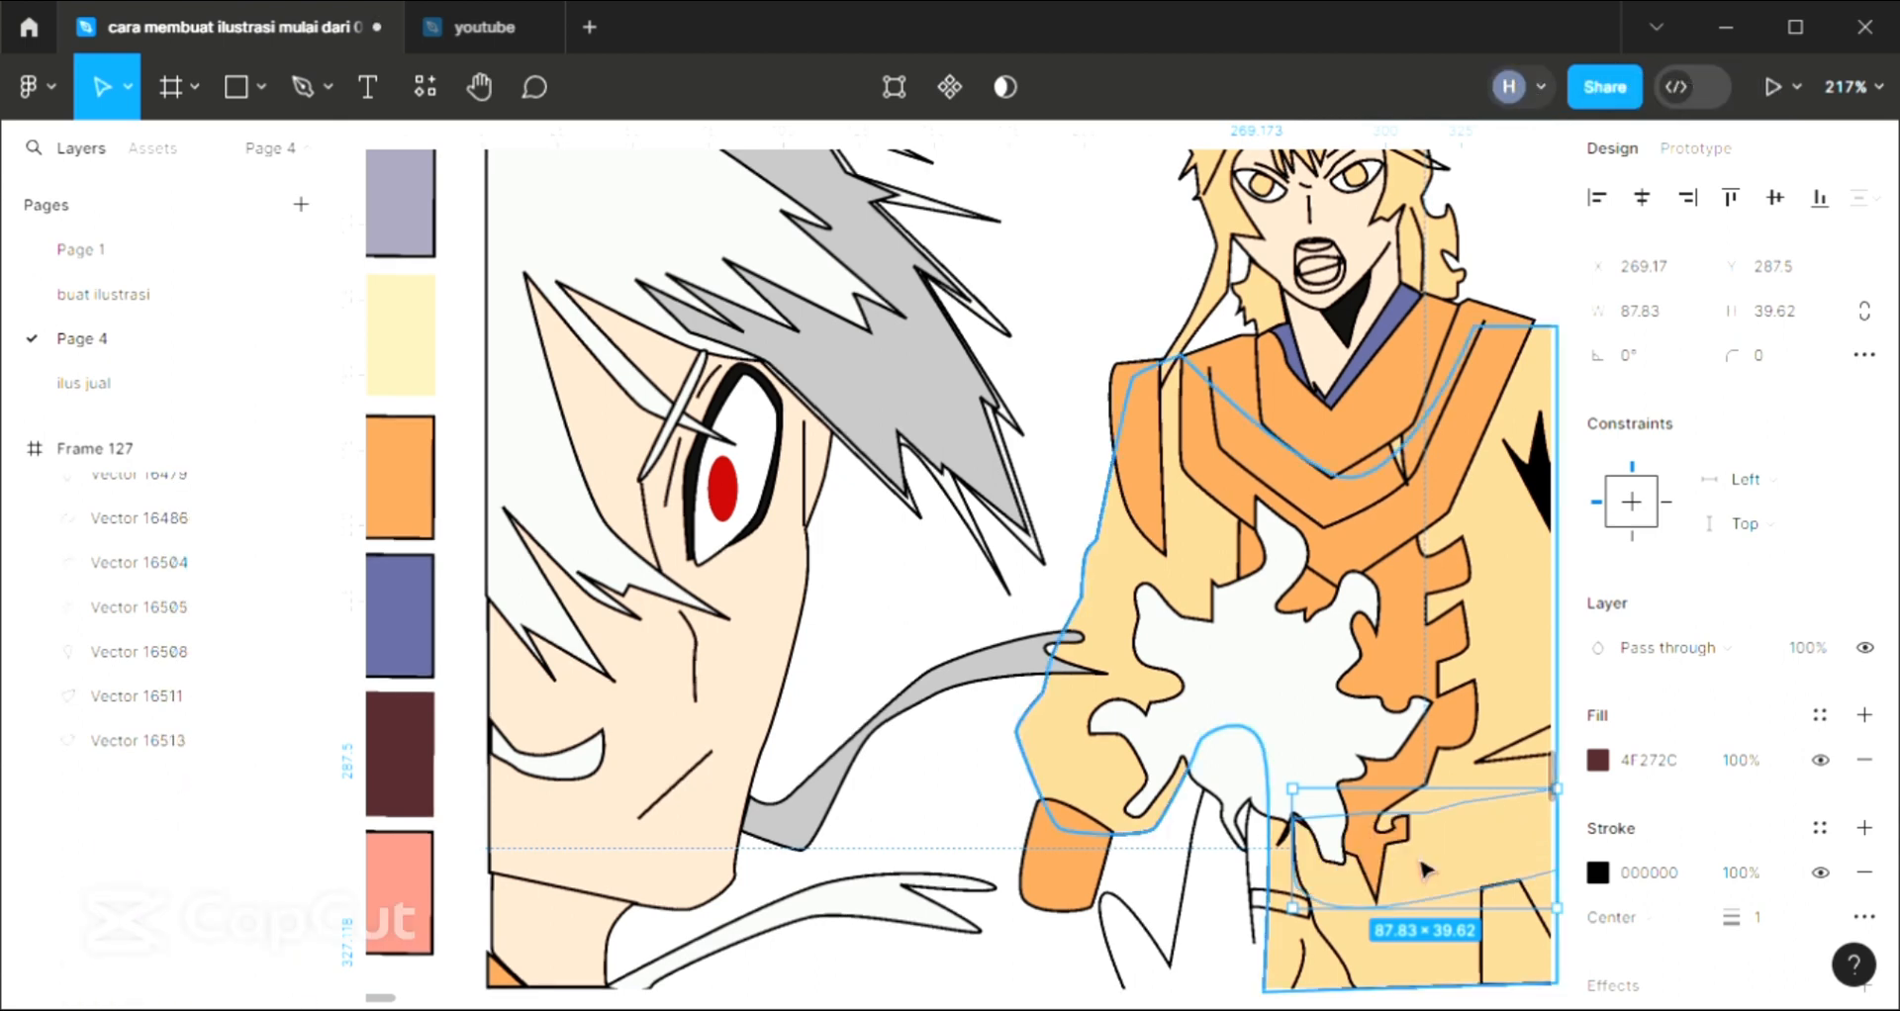
{"action": "key", "text": "ctrl+bracketright"}
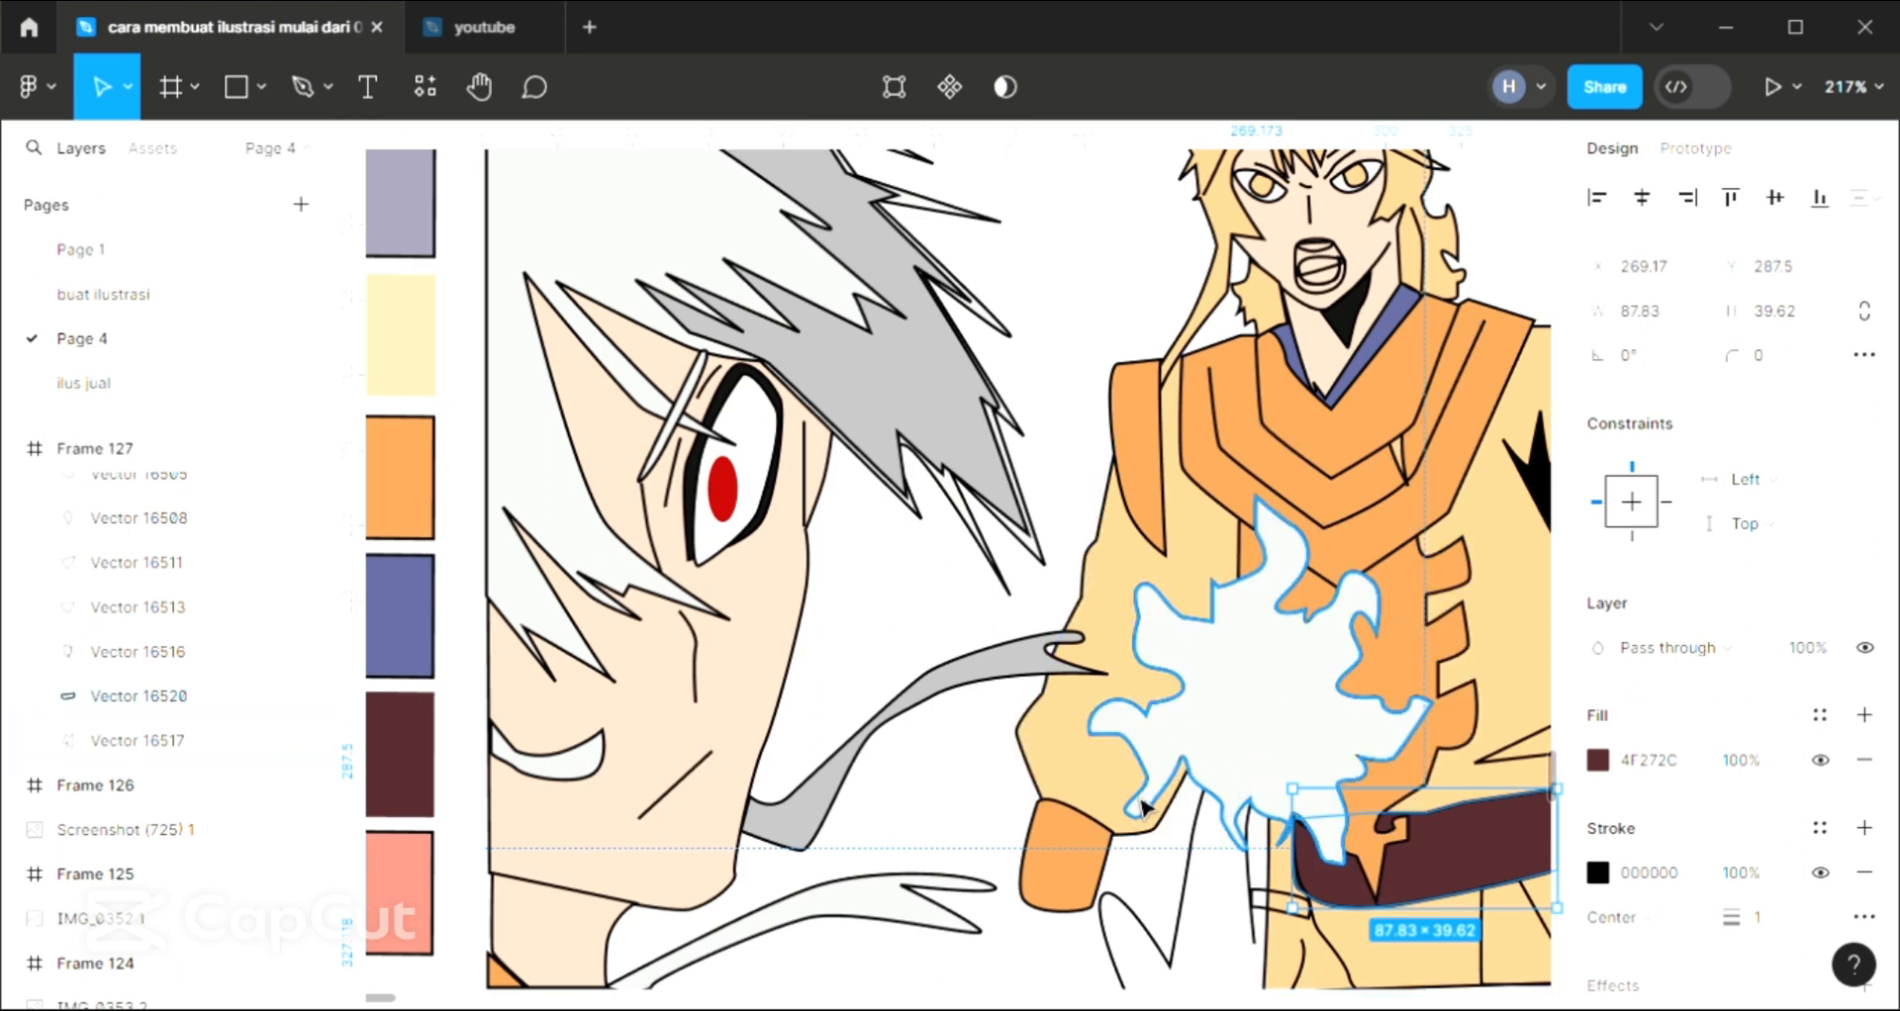
Fill the raised hand shape in front of the burst with skin tone F3CCB7 sampled from the large face, and bring it to the front
{"action": "left_click", "coordinate": [1166, 942]}
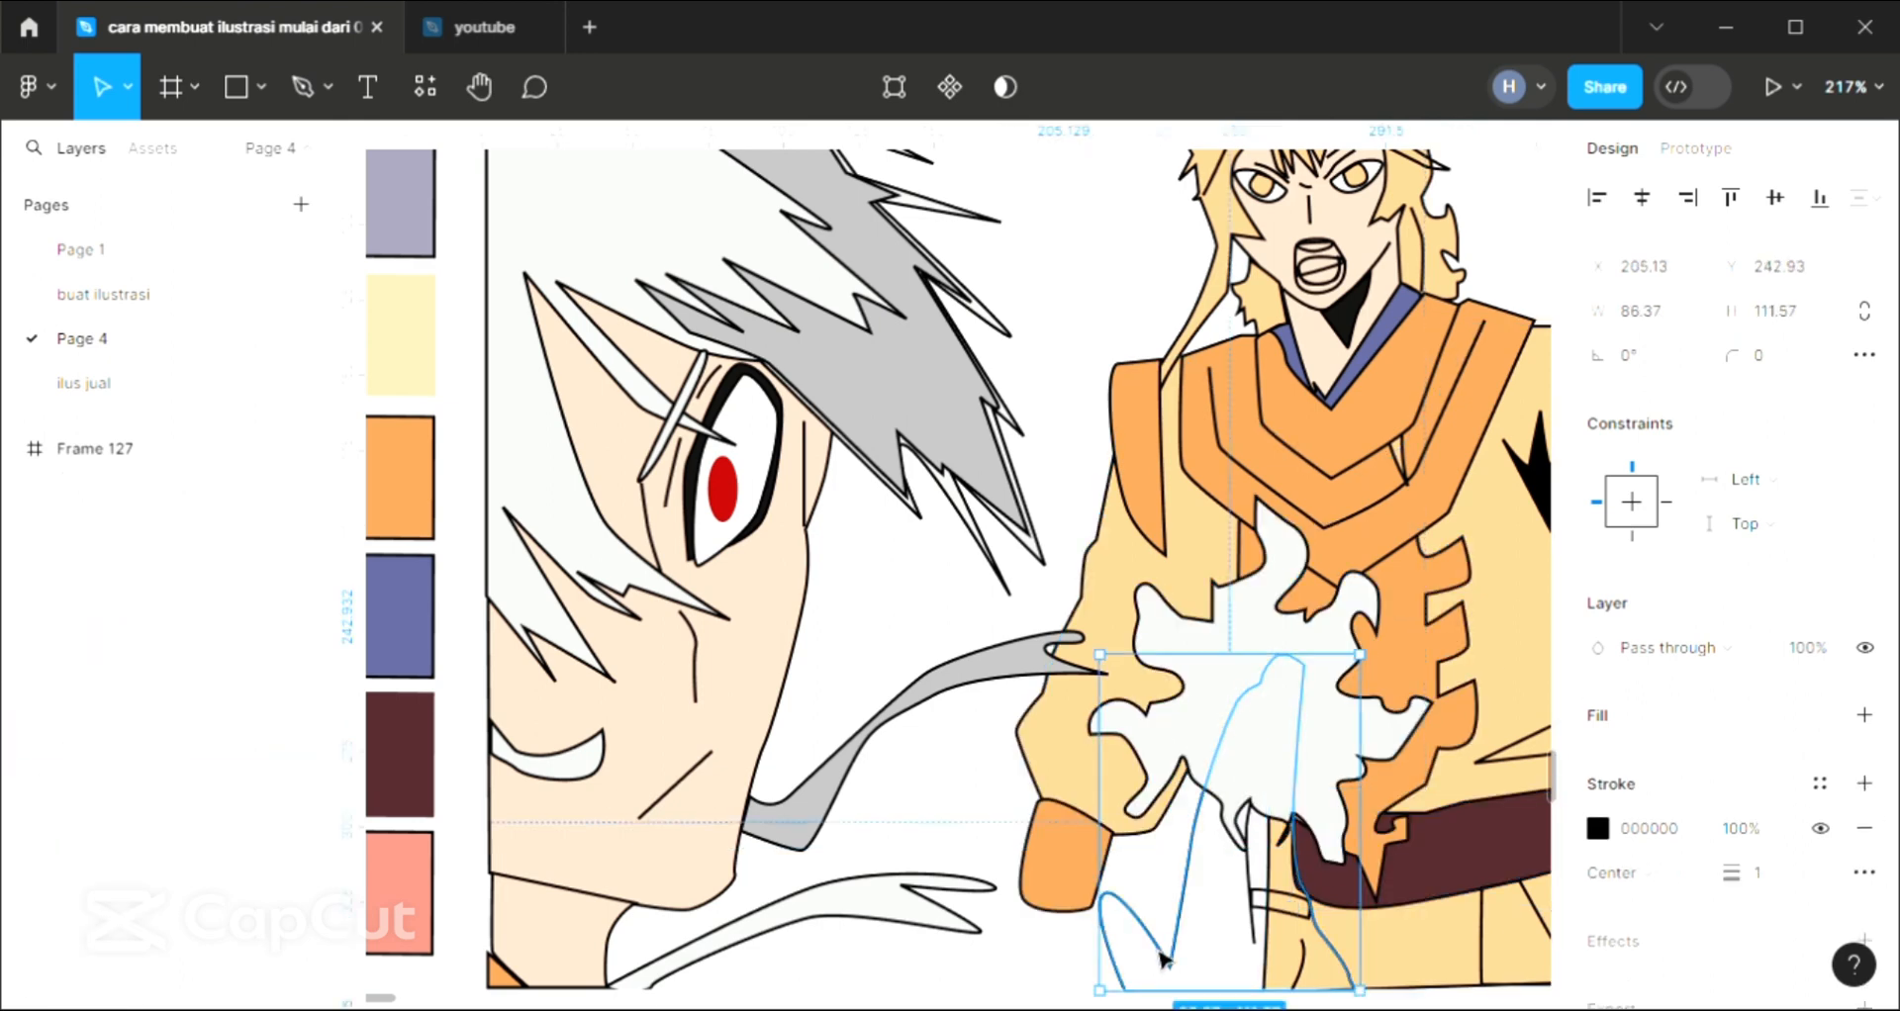
{"action": "left_click", "coordinate": [1862, 716]}
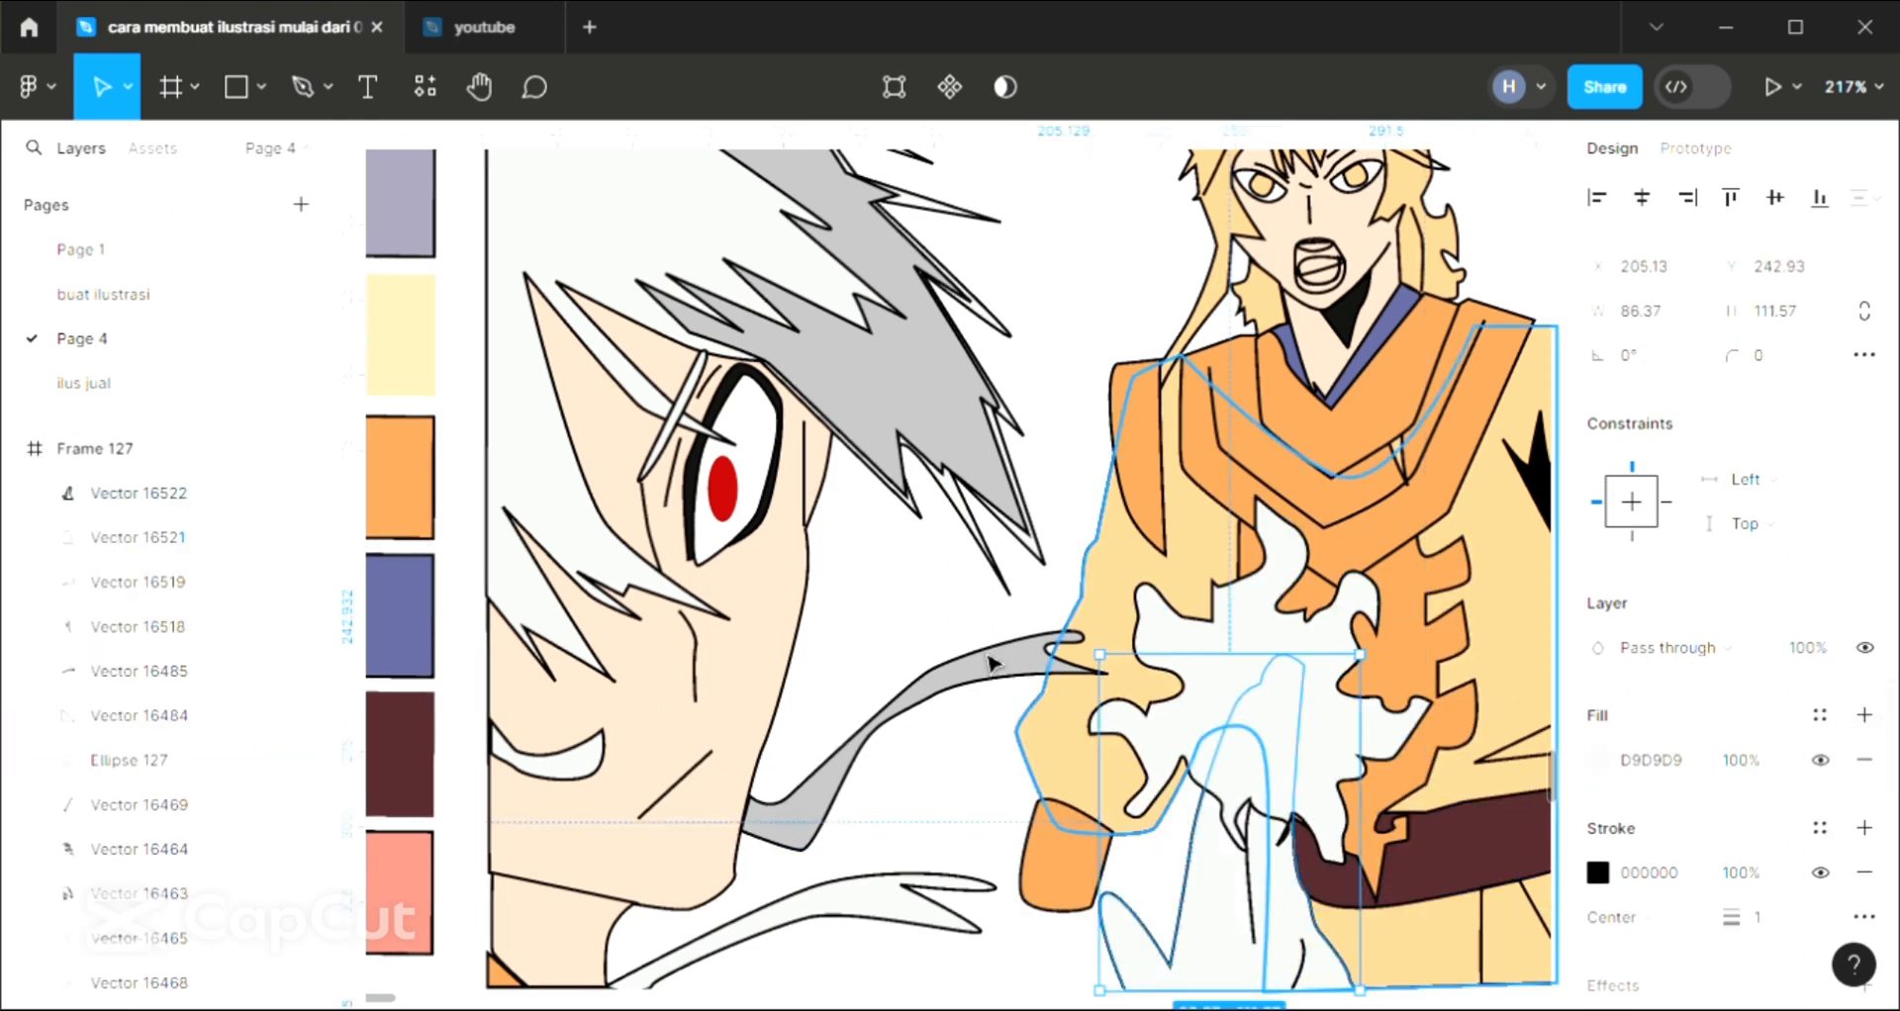
{"action": "left_click", "coordinate": [809, 572]}
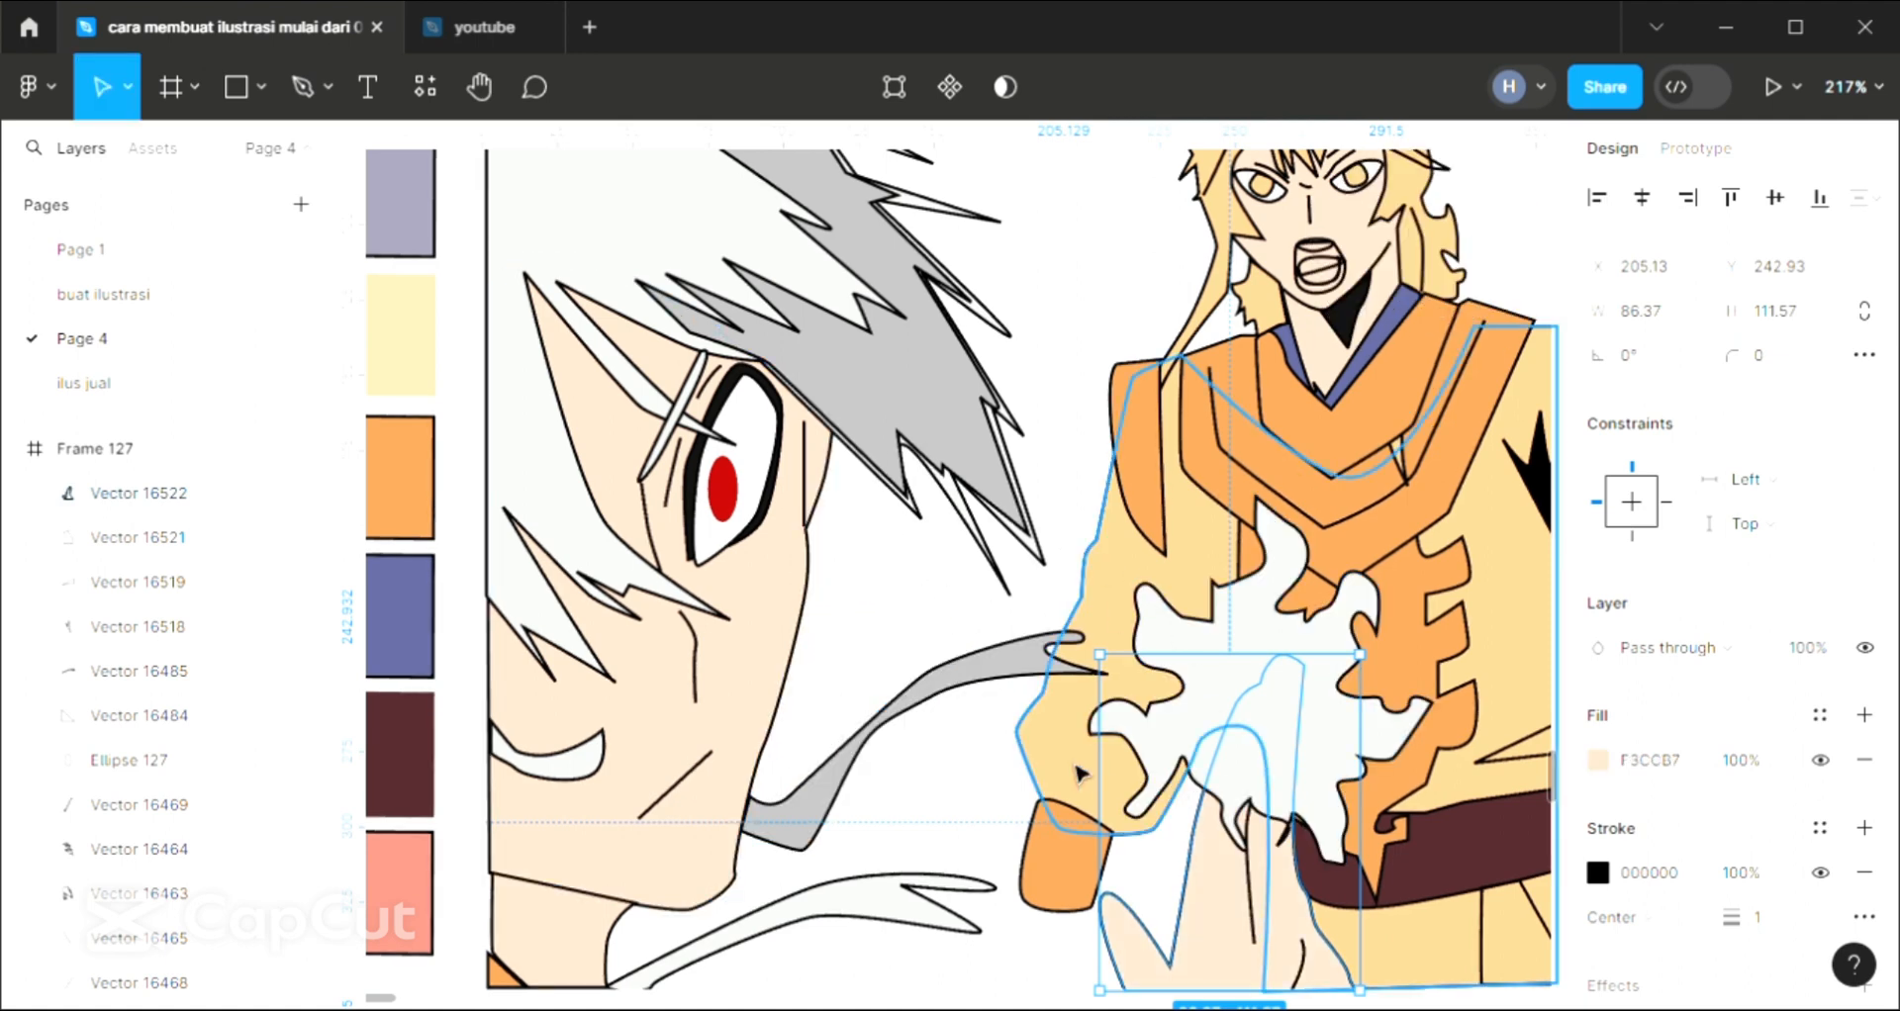
{"action": "key", "text": "ctrl+shift+bracketleft"}
{"action": "key", "text": "ctrl+shift+bracketright"}
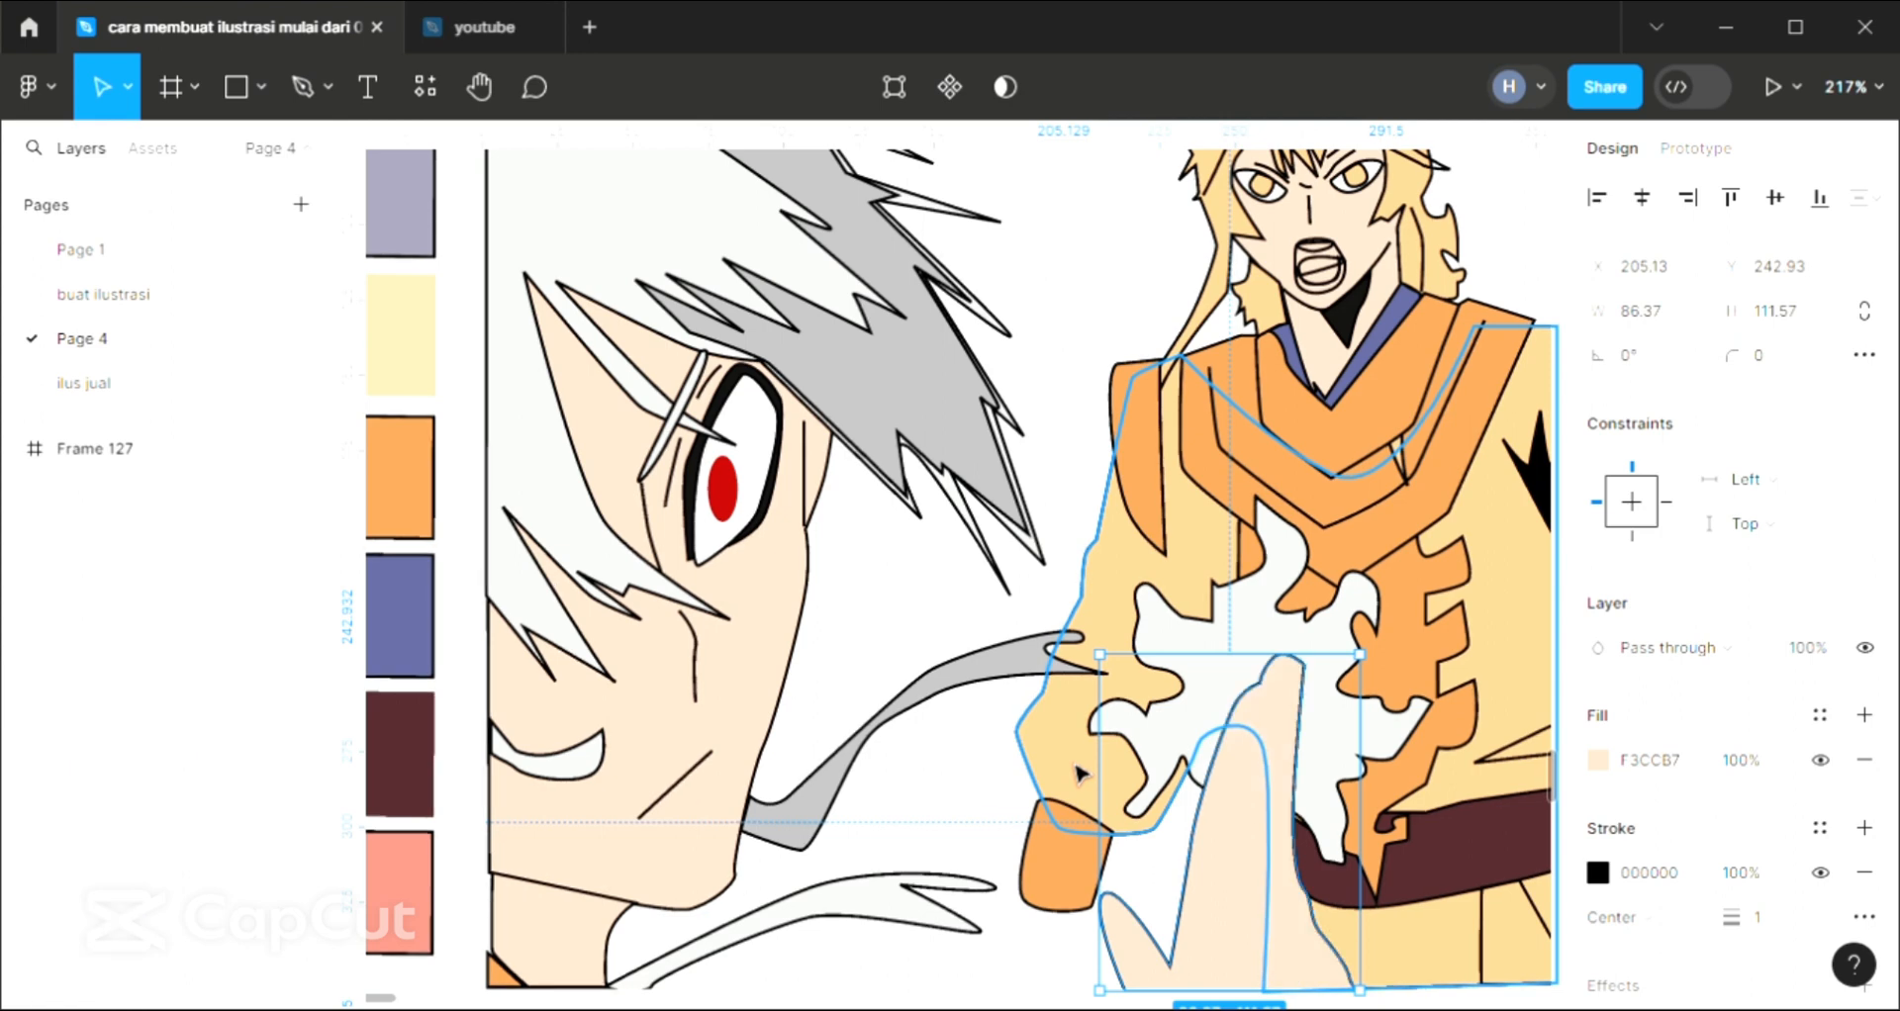
{"action": "left_click", "coordinate": [1104, 288]}
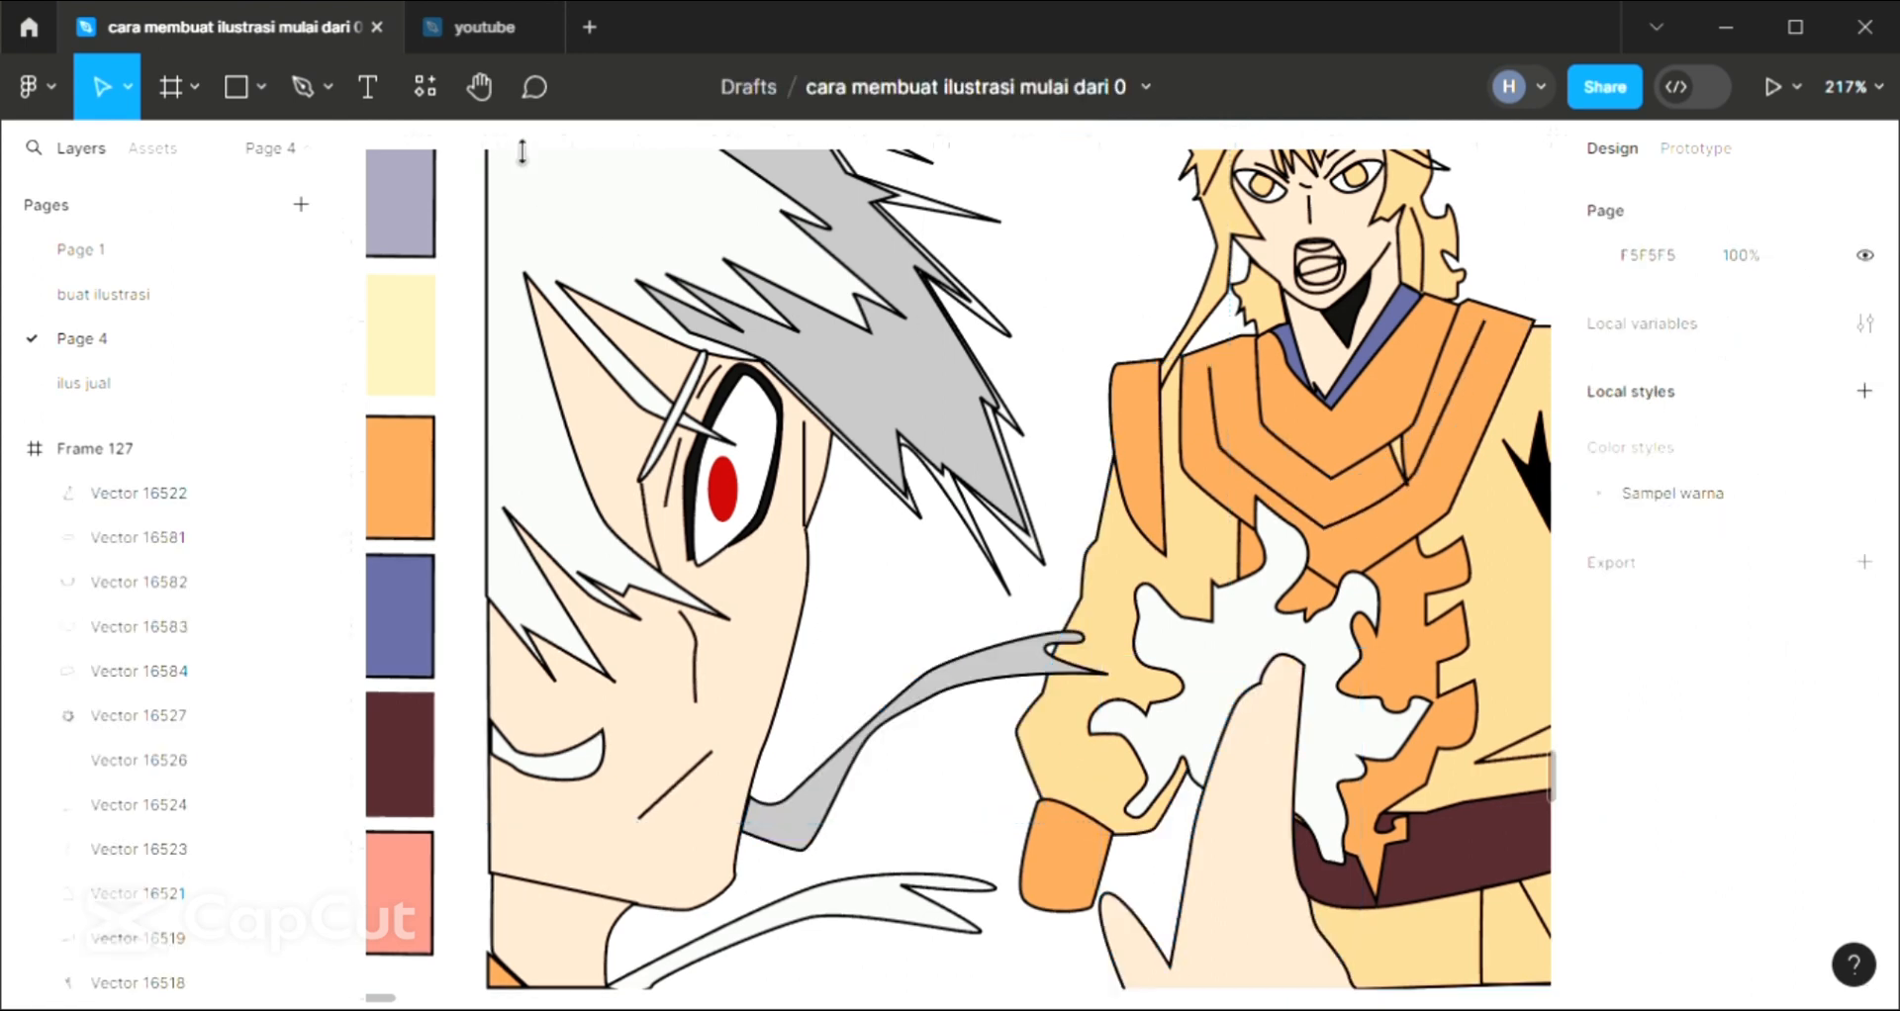
Draw a near-vertical black finger line about 96 px long with the Pen tool, running from the raised hand's fingertip down into the palm
{"action": "left_click", "coordinate": [307, 97]}
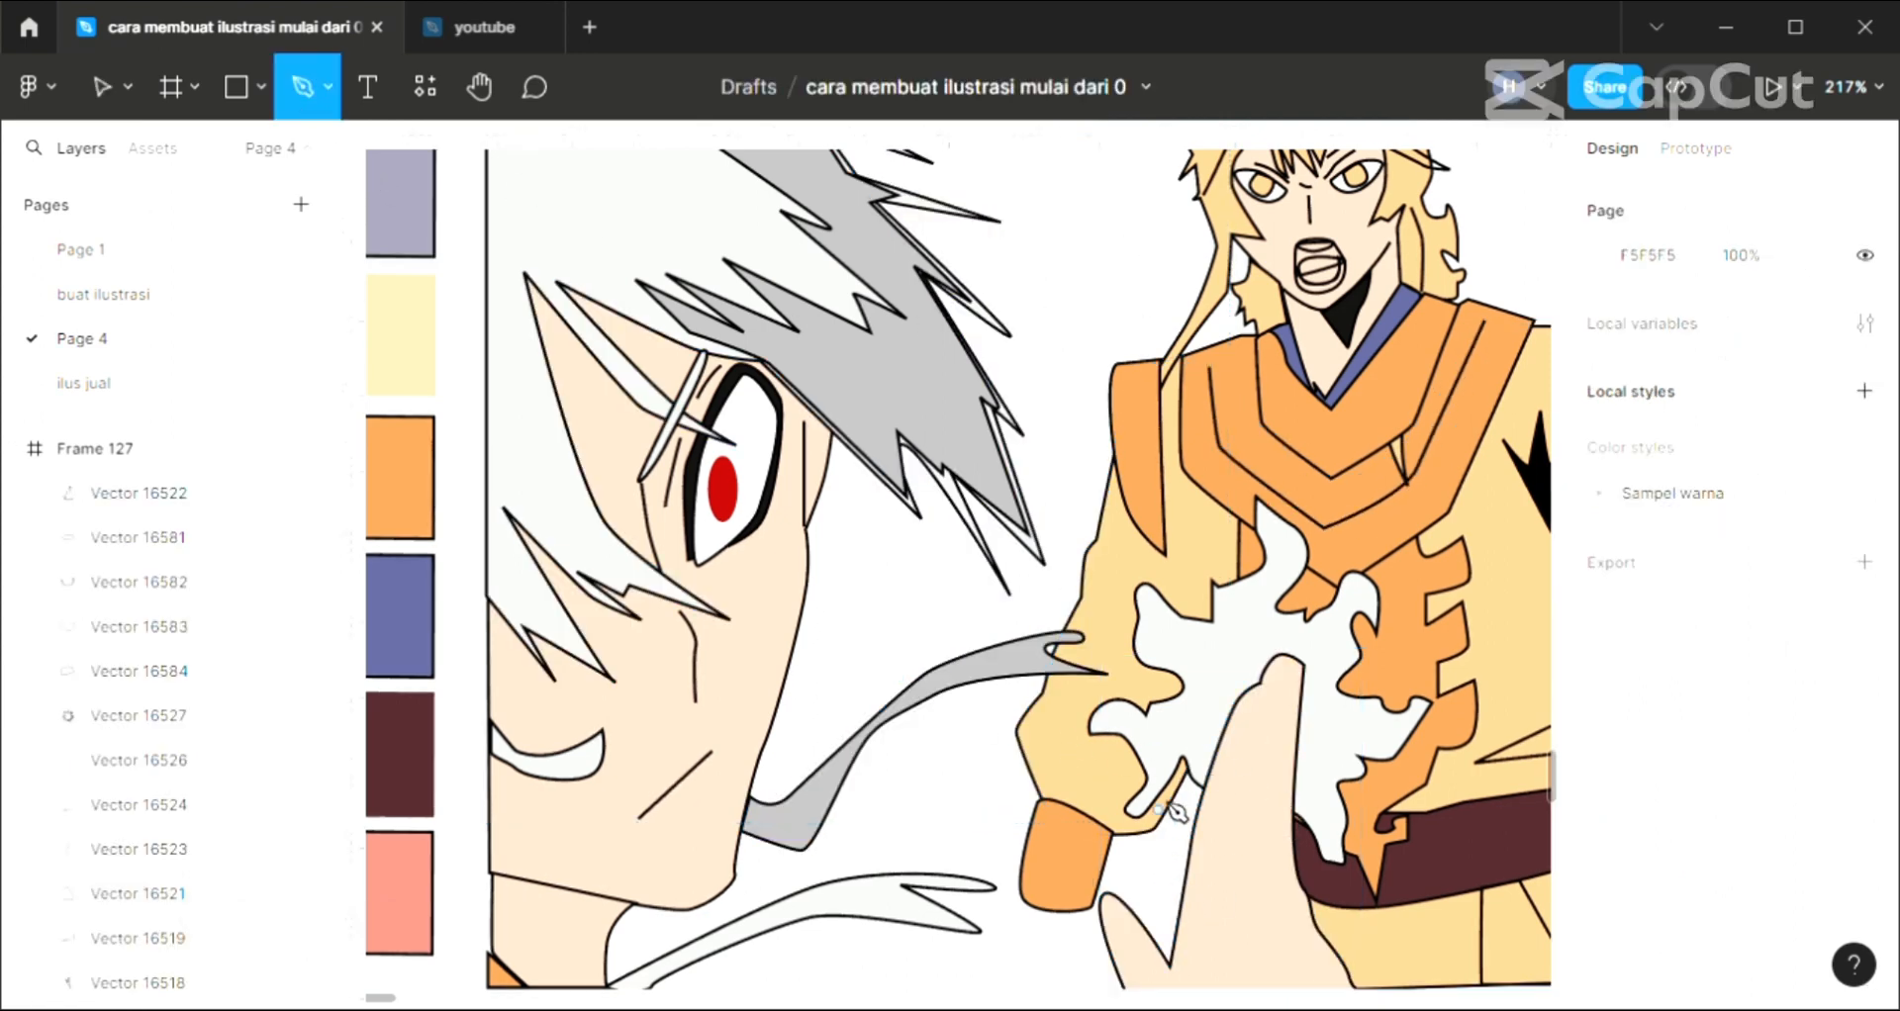
{"action": "left_click", "coordinate": [1261, 685]}
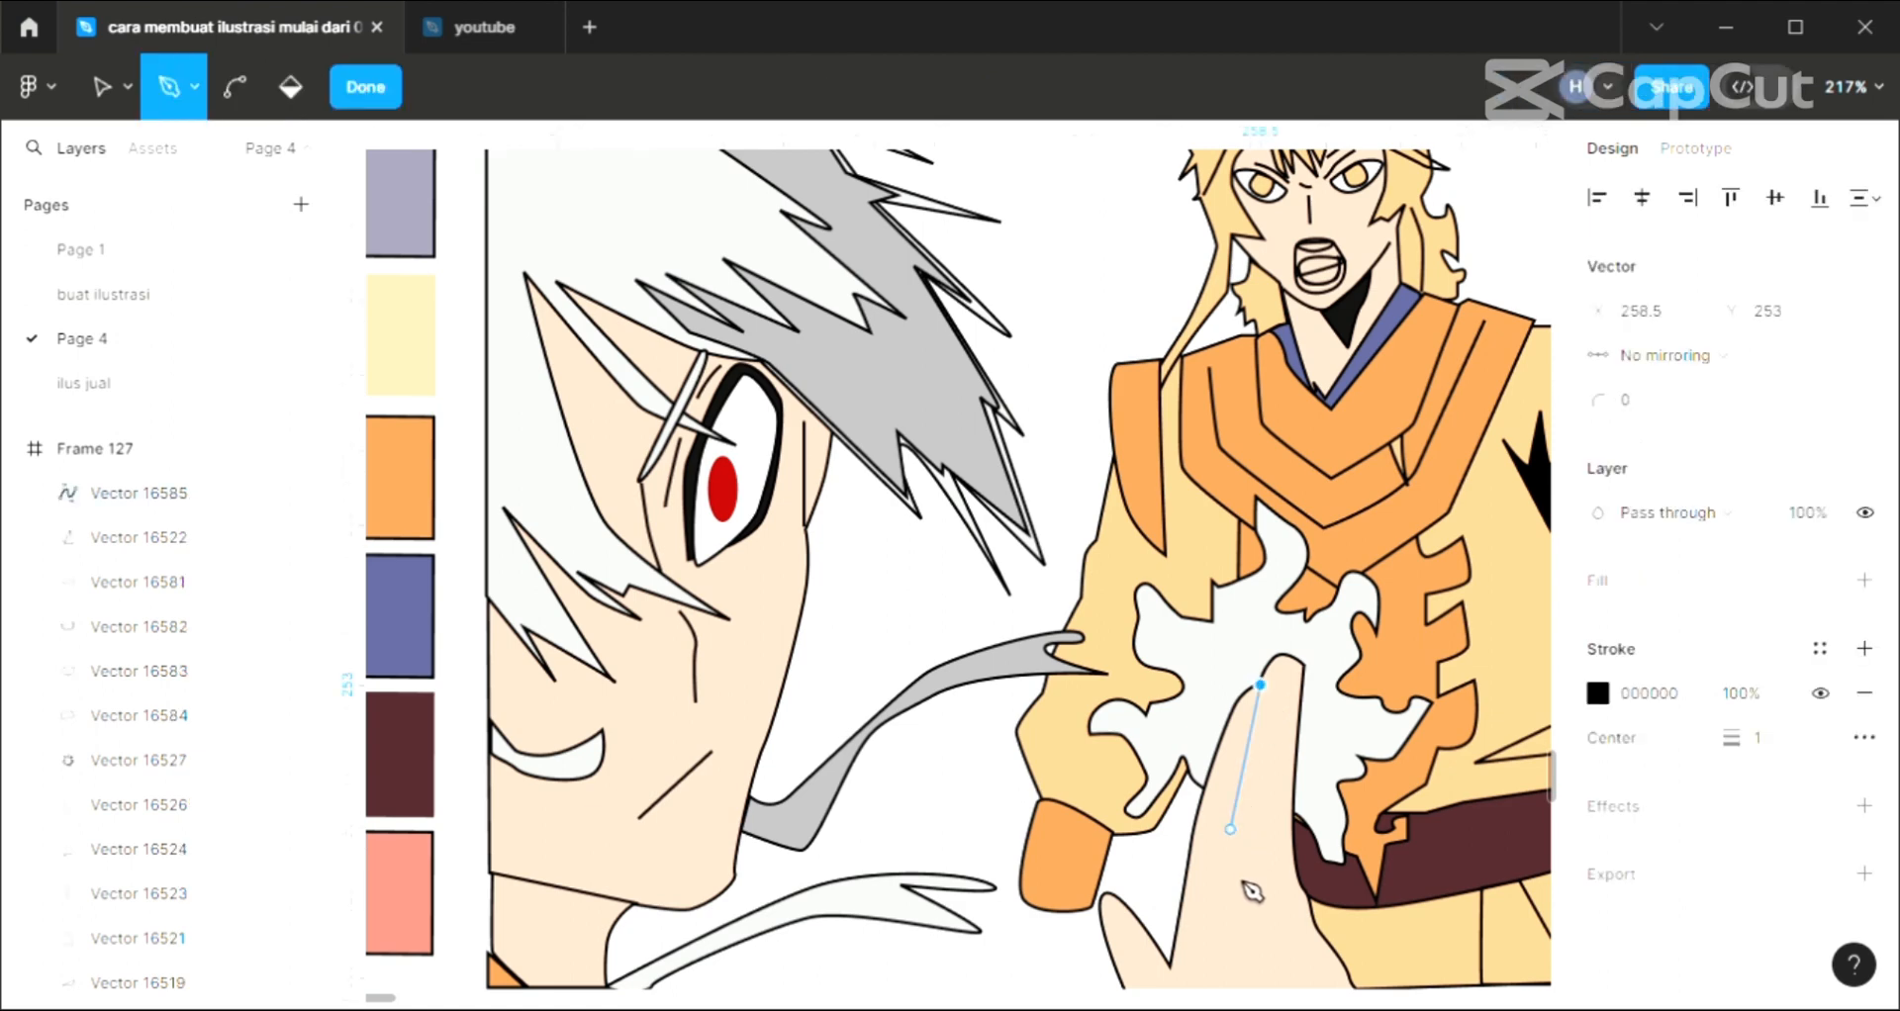
{"action": "left_click", "coordinate": [1246, 970]}
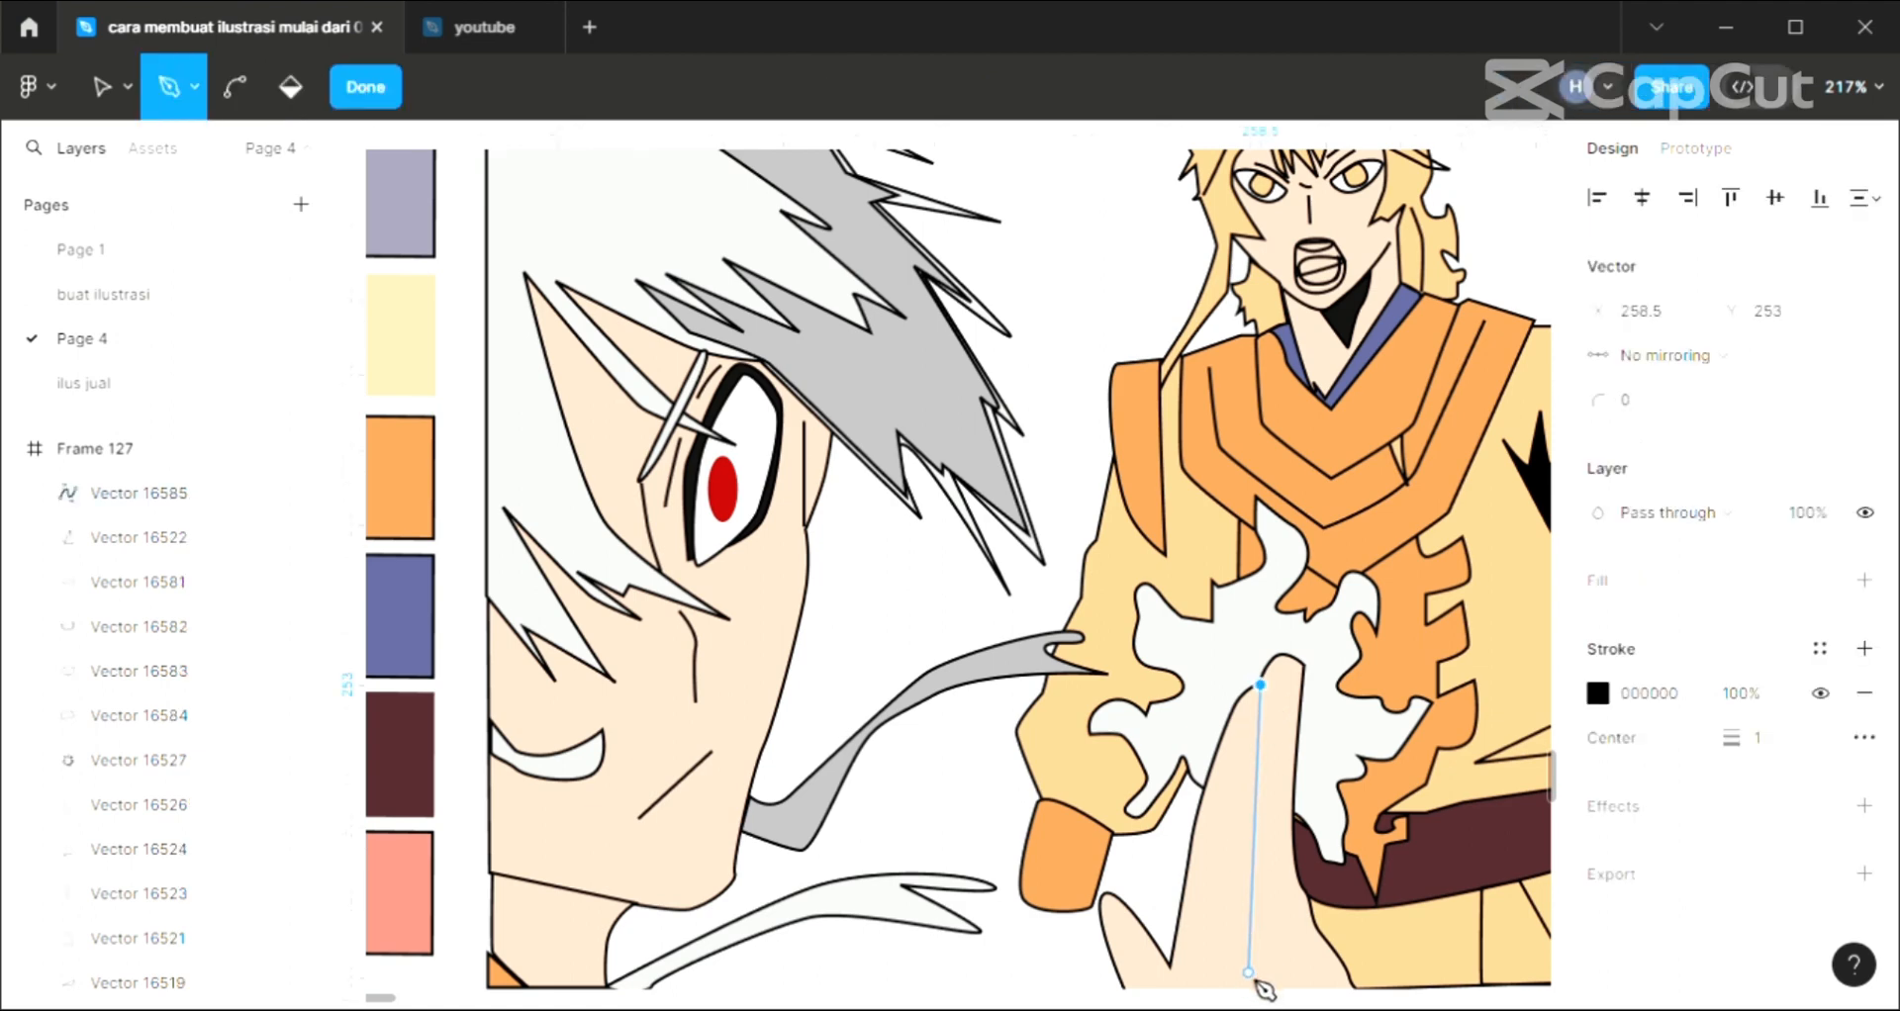
{"action": "left_click", "coordinate": [1249, 974]}
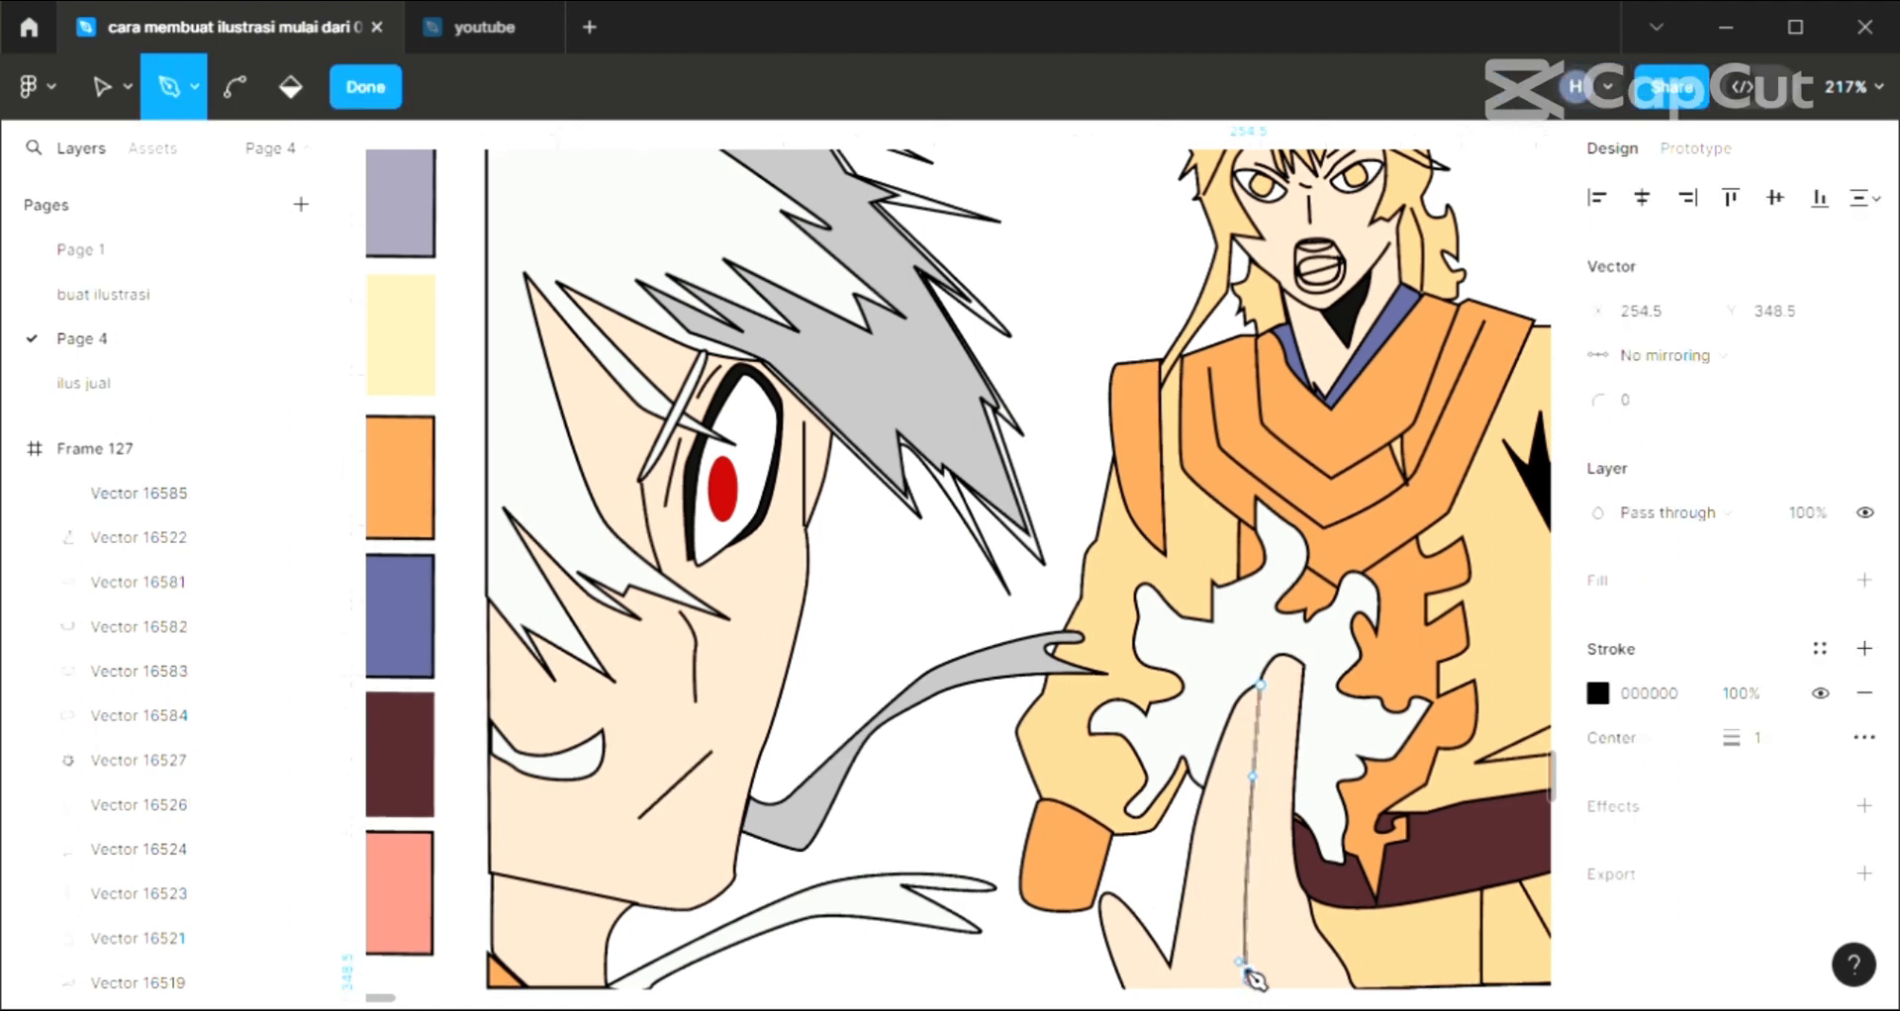
{"action": "key", "text": "Escape"}
{"action": "key", "text": "Escape"}
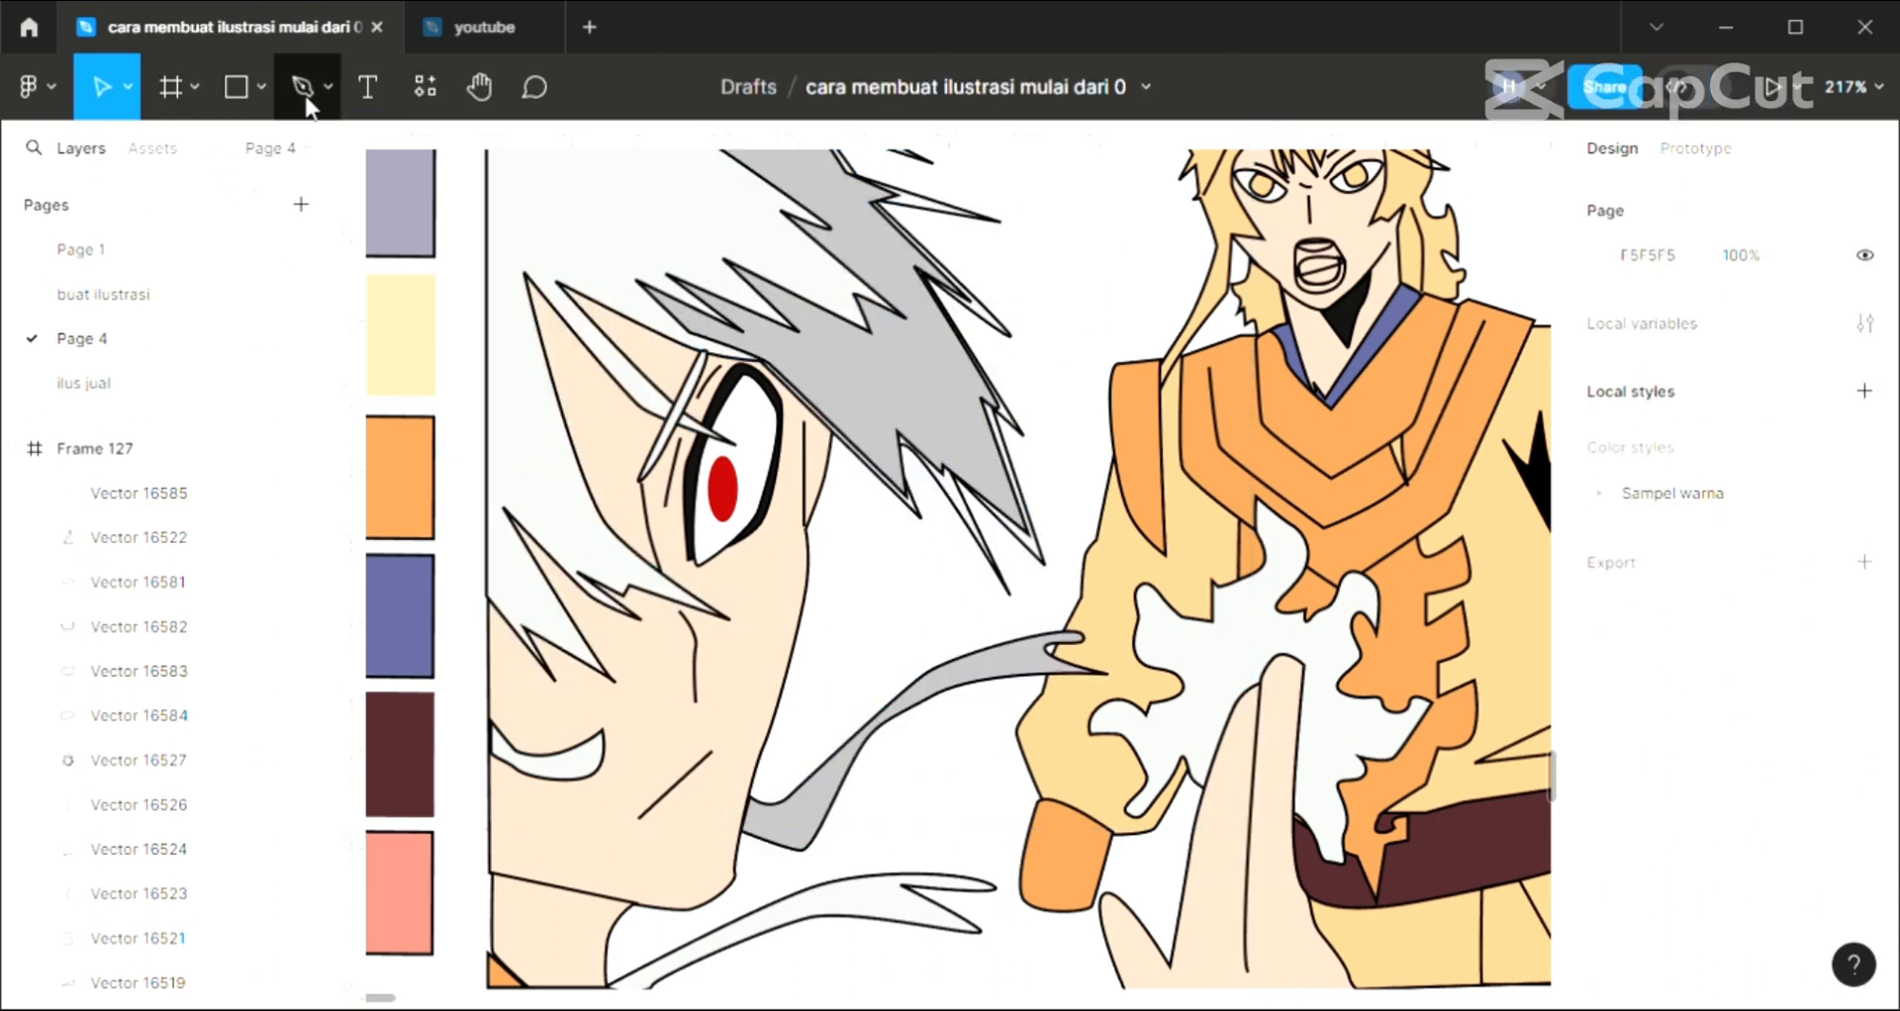
Draw a closed wavy burst outline about 99 × 90 px with the Pen tool around the standing character's orange cuff and fist
{"action": "left_click", "coordinate": [261, 87]}
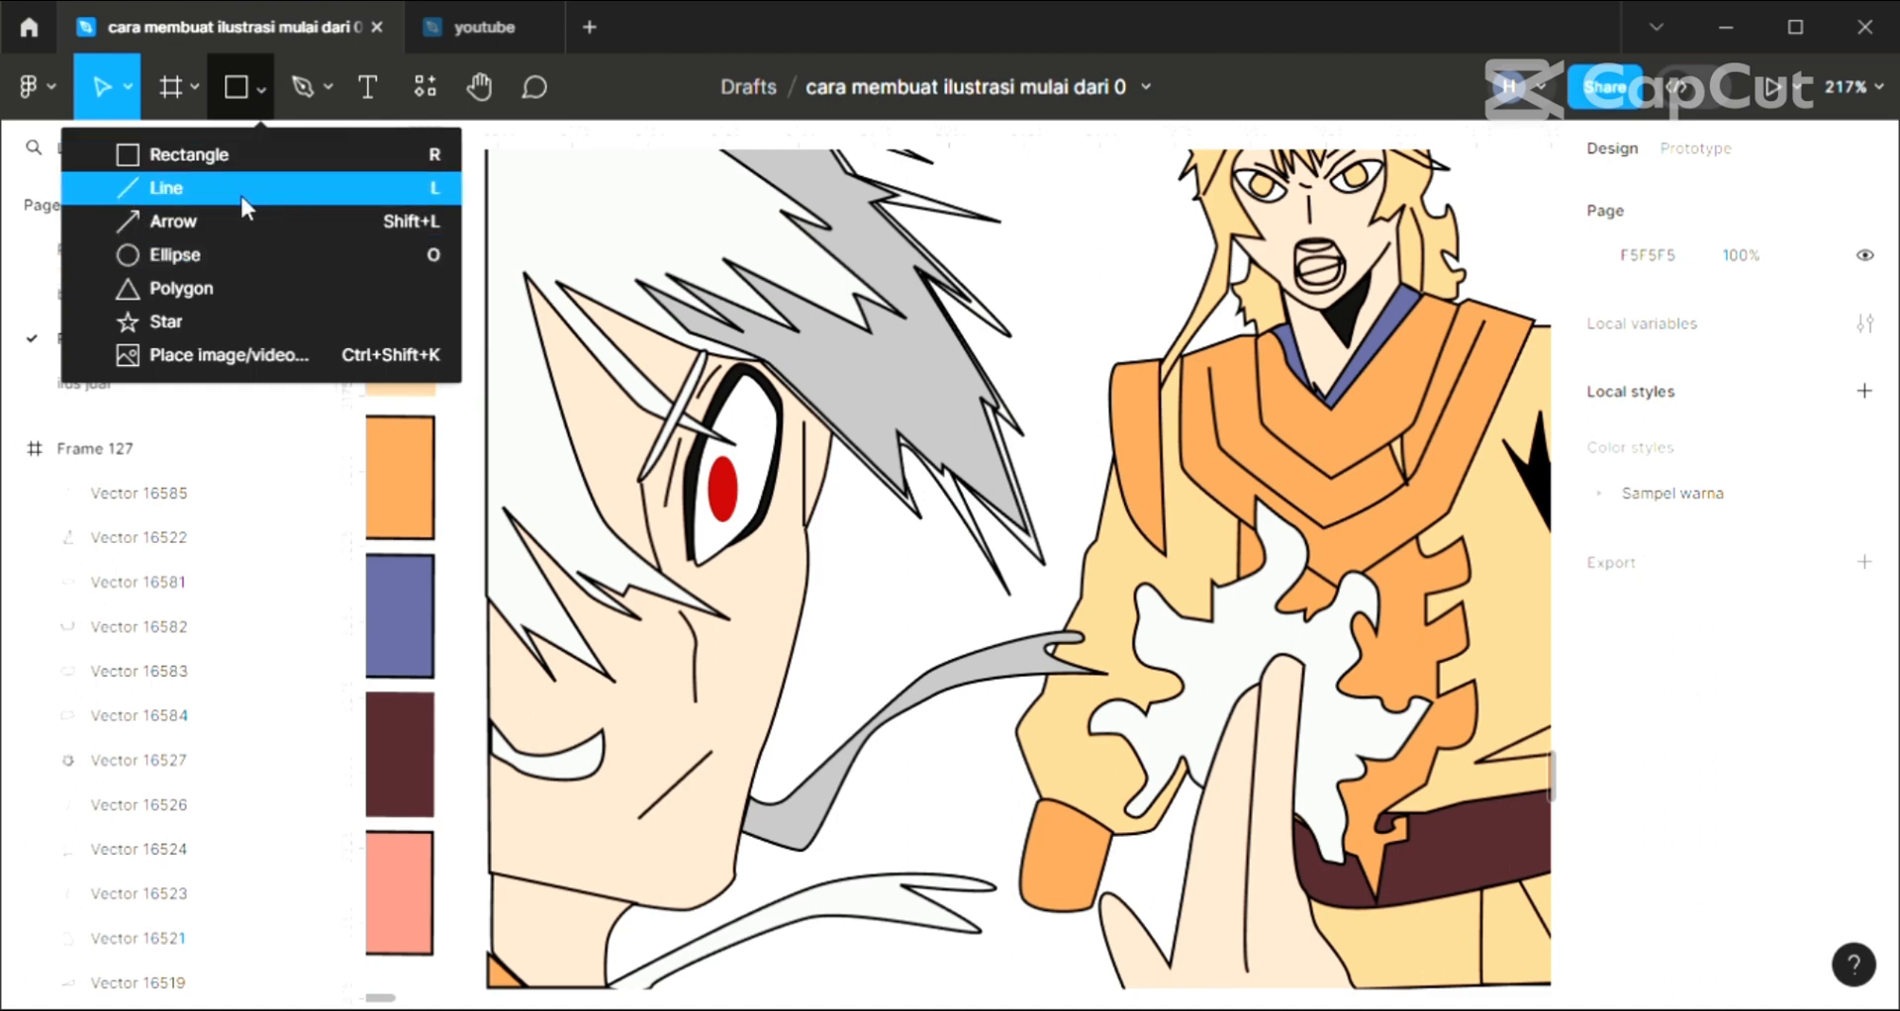
{"action": "left_click", "coordinate": [305, 91]}
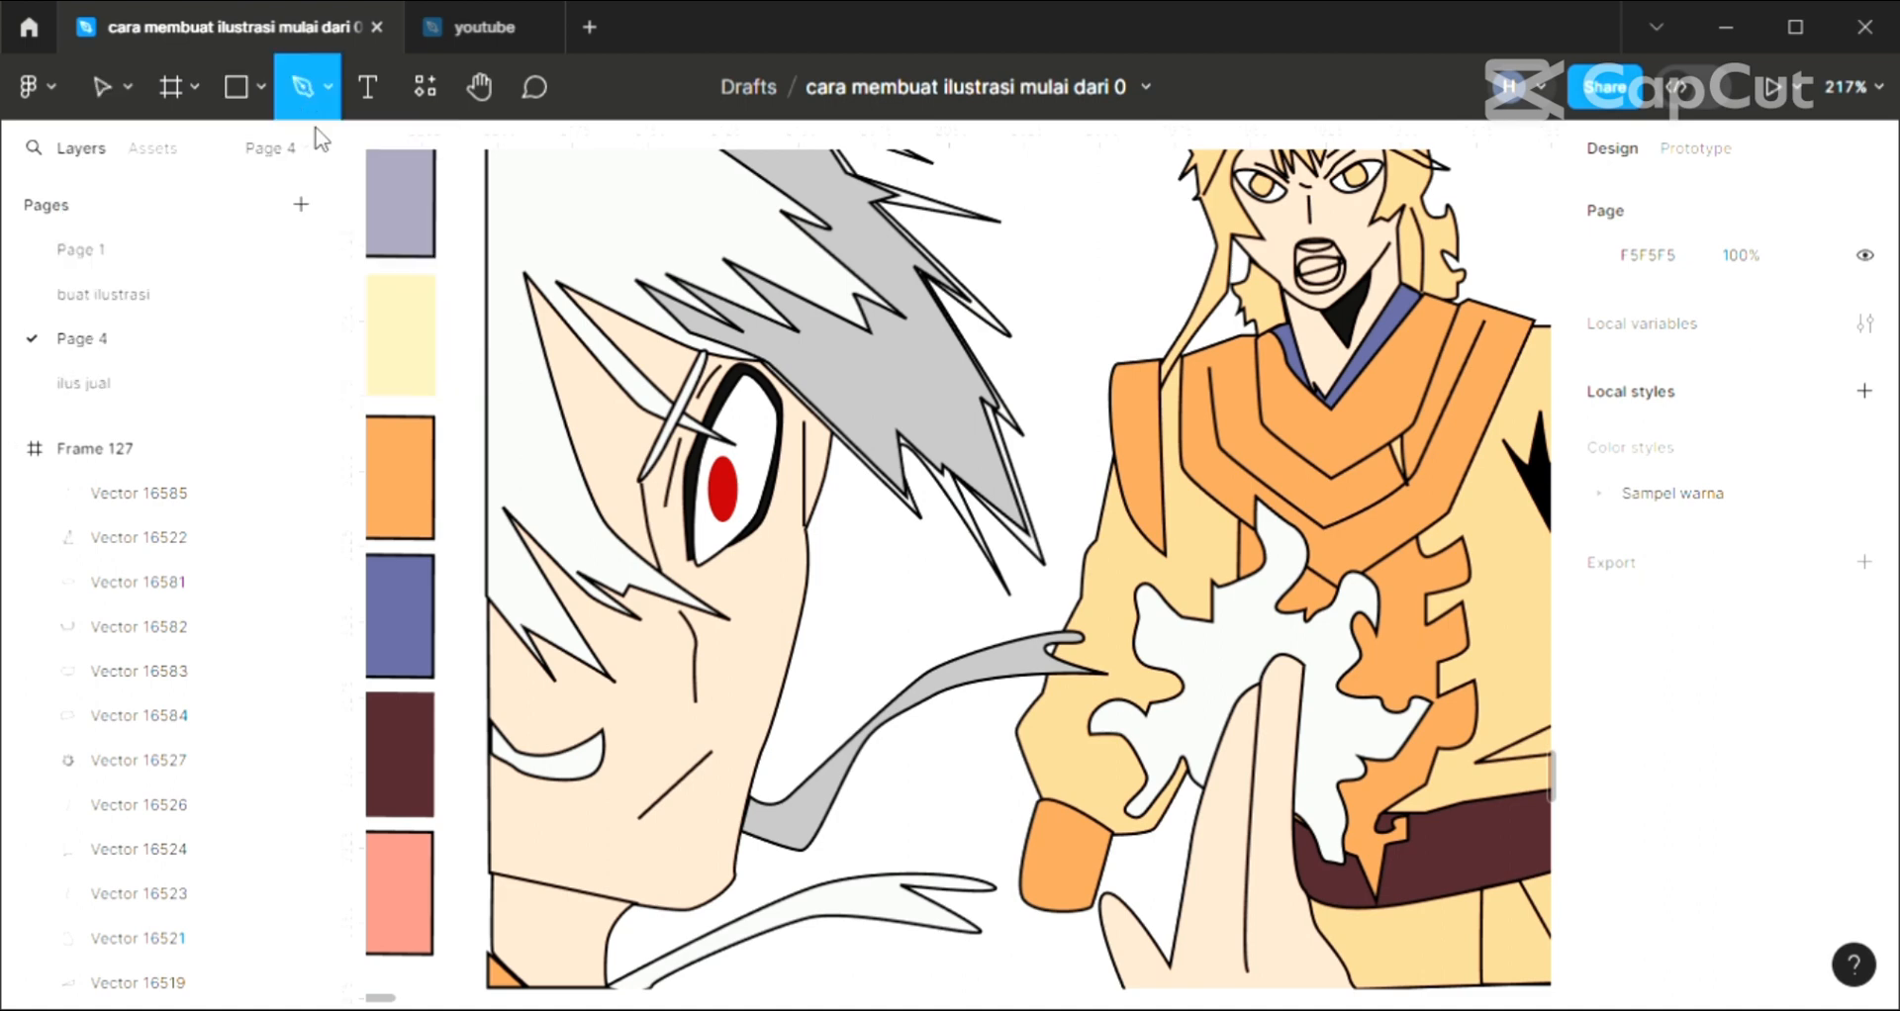
{"action": "left_click", "coordinate": [1079, 739]}
{"action": "left_click", "coordinate": [1008, 725]}
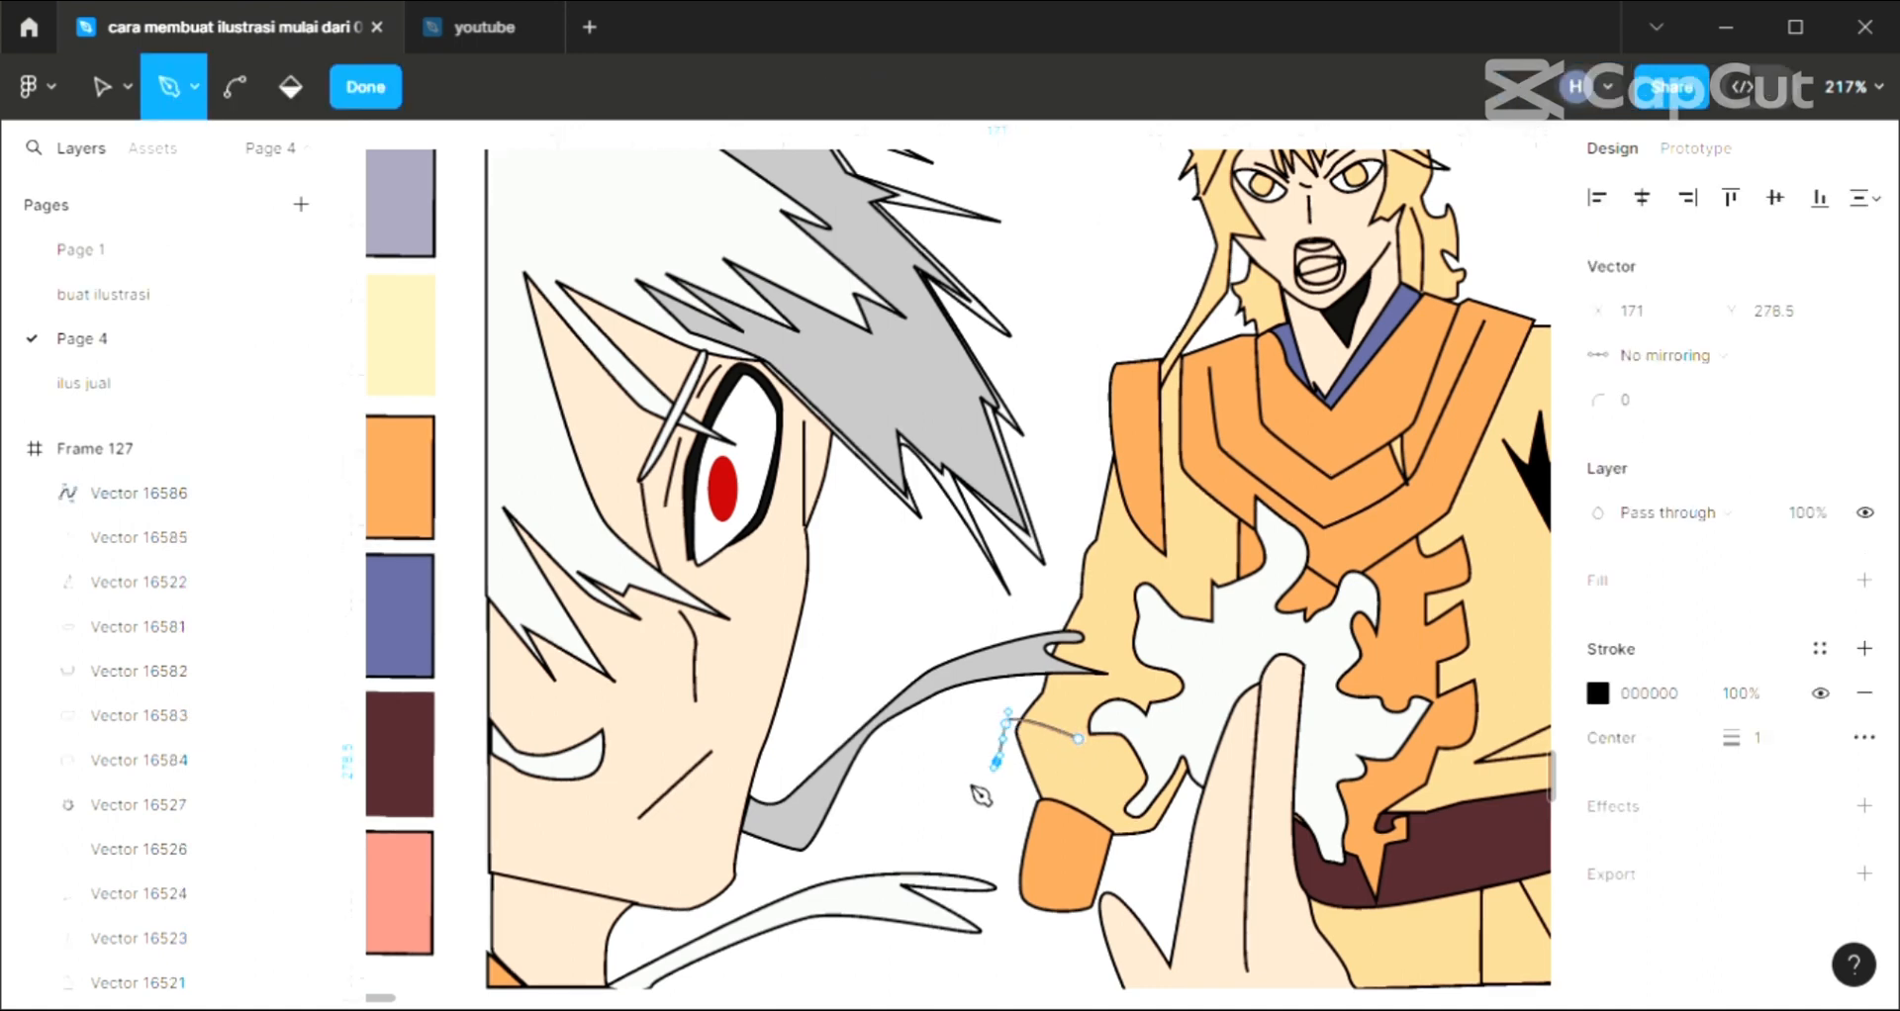
{"action": "left_click", "coordinate": [912, 772]}
{"action": "left_click", "coordinate": [921, 876]}
{"action": "left_click_drag", "start_coordinate": [883, 938], "coordinate": [1116, 965]}
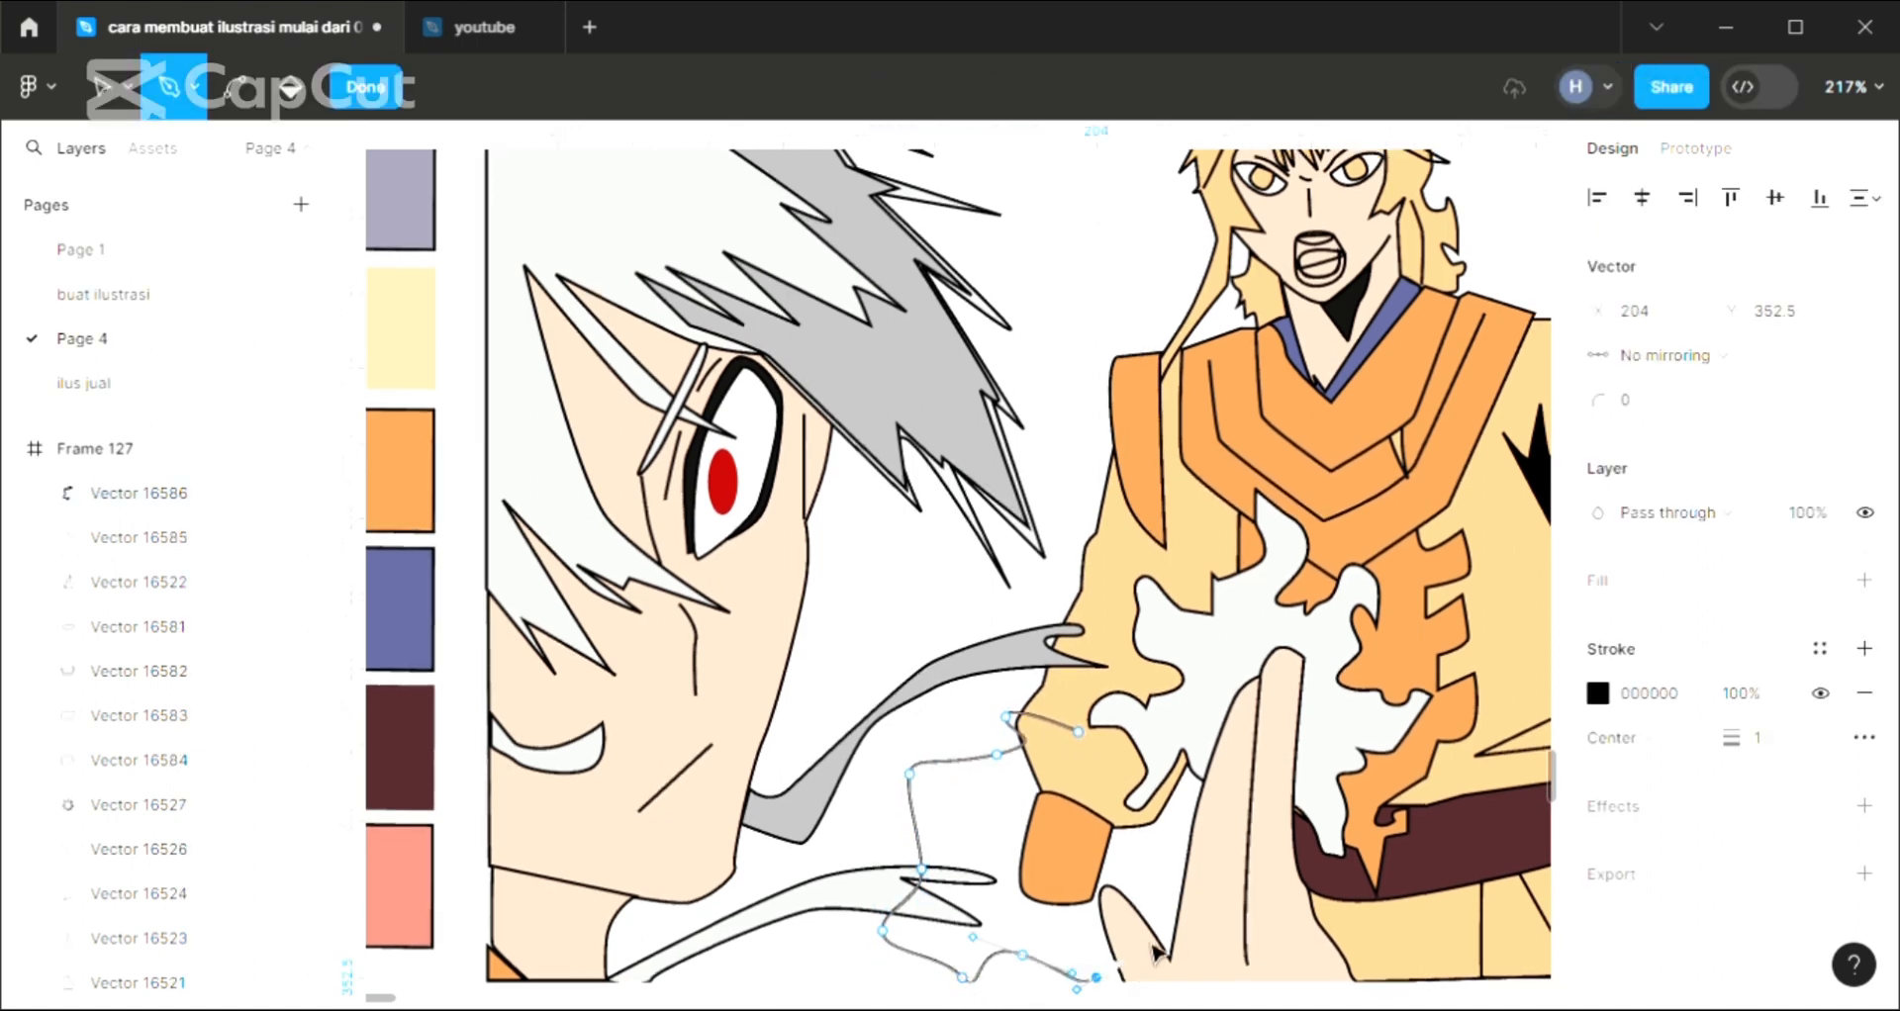
{"action": "left_click_drag", "start_coordinate": [1176, 908], "coordinate": [1181, 886]}
{"action": "left_click_drag", "start_coordinate": [1180, 760], "coordinate": [1186, 737]}
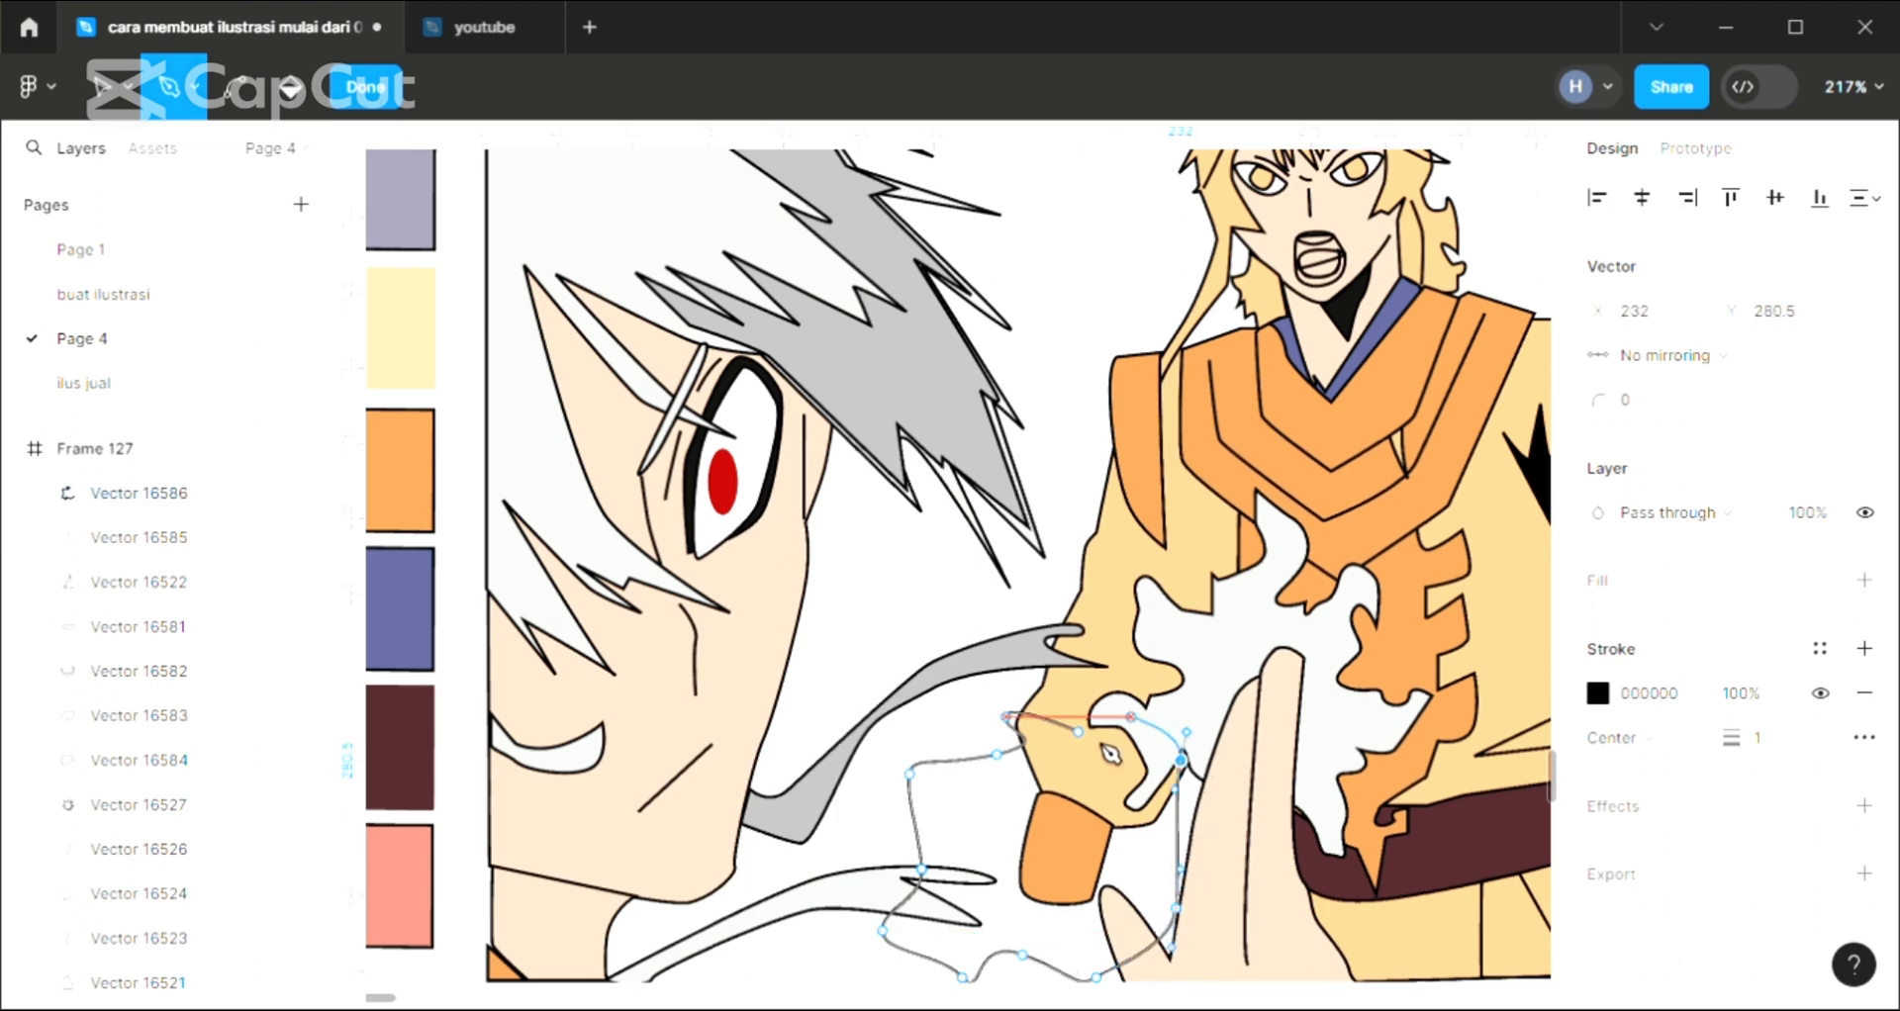
{"action": "left_click", "coordinate": [1079, 732]}
{"action": "key", "text": "Escape"}
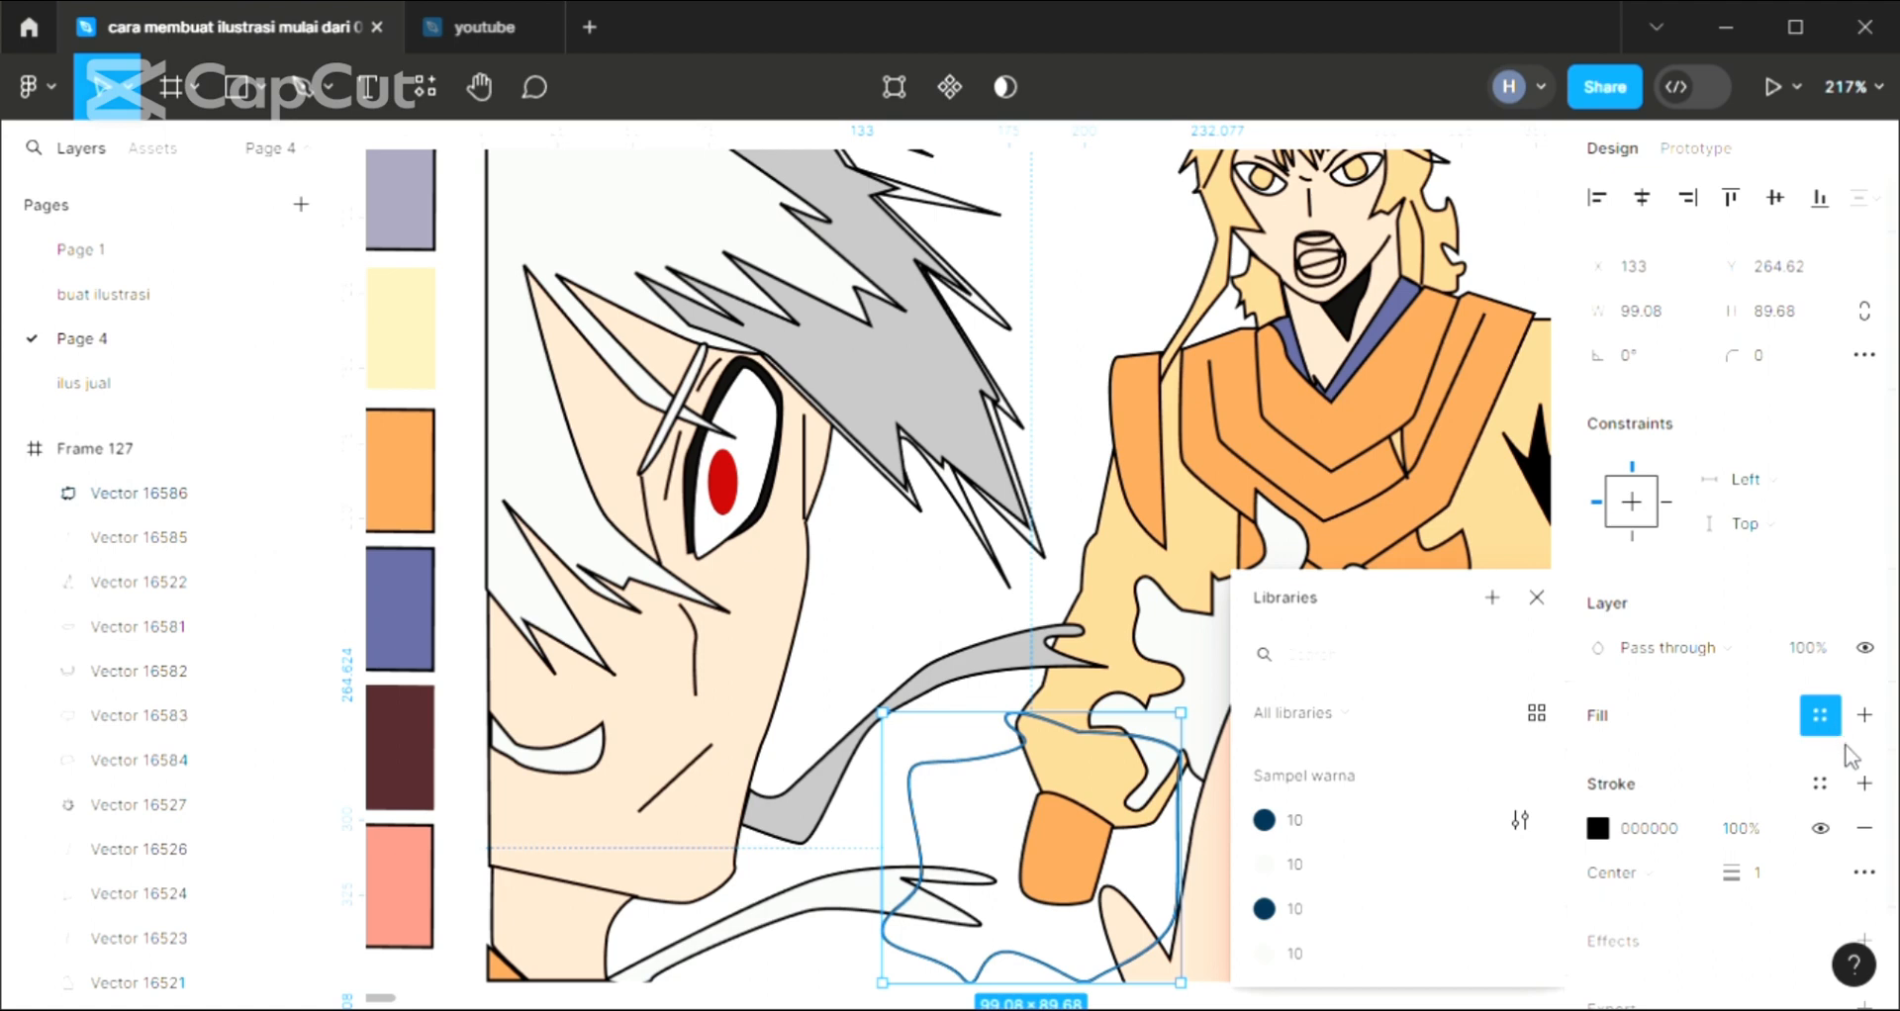
Add a D9D9D9 fill to the wavy shape drawn over the orange cuff
{"action": "left_click", "coordinate": [1865, 714]}
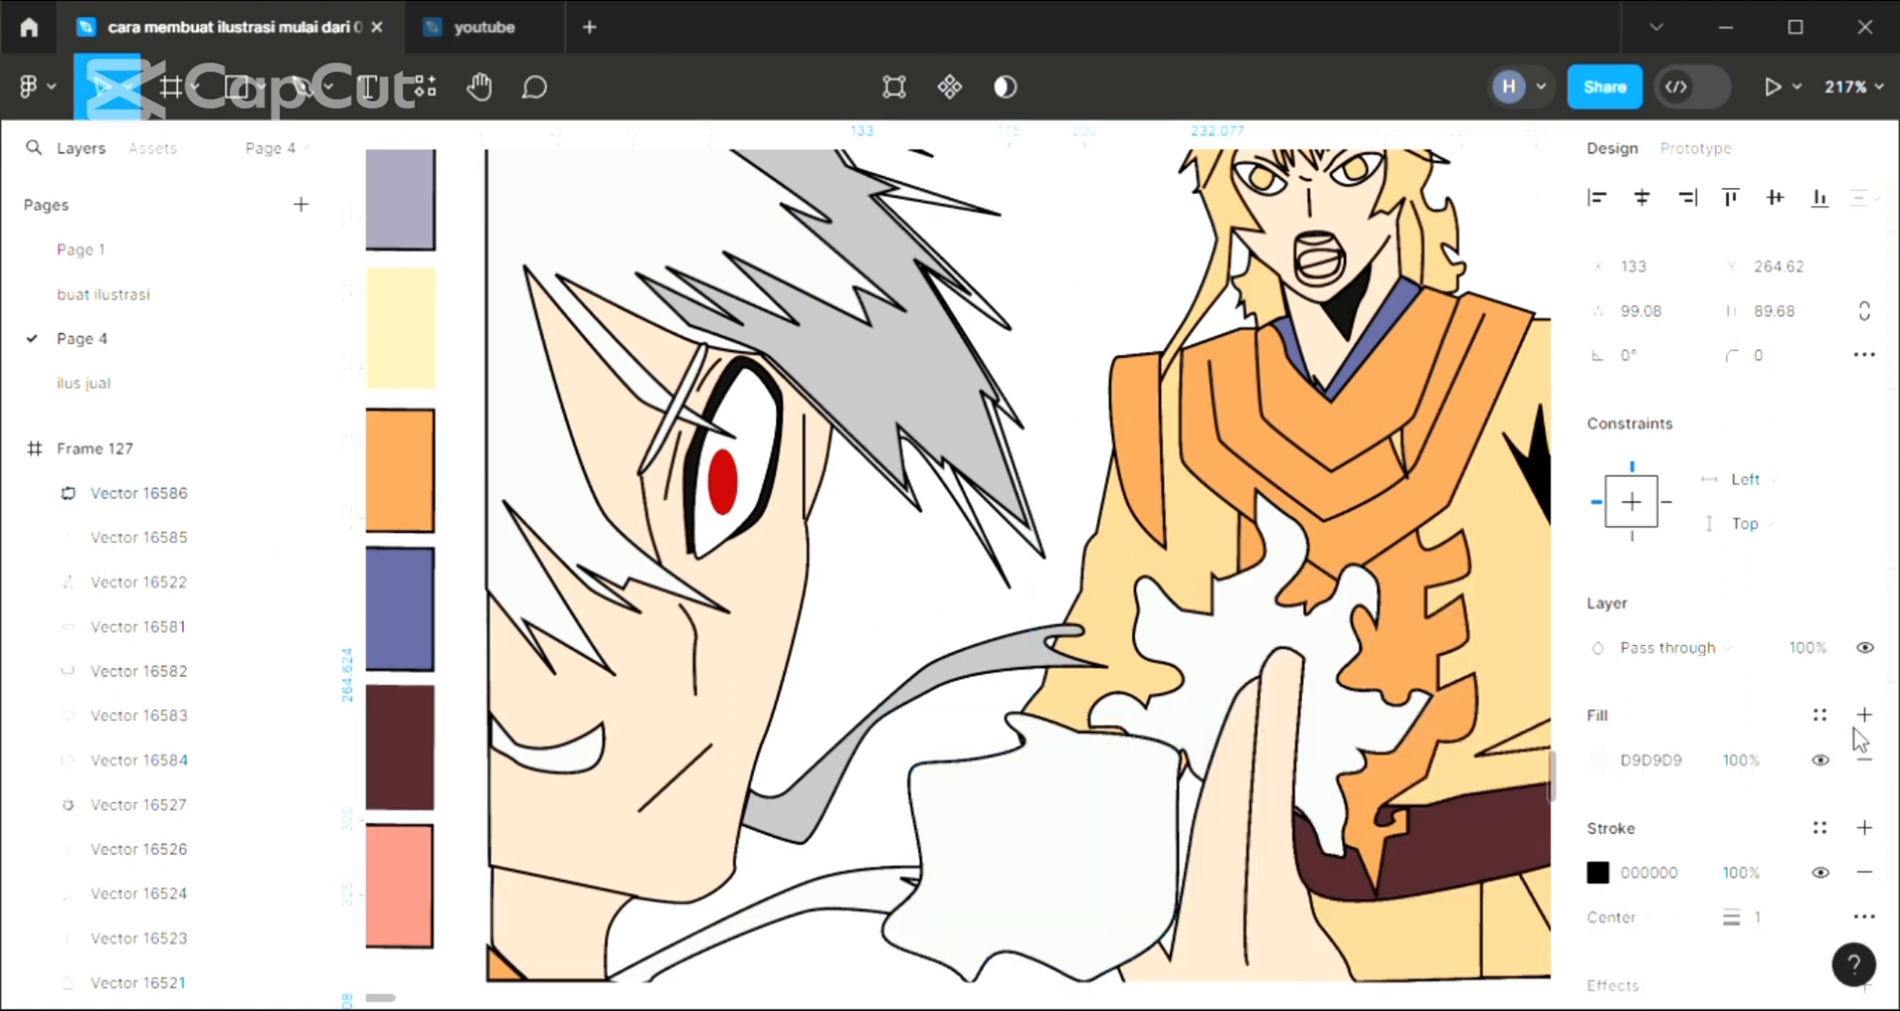
{"action": "left_click", "coordinate": [1076, 423]}
{"action": "scroll", "coordinate": [1171, 696], "scroll_direction": "up", "scroll_amount": 1}
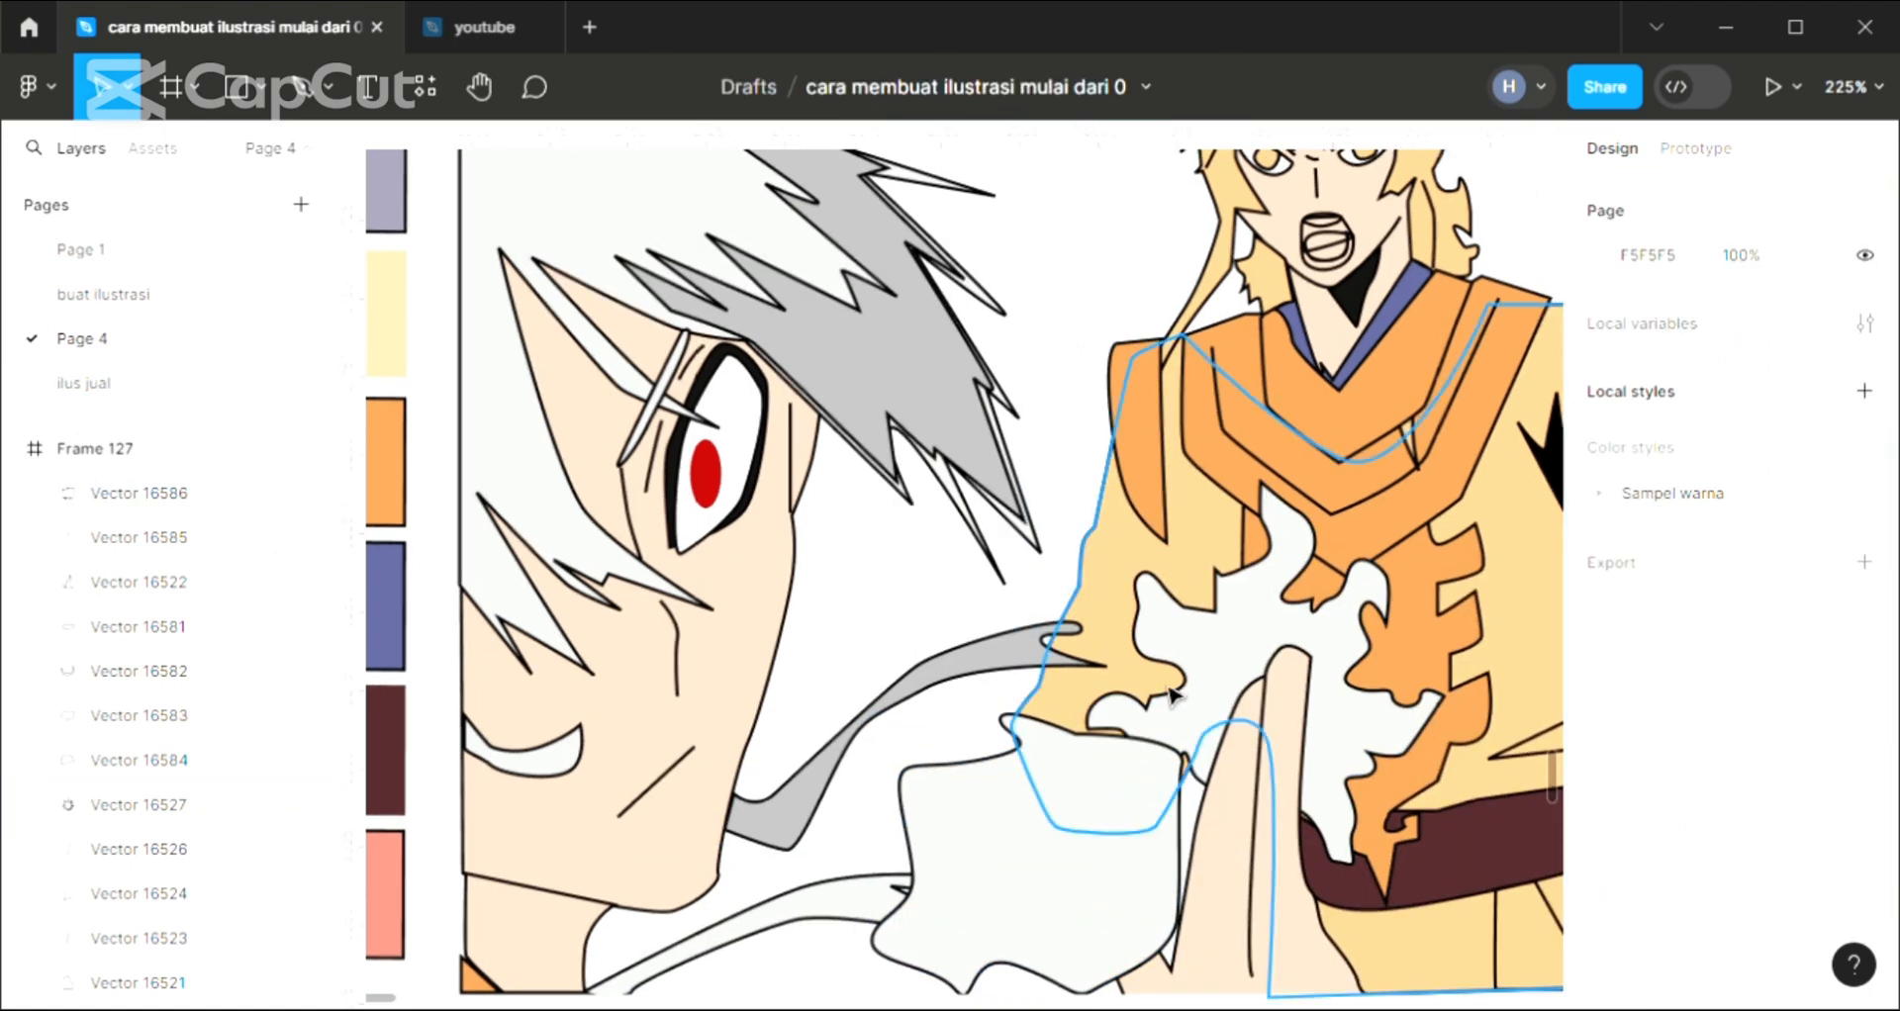
Set the background fill of Frame 127 to red F94F4F
{"action": "scroll", "coordinate": [1171, 695], "scroll_direction": "down", "scroll_amount": 5}
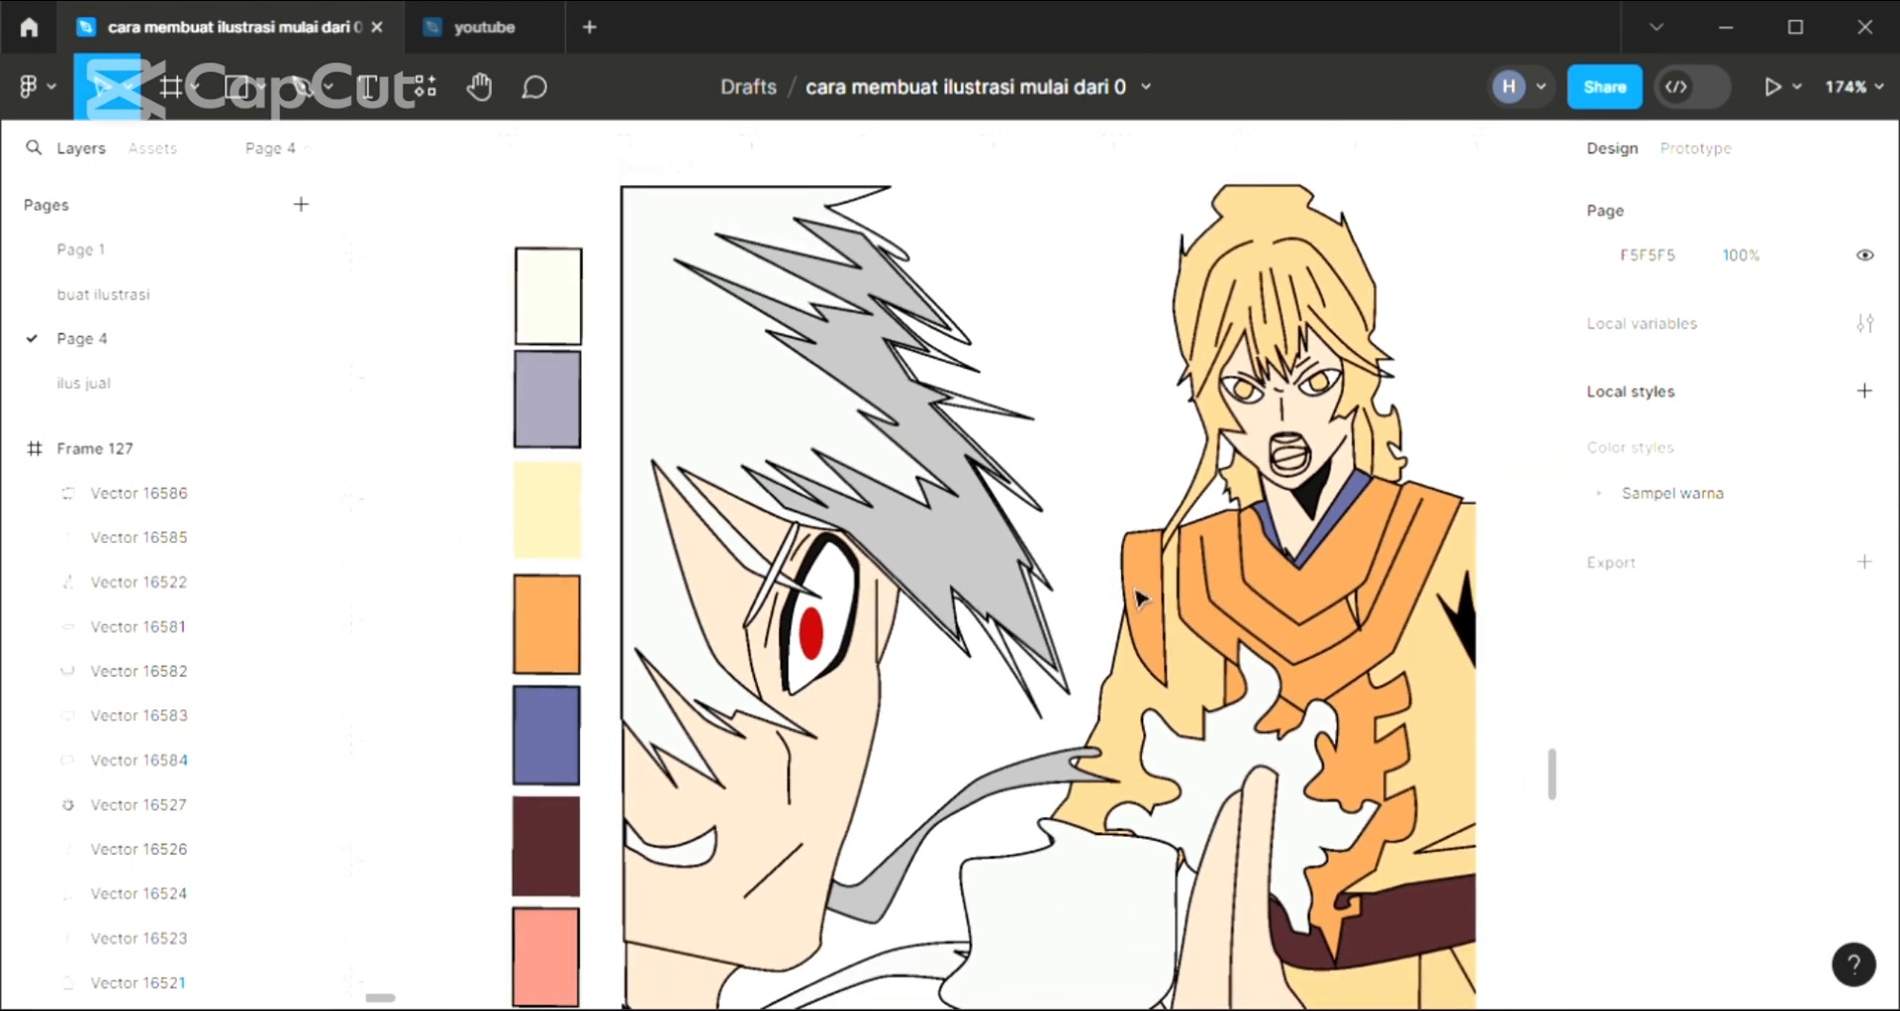
{"action": "left_click", "coordinate": [645, 174]}
{"action": "scroll", "coordinate": [1024, 415], "scroll_direction": "down", "scroll_amount": 1}
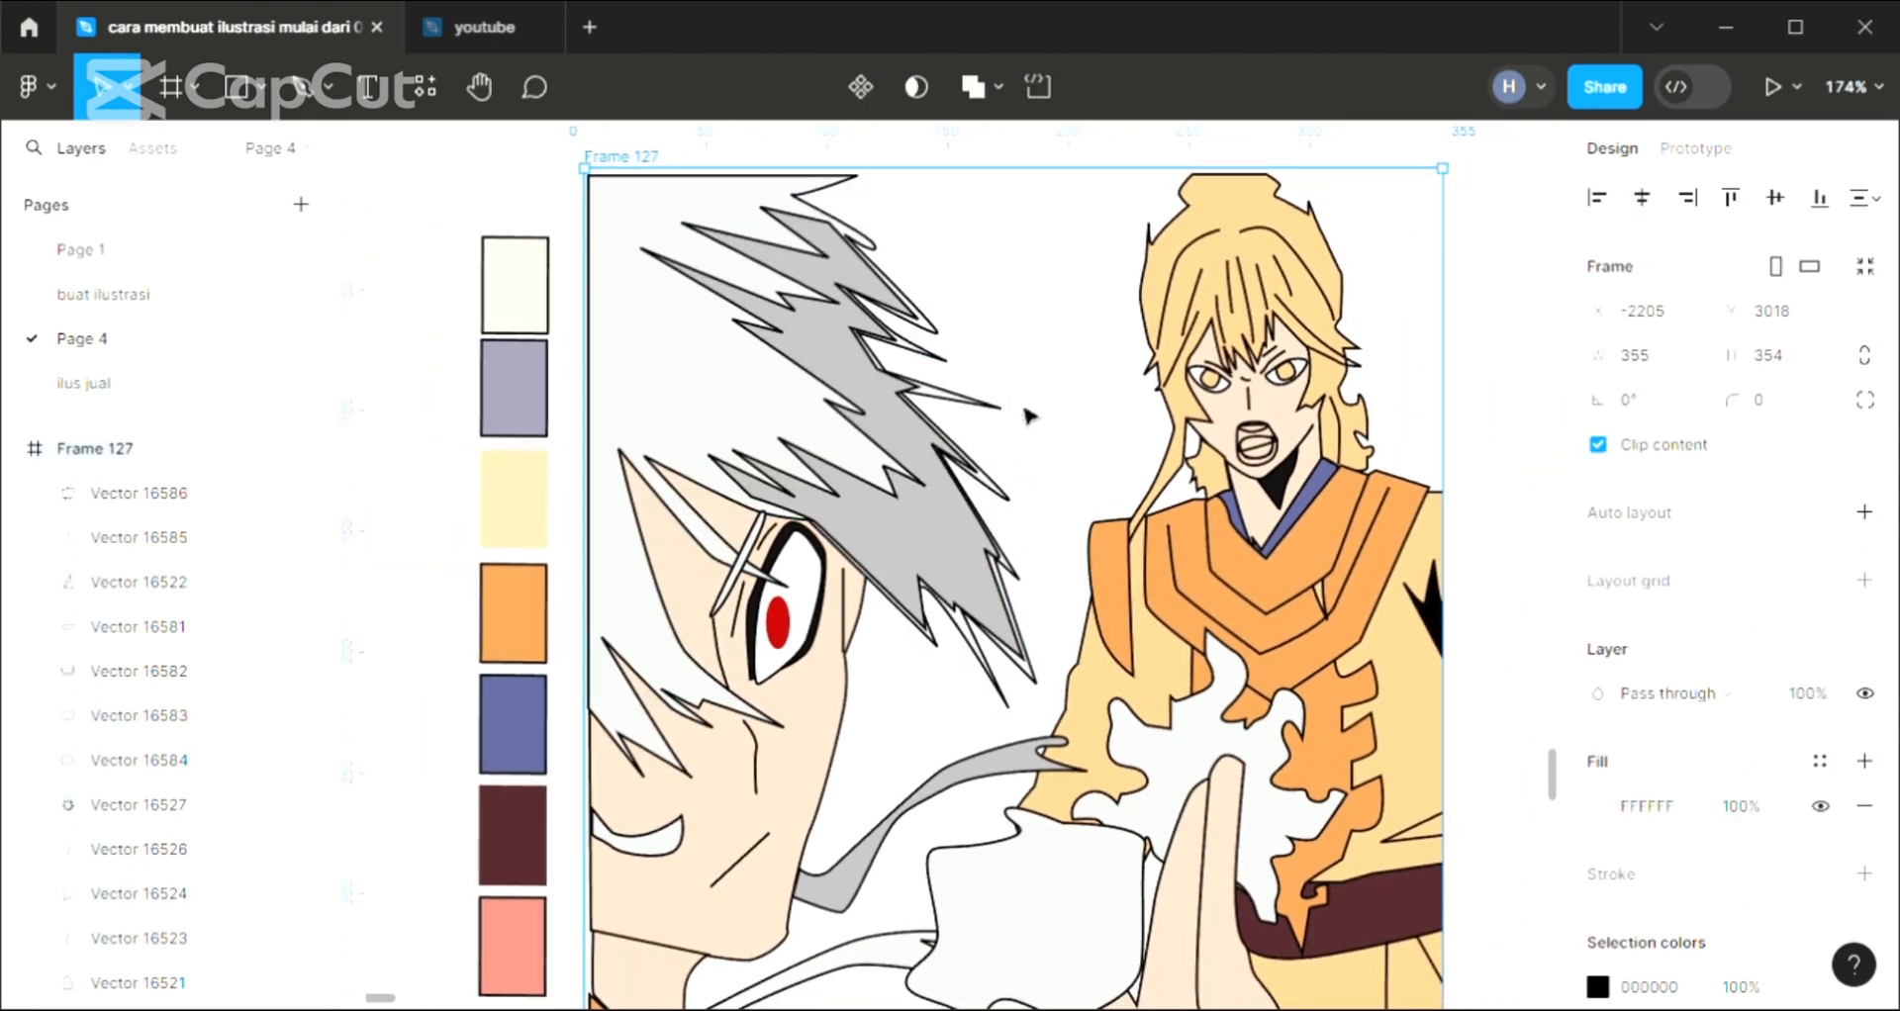
{"action": "scroll", "coordinate": [1029, 415], "scroll_direction": "right", "scroll_amount": 1}
{"action": "left_click", "coordinate": [1597, 806]}
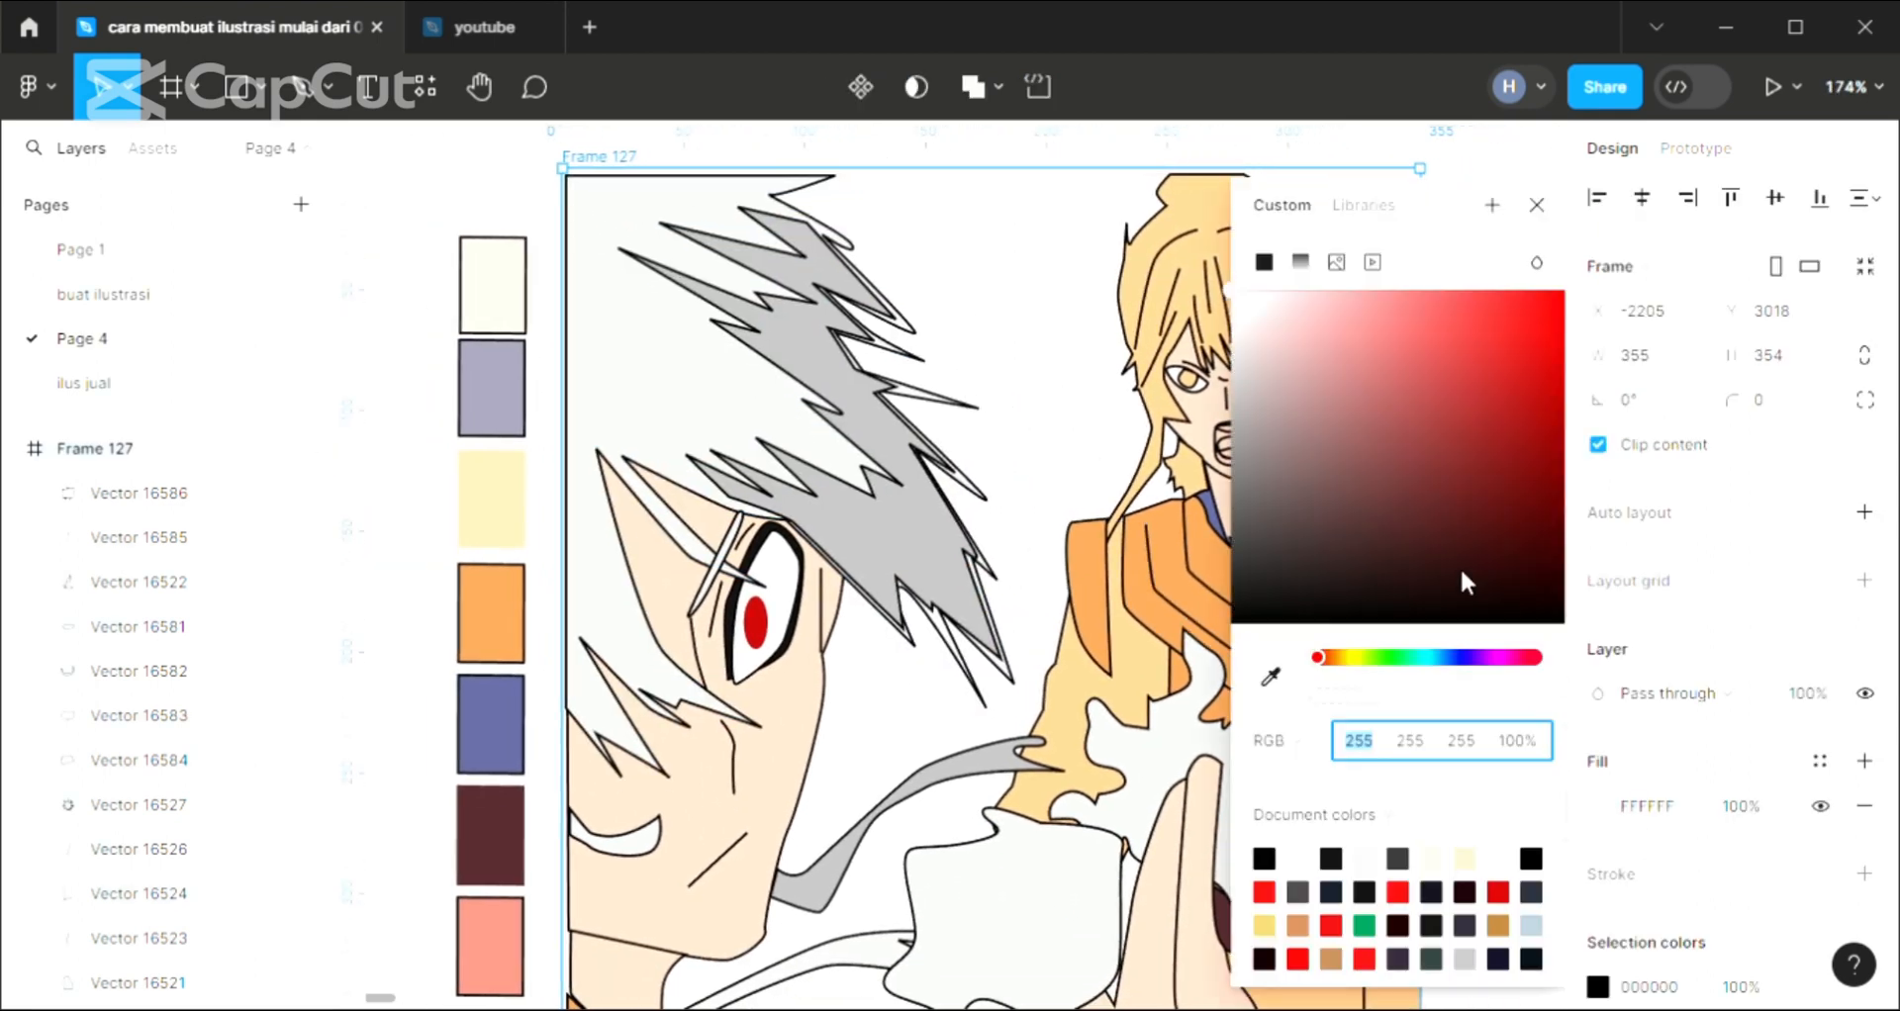
{"action": "left_click", "coordinate": [1440, 305]}
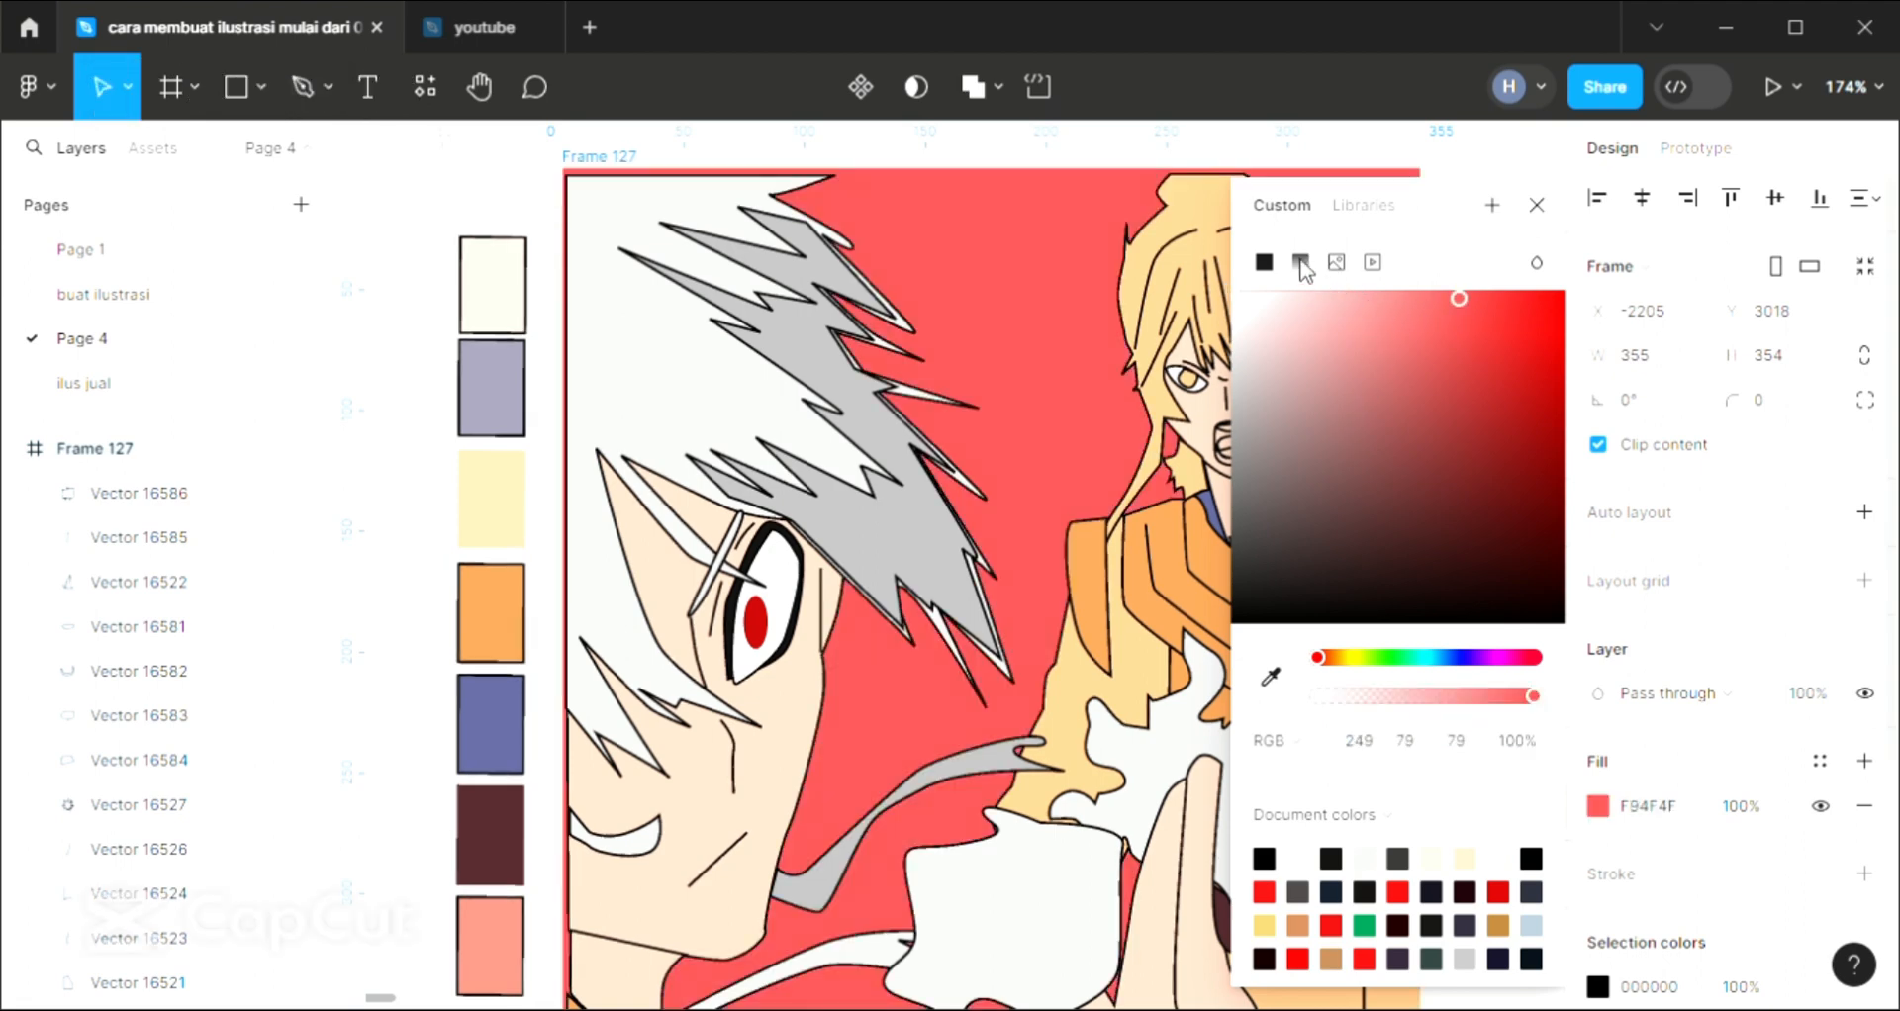
Convert the frame's background fill to a linear gradient and set its first stop to orange, RGB 249, 150, 79
{"action": "left_click", "coordinate": [1300, 261]}
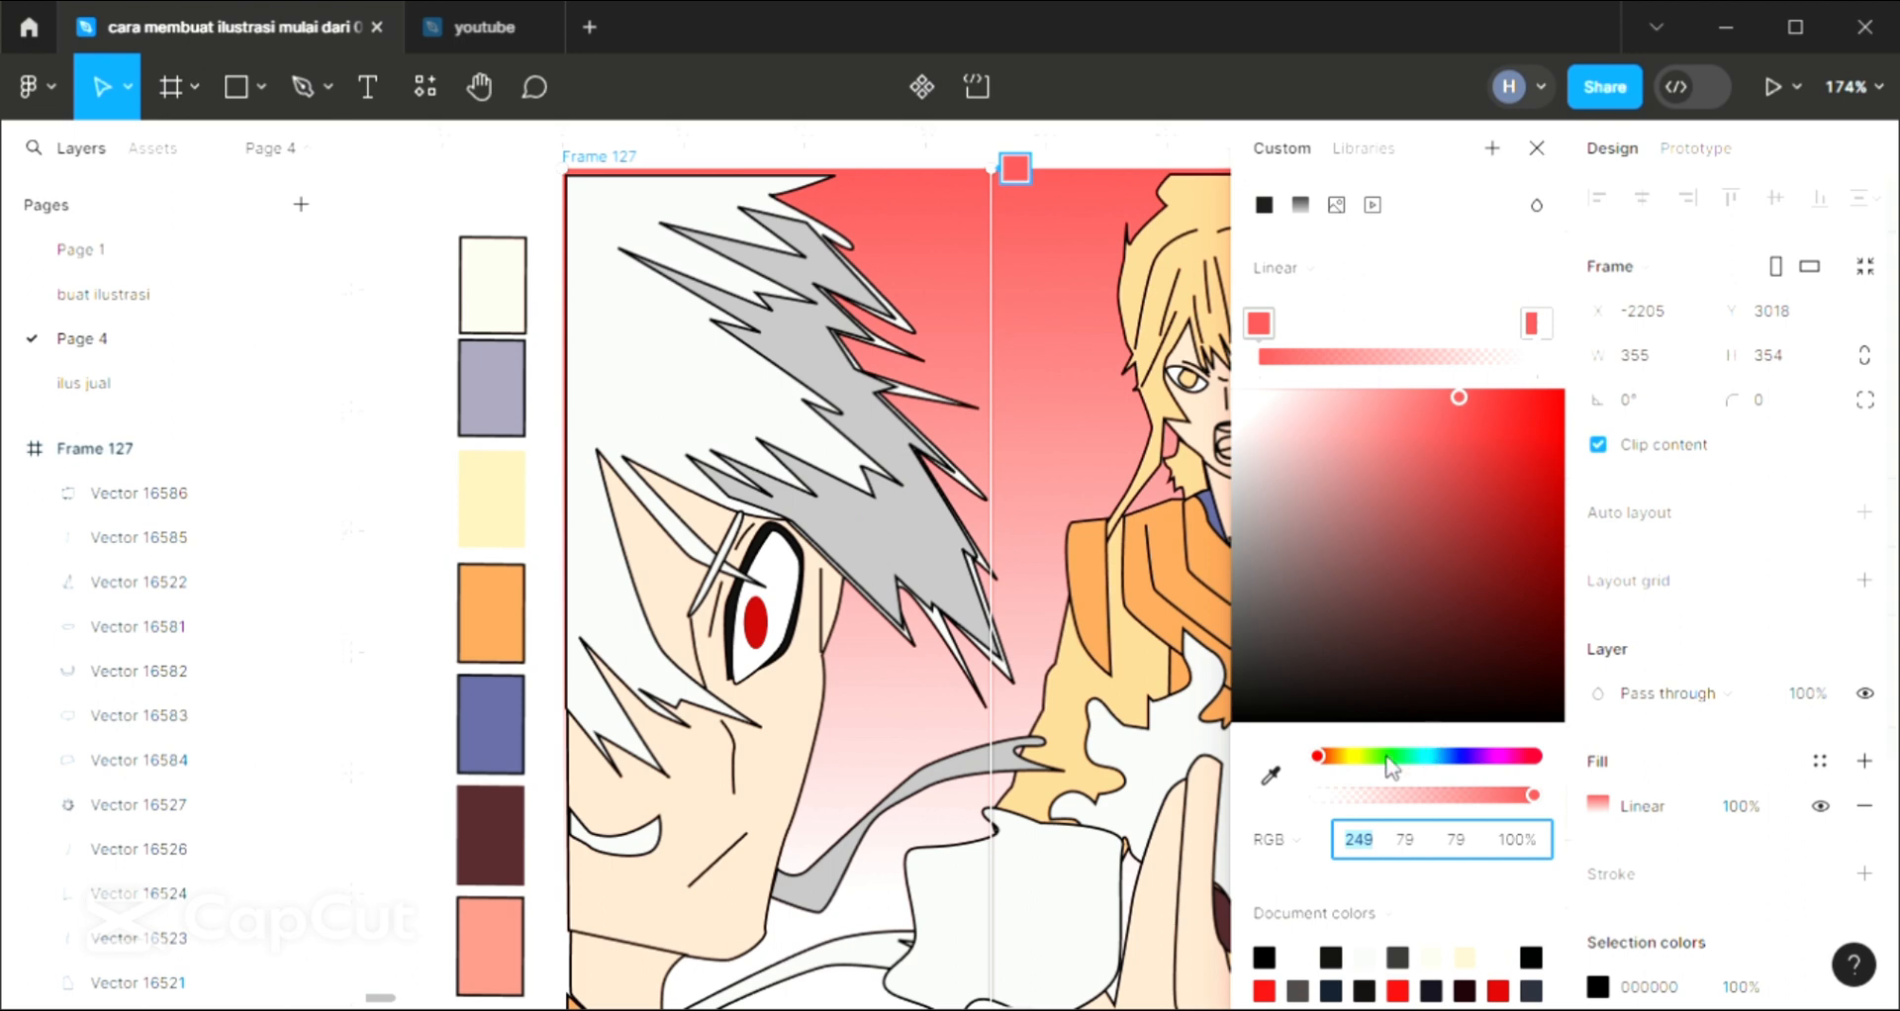
{"action": "left_click", "coordinate": [1333, 756]}
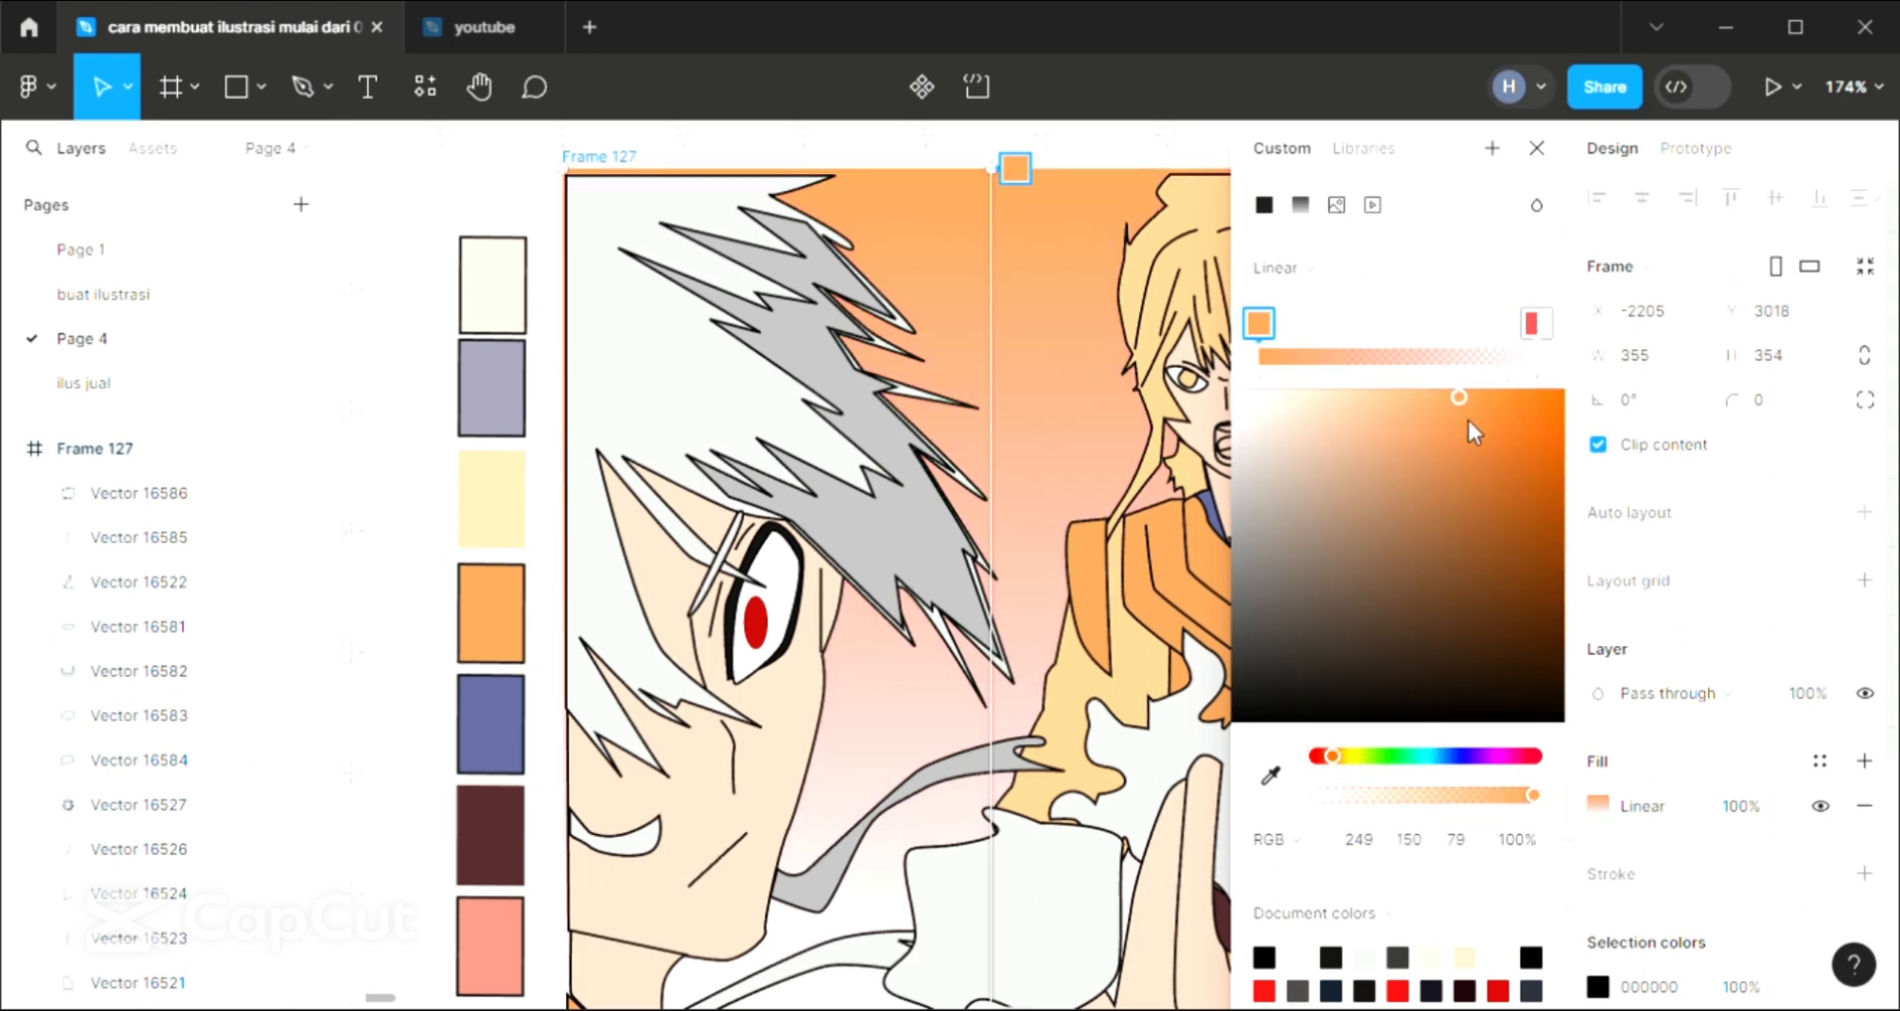
Darken the gradient's first stop to burnt orange and set its transparent end stop to green, RGB 53, 129, 52
{"action": "left_click_drag", "start_coordinate": [1423, 404], "coordinate": [1550, 505]}
{"action": "left_click", "coordinate": [1536, 329]}
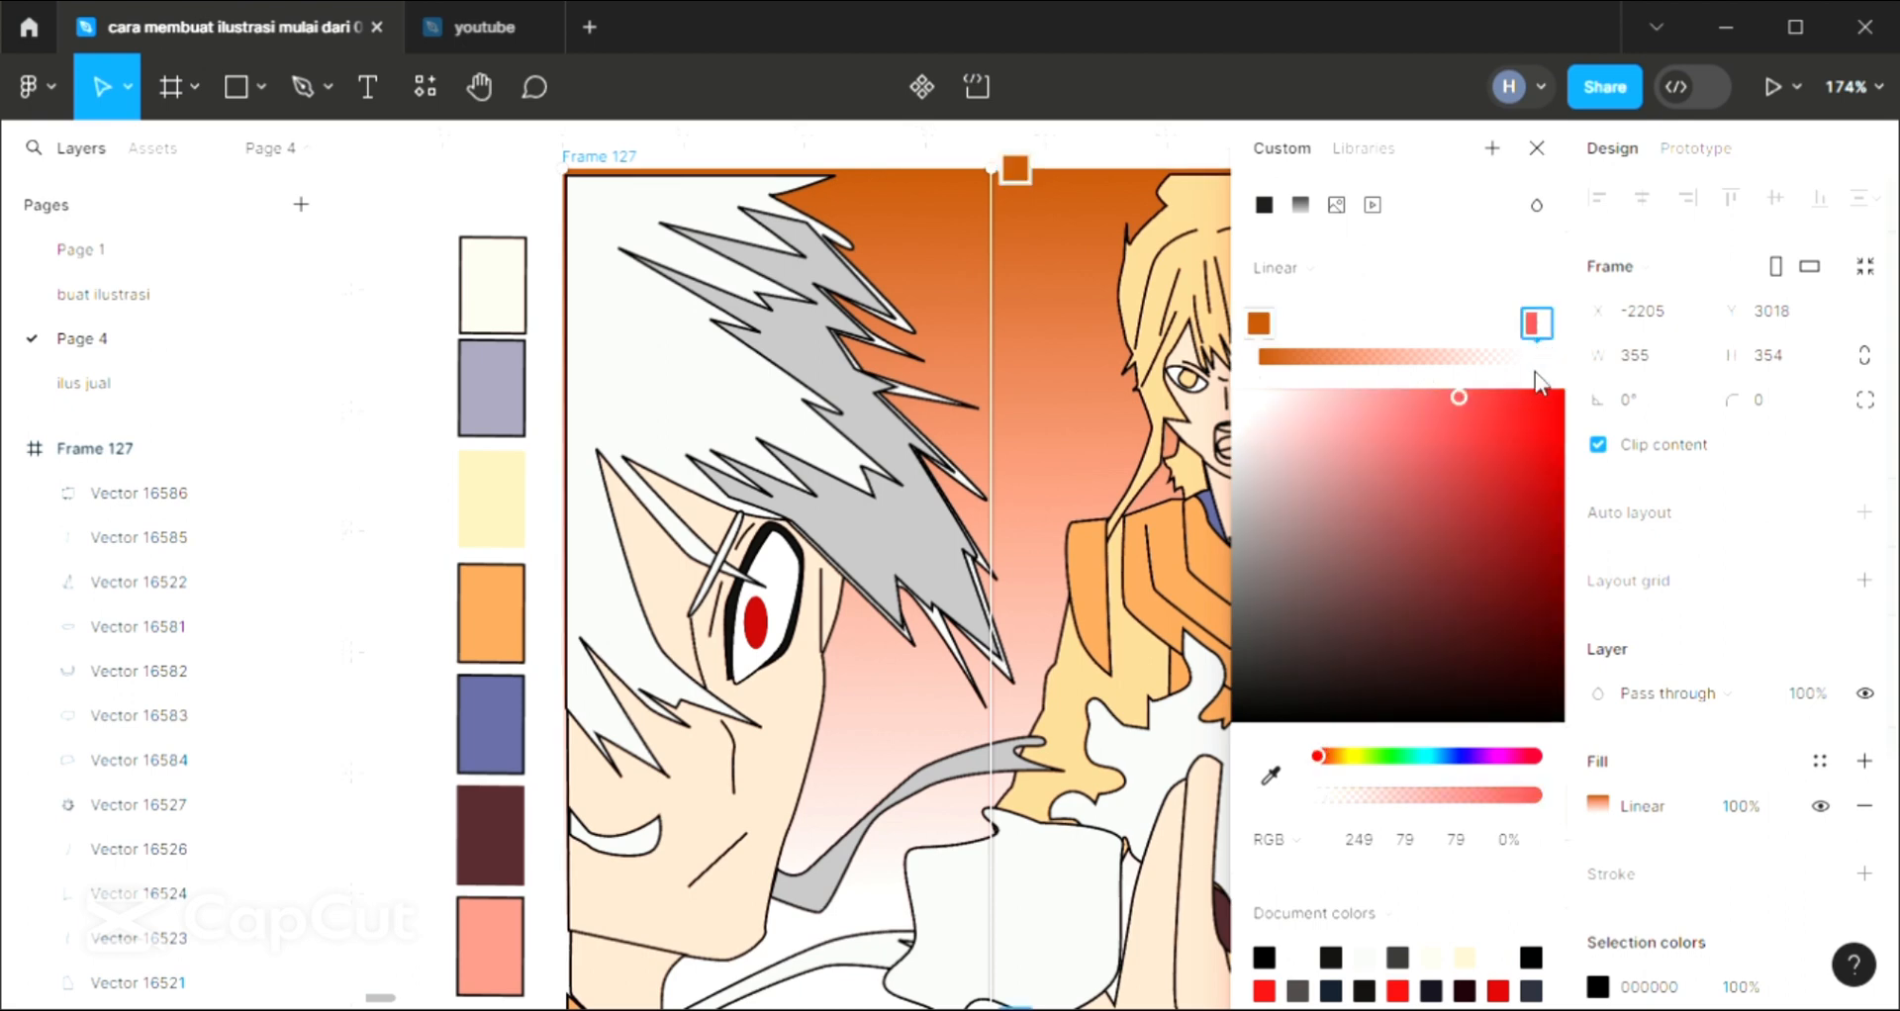
{"action": "left_click", "coordinate": [1391, 756]}
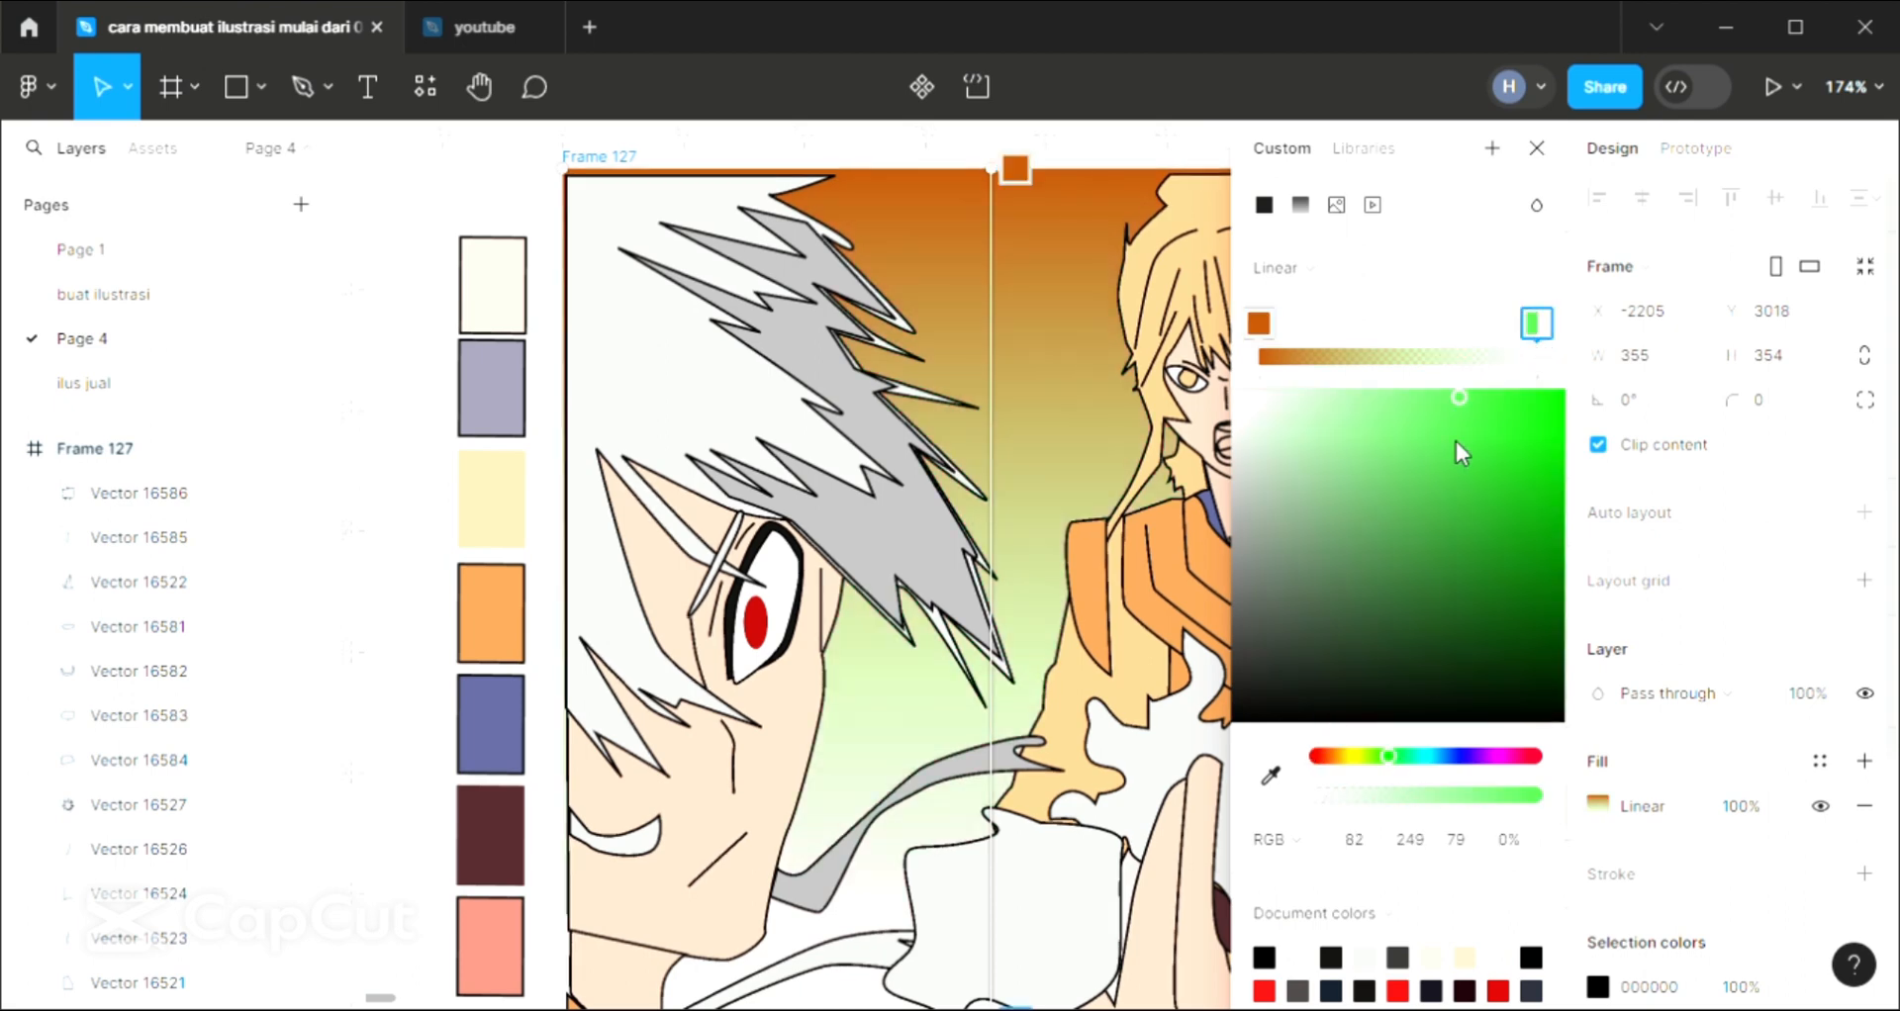
{"action": "left_click_drag", "start_coordinate": [1453, 404], "coordinate": [1425, 554]}
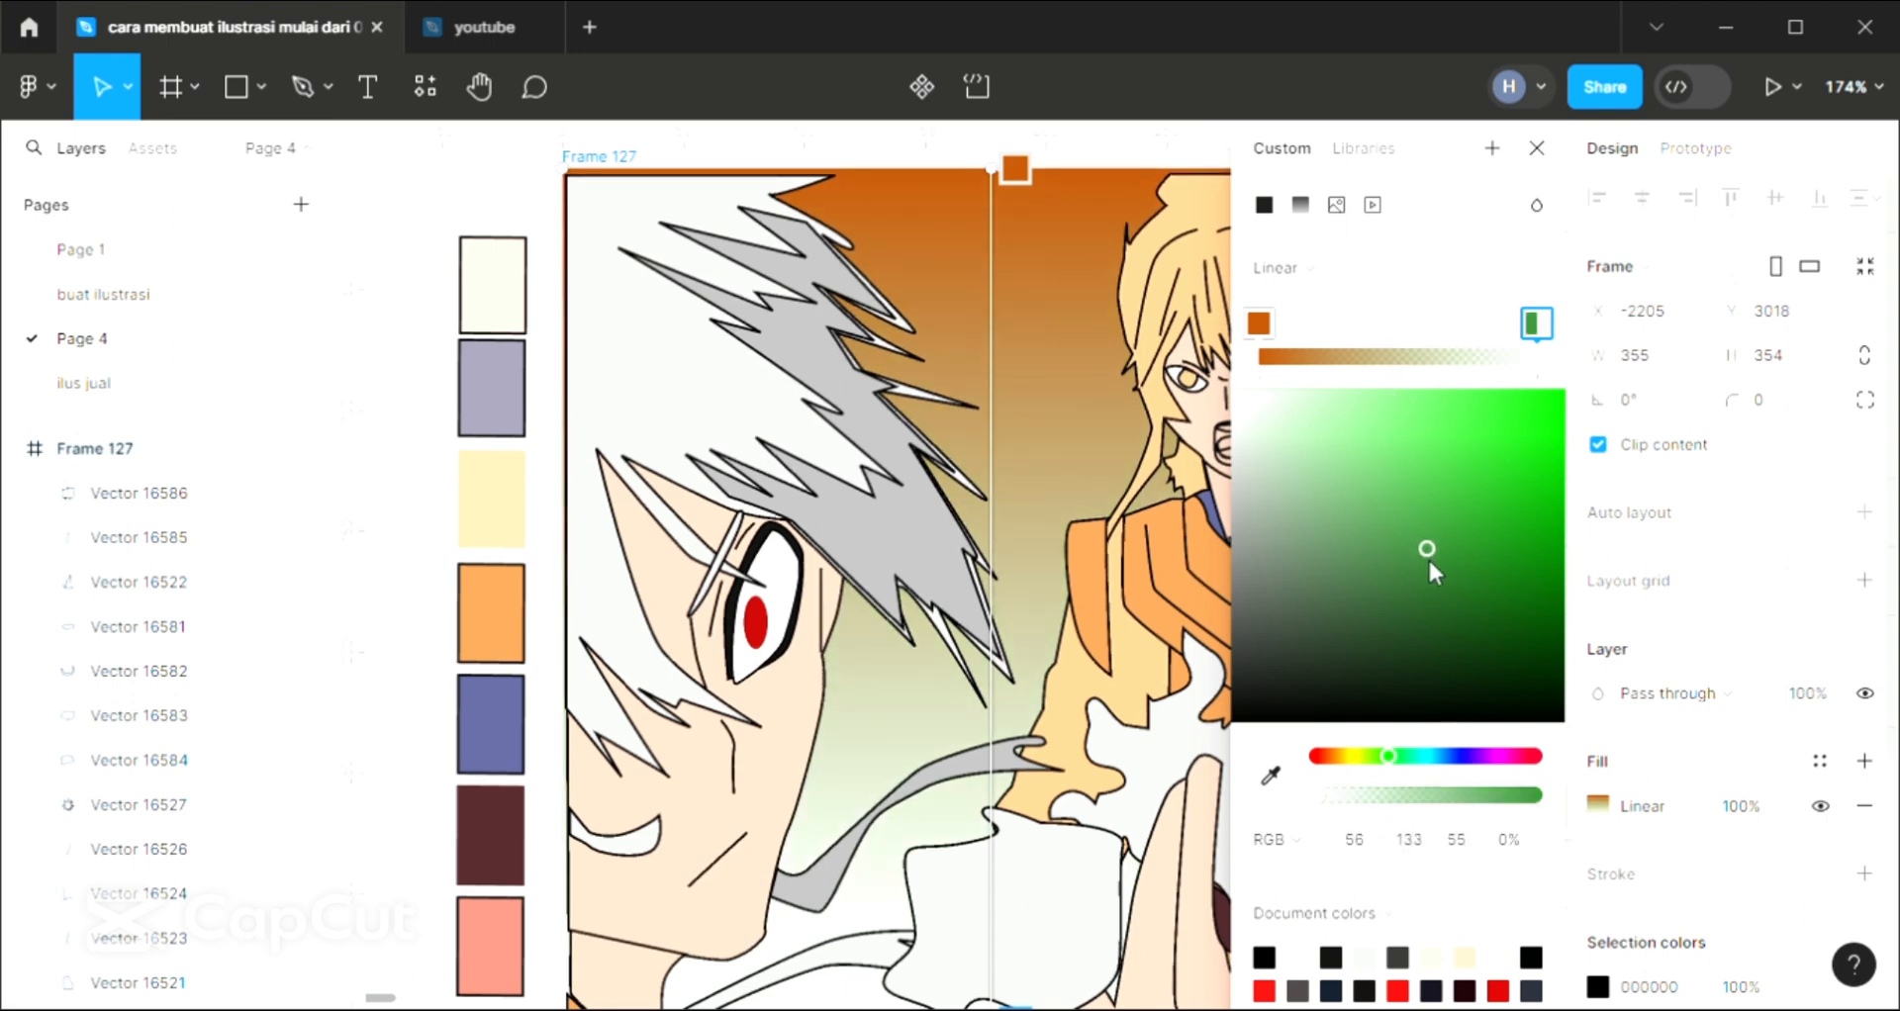
{"action": "left_click", "coordinate": [1537, 148]}
Add a fill to the small triangular robe fold just above the belt and colour it black, sampled from the existing black fold
{"action": "scroll", "coordinate": [1017, 539], "scroll_direction": "right", "scroll_amount": 2}
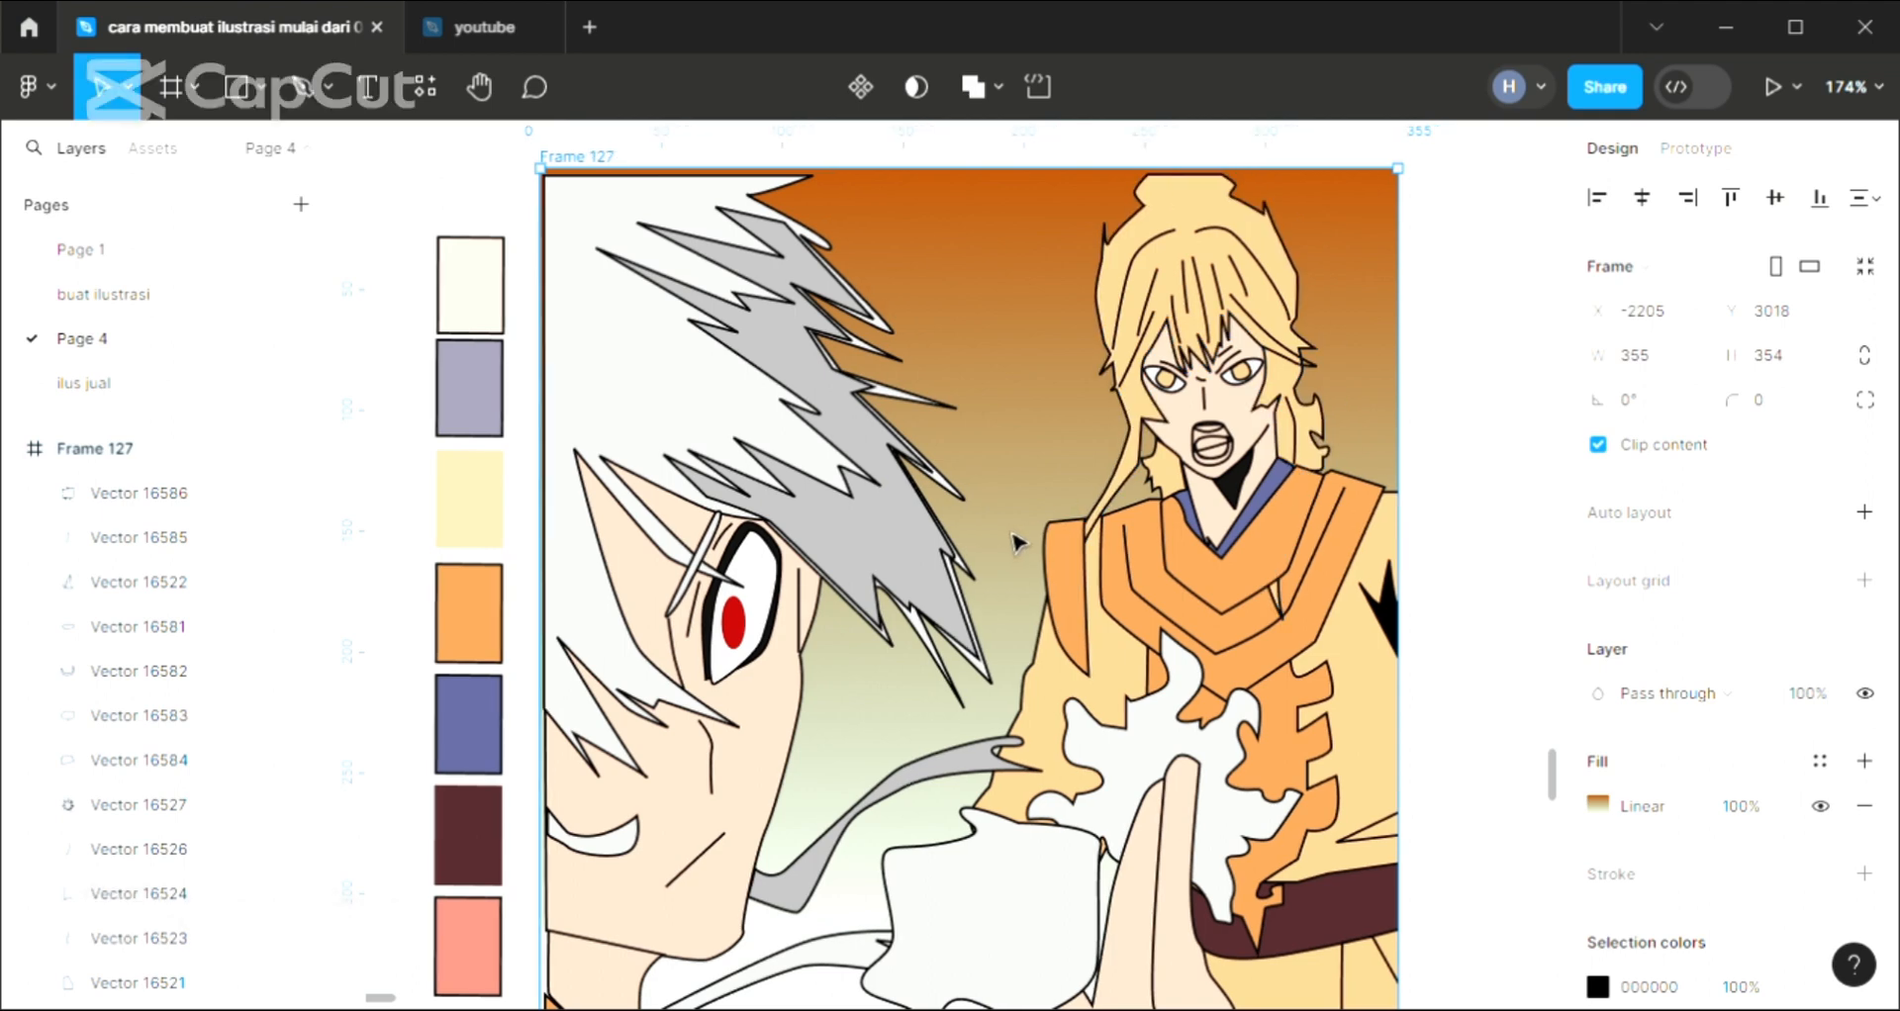
{"action": "scroll", "coordinate": [1016, 539], "scroll_direction": "down", "scroll_amount": 3}
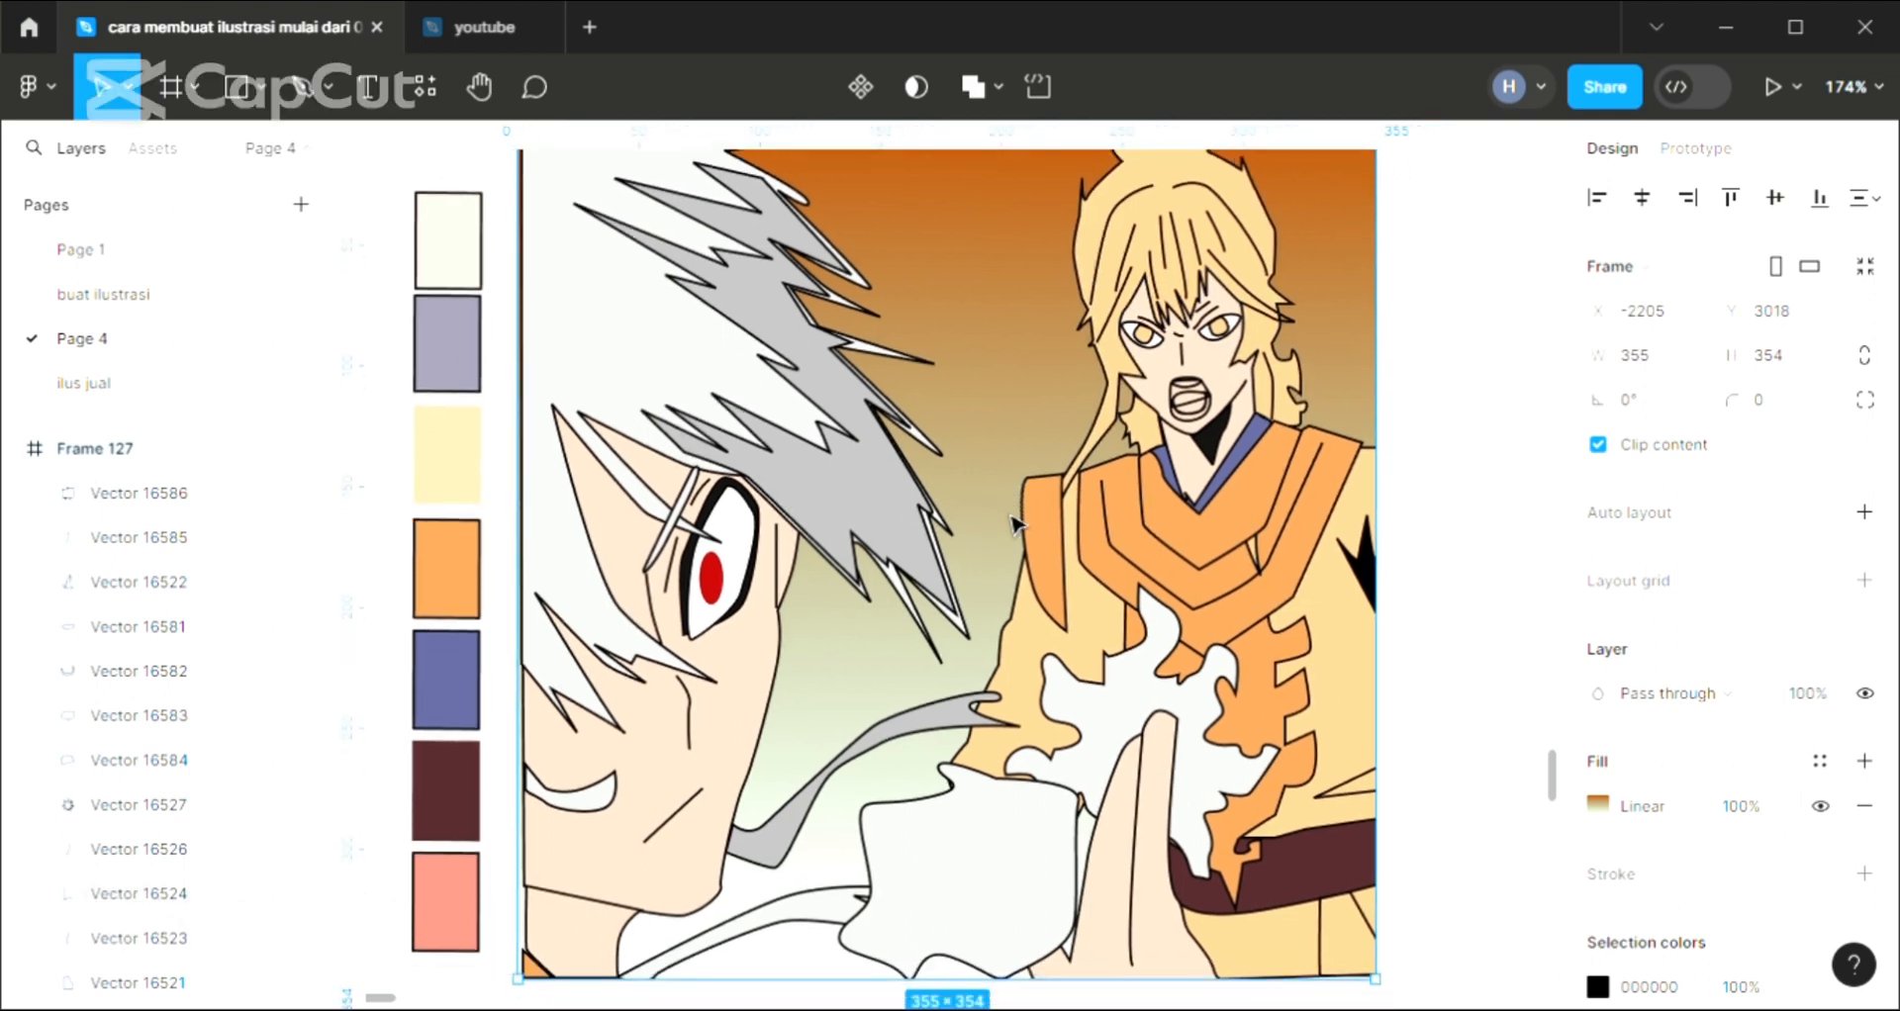
{"action": "scroll", "coordinate": [1017, 521], "scroll_direction": "up", "scroll_amount": 1}
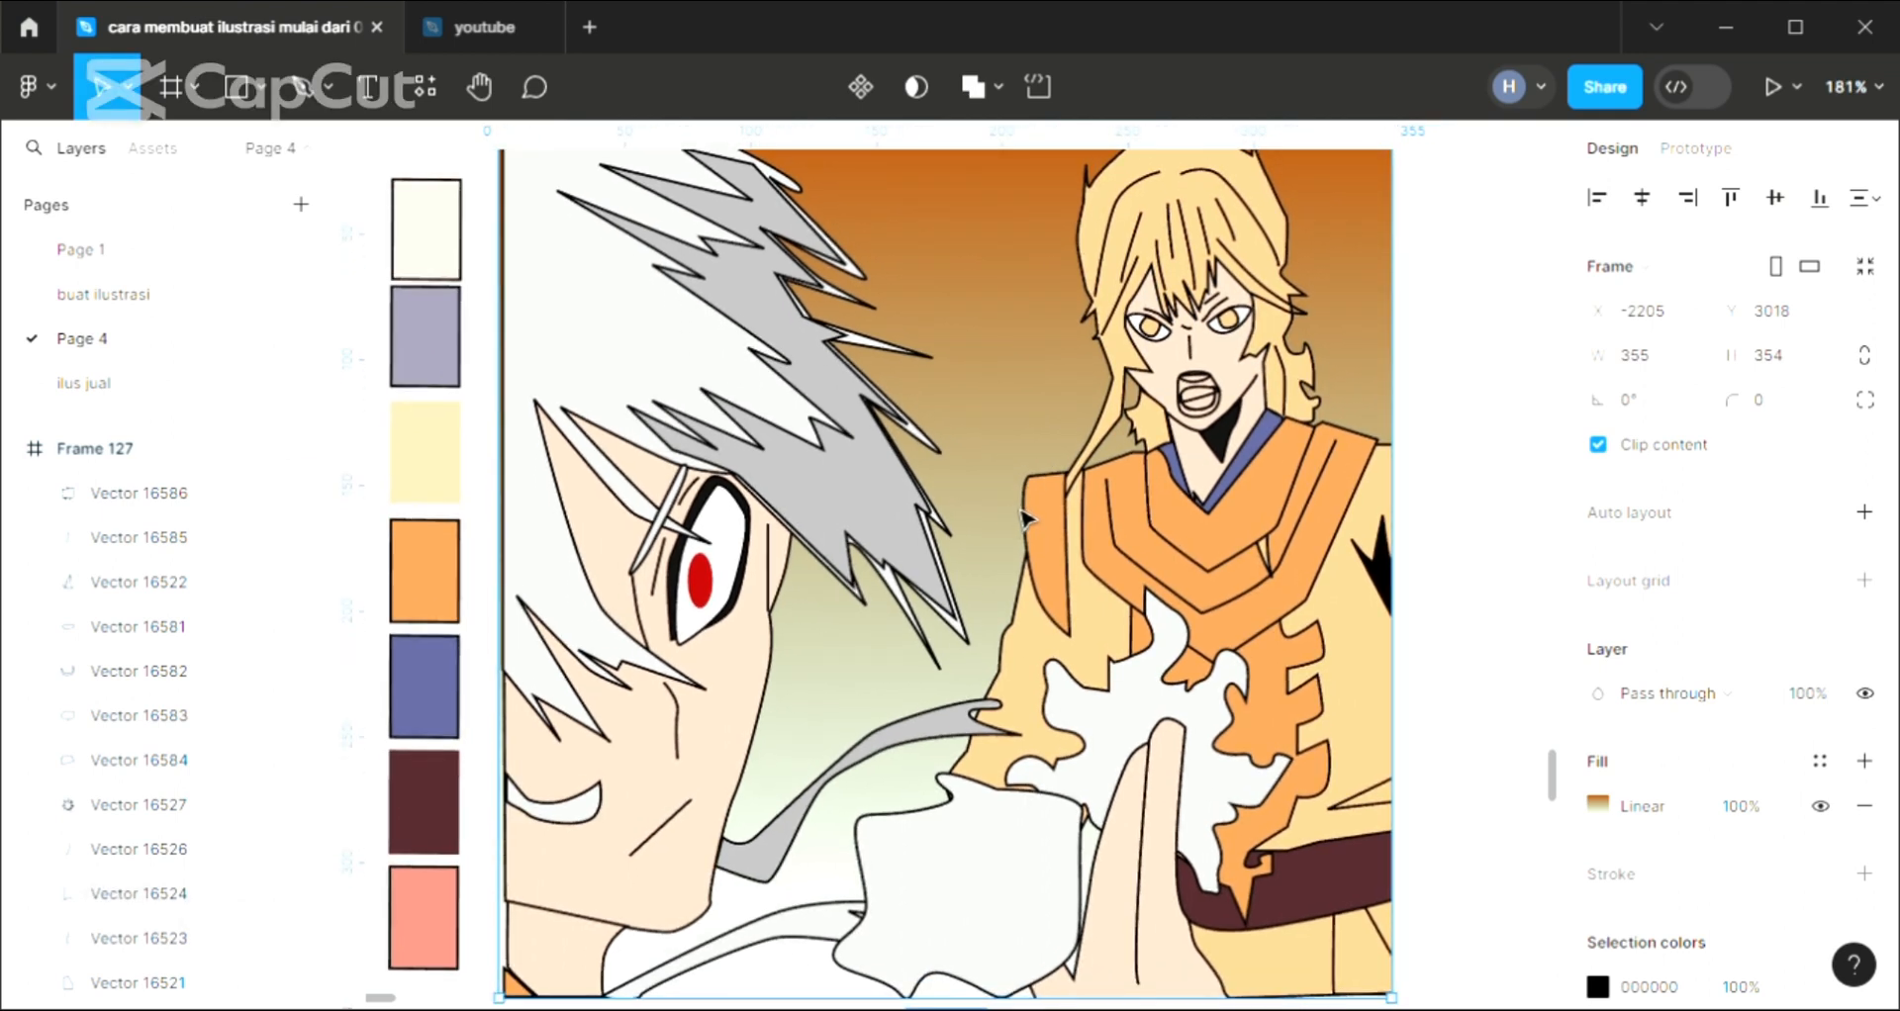
{"action": "scroll", "coordinate": [1024, 515], "scroll_direction": "down", "scroll_amount": 1}
{"action": "scroll", "coordinate": [1024, 511], "scroll_direction": "up", "scroll_amount": 1}
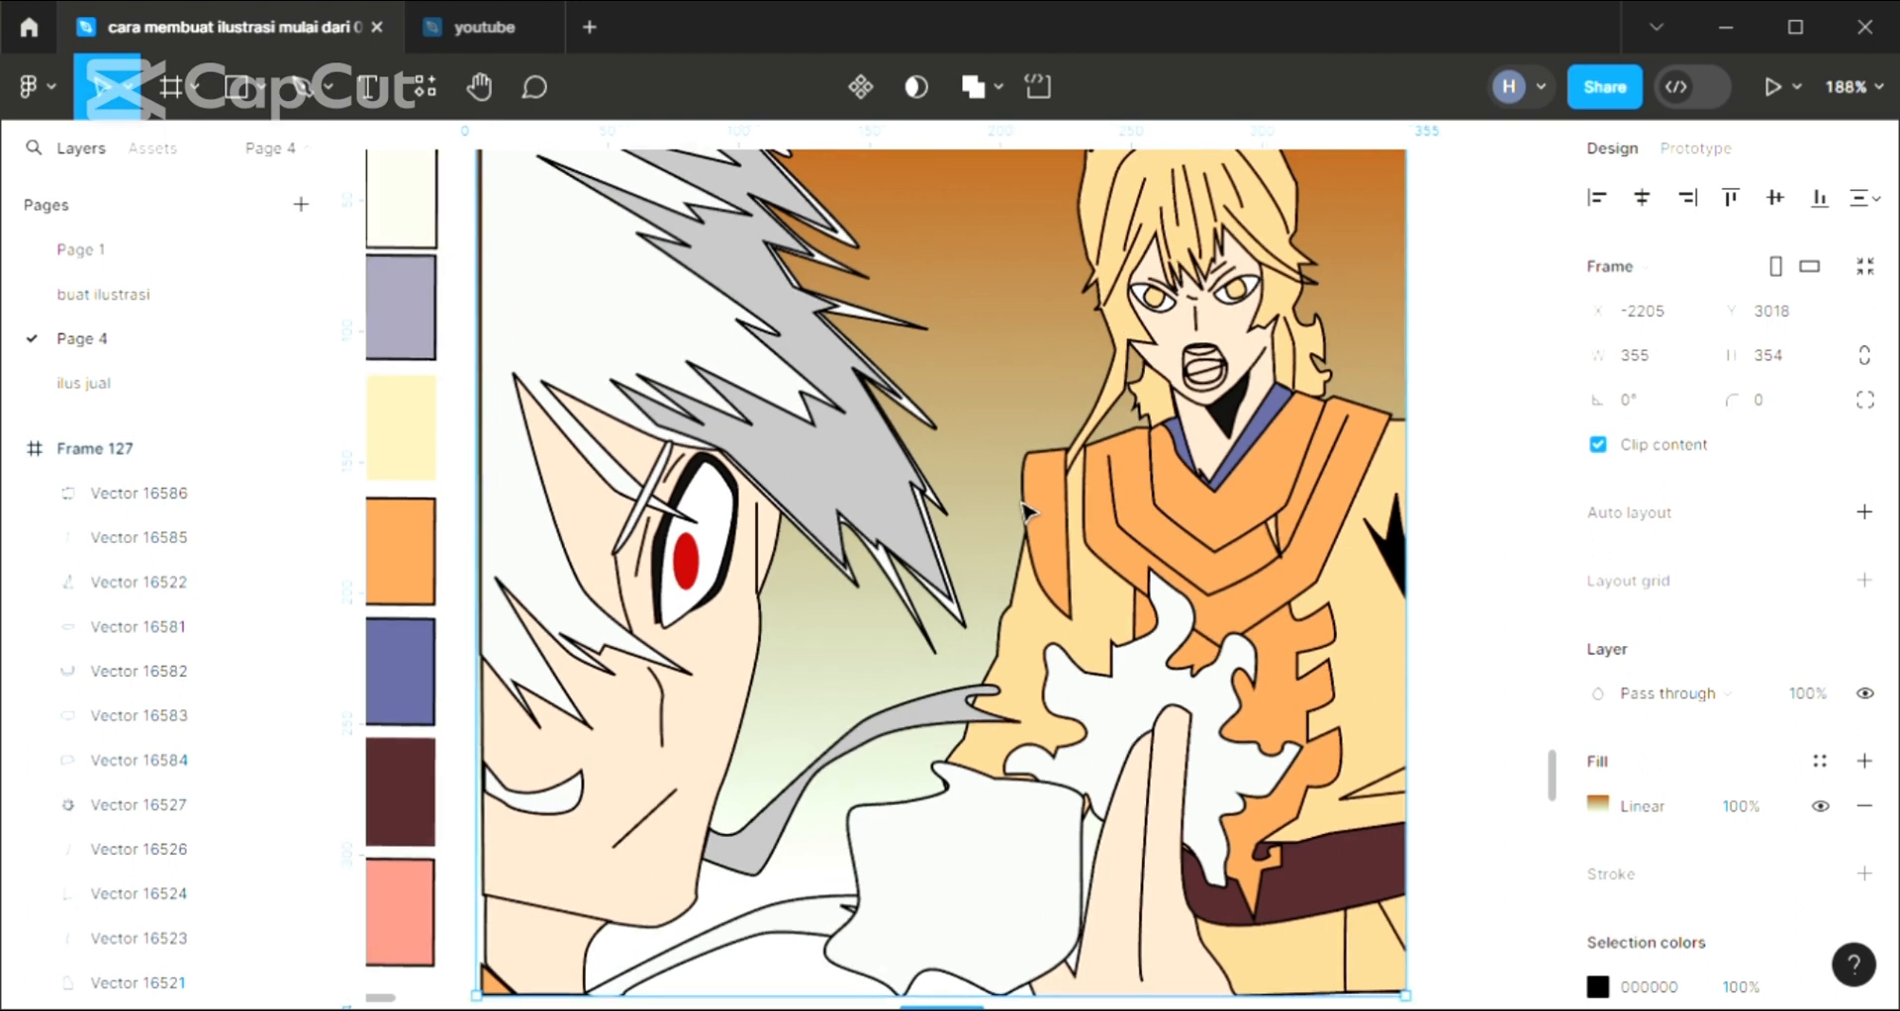
{"action": "left_click", "coordinate": [1384, 785]}
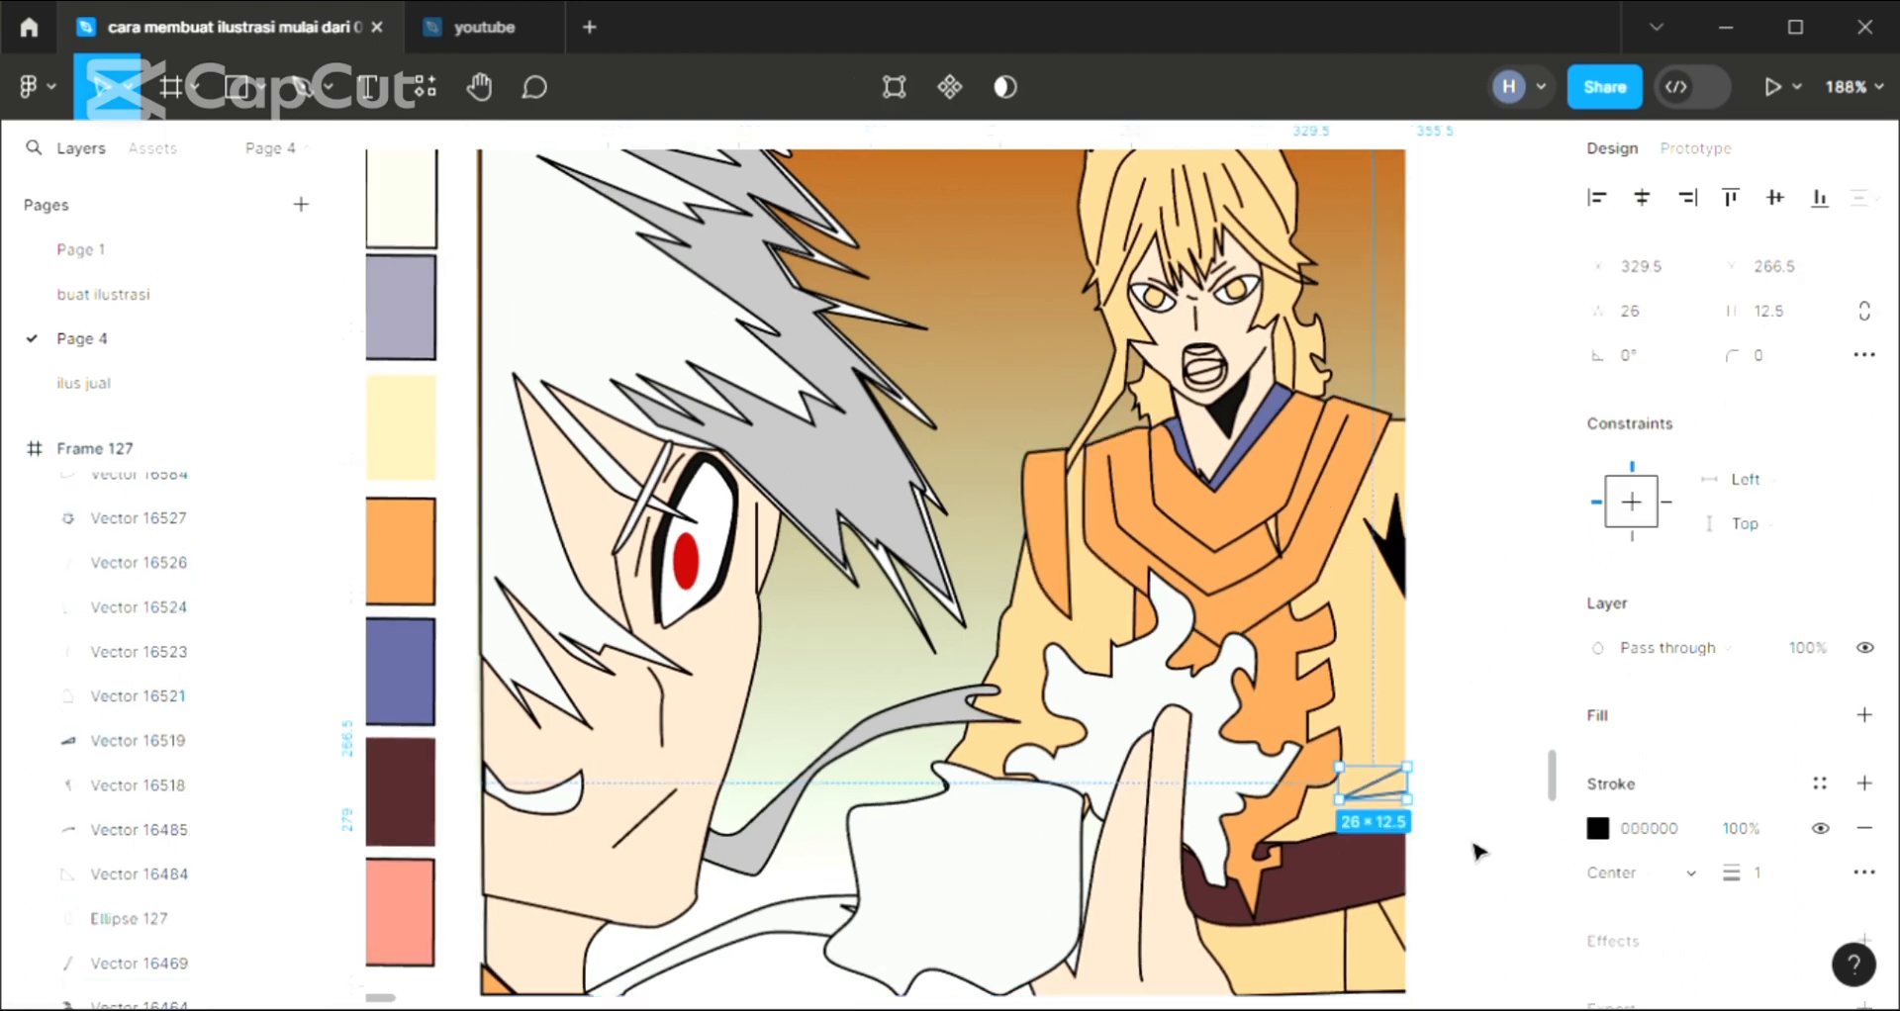
{"action": "left_click", "coordinate": [1865, 714]}
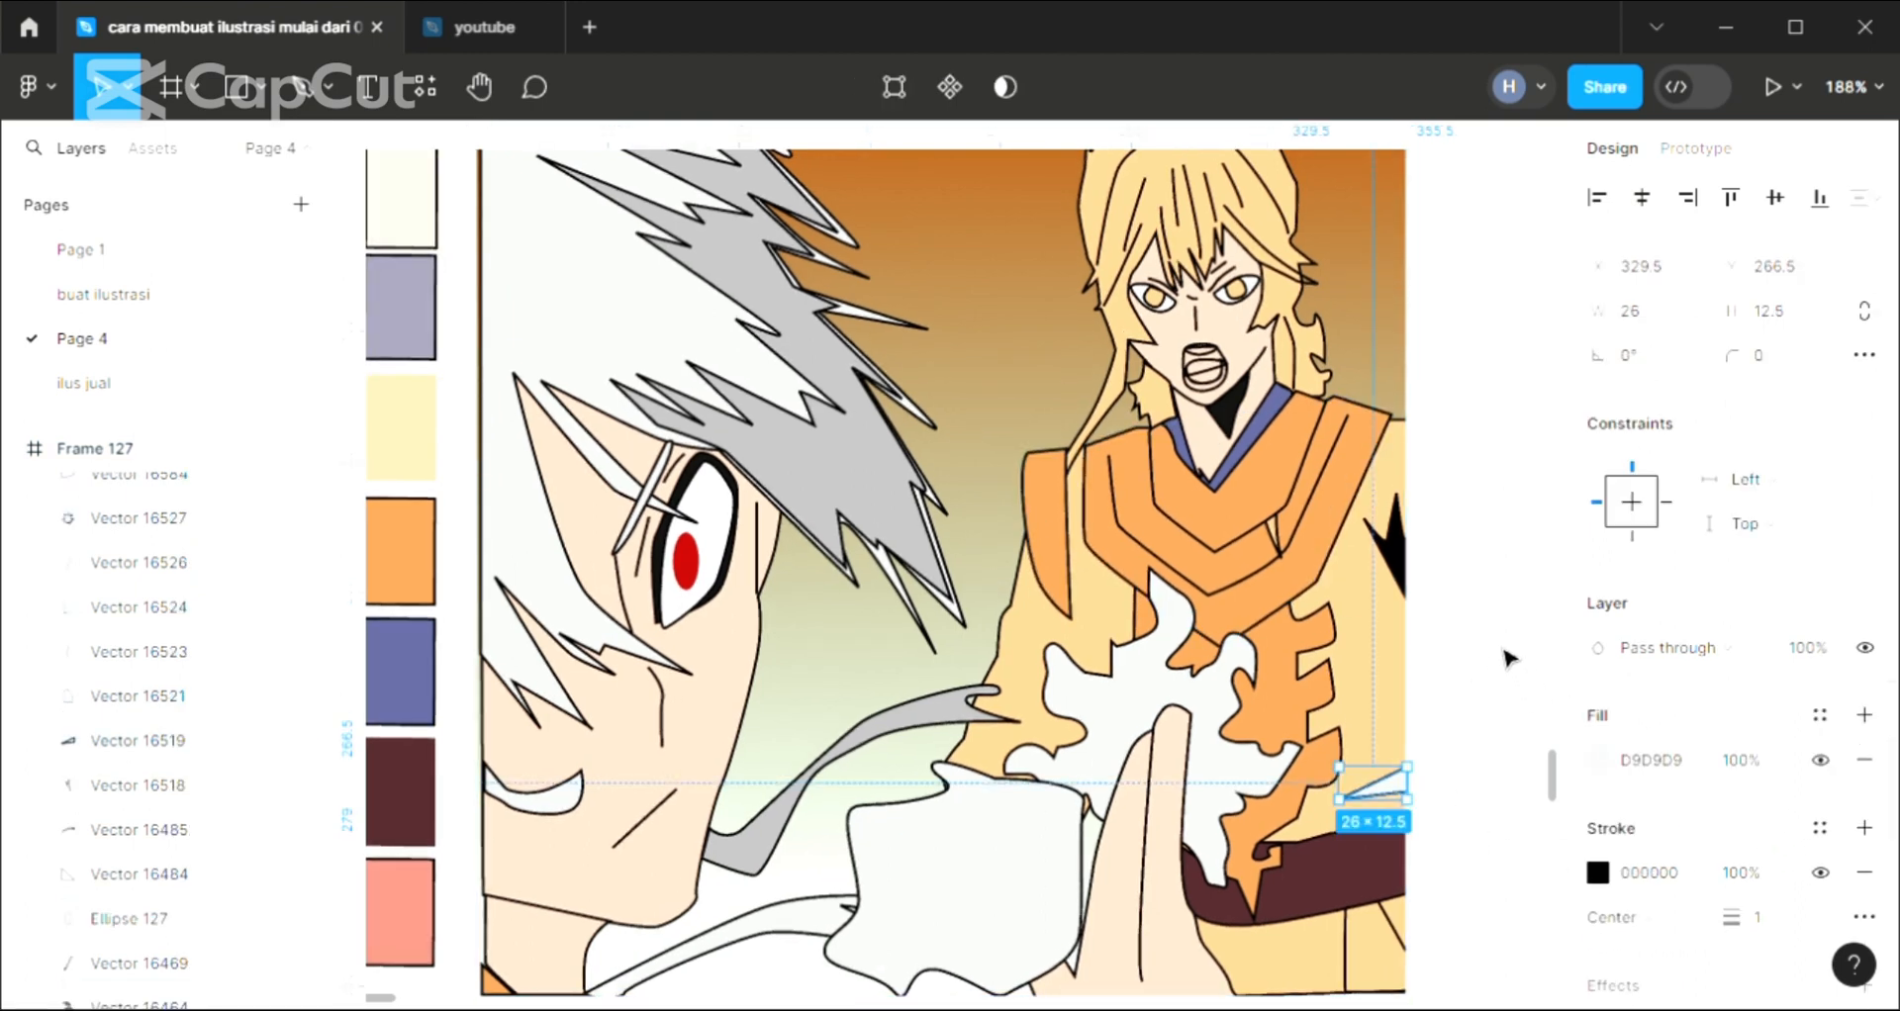
{"action": "key", "text": "i"}
{"action": "left_click", "coordinate": [1397, 559]}
{"action": "left_click", "coordinate": [1488, 663]}
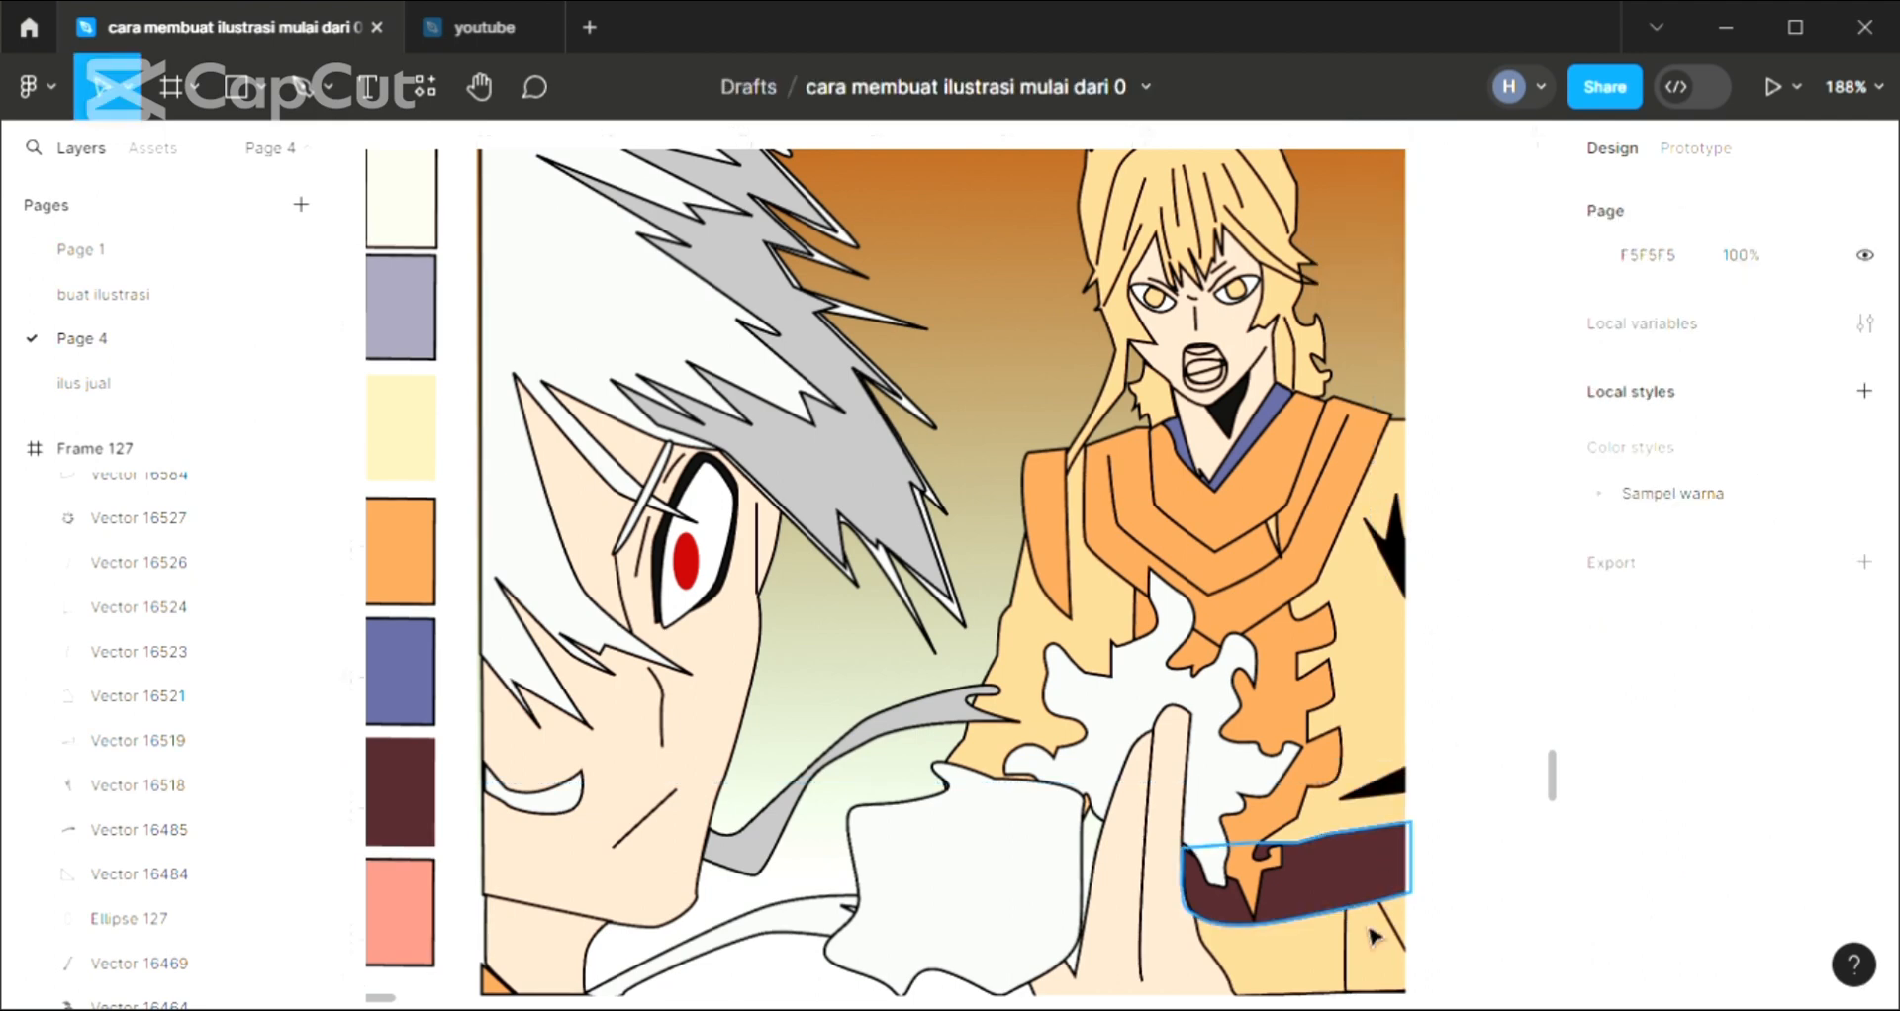
Add a black 000000 fill to the robe fold shape below the belt at the frame's lower-right corner
{"action": "left_click", "coordinate": [1351, 972]}
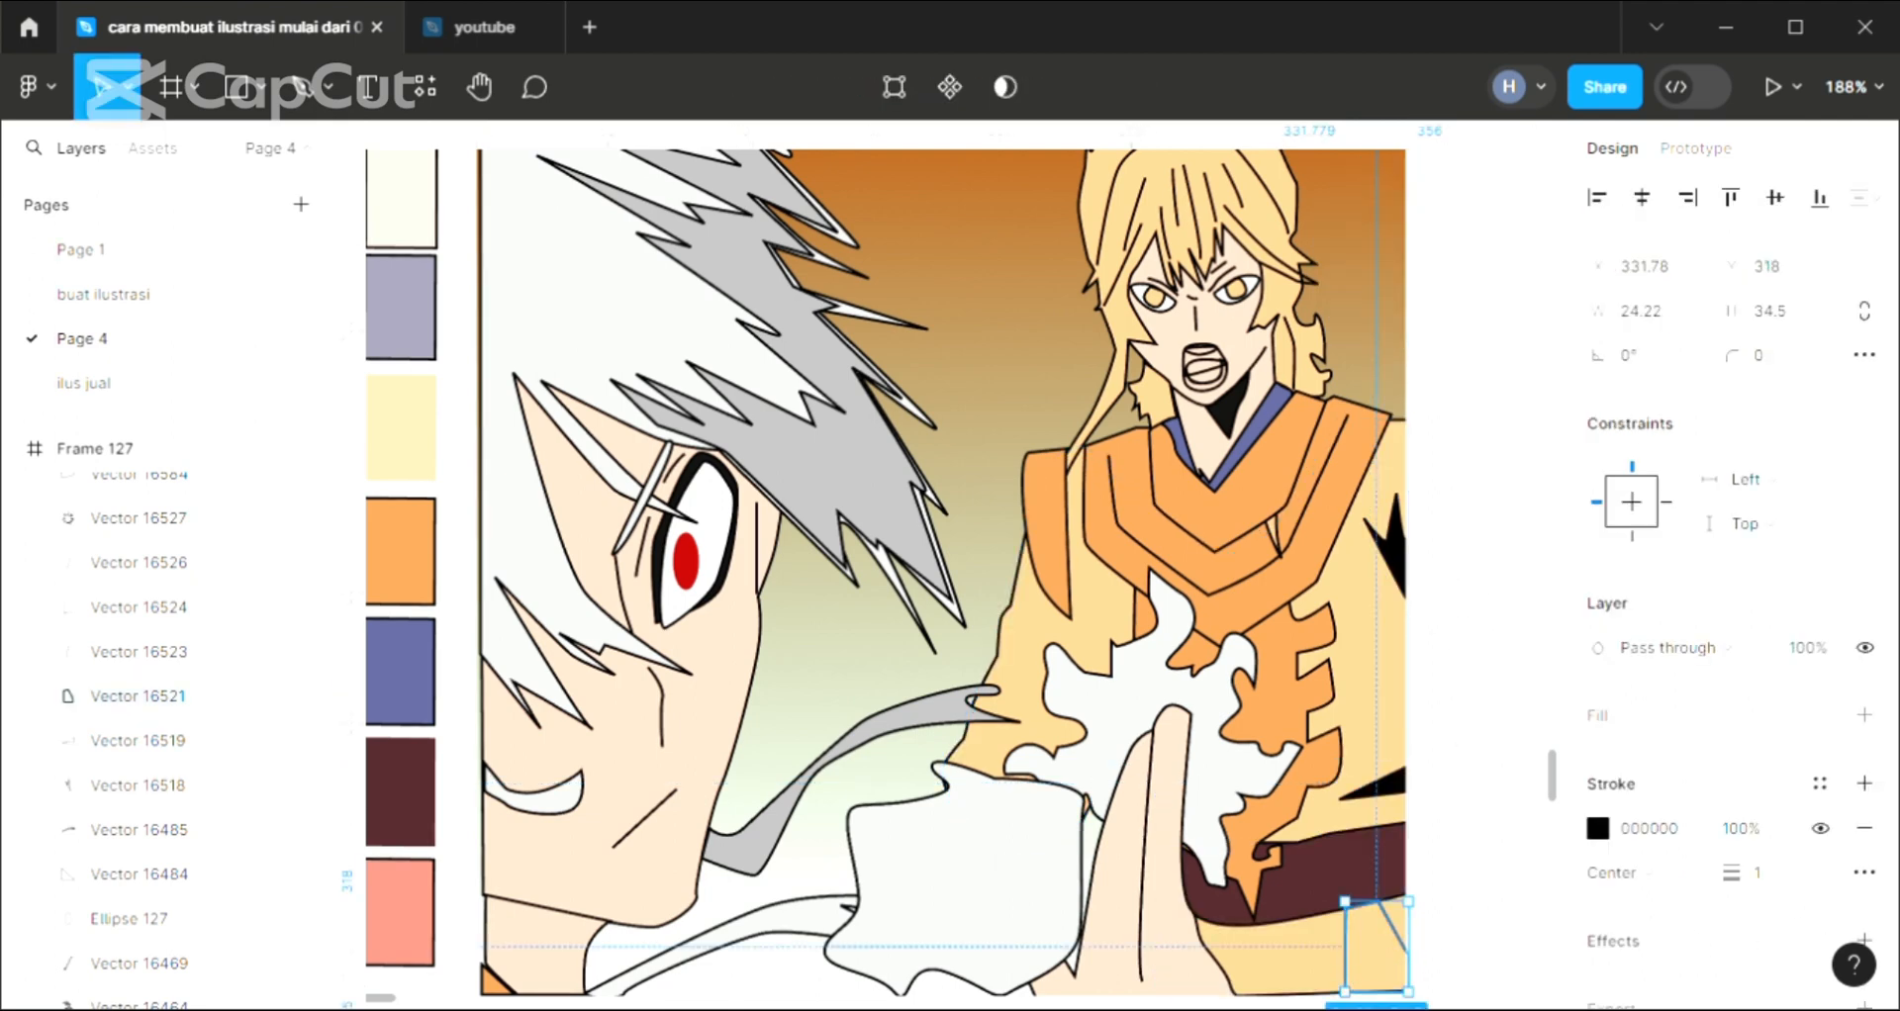
{"action": "left_click", "coordinate": [1866, 718]}
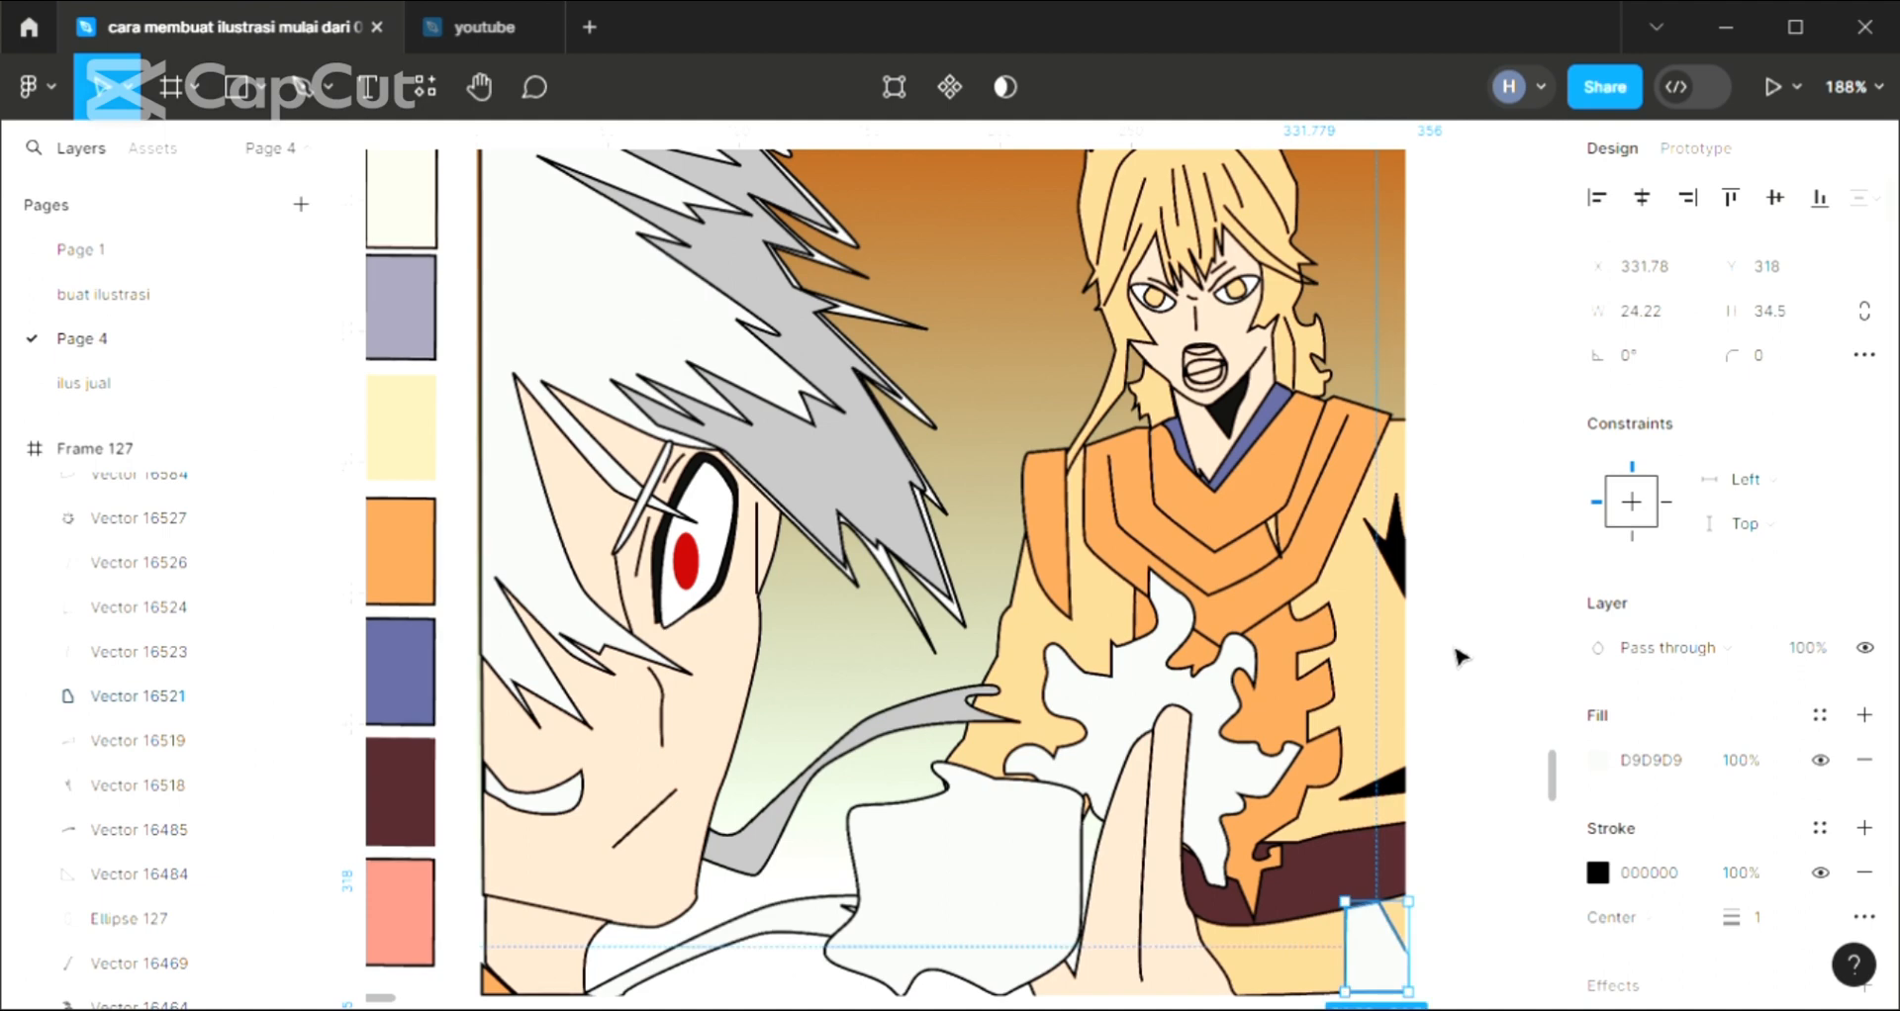
{"action": "left_click", "coordinate": [1401, 235]}
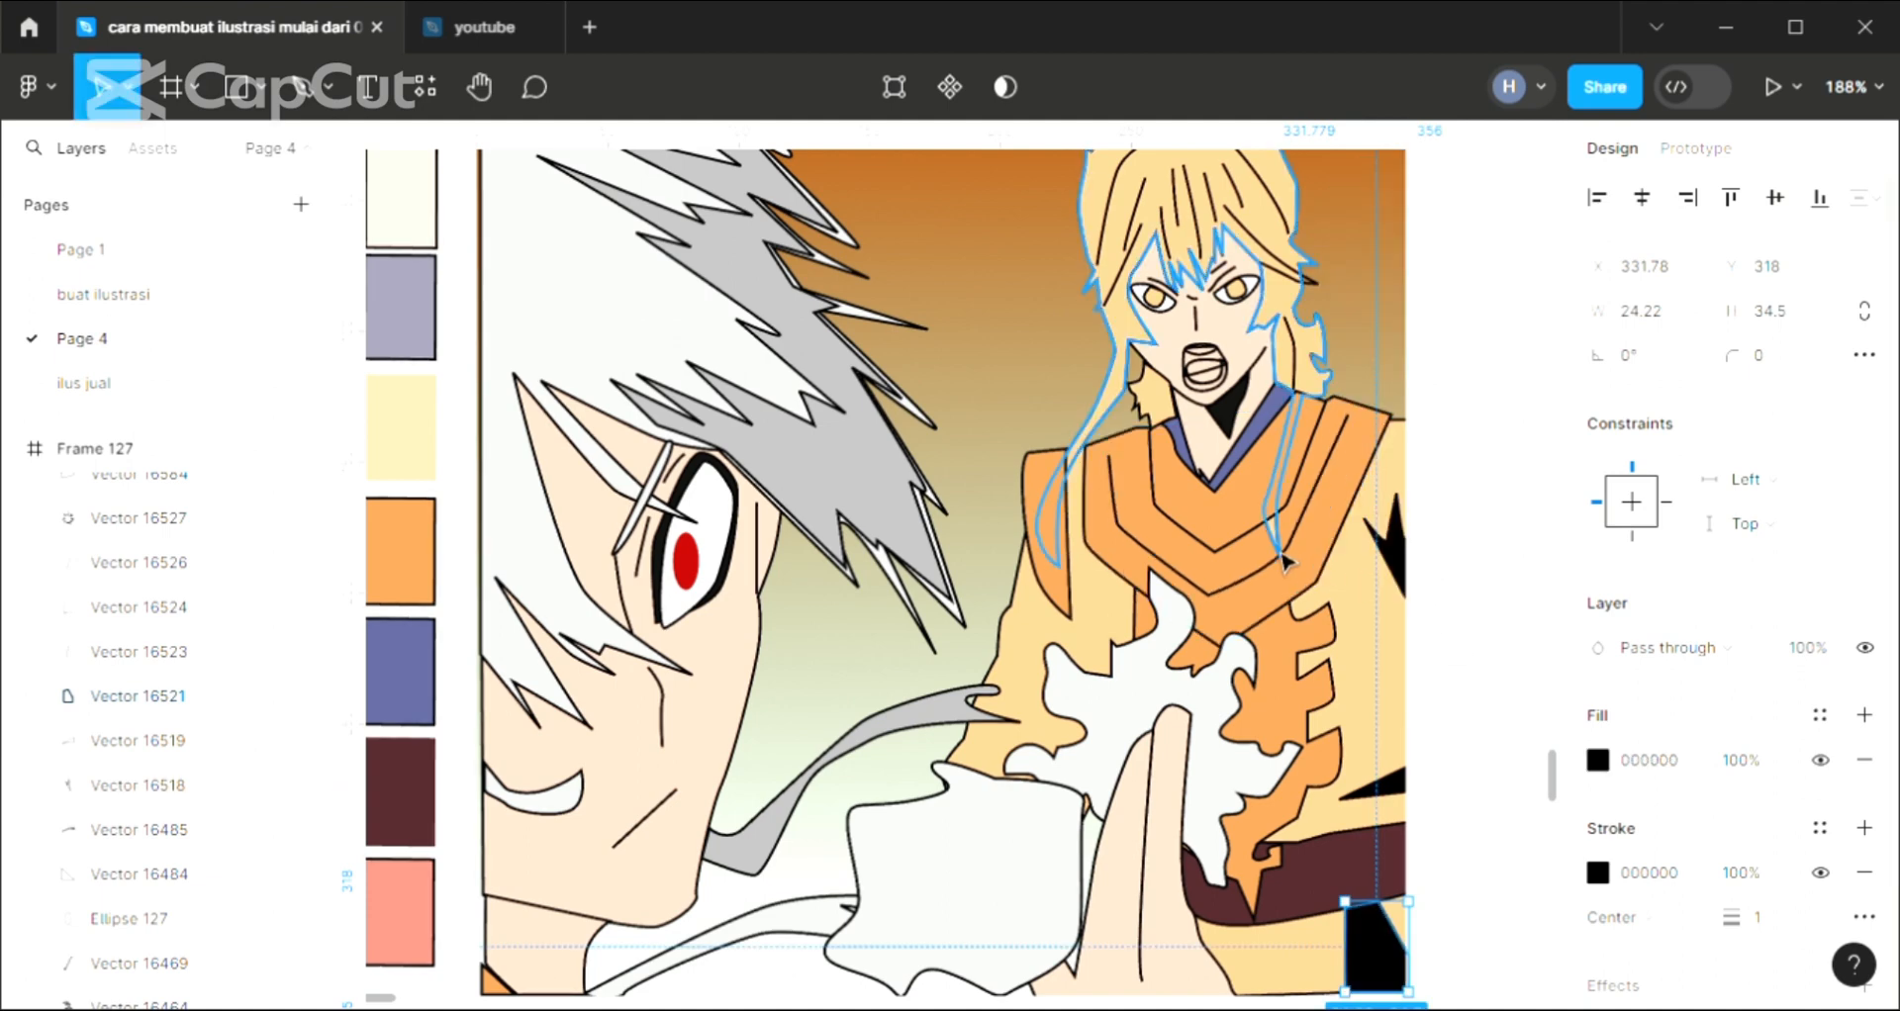
Send the standing character's robe, collar and orange garment panels backward together so they sit behind the long hair strands
{"action": "left_click", "coordinate": [1284, 562]}
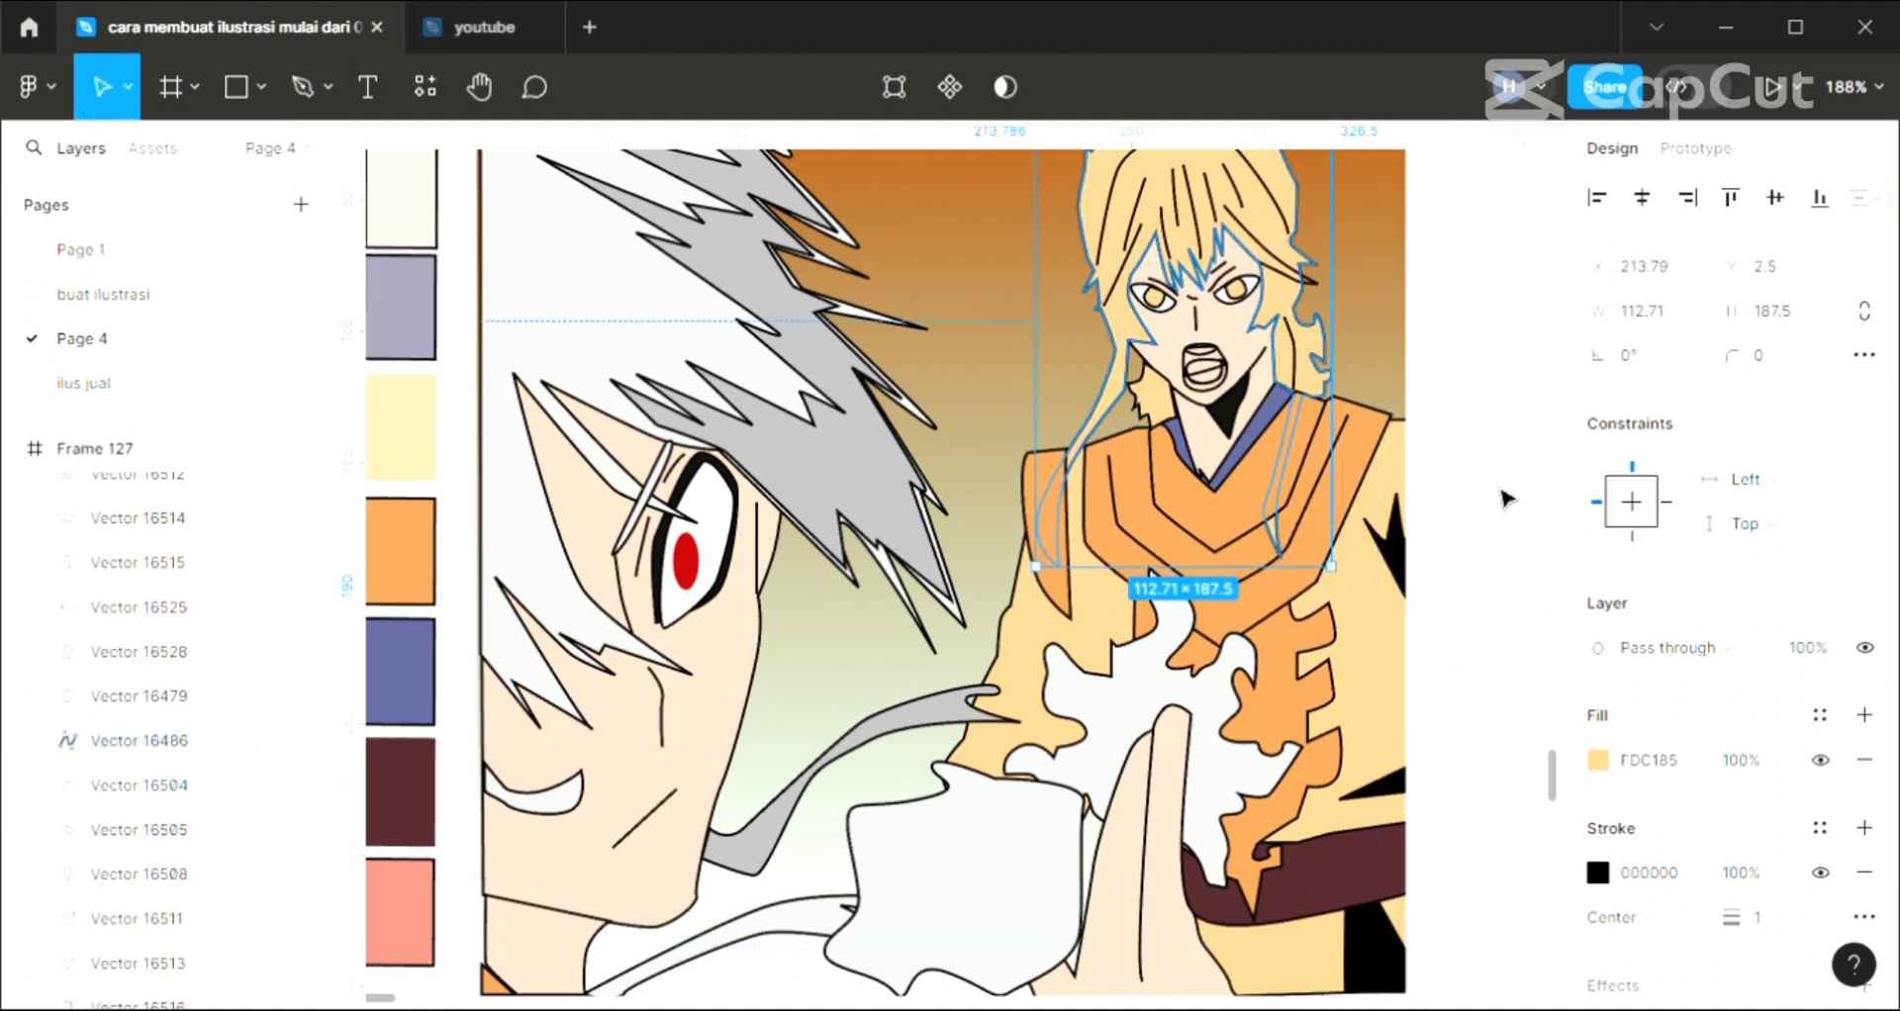
{"action": "left_click", "coordinate": [1446, 386]}
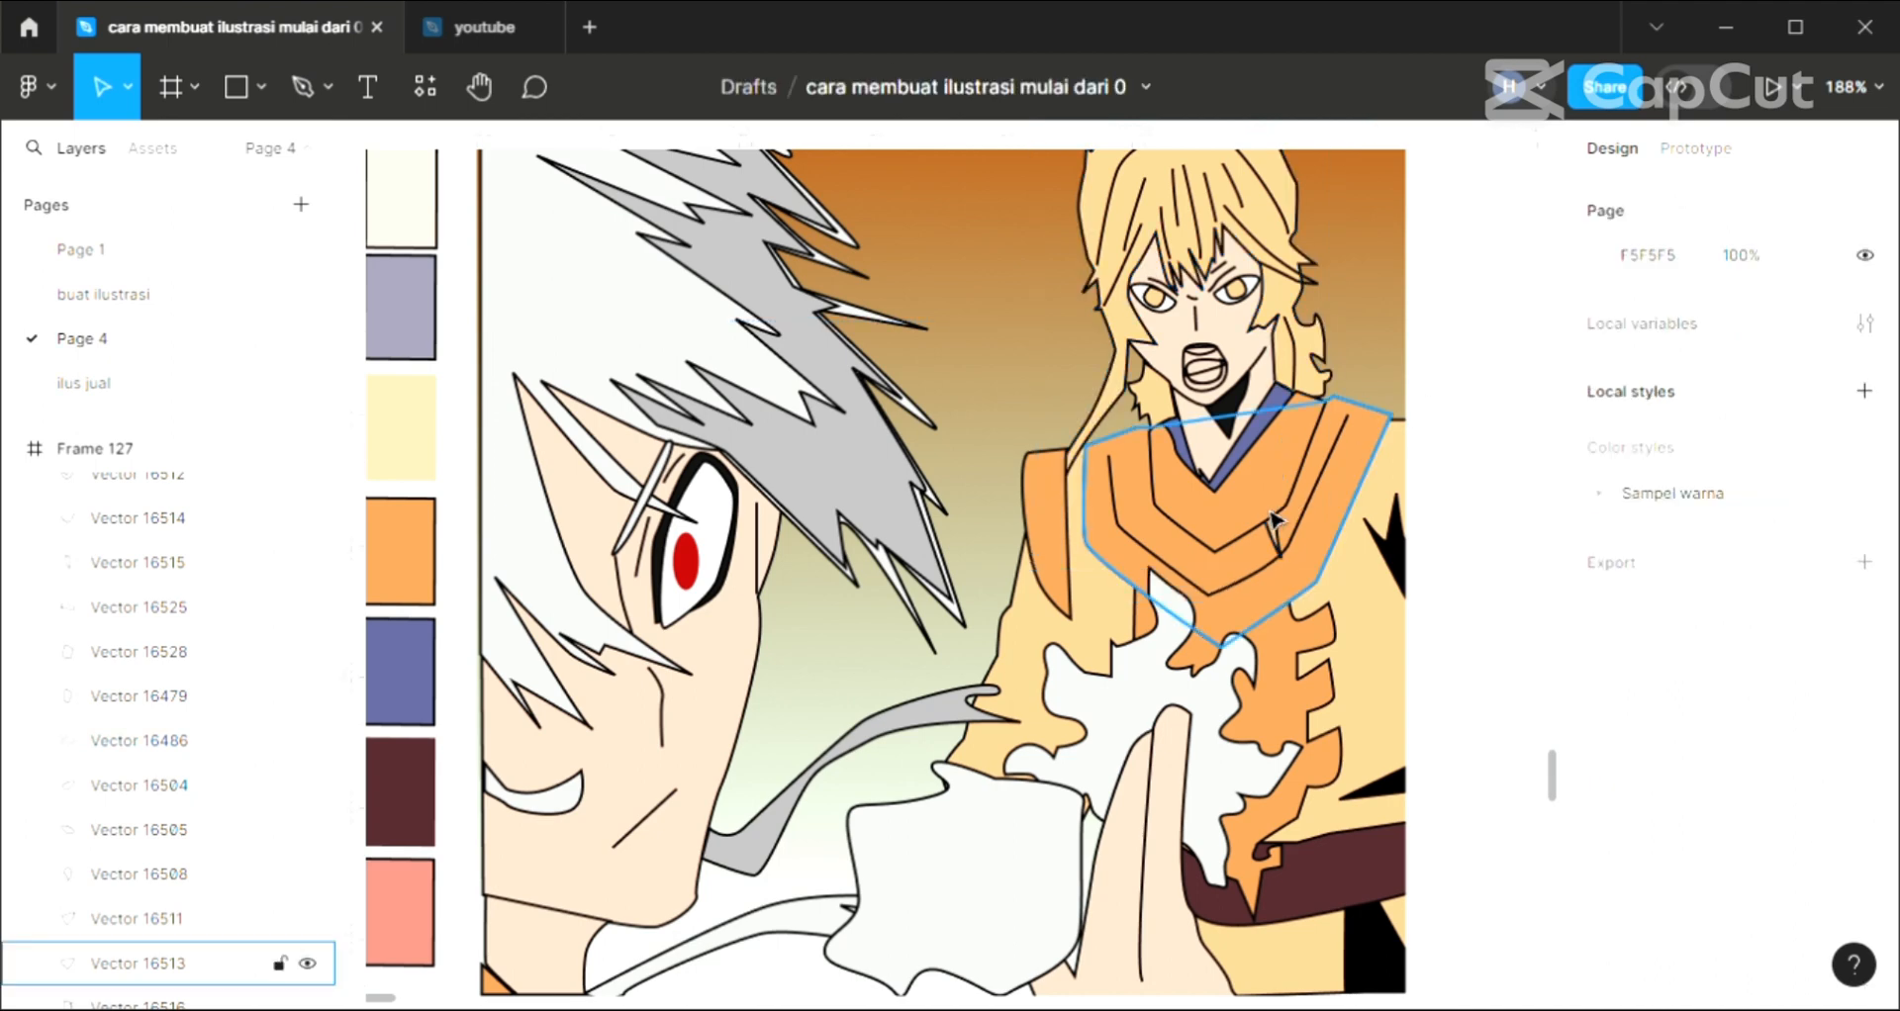
{"action": "left_click", "coordinate": [1099, 436]}
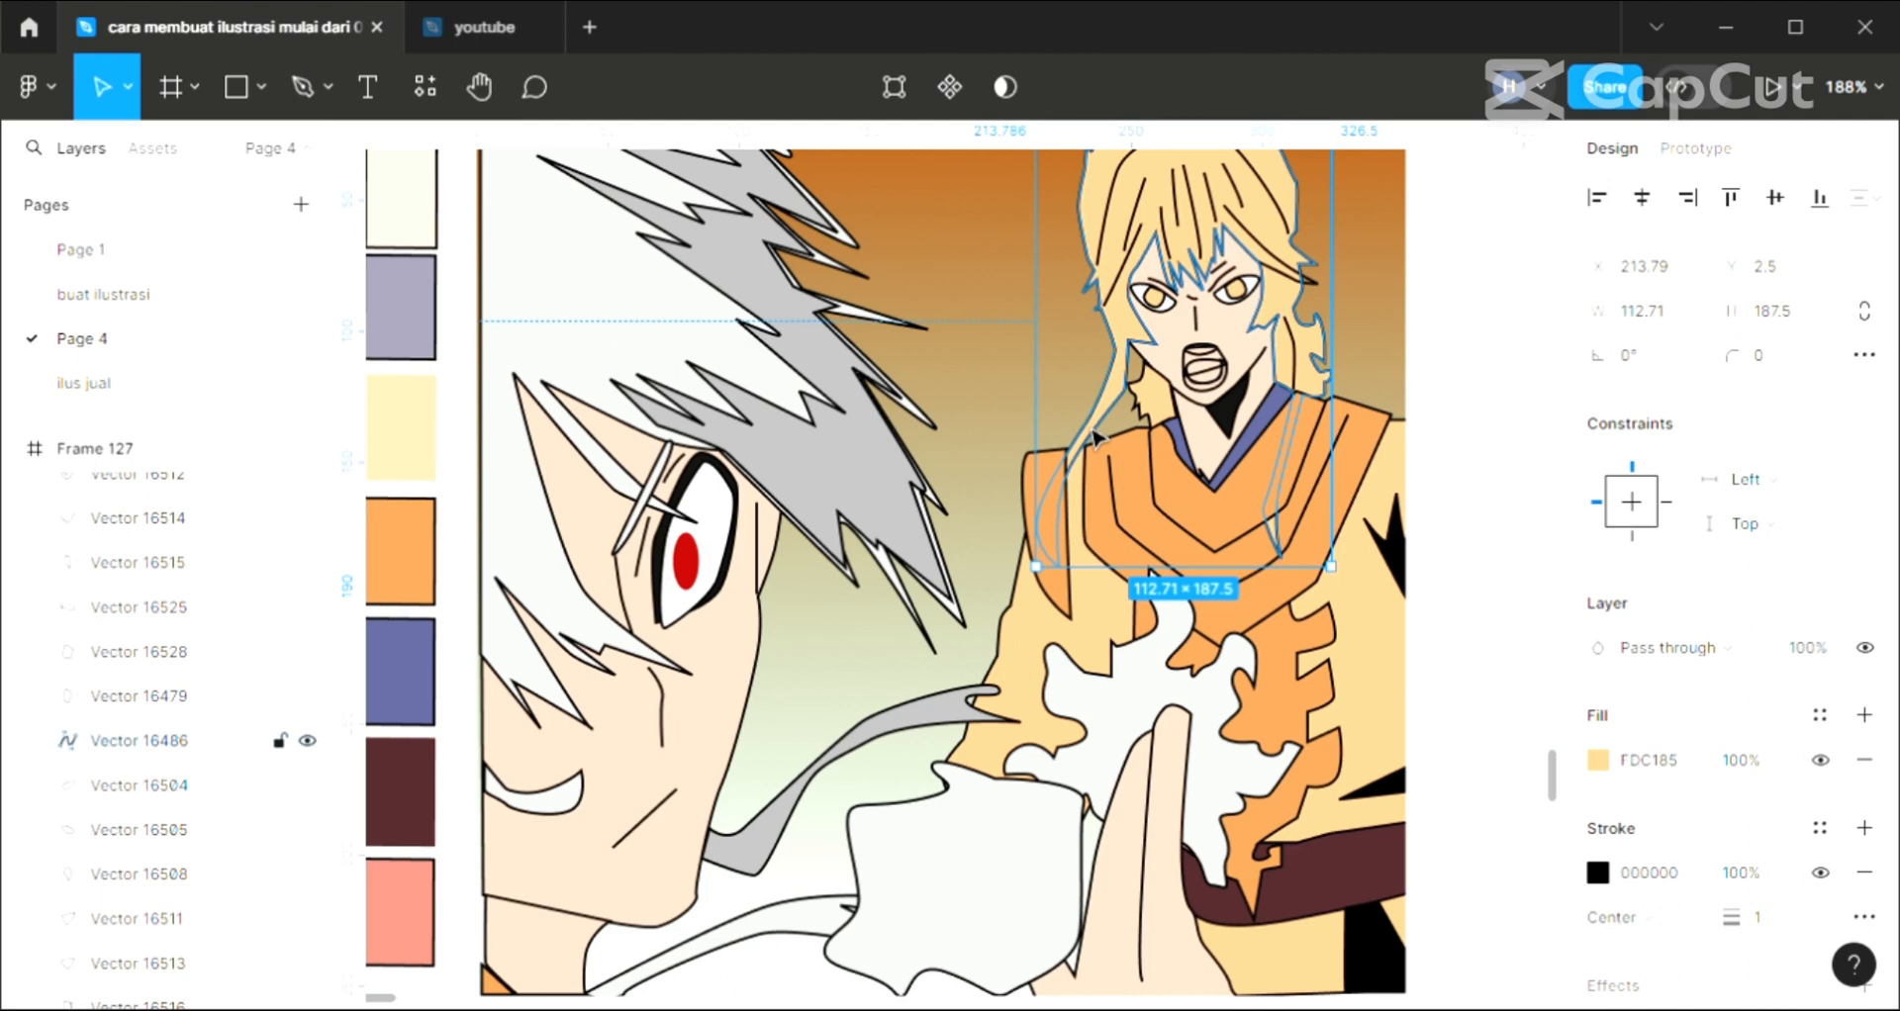
{"action": "left_click", "coordinate": [1024, 643]}
{"action": "left_click", "coordinate": [1079, 618], "text": "shift"}
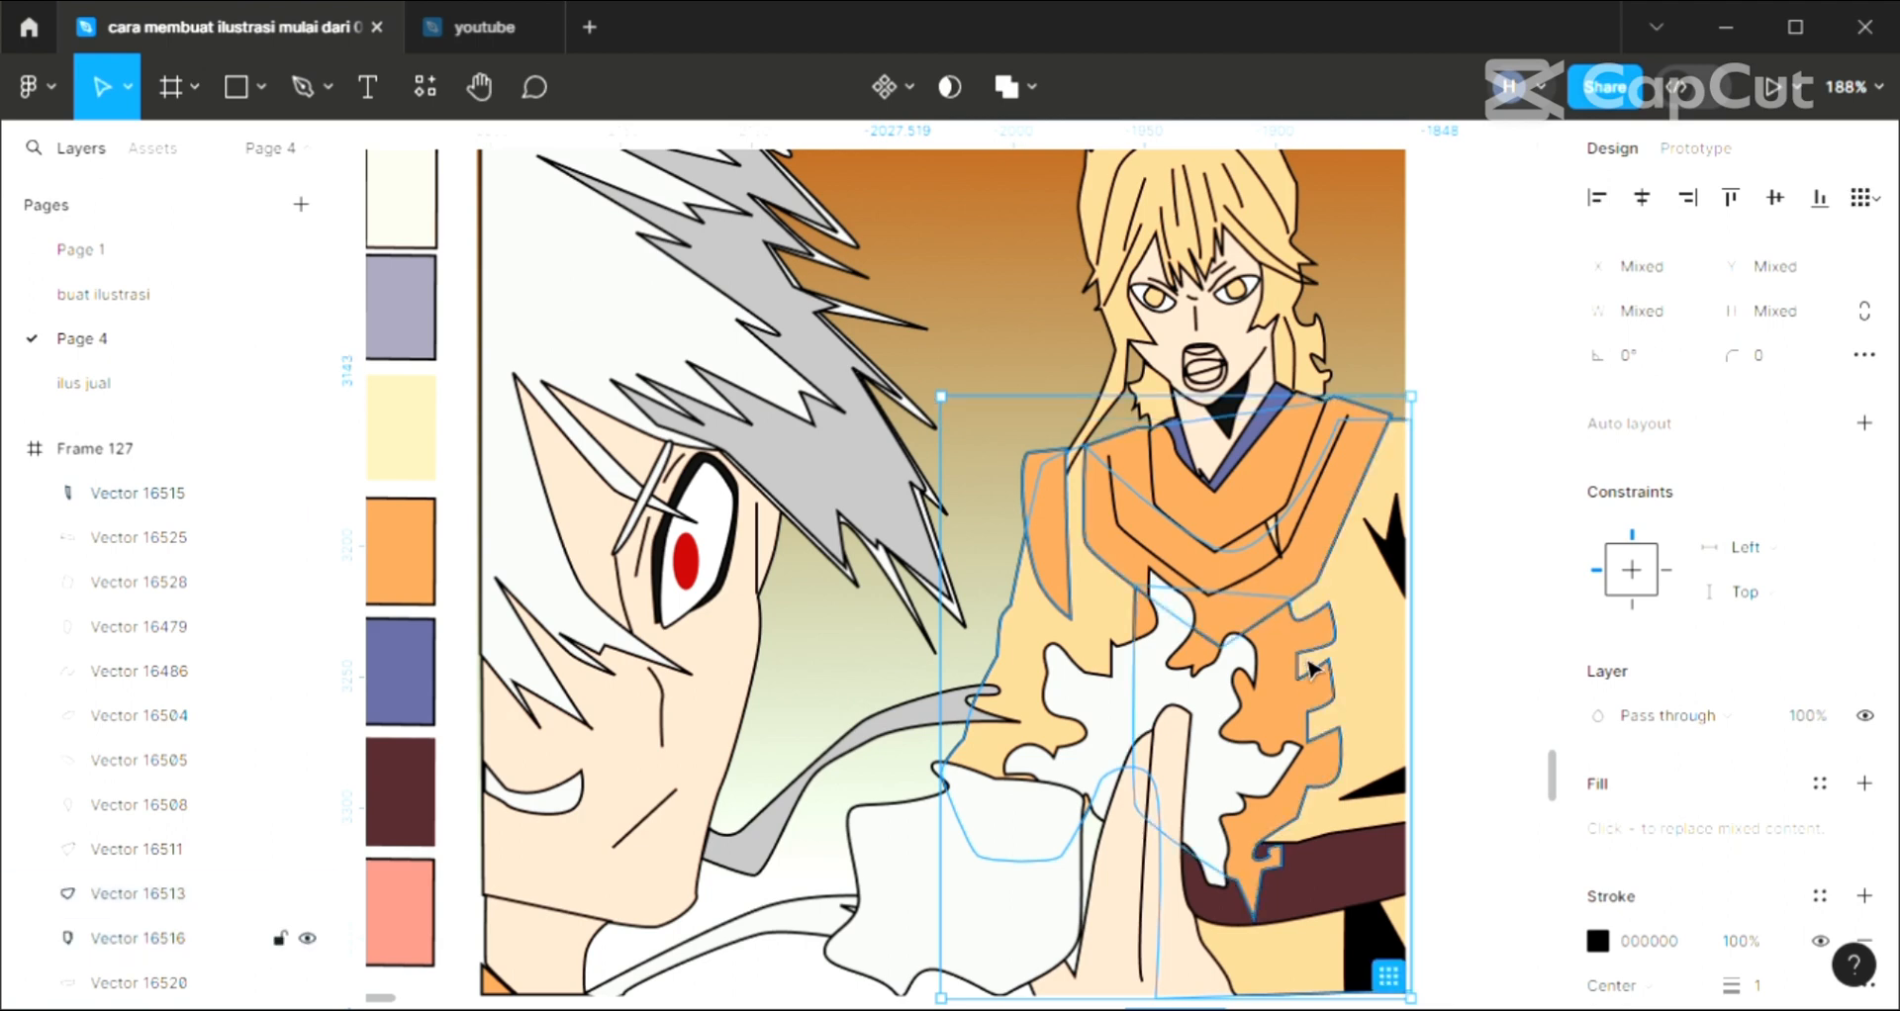
{"action": "key", "text": "ctrl+["}
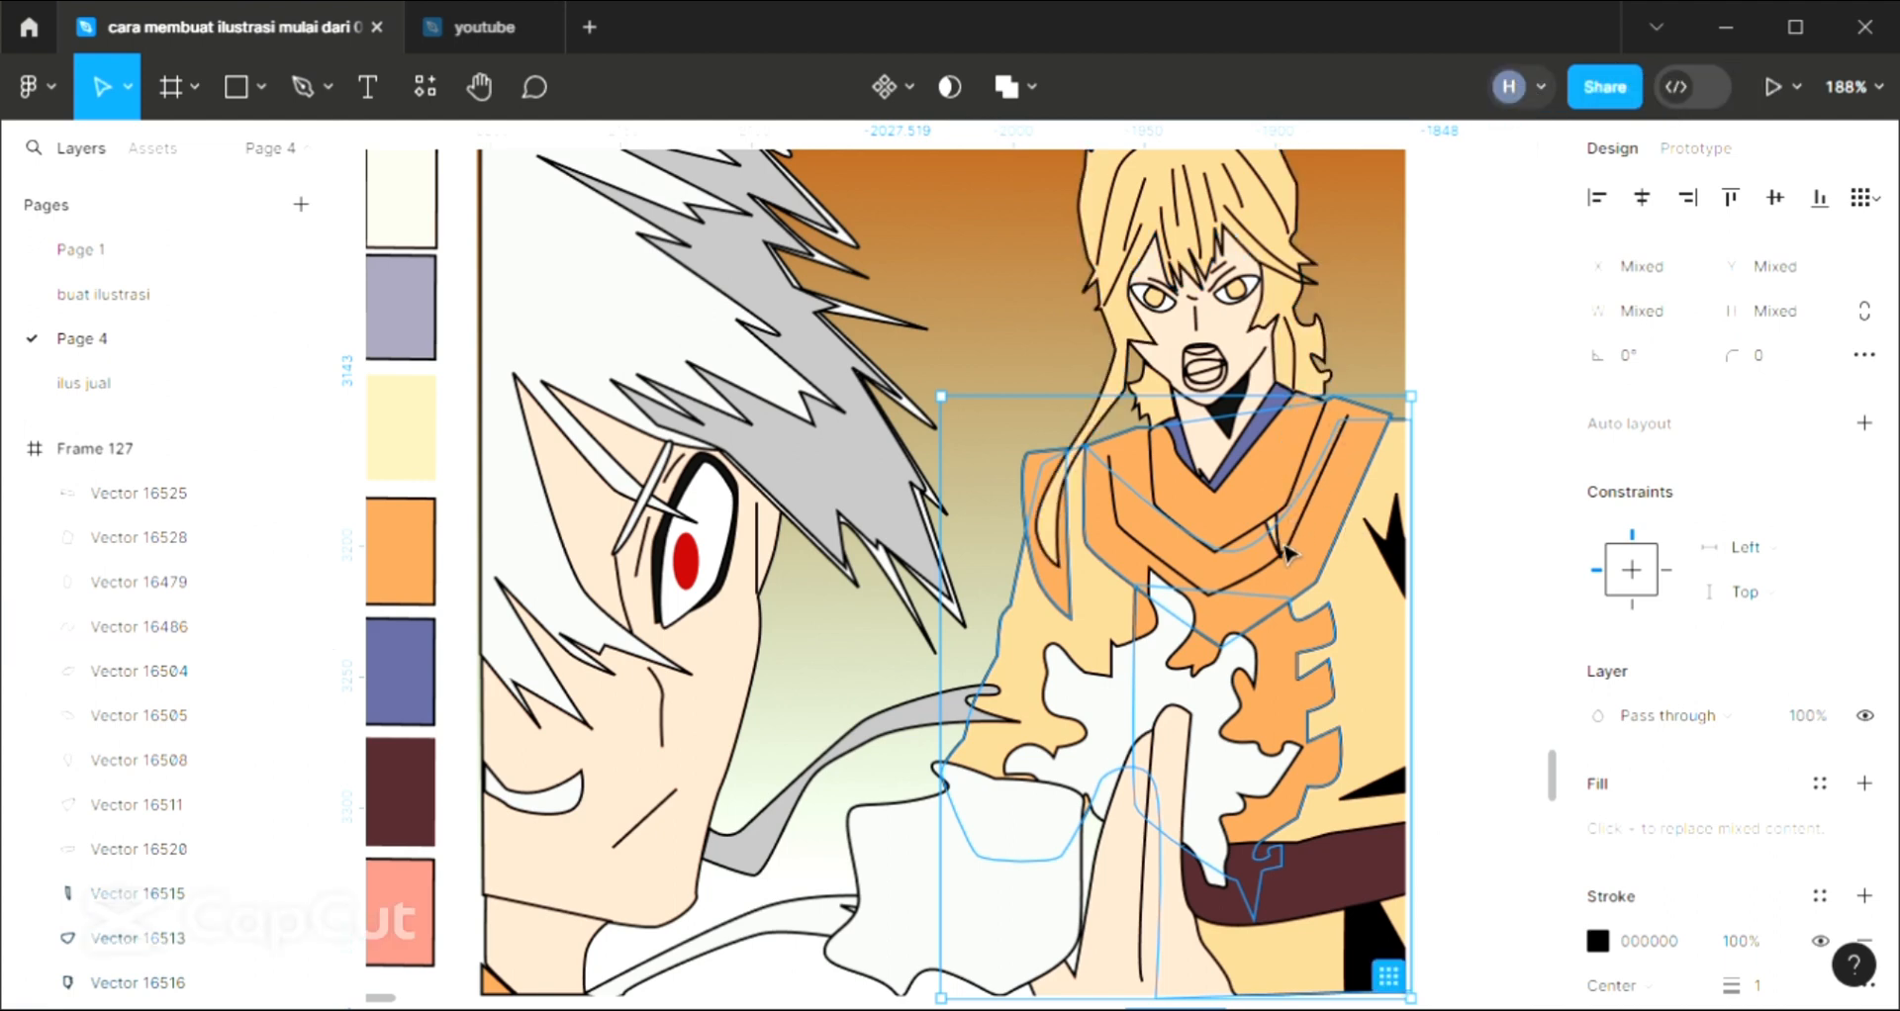
{"action": "left_click", "coordinate": [1479, 456]}
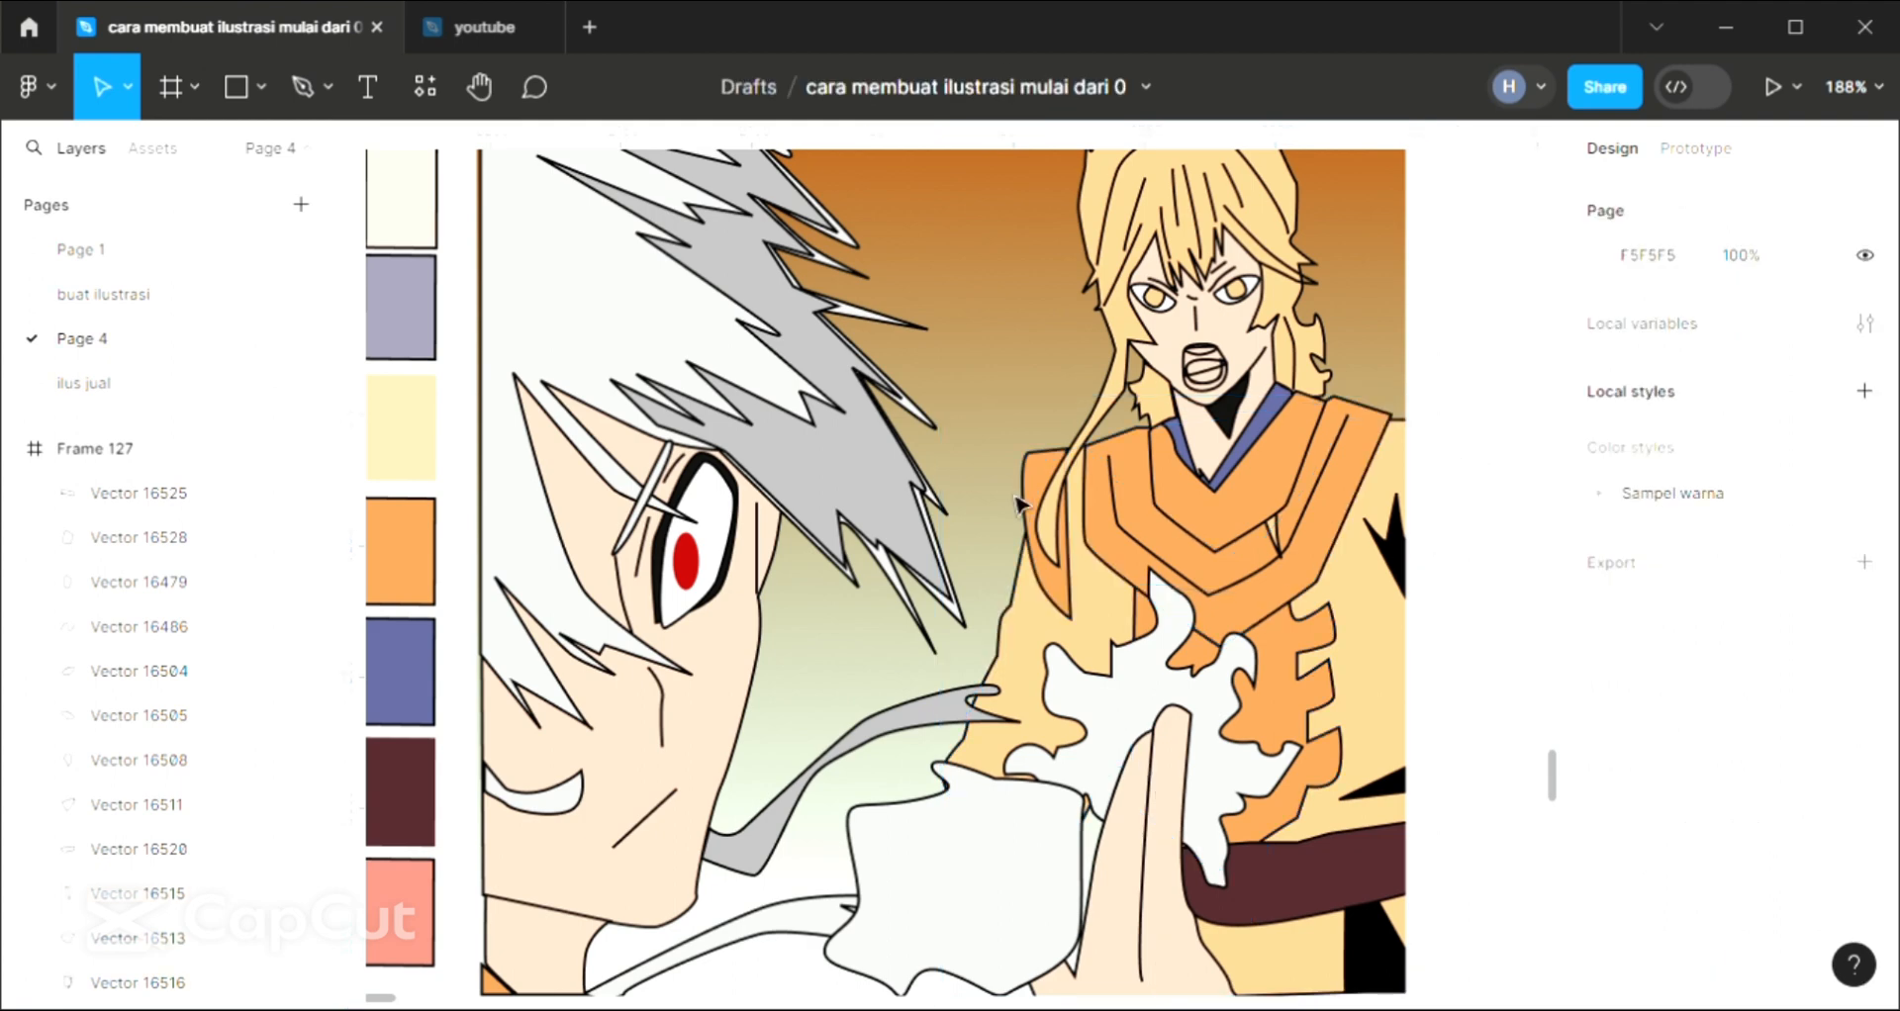